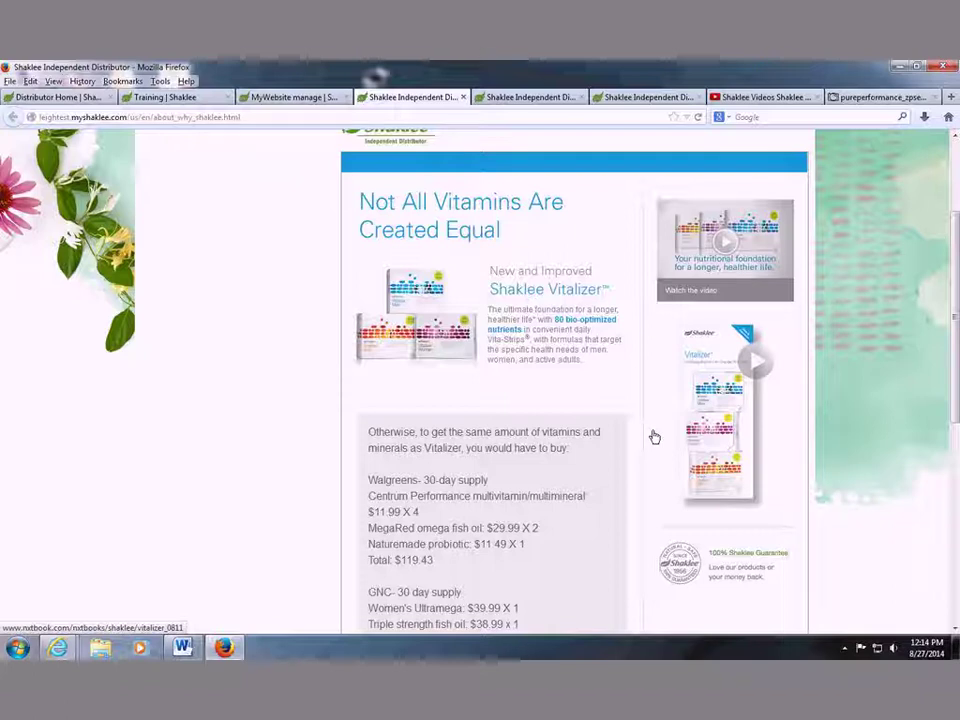
Close the Why Shaklee preview and scroll the About Us My Saved Pages list.
{"action": "scroll", "coordinate": [486, 450], "scroll_direction": "up", "scroll_amount": 3}
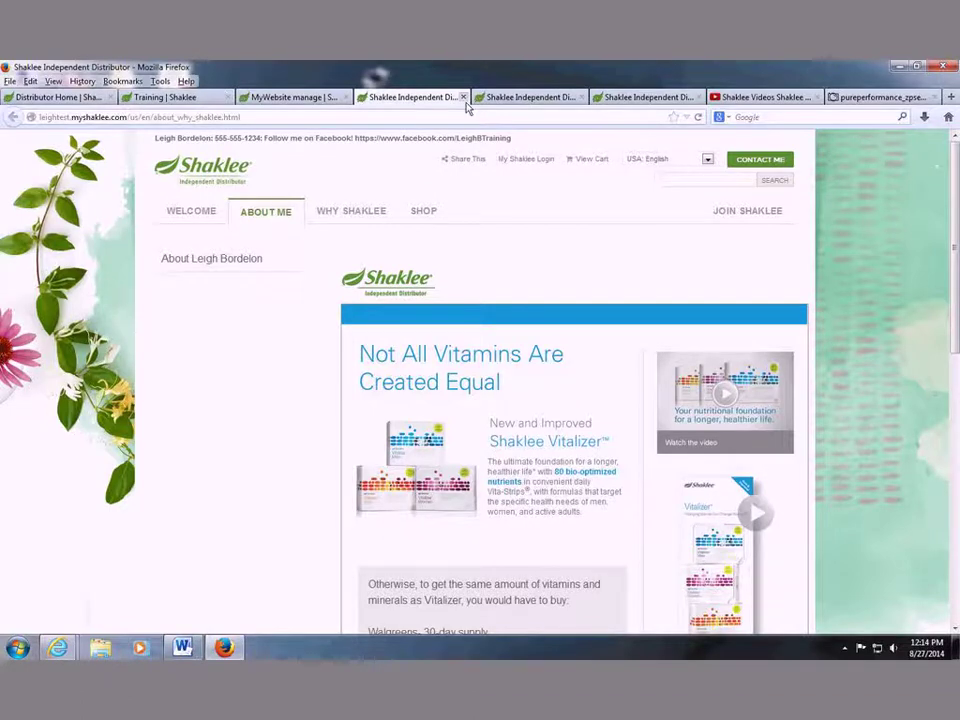
{"action": "left_click", "coordinate": [464, 98]}
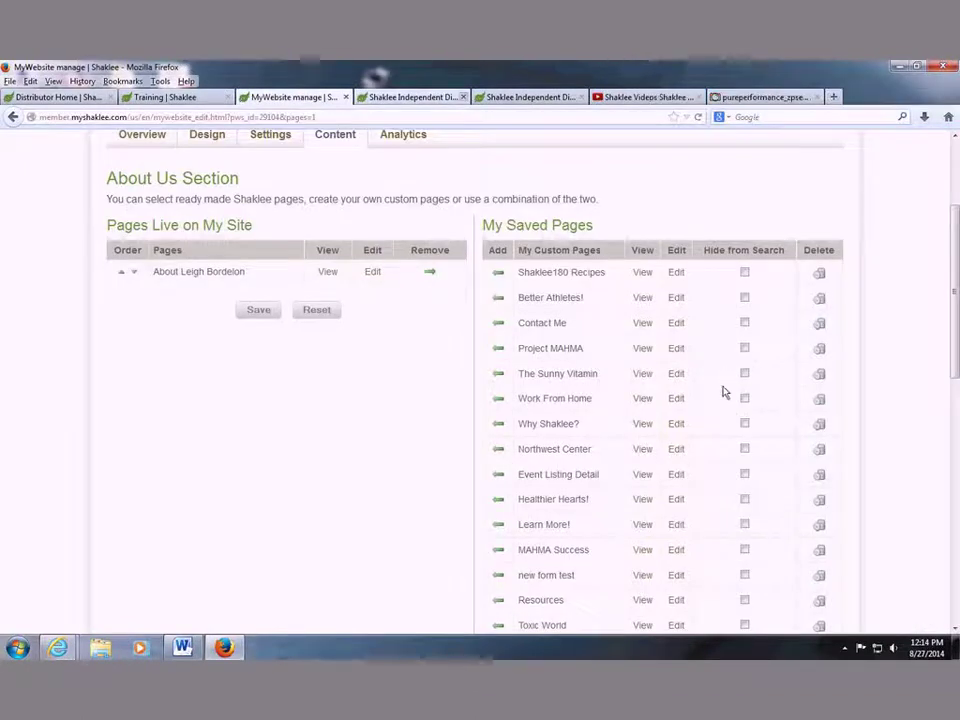
{"action": "scroll", "coordinate": [632, 489], "scroll_direction": "down", "scroll_amount": 2}
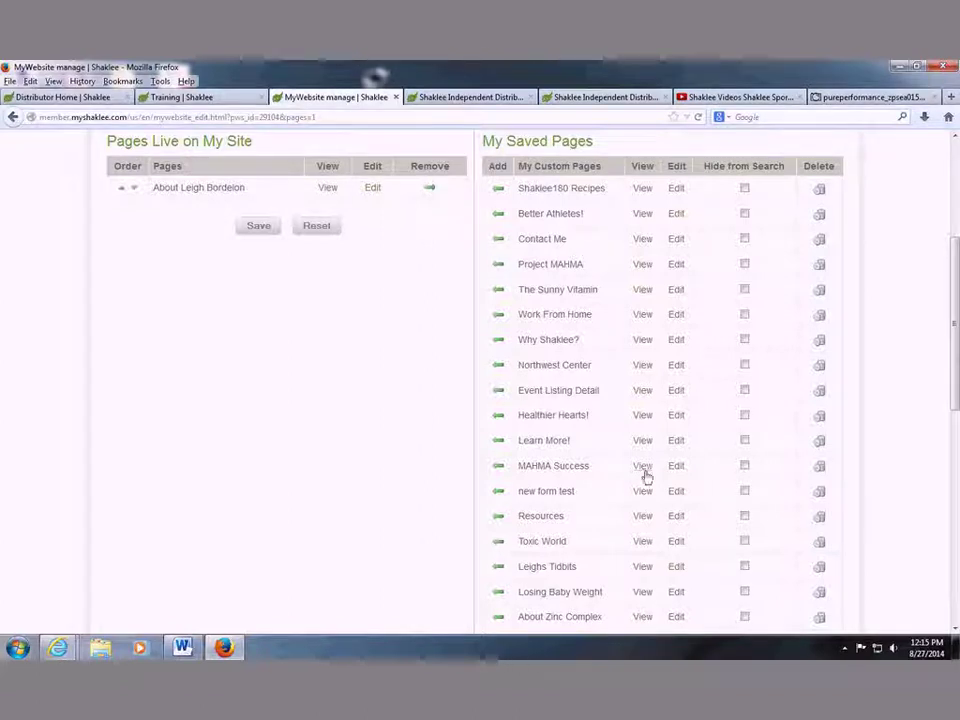
Preview The Sunny Vitamin saved page and its Vitamin D-ology quiz, then close the quiz.
{"action": "left_click", "coordinate": [648, 296]}
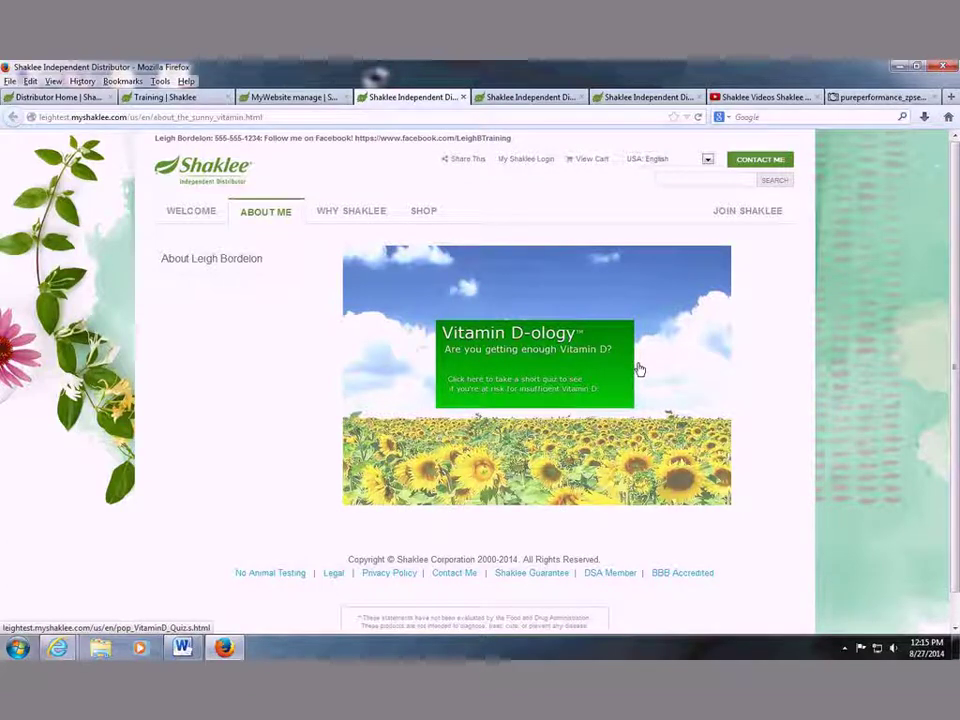
{"action": "left_click", "coordinate": [516, 341]}
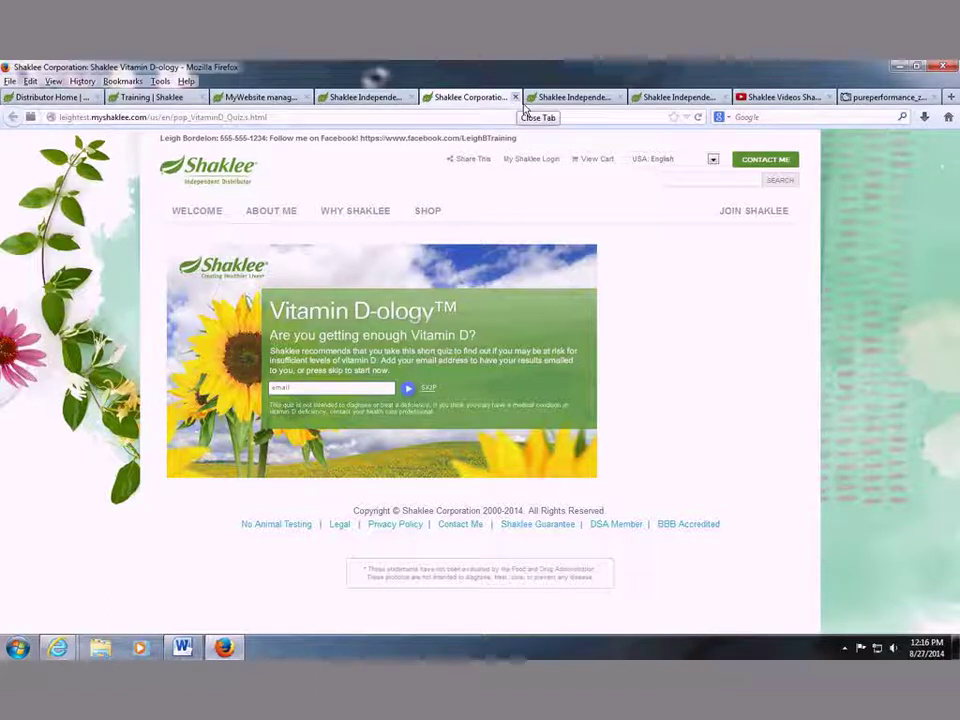
{"action": "left_click", "coordinate": [515, 97]}
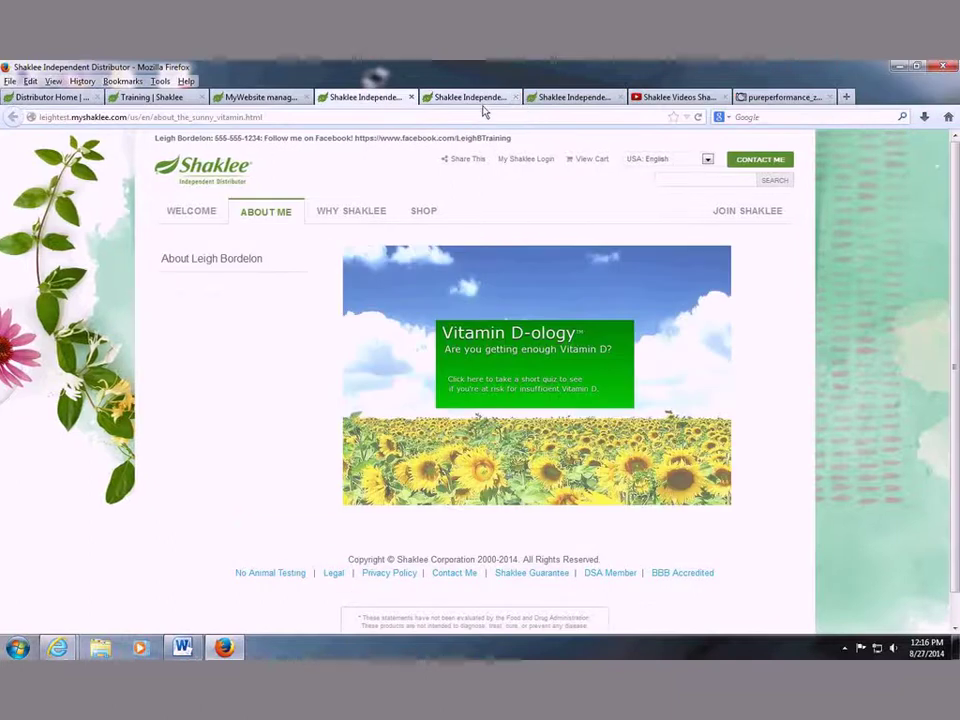
Close the leftover About Me preview tabs.
{"action": "left_click", "coordinate": [500, 99]}
{"action": "left_click", "coordinate": [515, 97]}
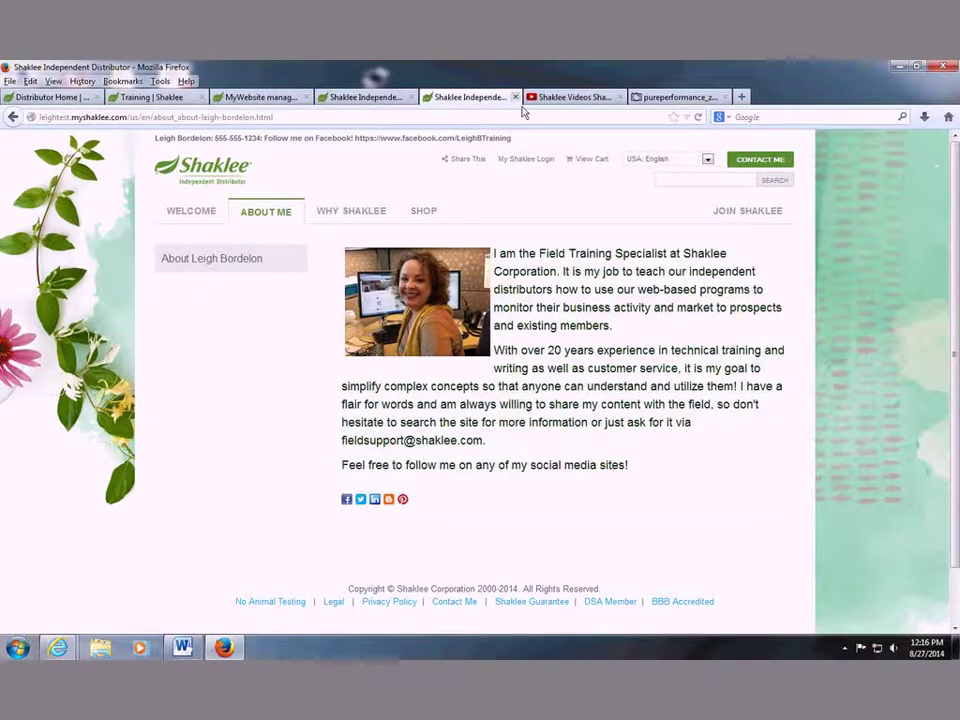
{"action": "left_click", "coordinate": [515, 97]}
{"action": "left_click", "coordinate": [386, 98]}
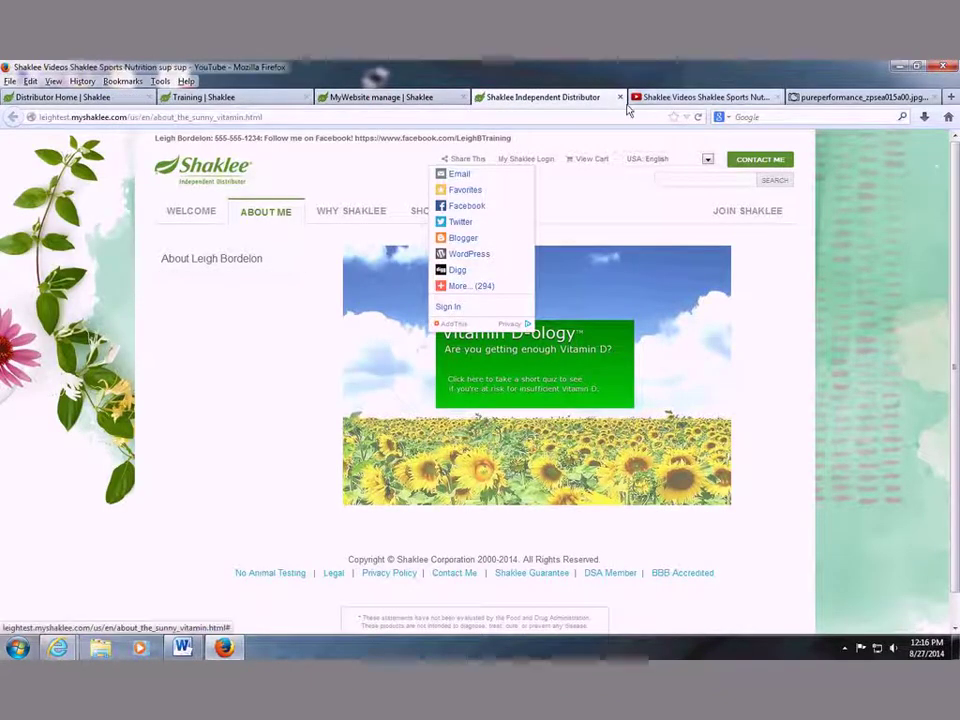
Close the last leftover preview, preview the Northwest Center saved page, and select its web address.
{"action": "left_click", "coordinate": [620, 97]}
{"action": "left_click", "coordinate": [418, 98]}
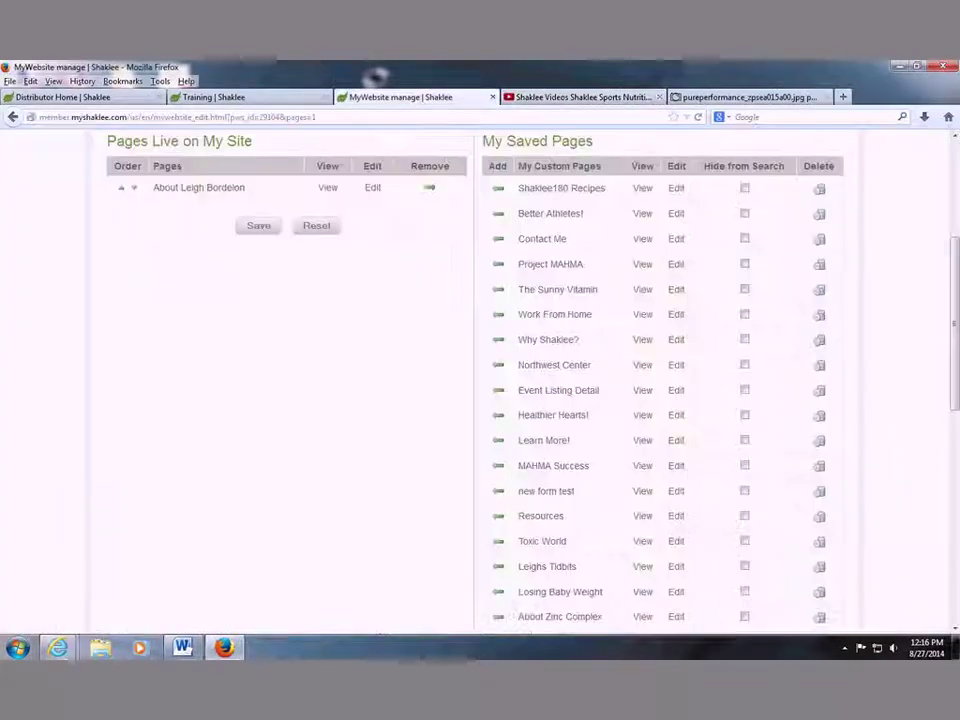
{"action": "scroll", "coordinate": [701, 289], "scroll_direction": "up", "scroll_amount": 3}
{"action": "scroll", "coordinate": [536, 369], "scroll_direction": "down", "scroll_amount": 5}
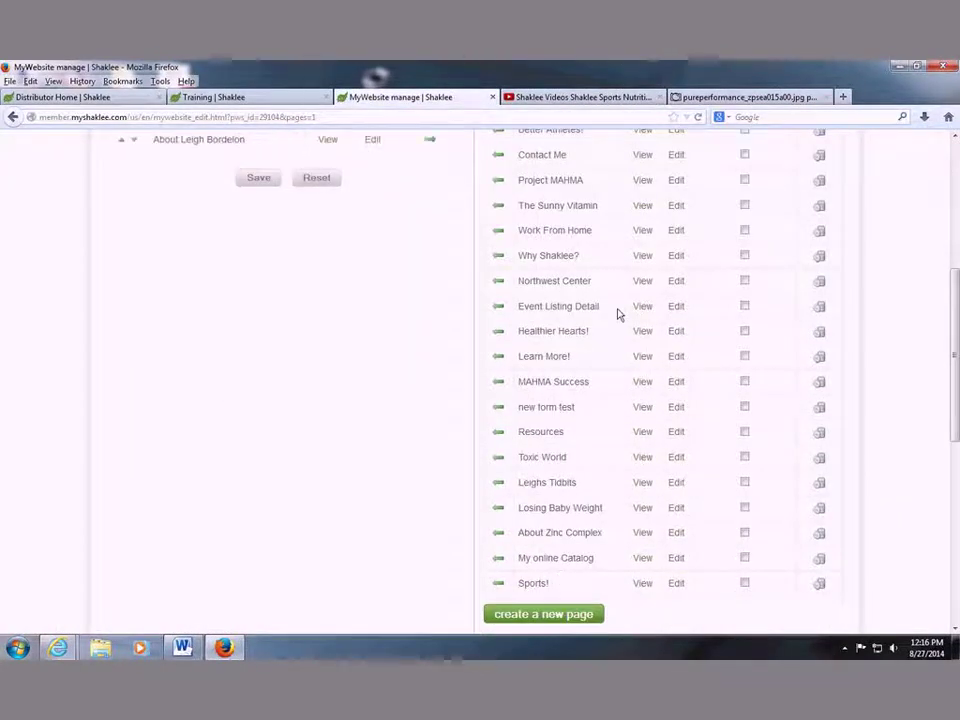
{"action": "scroll", "coordinate": [600, 380], "scroll_direction": "up", "scroll_amount": 2}
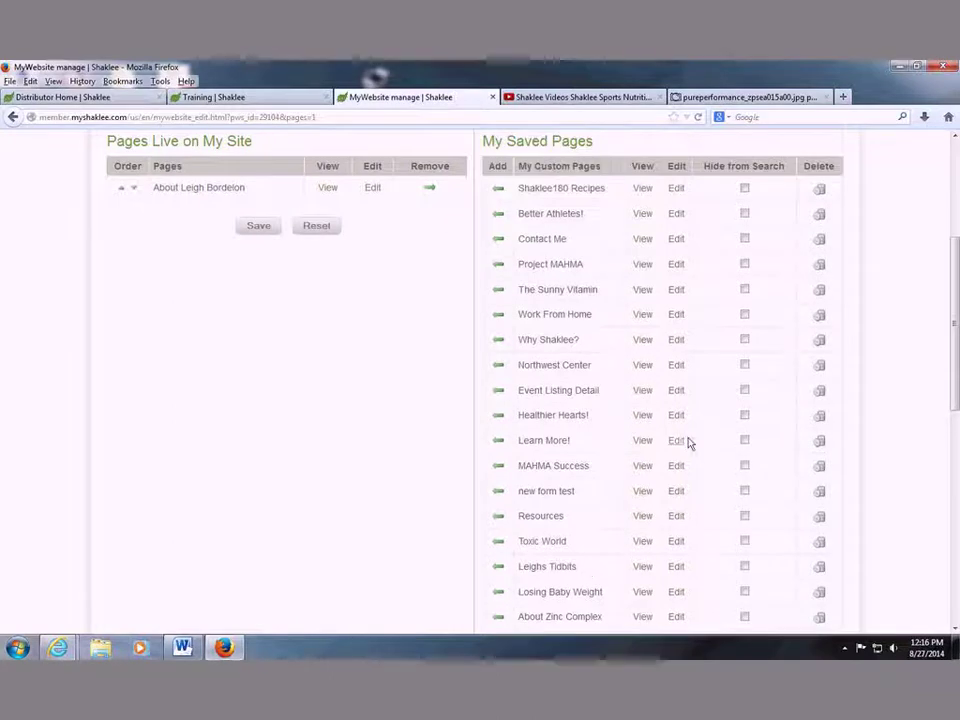
{"action": "left_click", "coordinate": [642, 365]}
{"action": "left_click", "coordinate": [328, 118]}
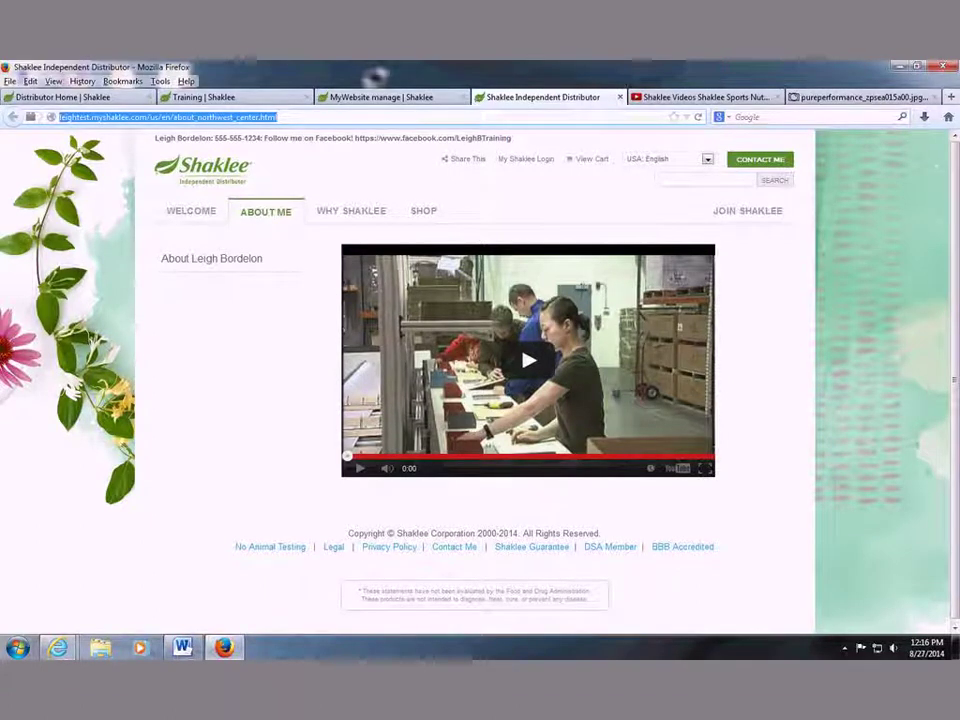
Load bit.ly in a new browser tab.
{"action": "key", "text": "ctrl+t"}
{"action": "type", "text": "bit.l"}
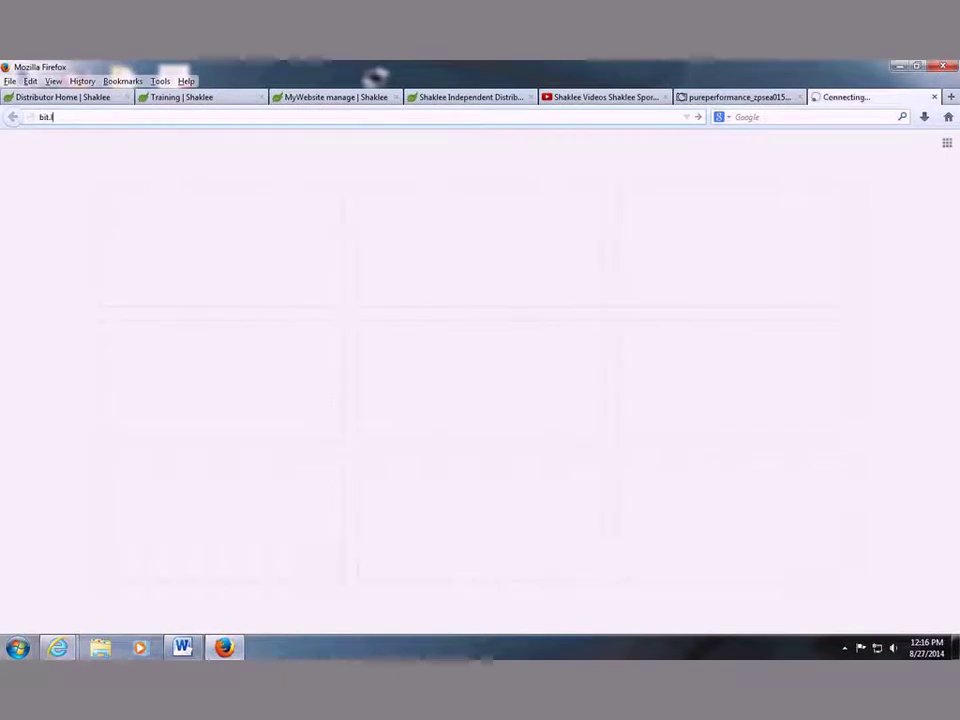
{"action": "type", "text": "y"}
{"action": "key", "text": "Return"}
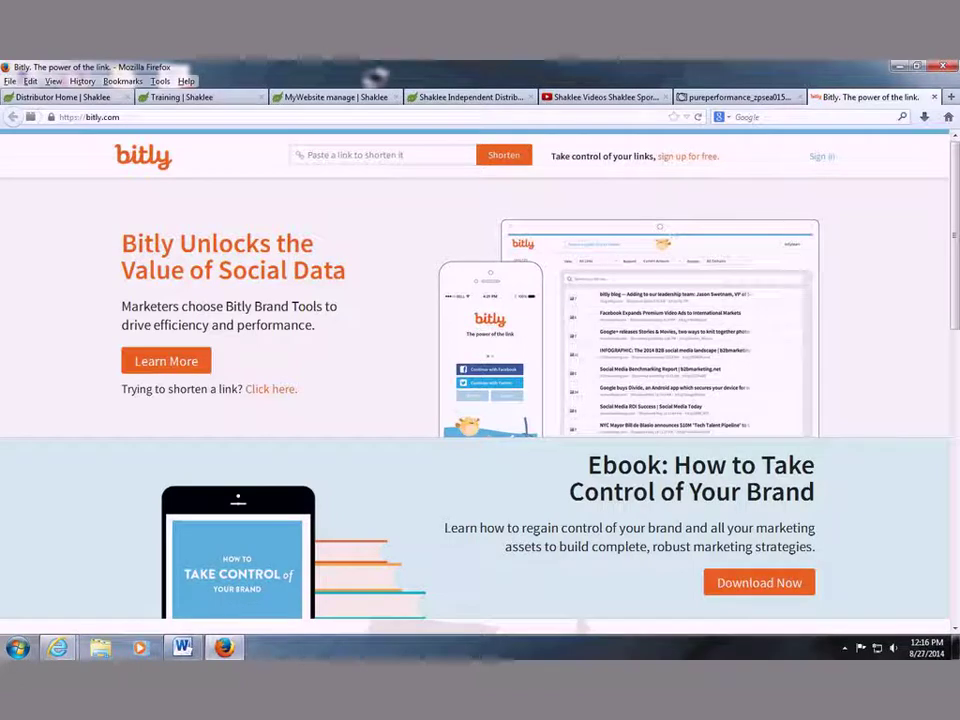
{"action": "left_click", "coordinate": [420, 155]}
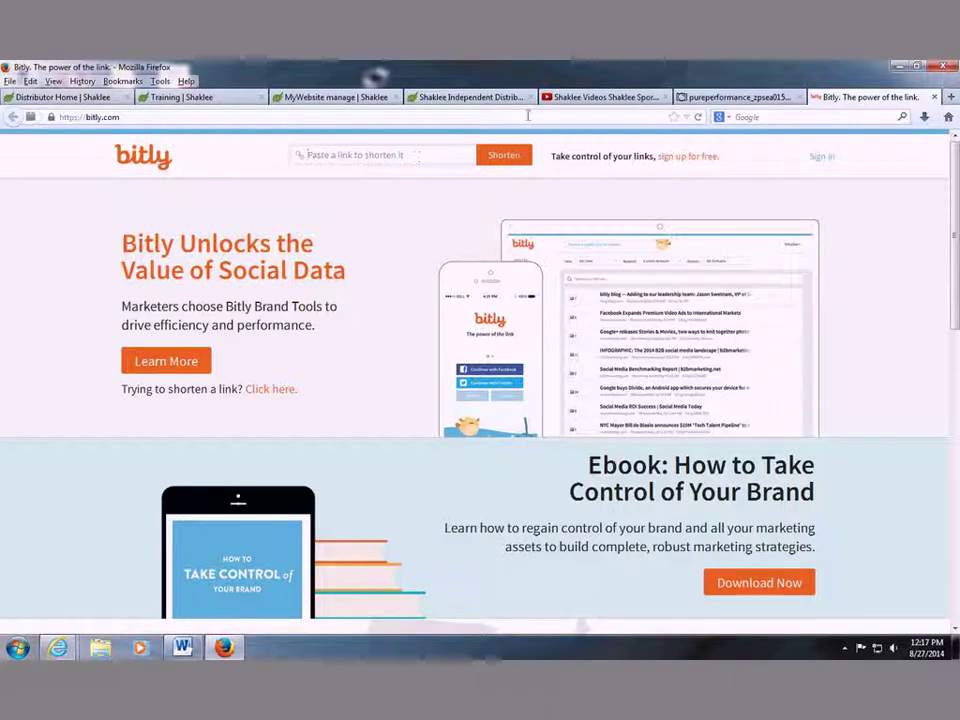
Copy the Northwest Center page's address into Bitly and shorten it.
{"action": "left_click", "coordinate": [470, 97]}
{"action": "left_click", "coordinate": [334, 118]}
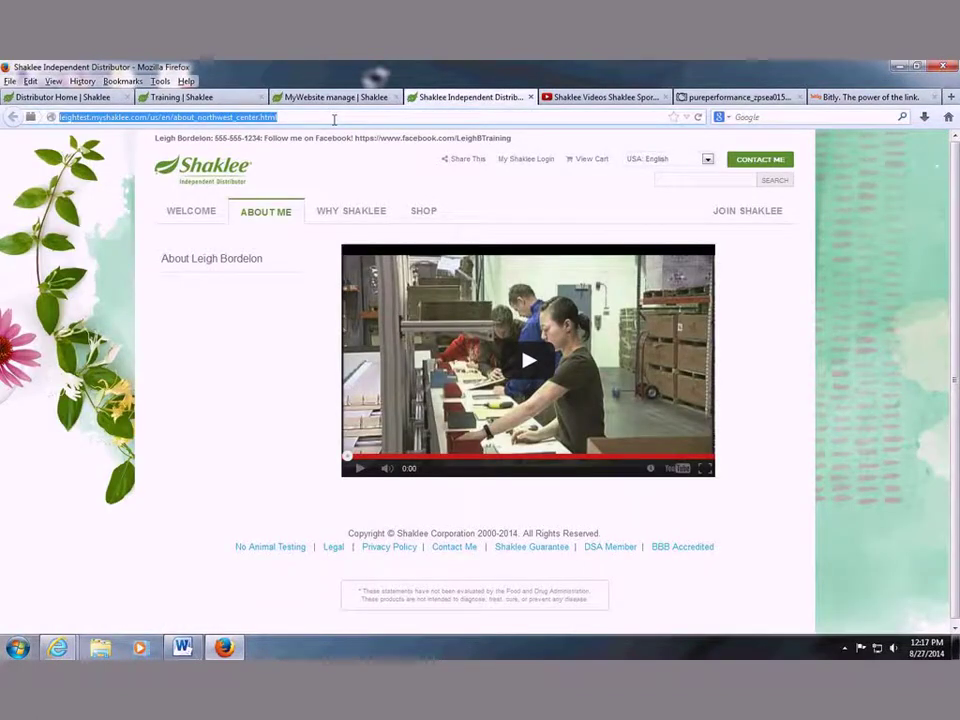
{"action": "key", "text": "ctrl+c"}
{"action": "key", "text": "ctrl+Tab"}
{"action": "key", "text": "ctrl+Tab"}
{"action": "key", "text": "ctrl+Tab"}
{"action": "left_click", "coordinate": [465, 161]}
{"action": "key", "text": "ctrl+v"}
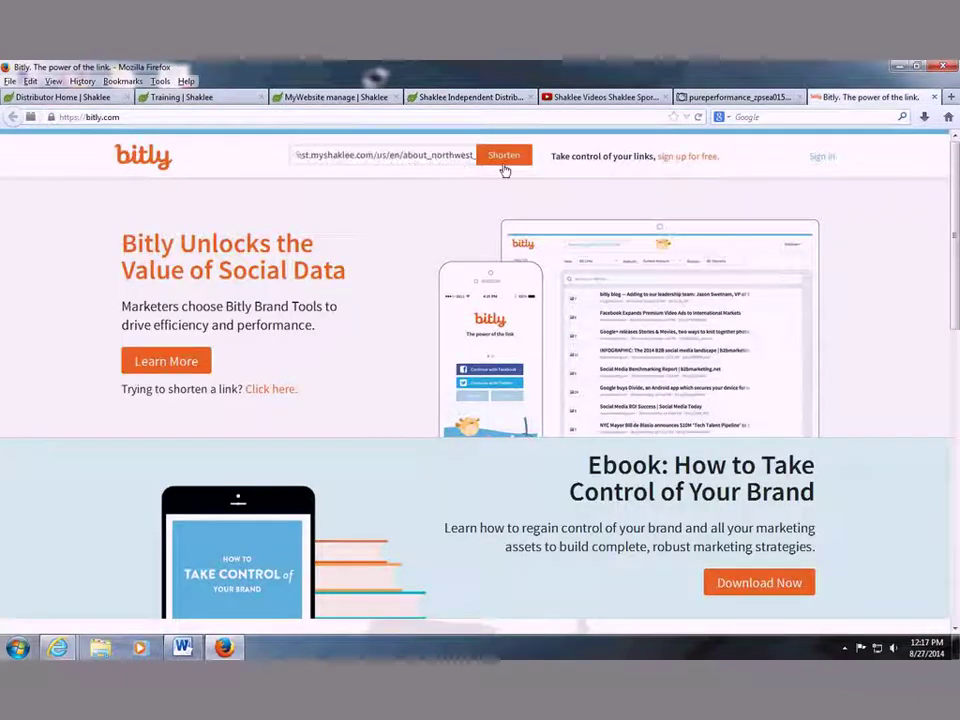
{"action": "left_click", "coordinate": [505, 166]}
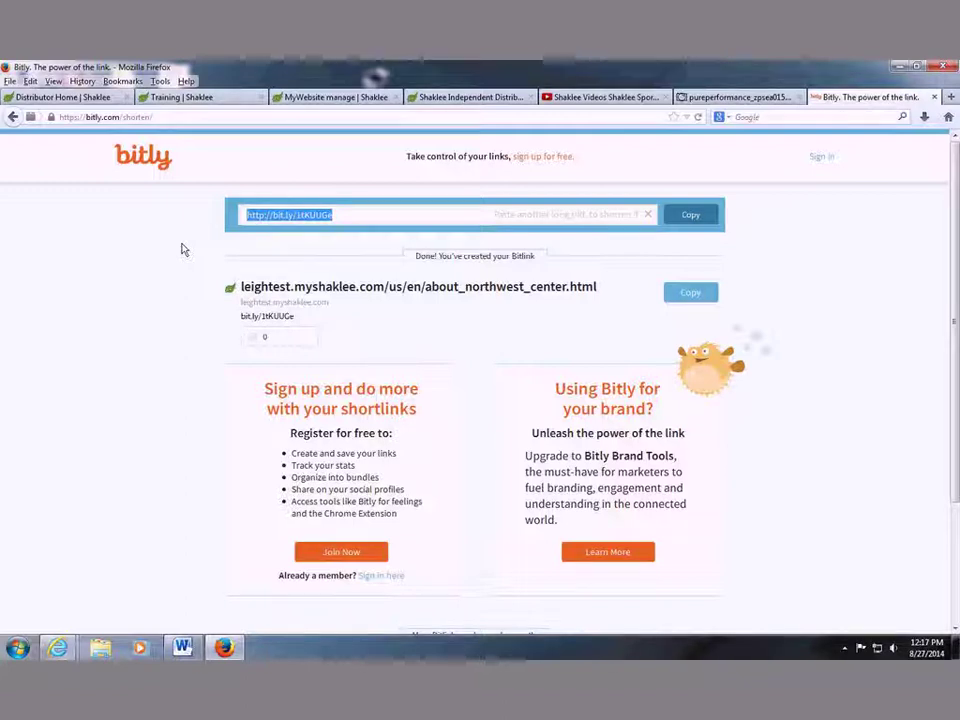
{"action": "left_click", "coordinate": [445, 97]}
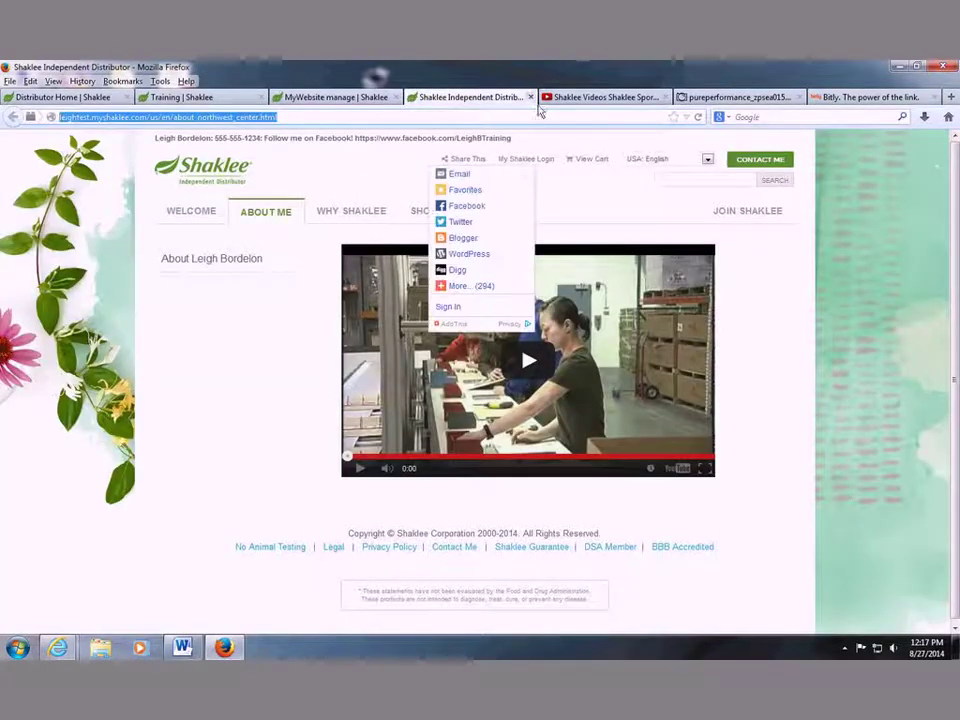
Close the Northwest Center preview and start a new custom About Us page from the pages list.
{"action": "key", "text": "ctrl+w"}
{"action": "left_click", "coordinate": [400, 99]}
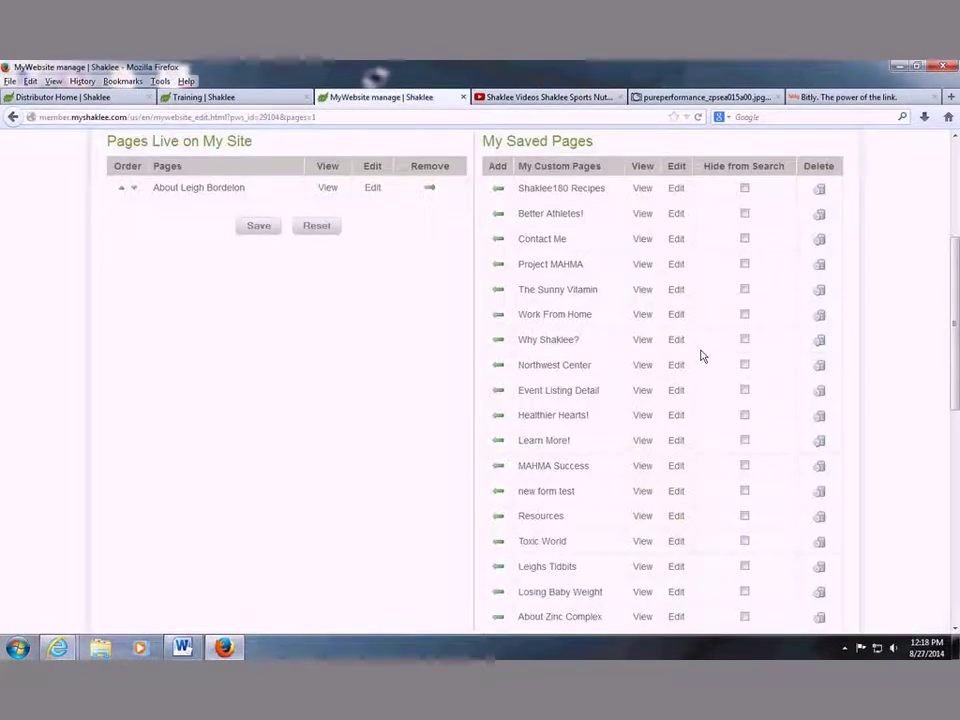
{"action": "scroll", "coordinate": [717, 333], "scroll_direction": "down", "scroll_amount": 2}
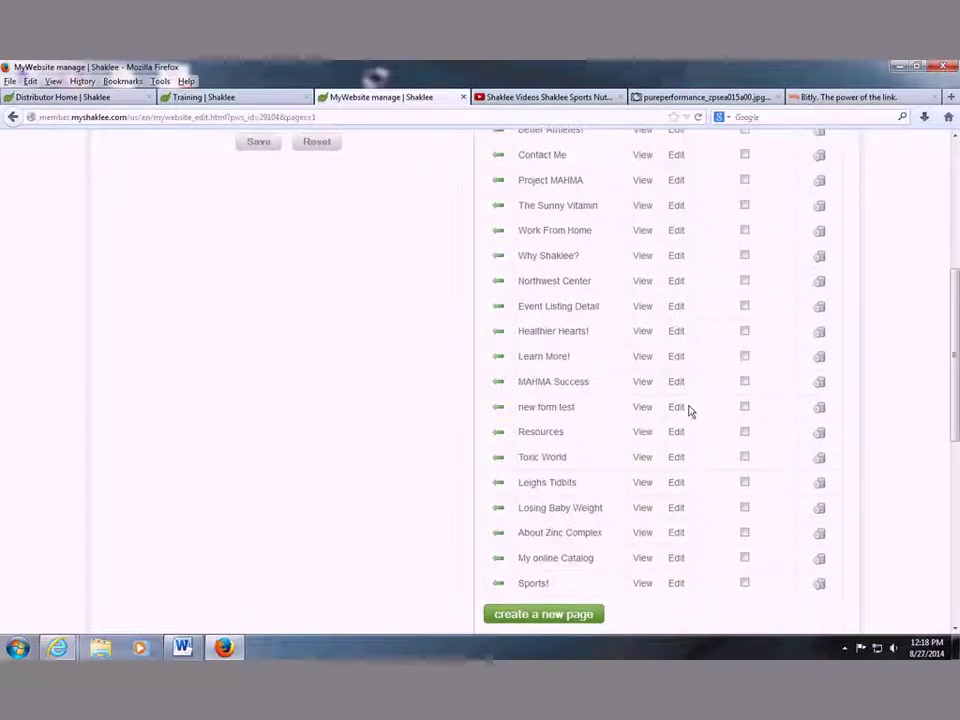
{"action": "scroll", "coordinate": [580, 536], "scroll_direction": "up", "scroll_amount": 6}
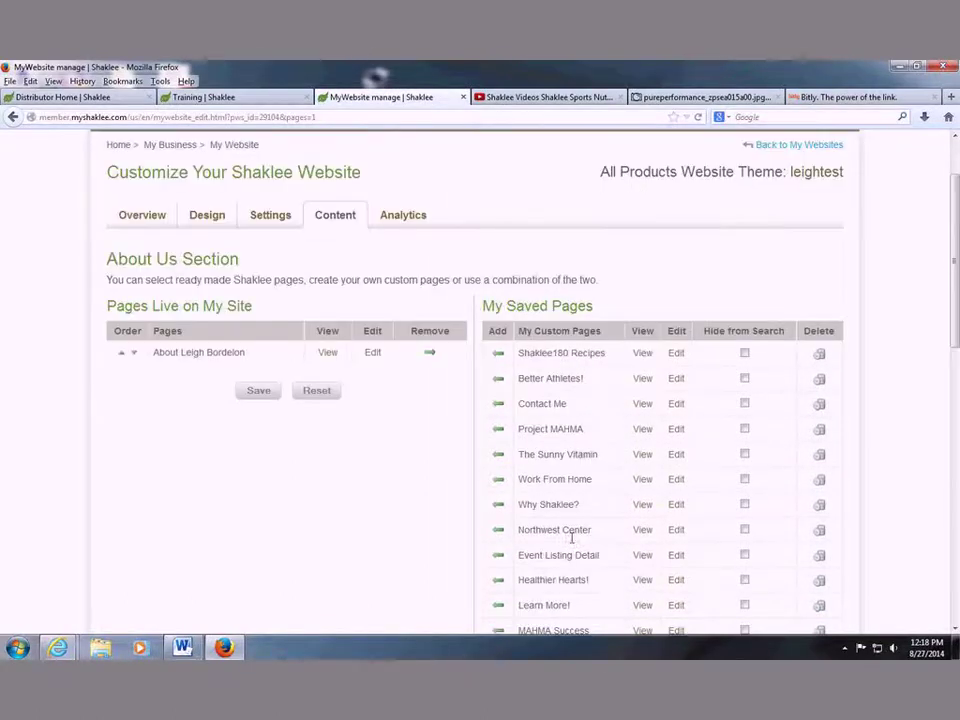
{"action": "scroll", "coordinate": [583, 545], "scroll_direction": "down", "scroll_amount": 5}
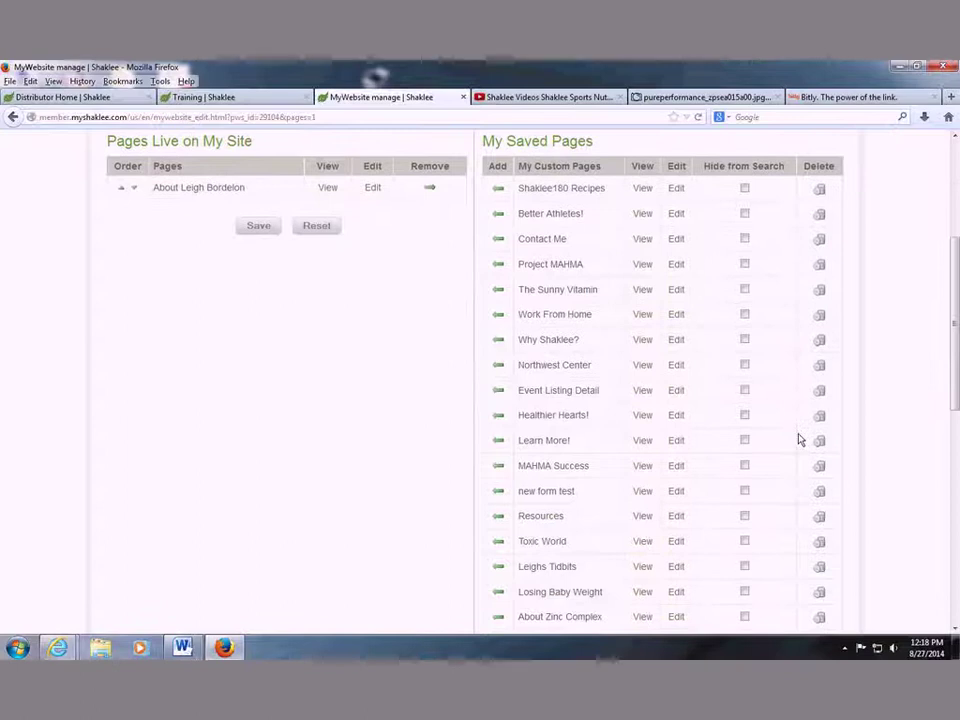
{"action": "scroll", "coordinate": [480, 385], "scroll_direction": "down", "scroll_amount": 2}
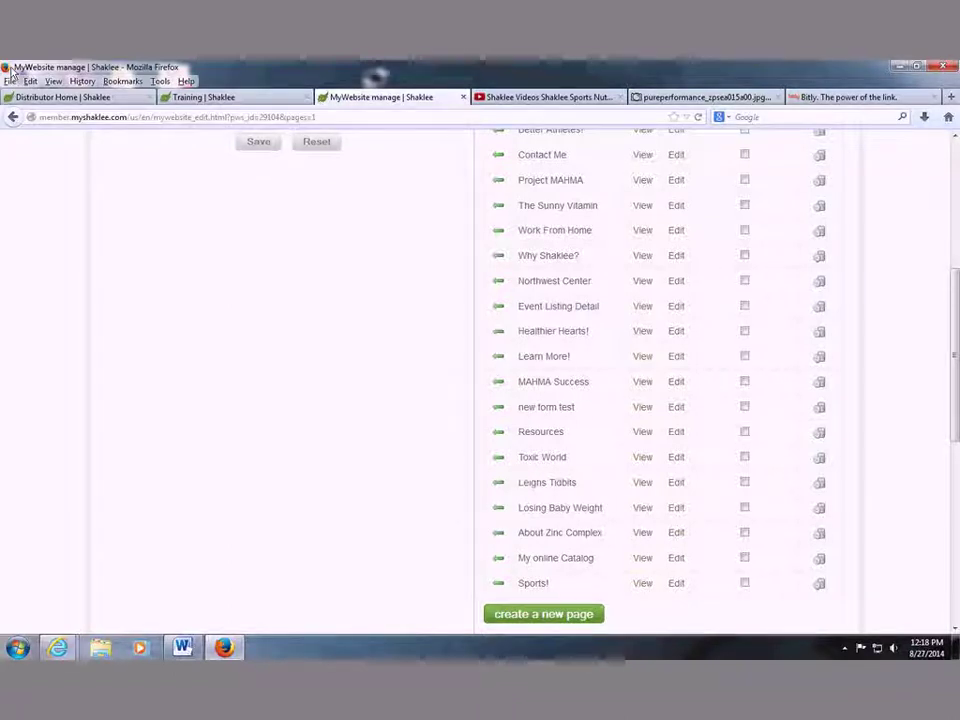
{"action": "left_click", "coordinate": [541, 620]}
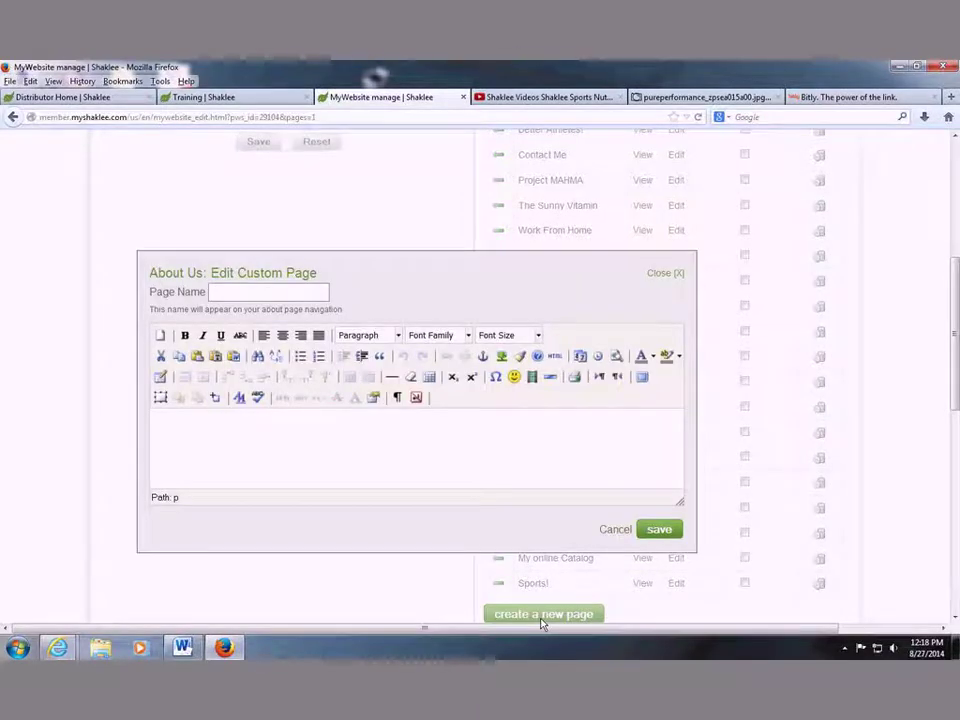
Name the new page 'Pure Performance' and enlarge the body editor.
{"action": "left_click", "coordinate": [274, 290]}
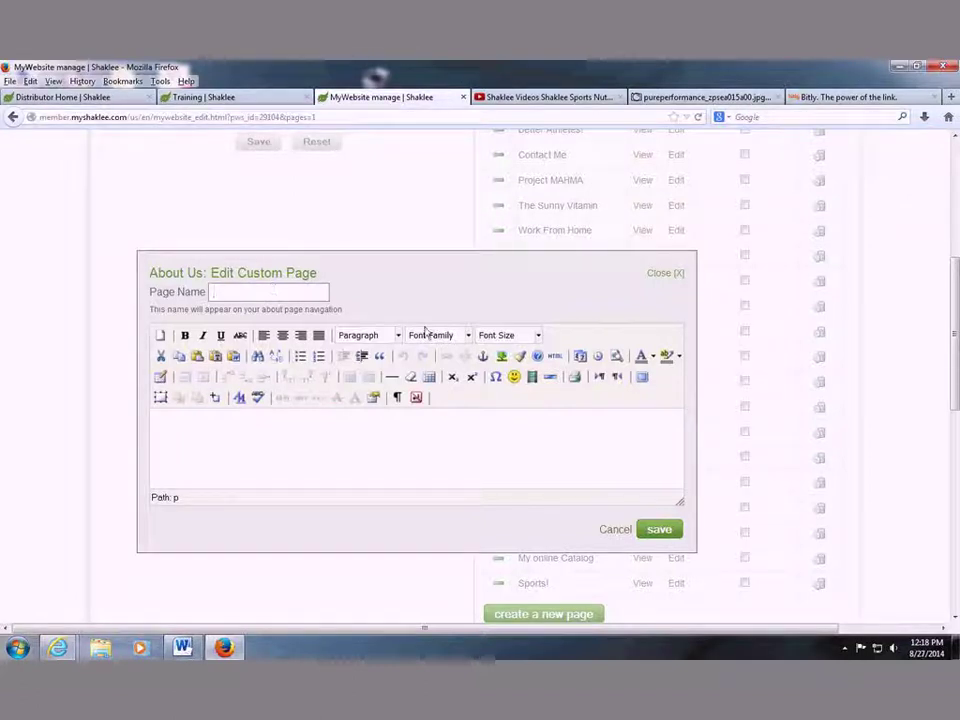
{"action": "triple_click", "coordinate": [459, 274]}
{"action": "left_click", "coordinate": [300, 293]}
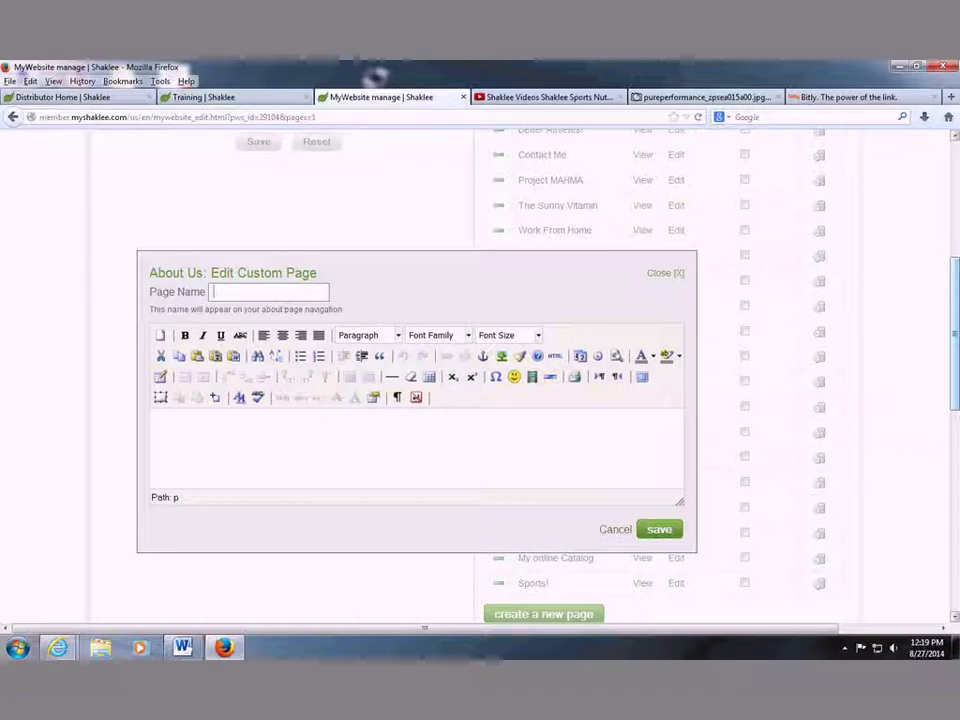
{"action": "type", "text": "Pure "}
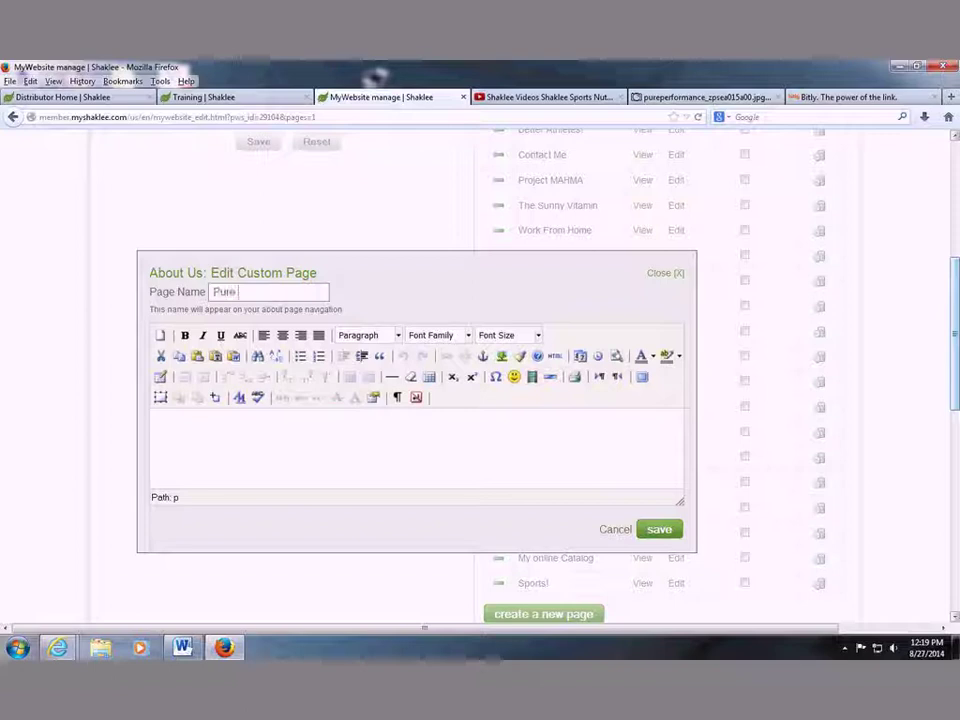
{"action": "type", "text": "Performance"}
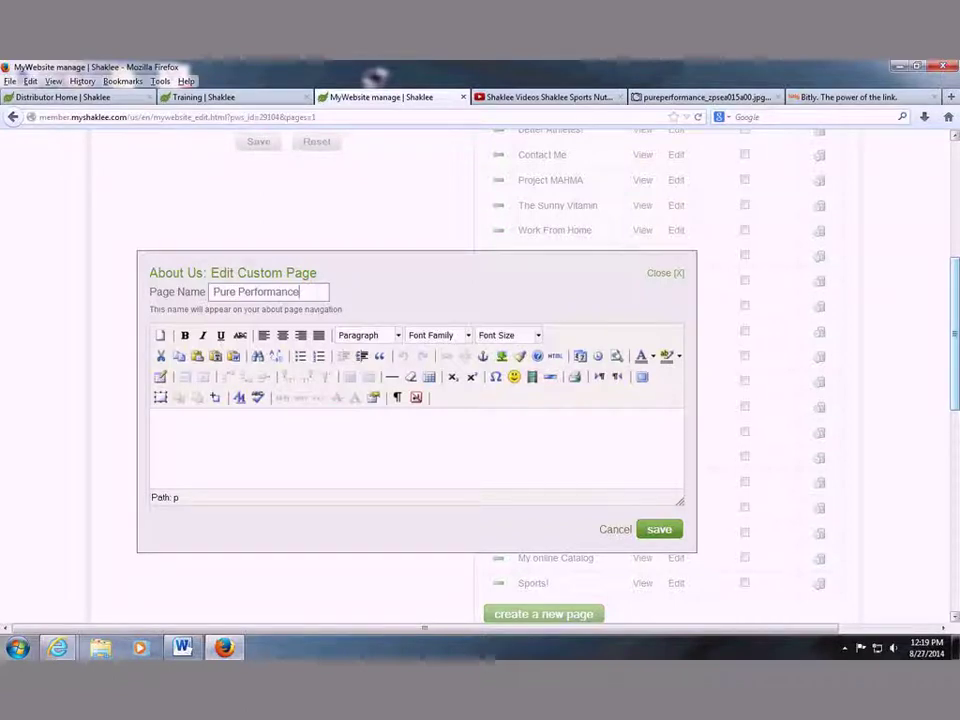
{"action": "left_click", "coordinate": [464, 420]}
{"action": "left_click_drag", "start_coordinate": [680, 501], "coordinate": [660, 578]}
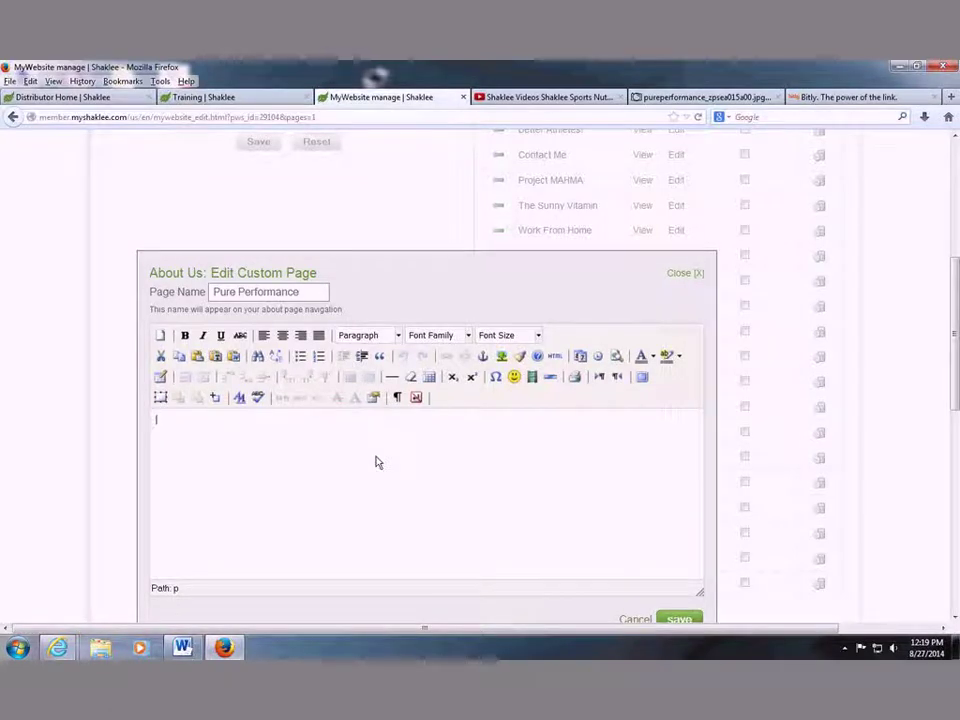
Type 'What is Pure Peformance?' followed by several lines of filler text in the body.
{"action": "type", "text": "What is "}
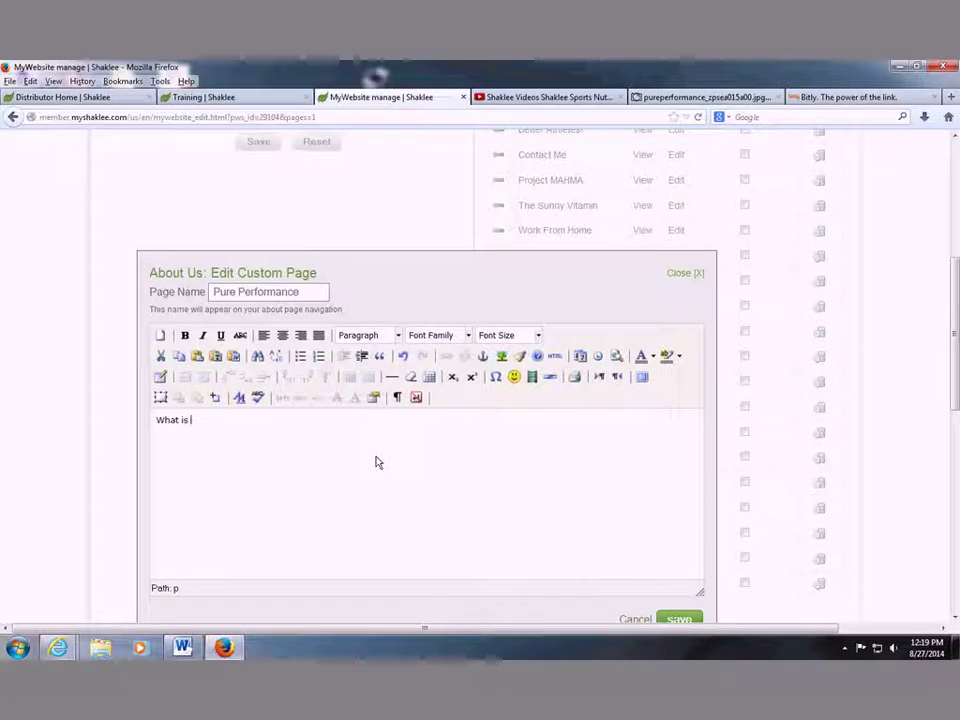
{"action": "type", "text": "Pure Peformanc"}
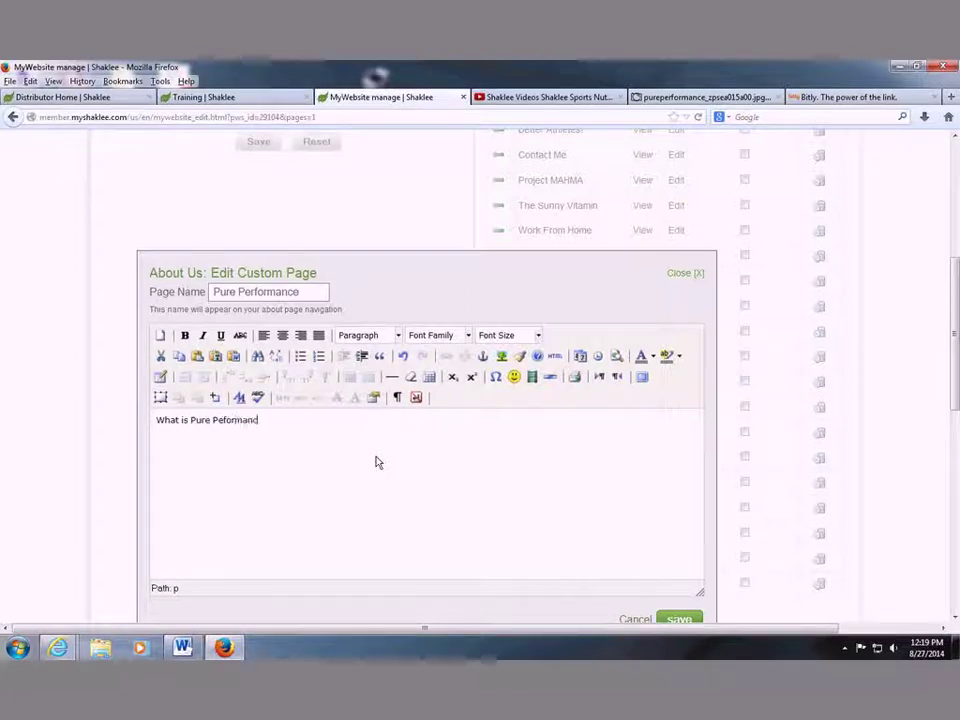
{"action": "type", "text": "e? f;lasdk jf"}
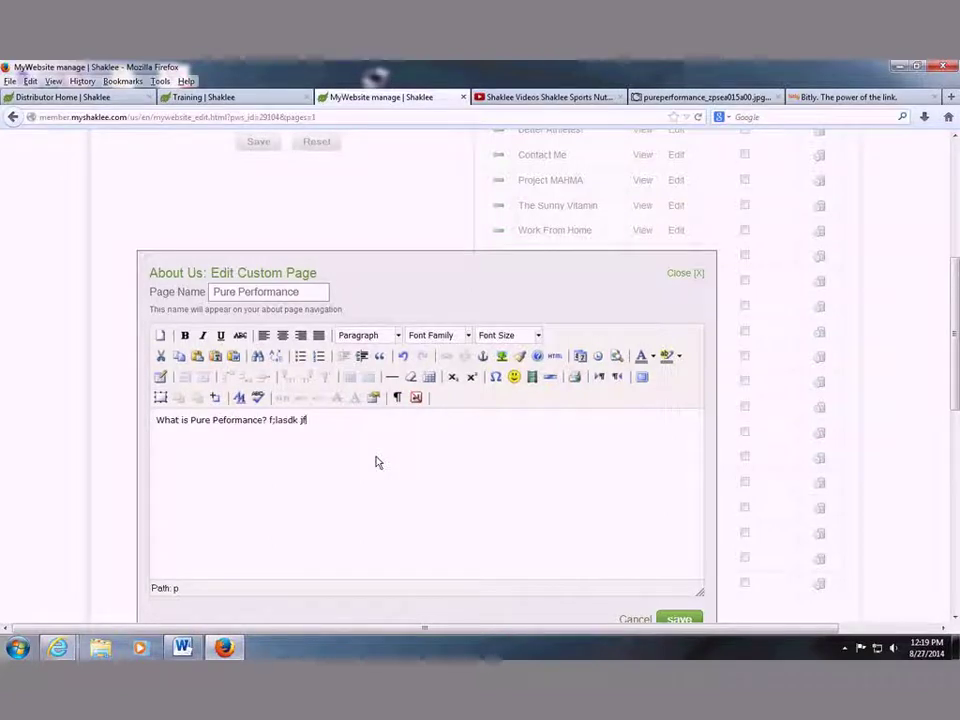
{"action": "type", "text": "po[awi urj'dsal;fkm"}
{"action": "key", "text": "Return"}
{"action": "type", "text": "s;dl kfas;dkfioeaw ur"}
{"action": "key", "text": "Return"}
{"action": "type", "text": "dsal;fk"}
{"action": "key", "text": "Return"}
{"action": "type", "text": "dsa'; klfioewur ioeawmf aw;"}
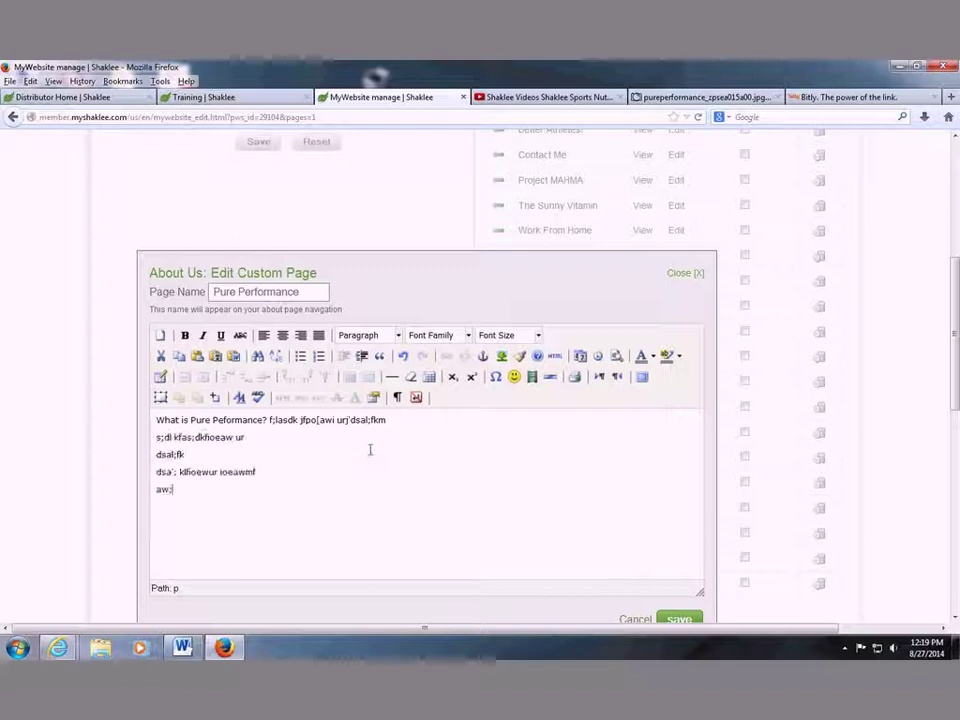
{"action": "type", "text": "krioeaw urio[awejf"}
{"action": "key", "text": "Return"}
{"action": "type", "text": "dsa;kf o]eawi uryo[eawirhj"}
{"action": "key", "text": "Return"}
{"action": "type", "text": "asd;klf]aoewurioeawrh"}
{"action": "key", "text": "Return"}
{"action": "type", "text": "eawjrie"}
{"action": "left_click", "coordinate": [200, 457]}
{"action": "key", "text": "Return"}
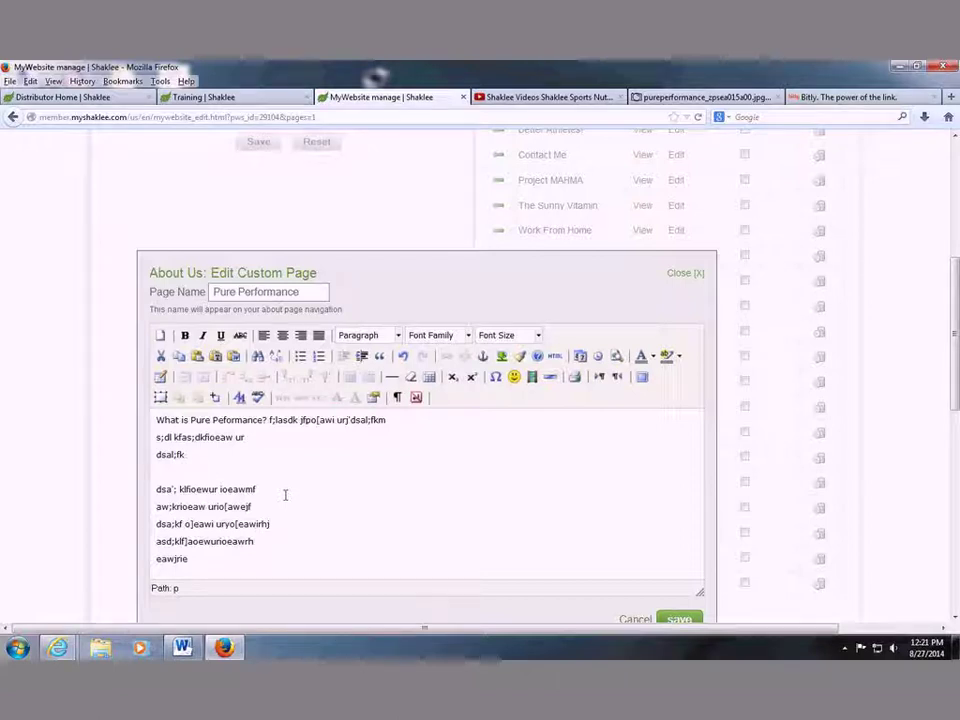
Type an 'insert video' placeholder on the blank fourth line of the page body.
{"action": "type", "text": ";"}
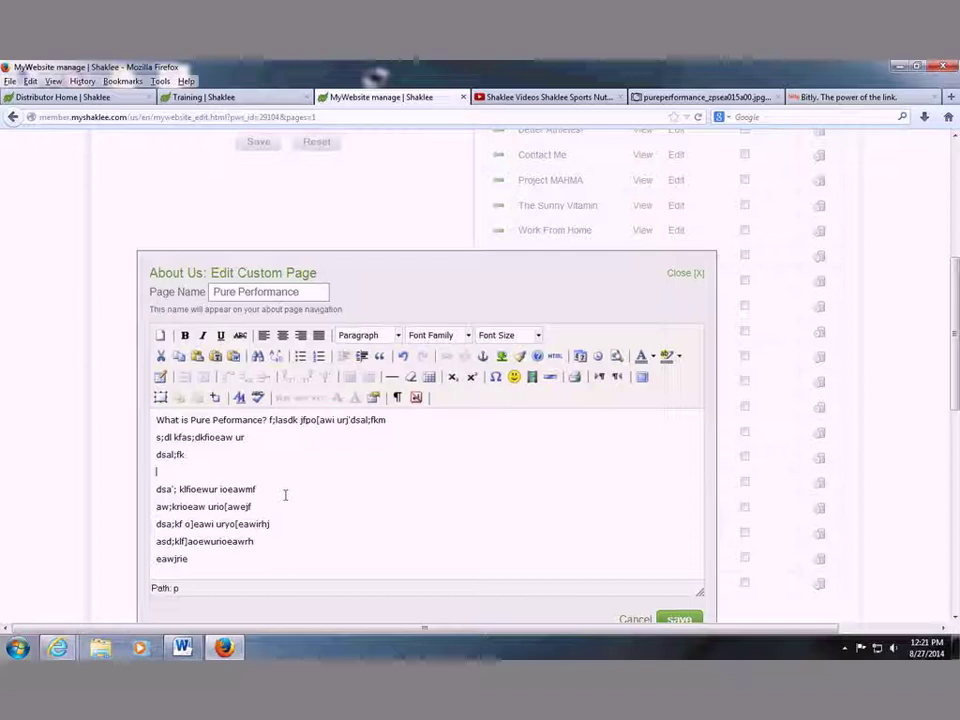
{"action": "type", "text": "insert asd"}
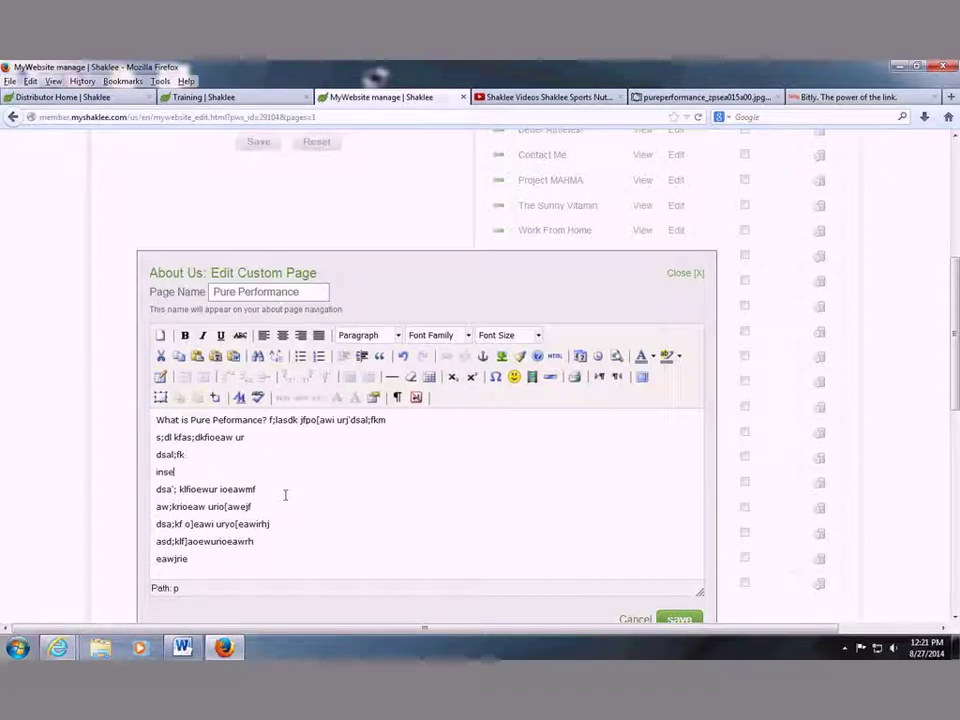
{"action": "key", "text": "BackSpace"}
{"action": "key", "text": "BackSpace"}
{"action": "key", "text": "BackSpace"}
{"action": "type", "text": "video"}
{"action": "left_click", "coordinate": [589, 100]}
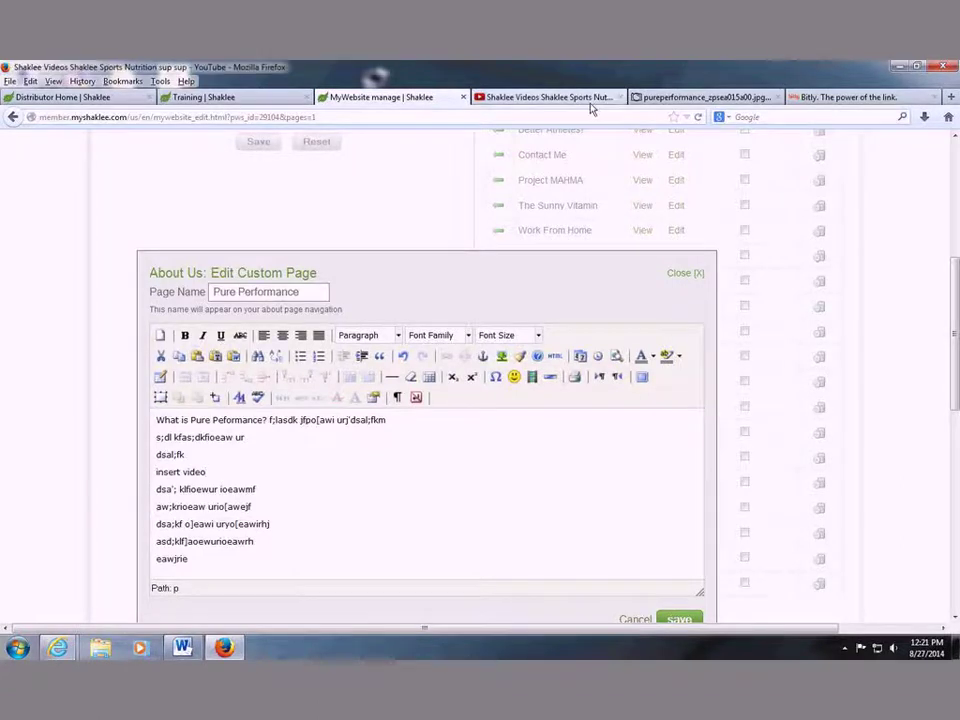
Bring up the Sports Nutrition video's embed code at 560 × 315 with suggested videos turned off.
{"action": "scroll", "coordinate": [490, 520], "scroll_direction": "down", "scroll_amount": 4}
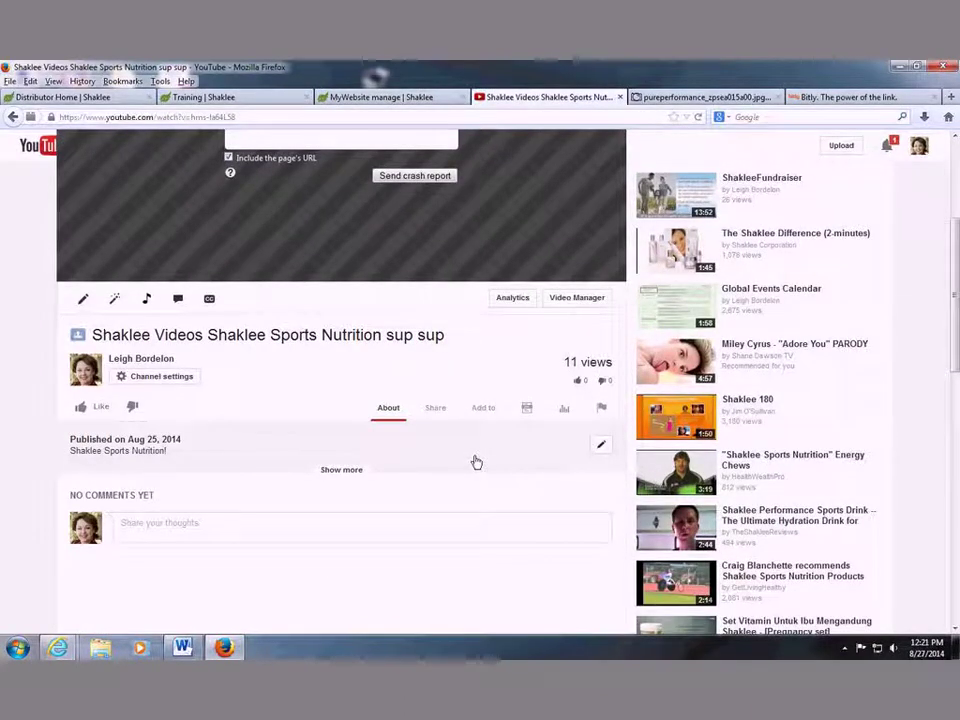
{"action": "left_click", "coordinate": [437, 416]}
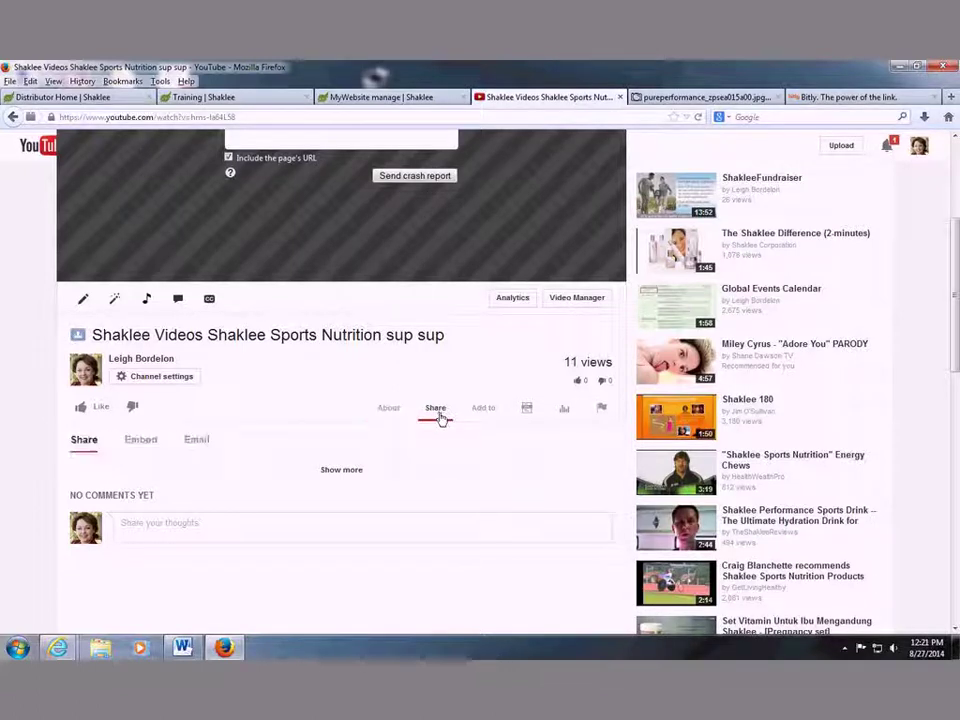
{"action": "left_click", "coordinate": [141, 439]}
{"action": "scroll", "coordinate": [559, 416], "scroll_direction": "down", "scroll_amount": 3}
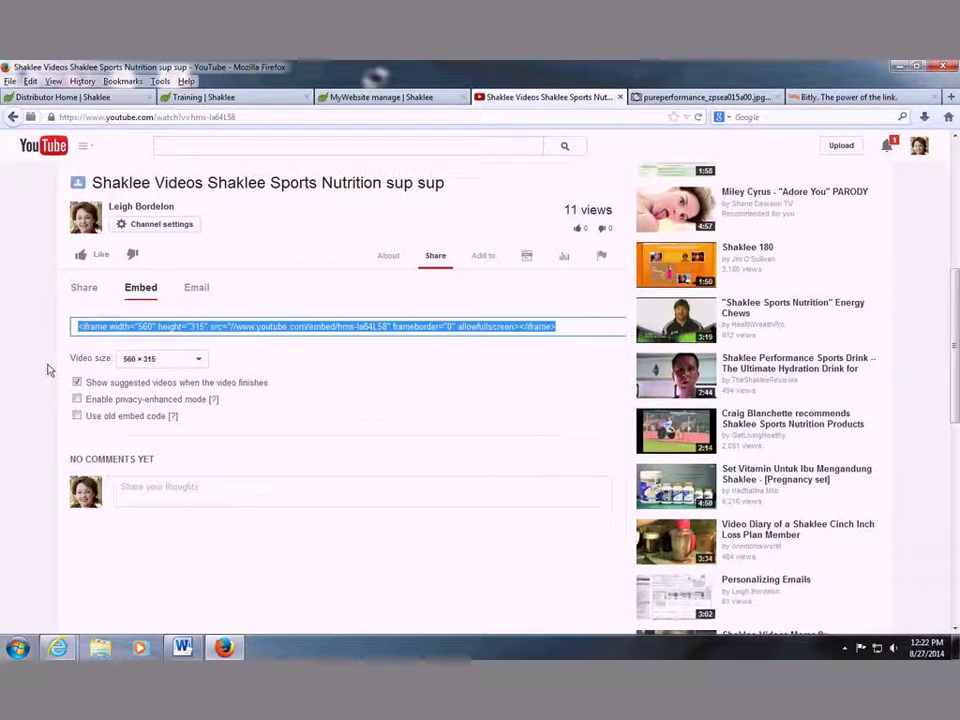
{"action": "left_click", "coordinate": [192, 360]}
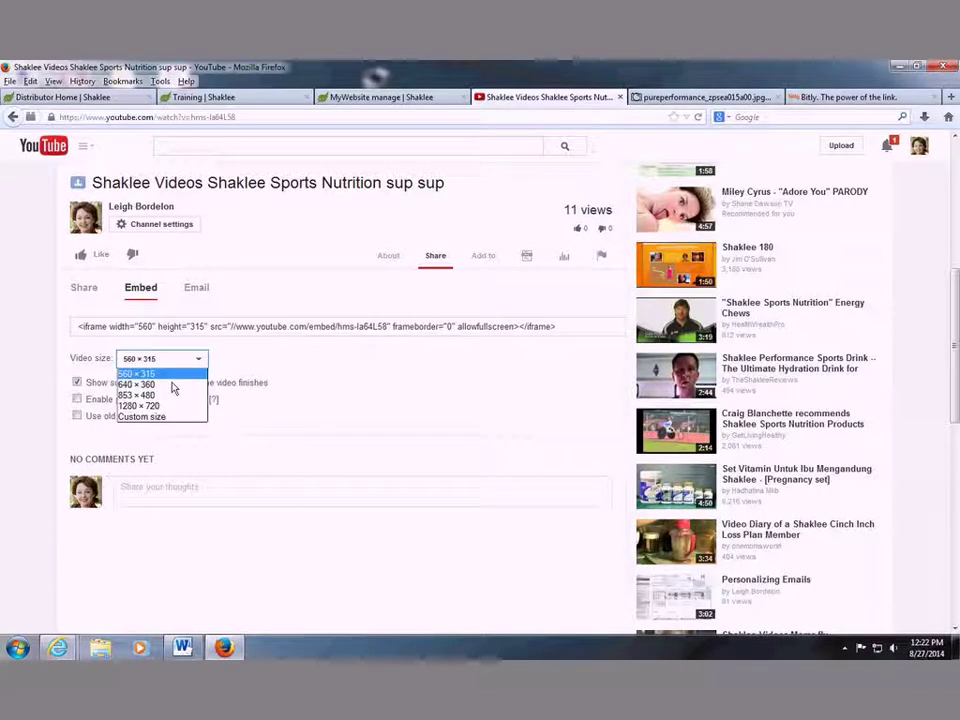
{"action": "left_click", "coordinate": [172, 386]}
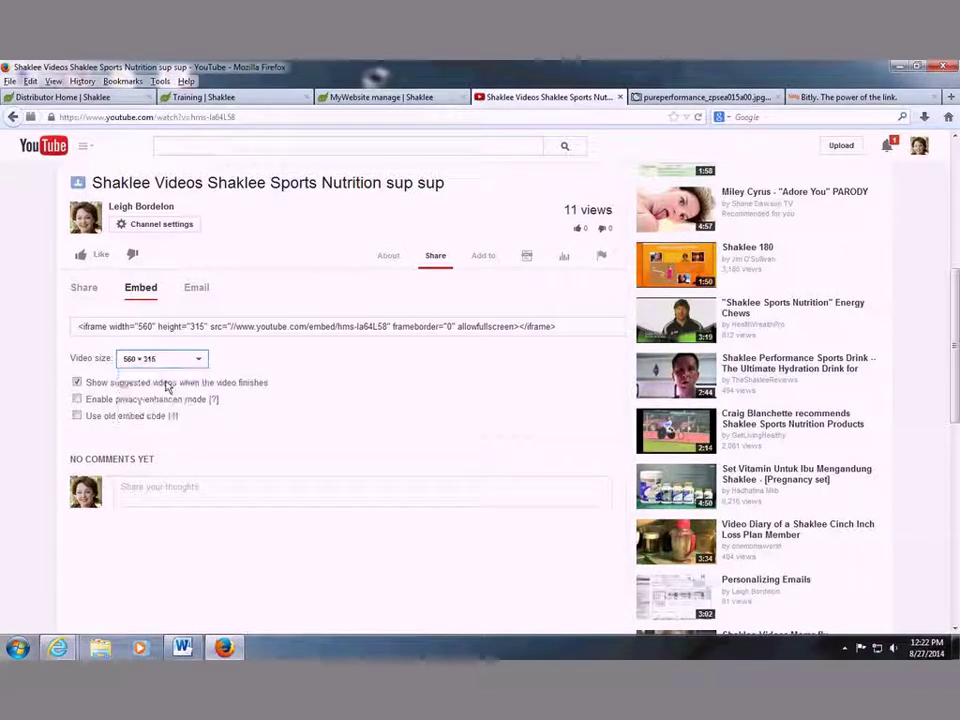
{"action": "left_click", "coordinate": [77, 382]}
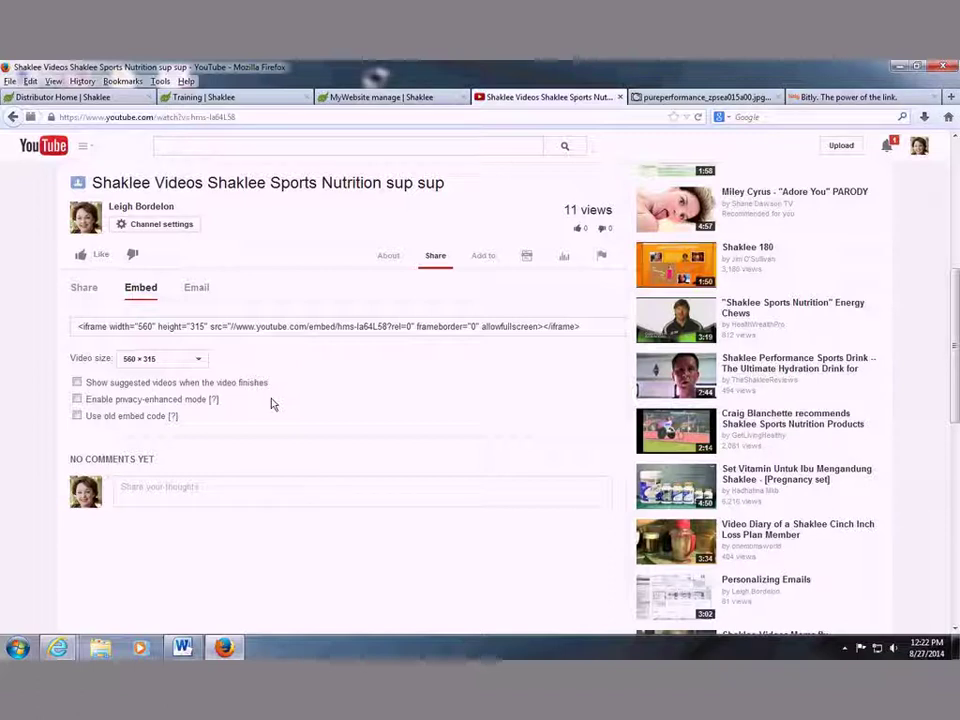
Select all of the YouTube embed code for copying.
{"action": "left_click", "coordinate": [261, 326]}
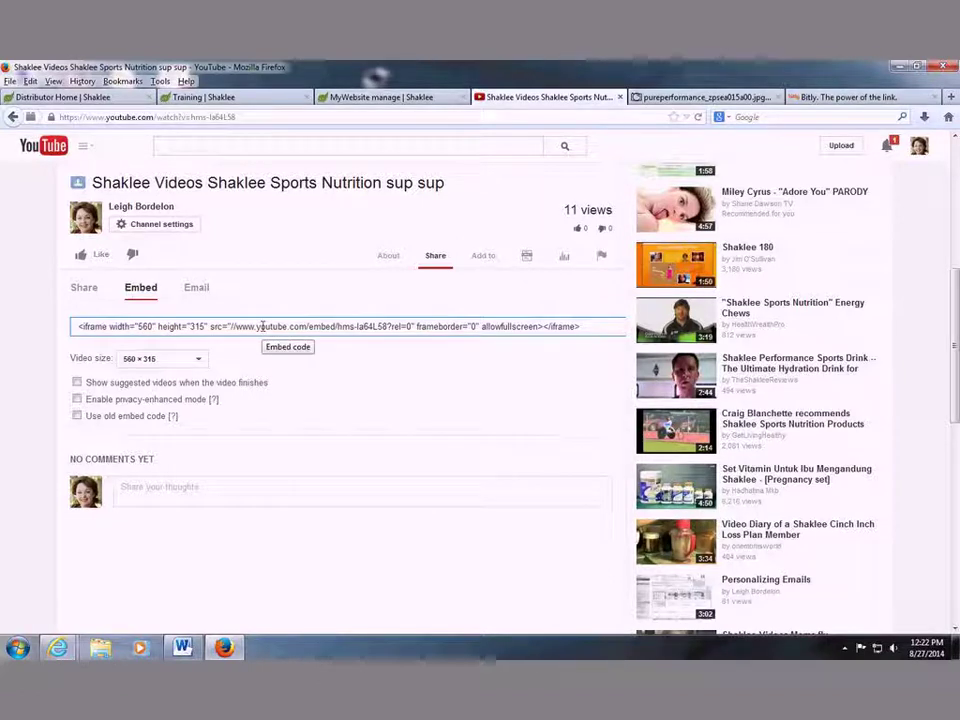
{"action": "right_click", "coordinate": [261, 326]}
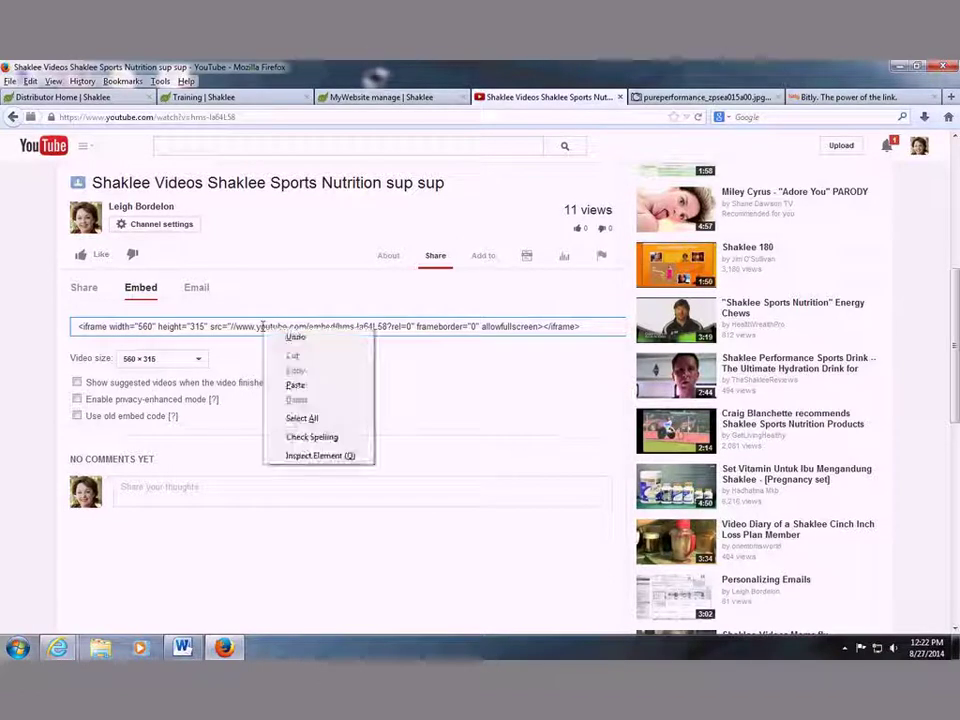
{"action": "left_click", "coordinate": [304, 421]}
{"action": "key", "text": "ctrl+c"}
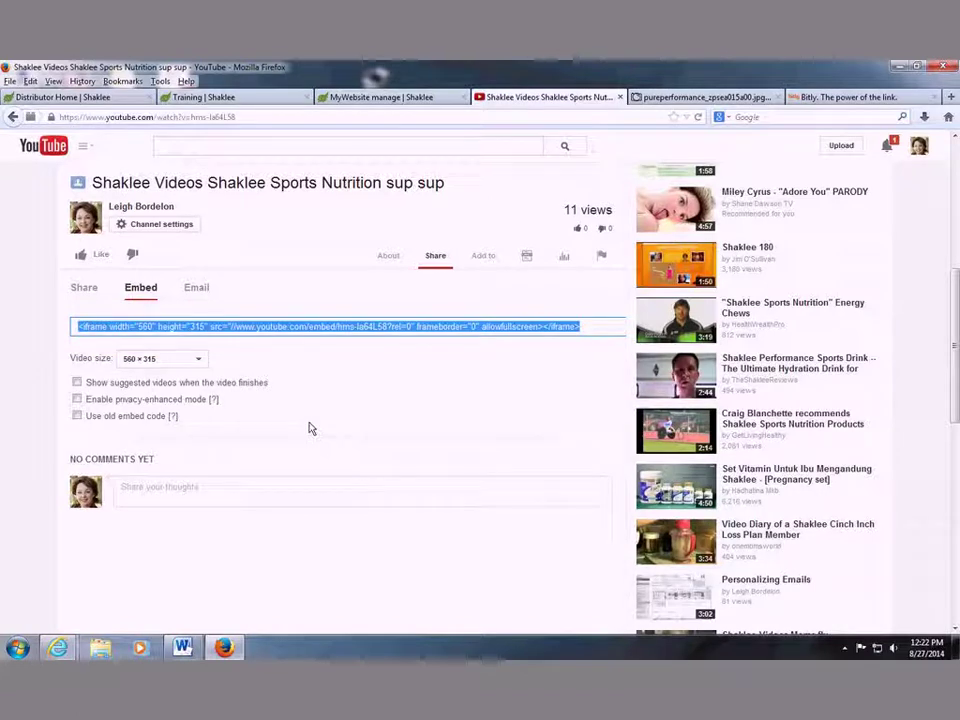
{"action": "left_click", "coordinate": [362, 100]}
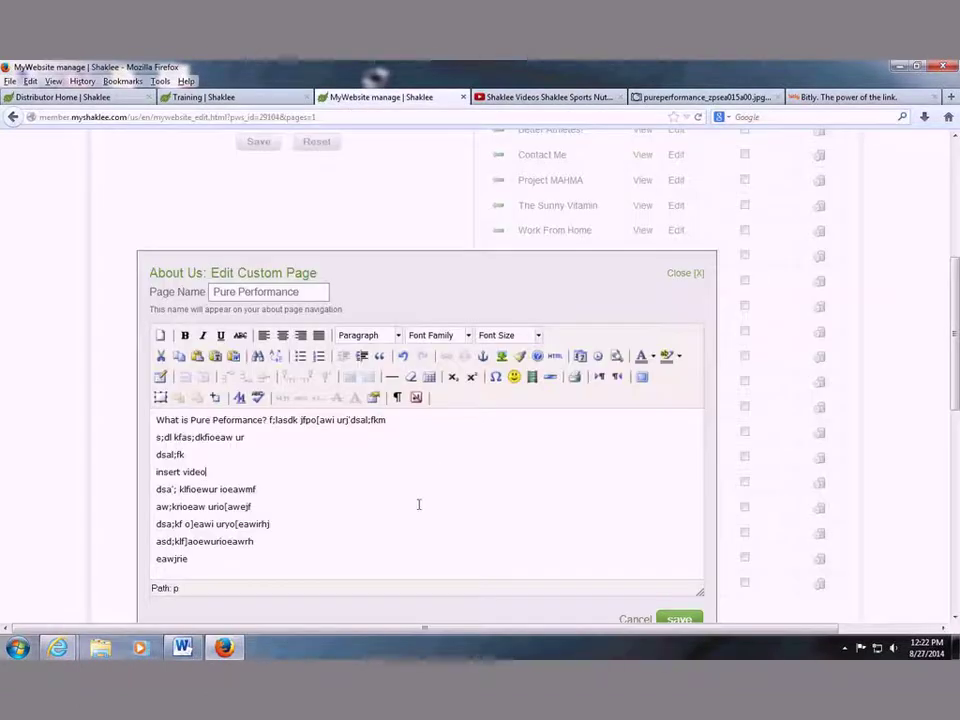
Paste the YouTube iframe code over 'insert video' in the HTML source and apply the update.
{"action": "scroll", "coordinate": [510, 430], "scroll_direction": "down", "scroll_amount": 2}
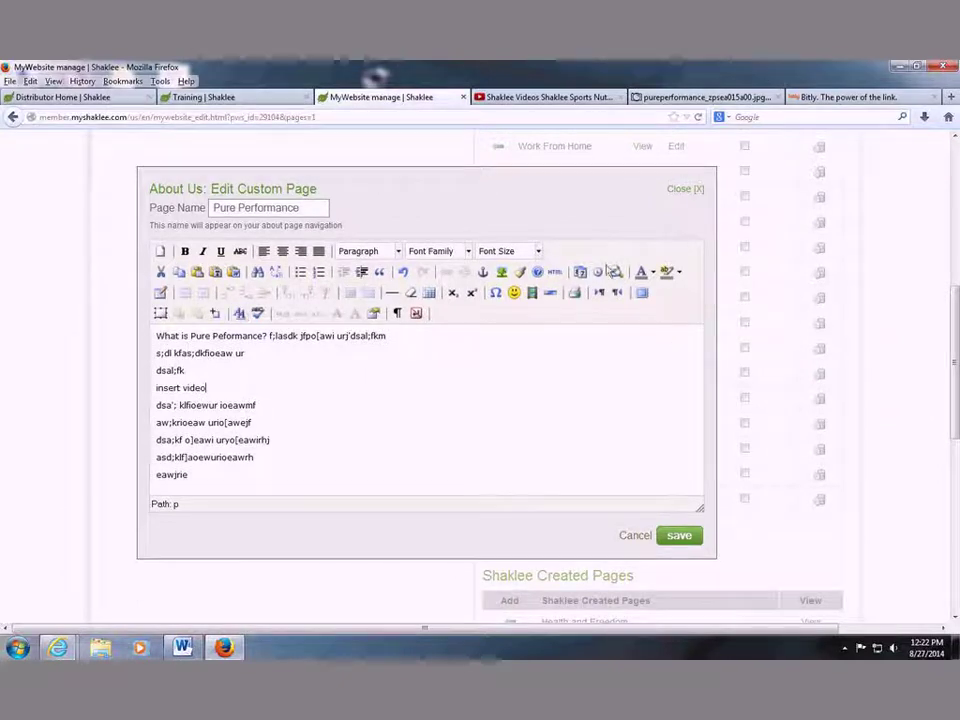
{"action": "left_click", "coordinate": [555, 272]}
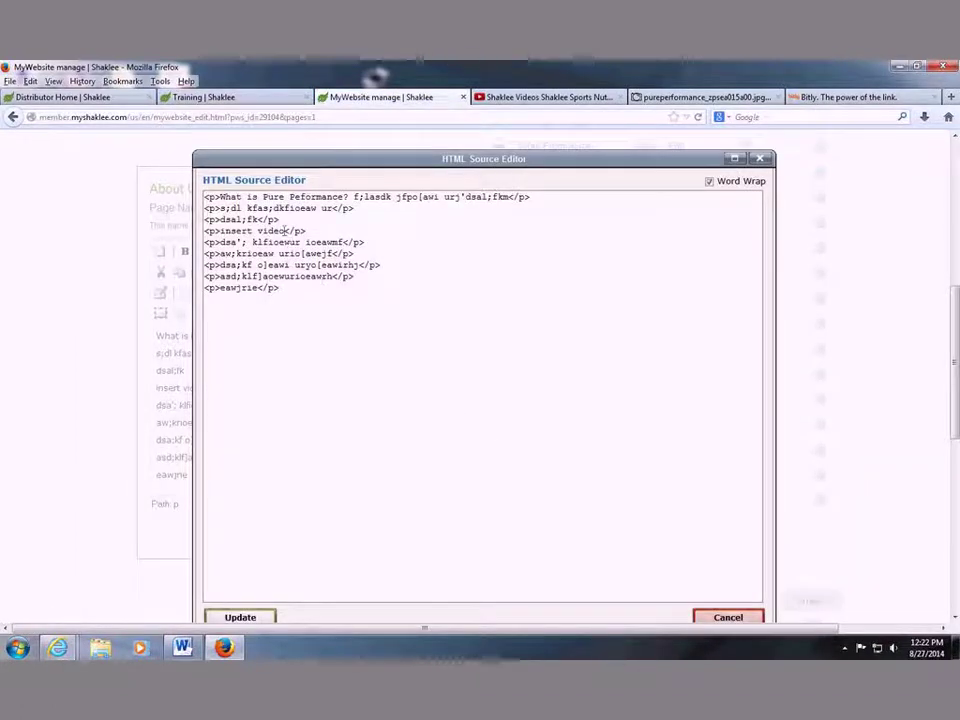
{"action": "left_click_drag", "start_coordinate": [284, 231], "coordinate": [220, 231]}
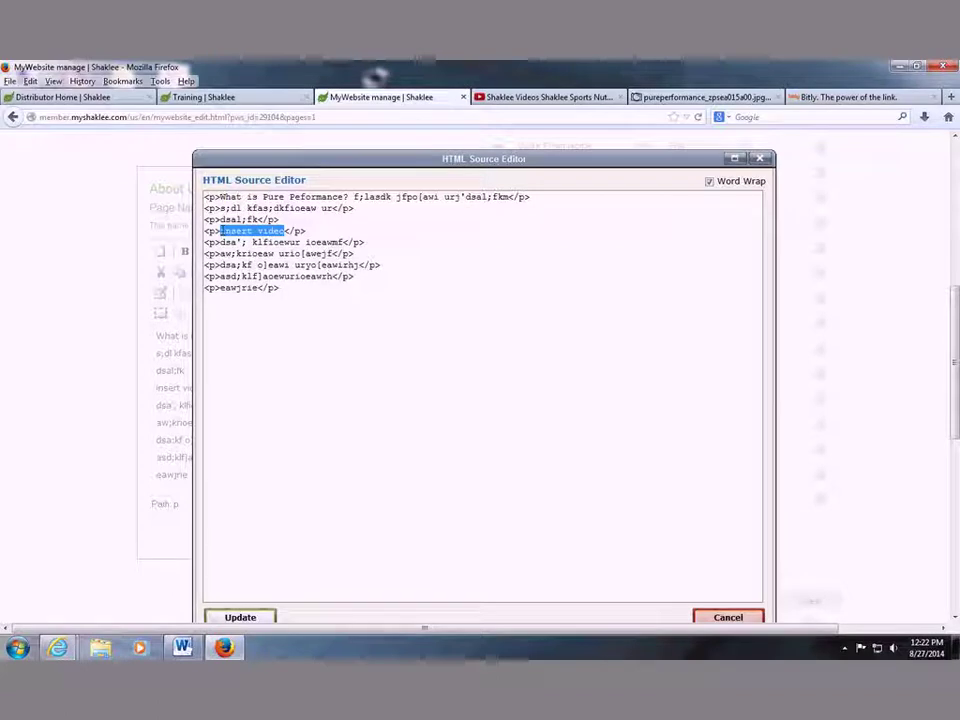
{"action": "key", "text": "ctrl+v"}
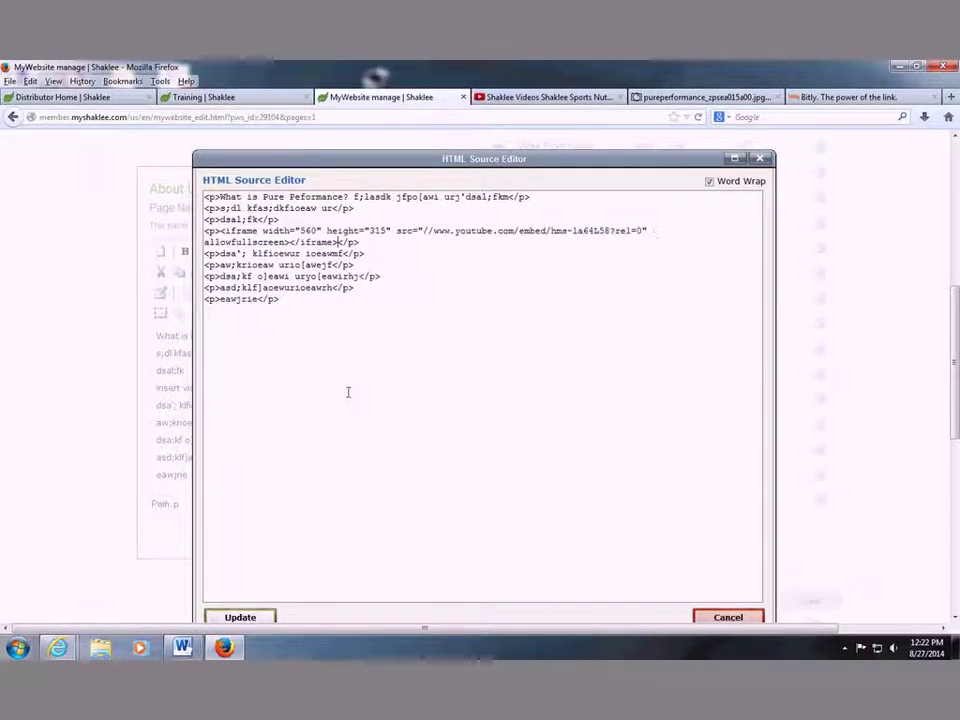
{"action": "left_click", "coordinate": [258, 618]}
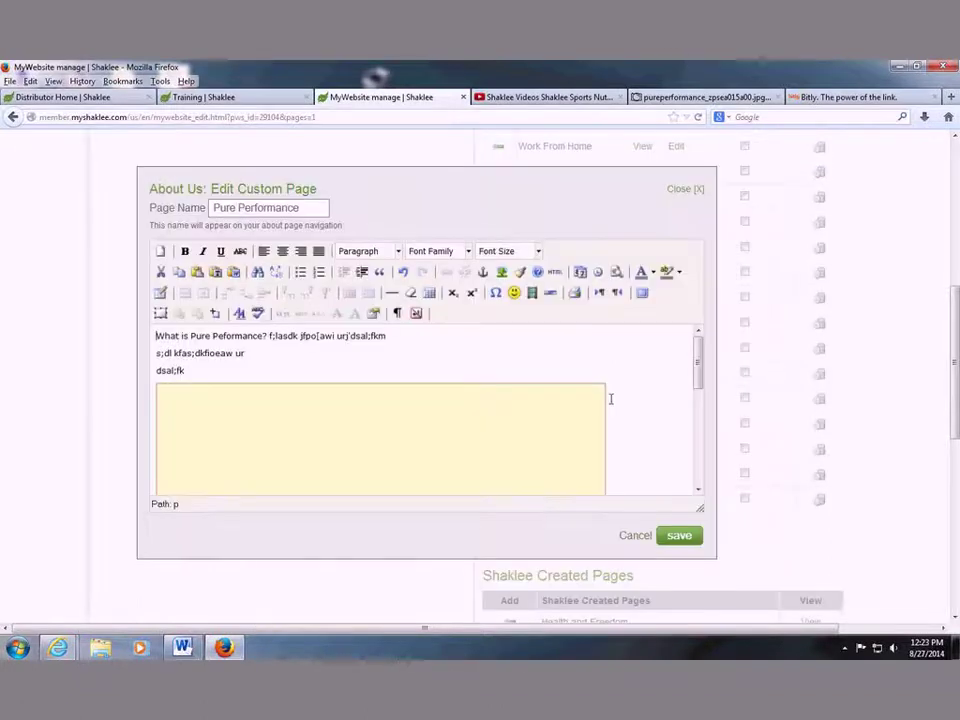
{"action": "scroll", "coordinate": [621, 398], "scroll_direction": "down", "scroll_amount": 1}
{"action": "scroll", "coordinate": [621, 398], "scroll_direction": "down", "scroll_amount": 1}
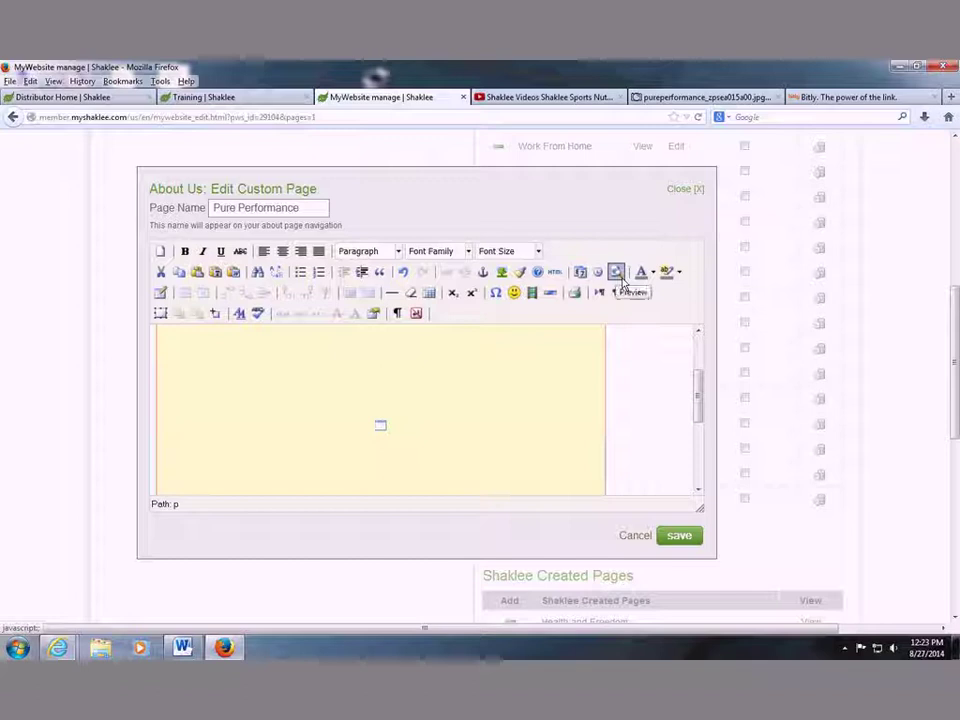
{"action": "left_click", "coordinate": [619, 276]}
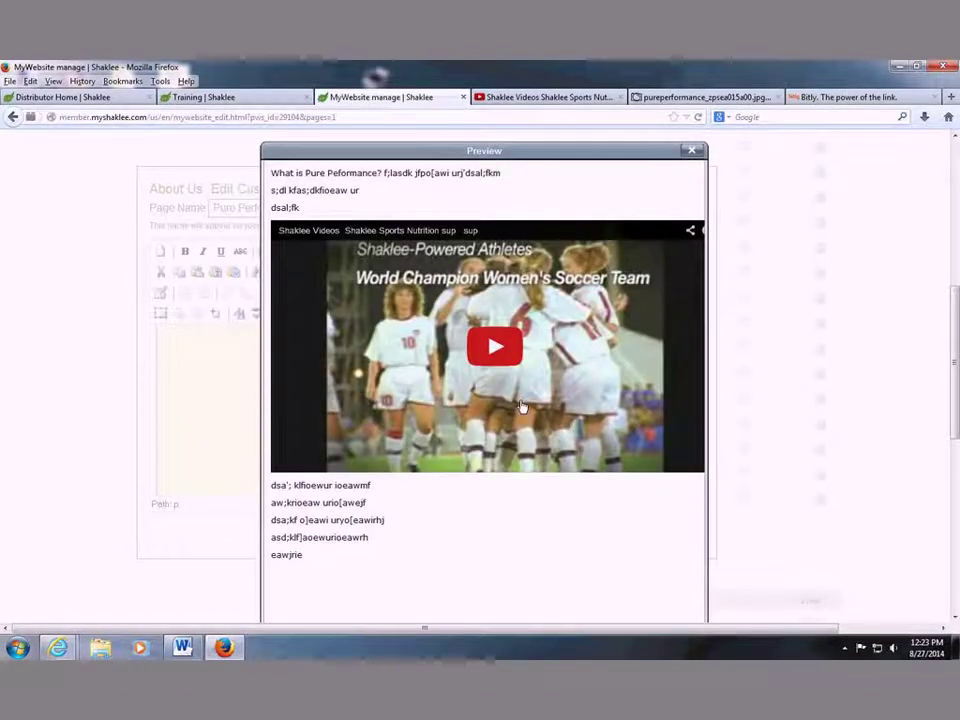
{"action": "left_click", "coordinate": [521, 406]}
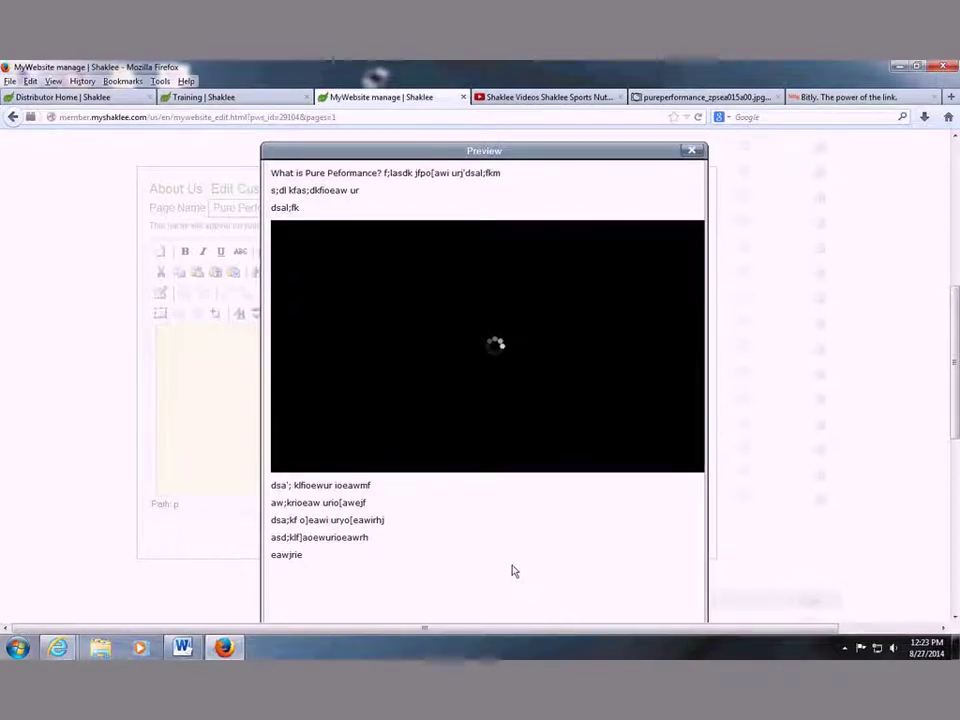
{"action": "left_click", "coordinate": [692, 152]}
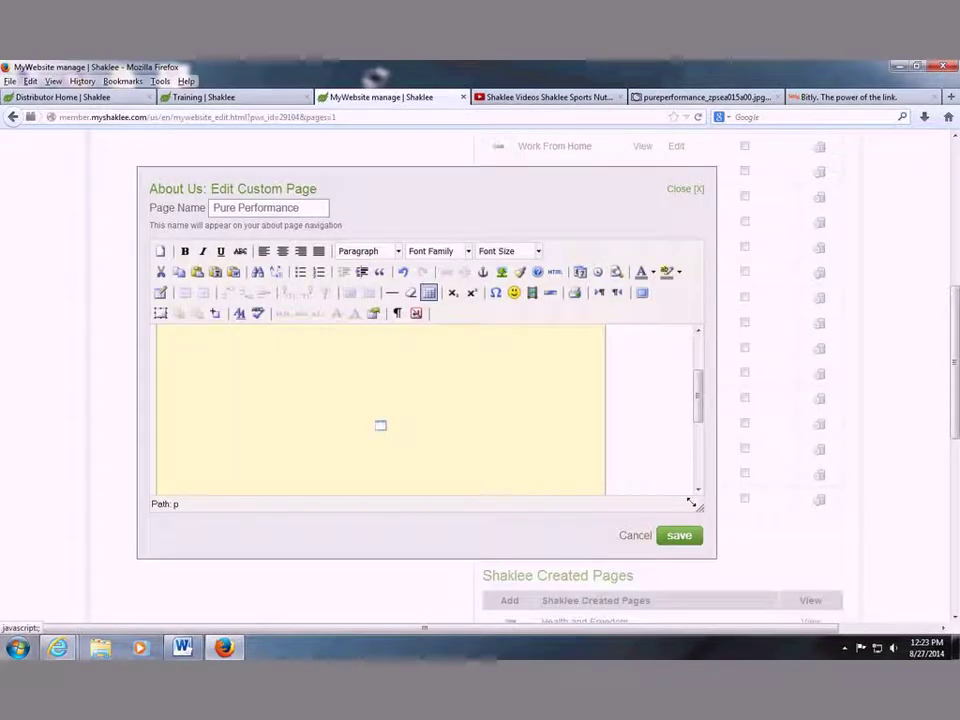
Set the first three text lines of the Pure Performance page to font size 4 (14pt).
{"action": "scroll", "coordinate": [703, 400], "scroll_direction": "up", "scroll_amount": 2}
{"action": "scroll", "coordinate": [700, 345], "scroll_direction": "up", "scroll_amount": 1}
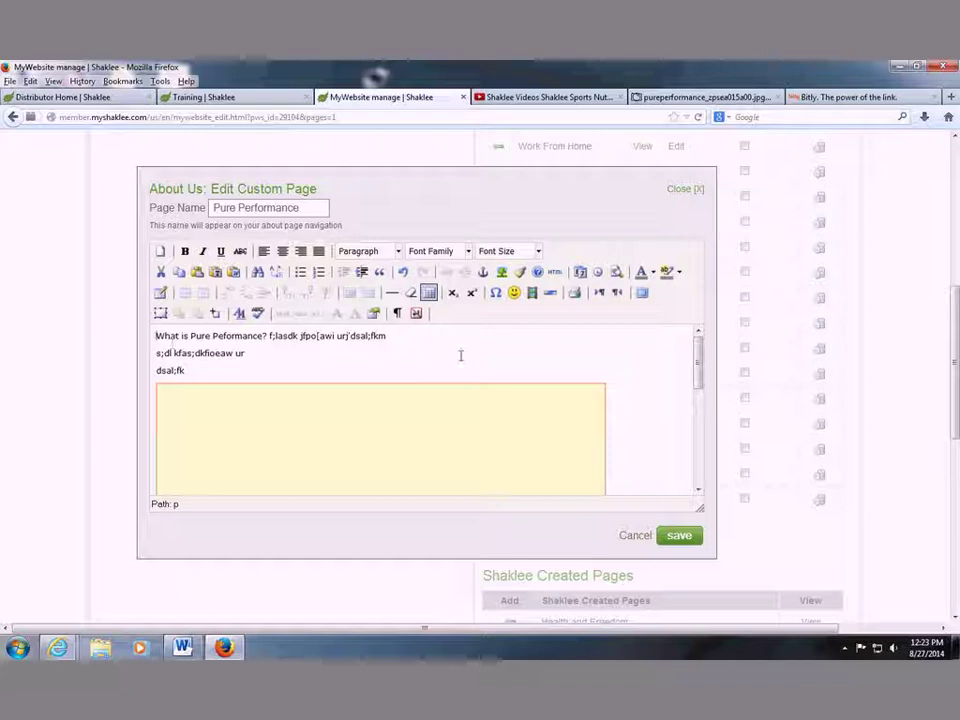
{"action": "triple_click", "coordinate": [150, 330]}
{"action": "key", "text": "shift+Down"}
{"action": "key", "text": "shift+Down"}
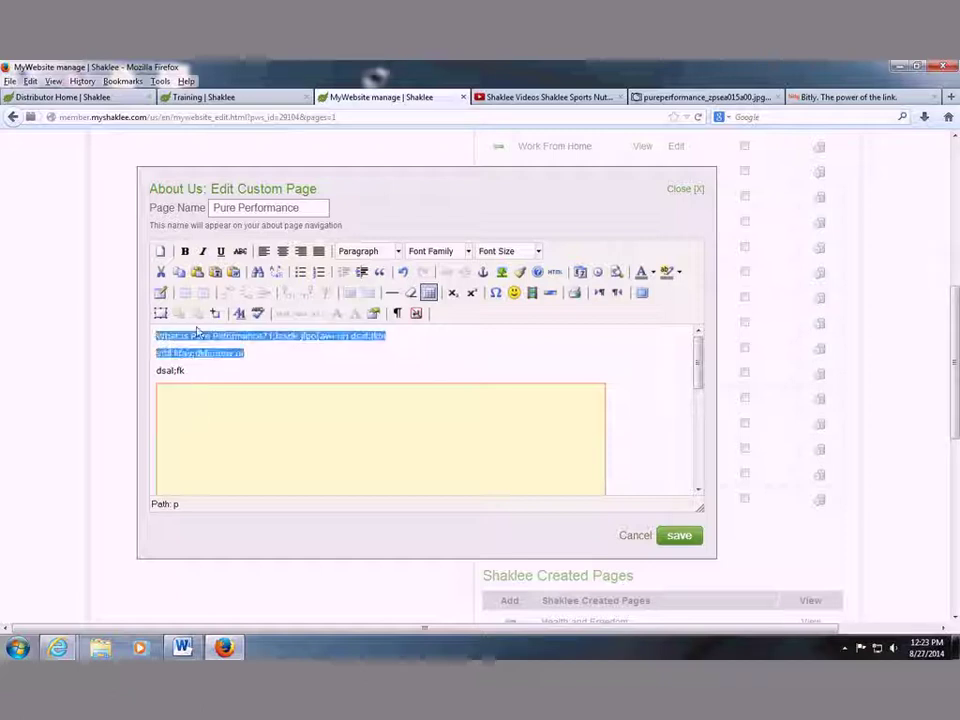
{"action": "left_click", "coordinate": [510, 251]}
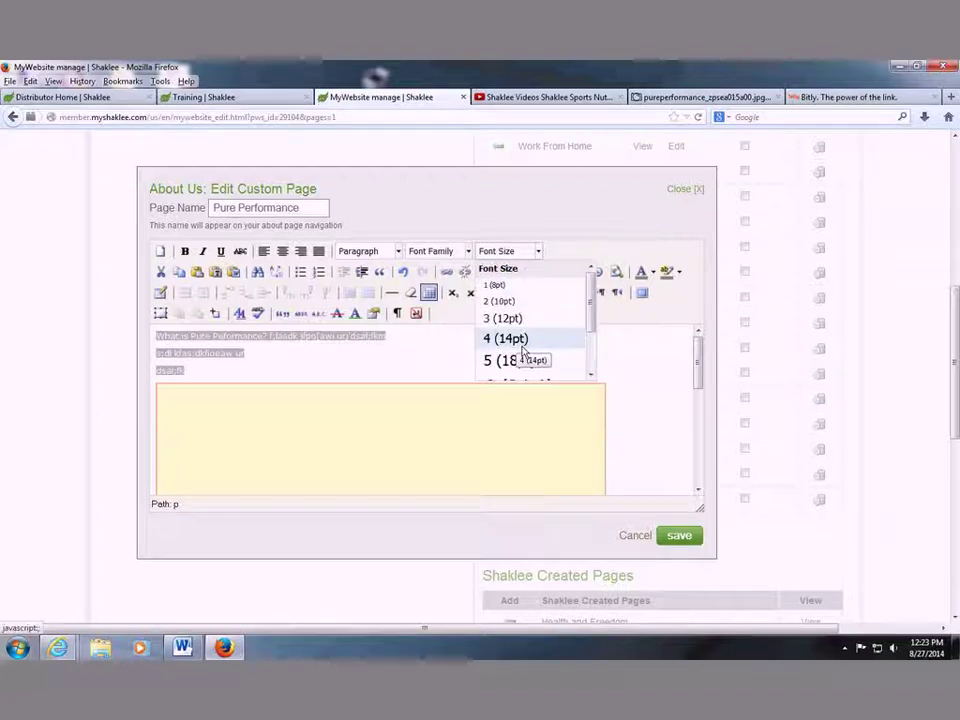
{"action": "left_click", "coordinate": [520, 342]}
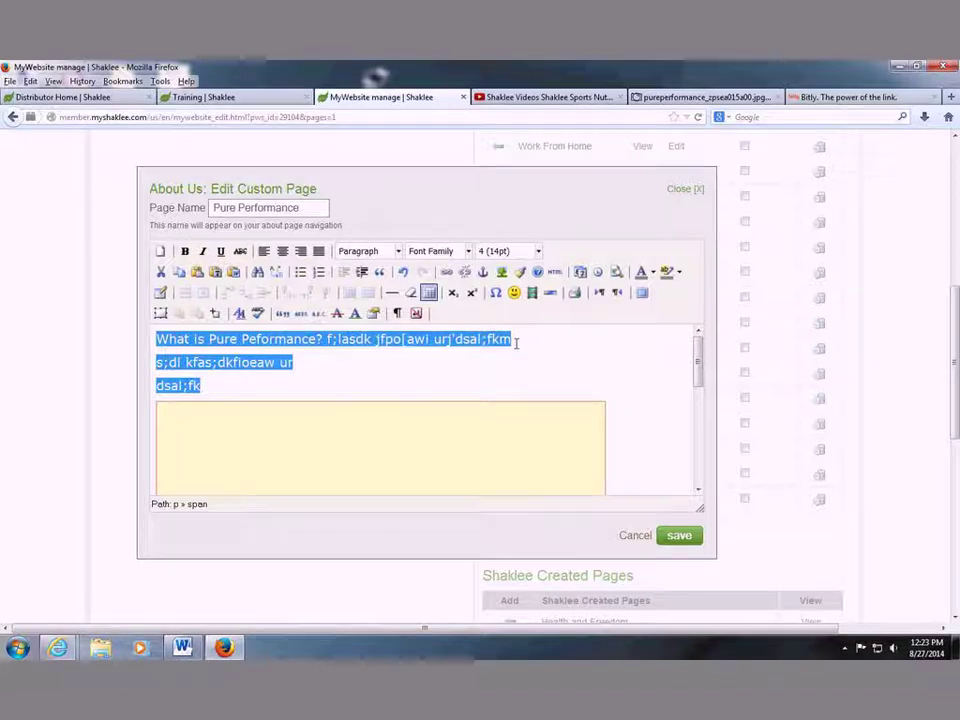
{"action": "left_click", "coordinate": [467, 362]}
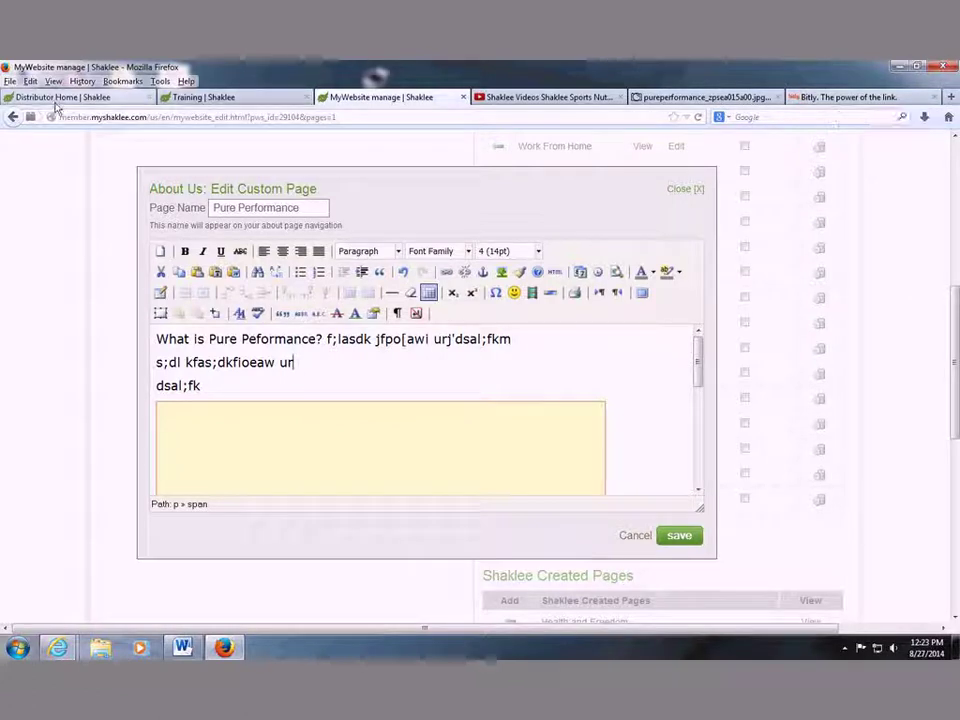
{"action": "left_click", "coordinate": [60, 97]}
Search the site for 'pure performance', select the Team Video description, and return to the editor tab.
{"action": "left_click", "coordinate": [712, 170]}
{"action": "type", "text": "per pell"}
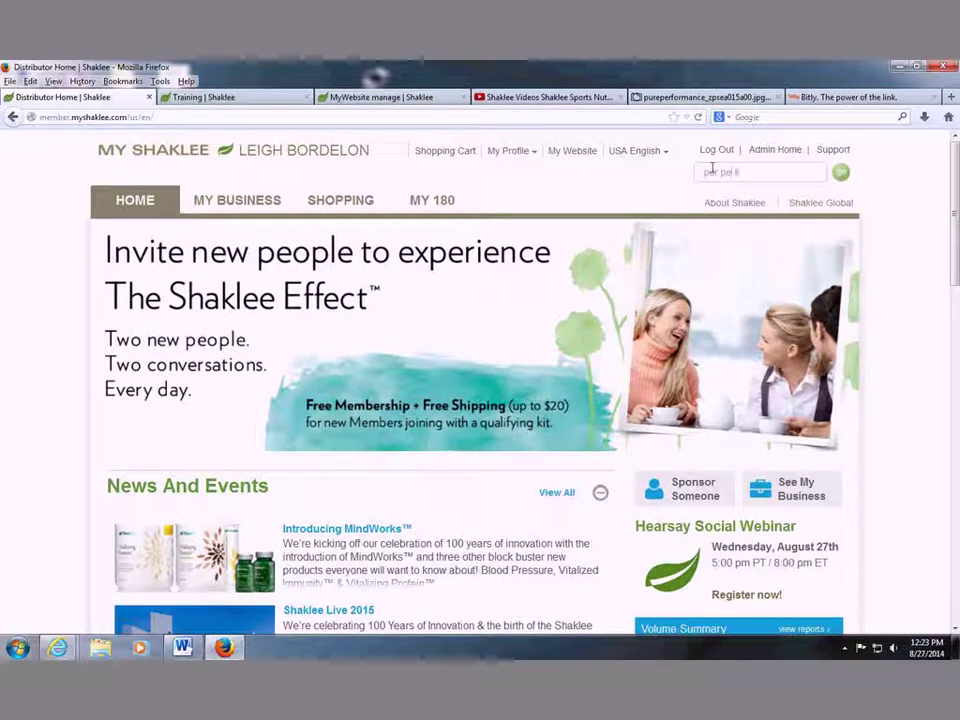
{"action": "key", "text": "BackSpace"}
{"action": "key", "text": "BackSpace"}
{"action": "key", "text": "BackSpace"}
{"action": "key", "text": "BackSpace"}
{"action": "key", "text": "BackSpace"}
{"action": "key", "text": "BackSpace"}
{"action": "key", "text": "BackSpace"}
{"action": "type", "text": "ure performance"}
{"action": "key", "text": "Return"}
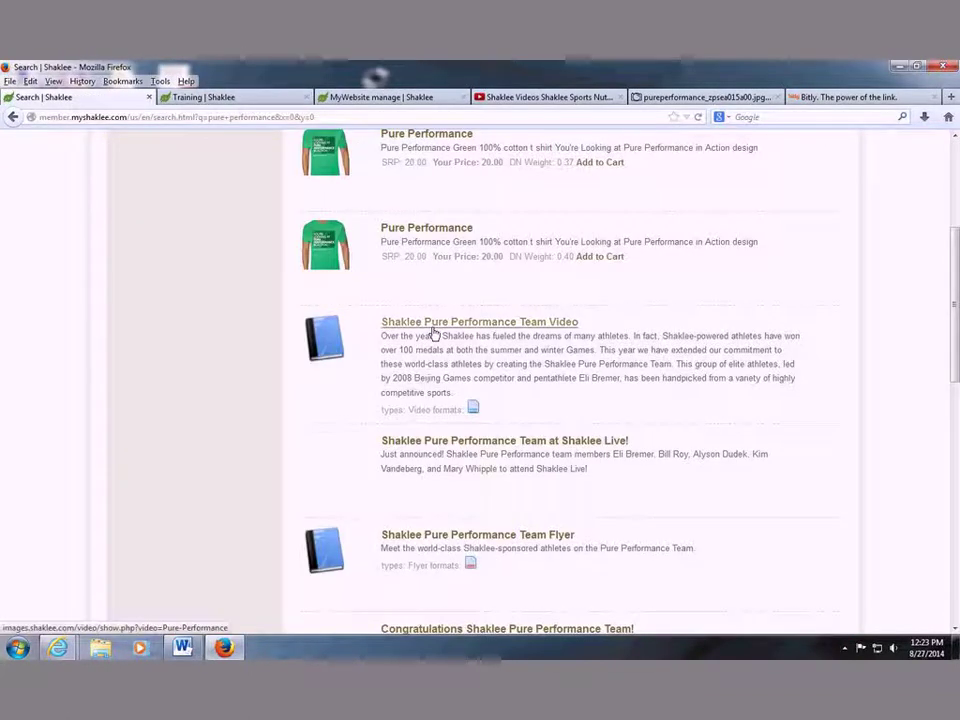
{"action": "left_click_drag", "start_coordinate": [387, 346], "coordinate": [452, 393]}
{"action": "key", "text": "ctrl+c"}
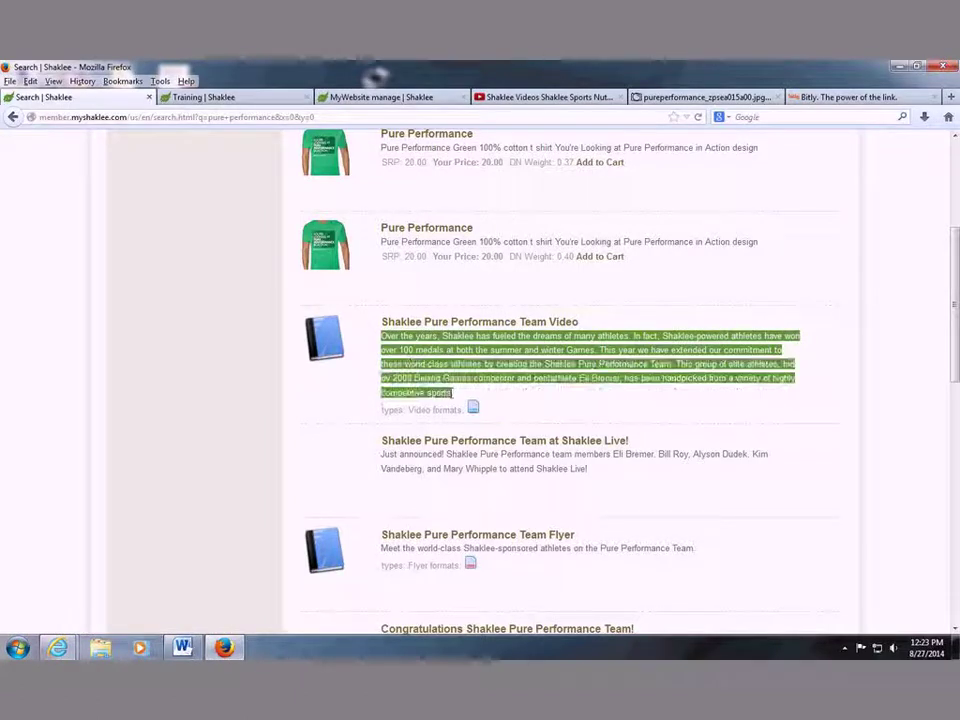
{"action": "left_click", "coordinate": [380, 97]}
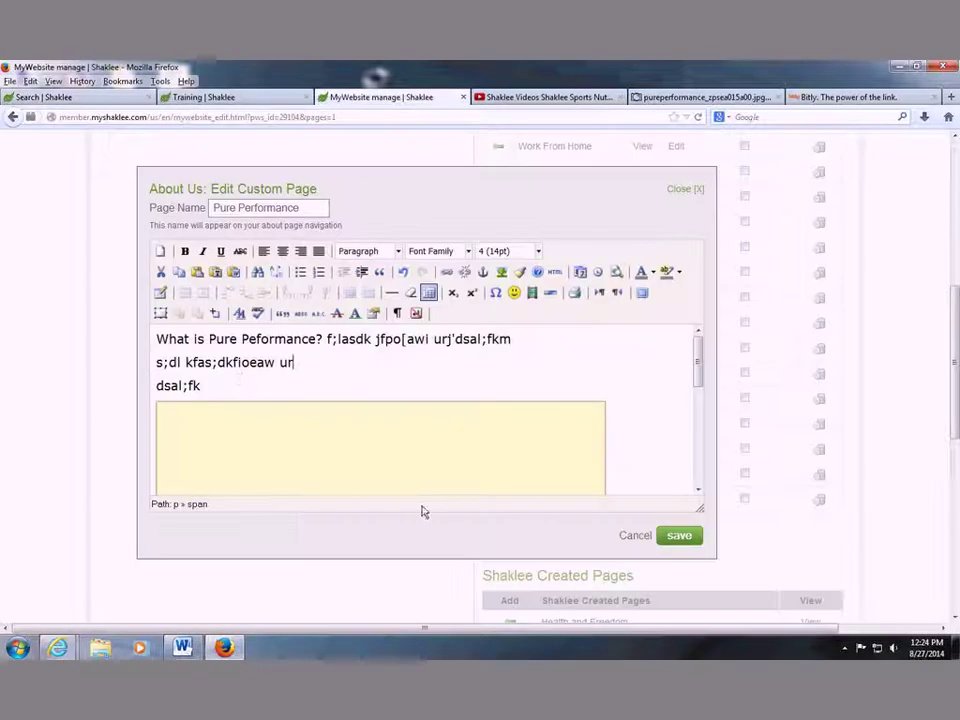
Paste the copied team description over the placeholder text after 'What is Pure Peformance?'.
{"action": "left_click_drag", "start_coordinate": [214, 381], "coordinate": [324, 341]}
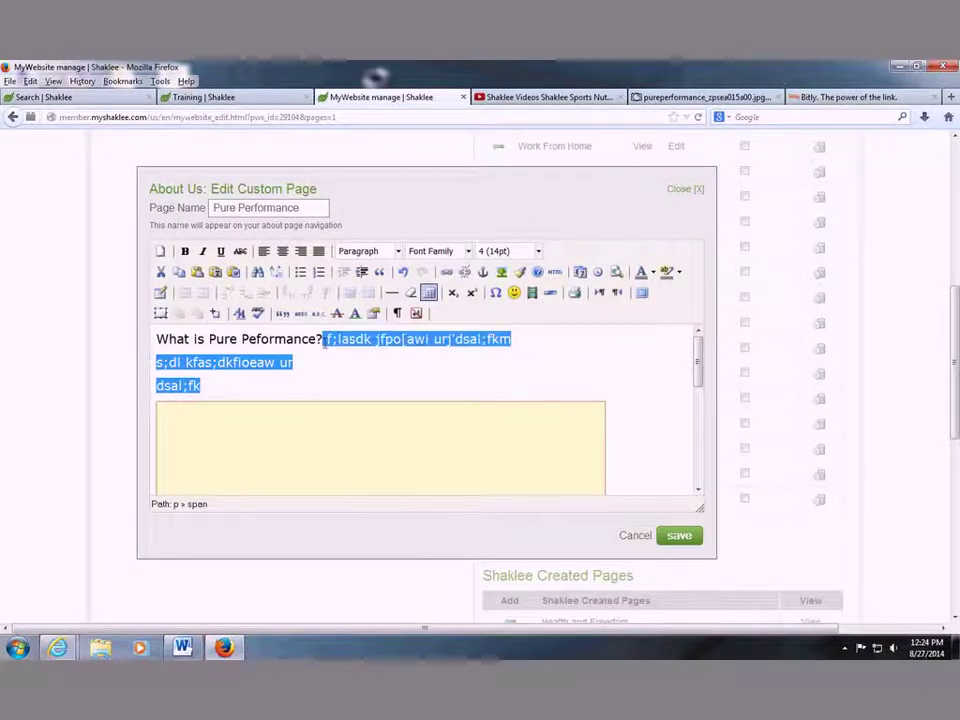
{"action": "key", "text": "ctrl+v"}
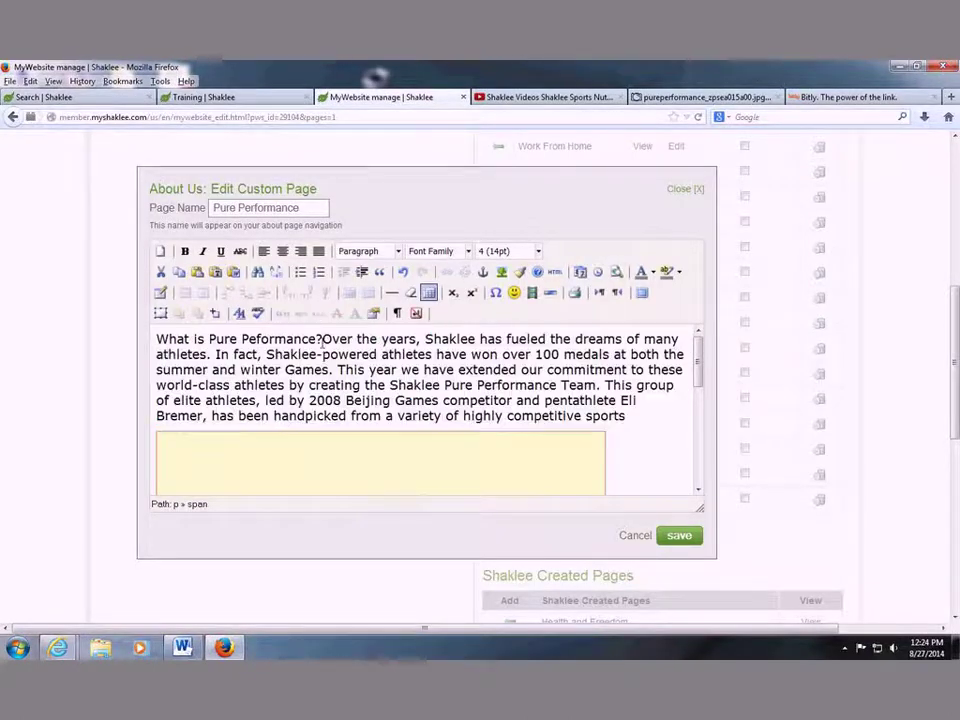
{"action": "scroll", "coordinate": [555, 225], "scroll_direction": "down", "scroll_amount": 3}
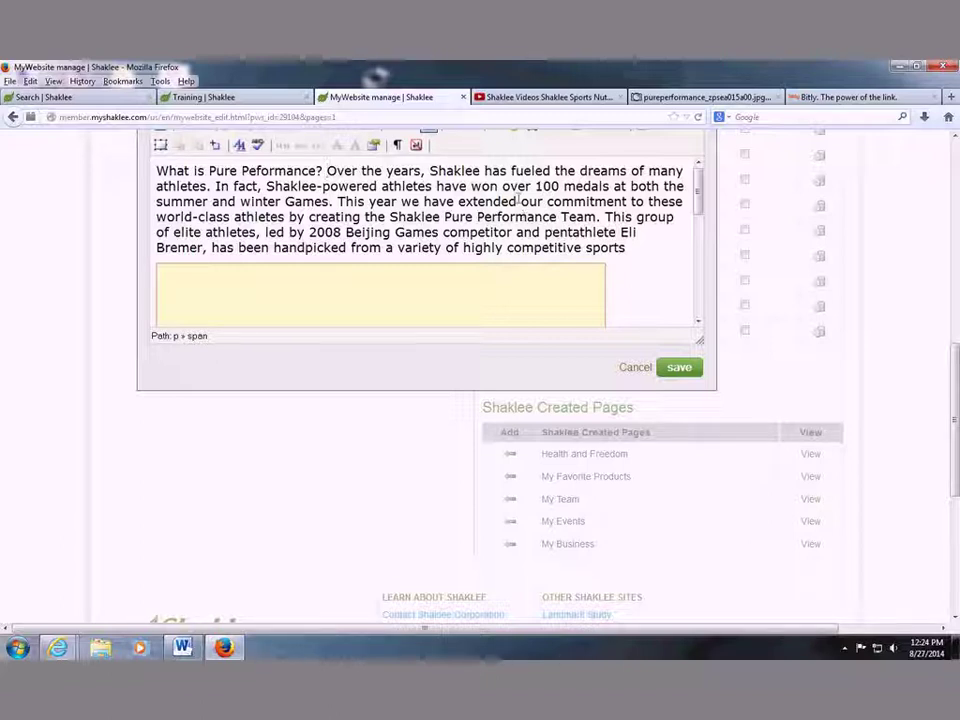
Bold 'Pure Peformance', 'Shaklee has fueled the dreams' and '100 medals' in the description.
{"action": "double_click", "coordinate": [222, 171]}
{"action": "left_click_drag", "start_coordinate": [209, 171], "coordinate": [322, 172]}
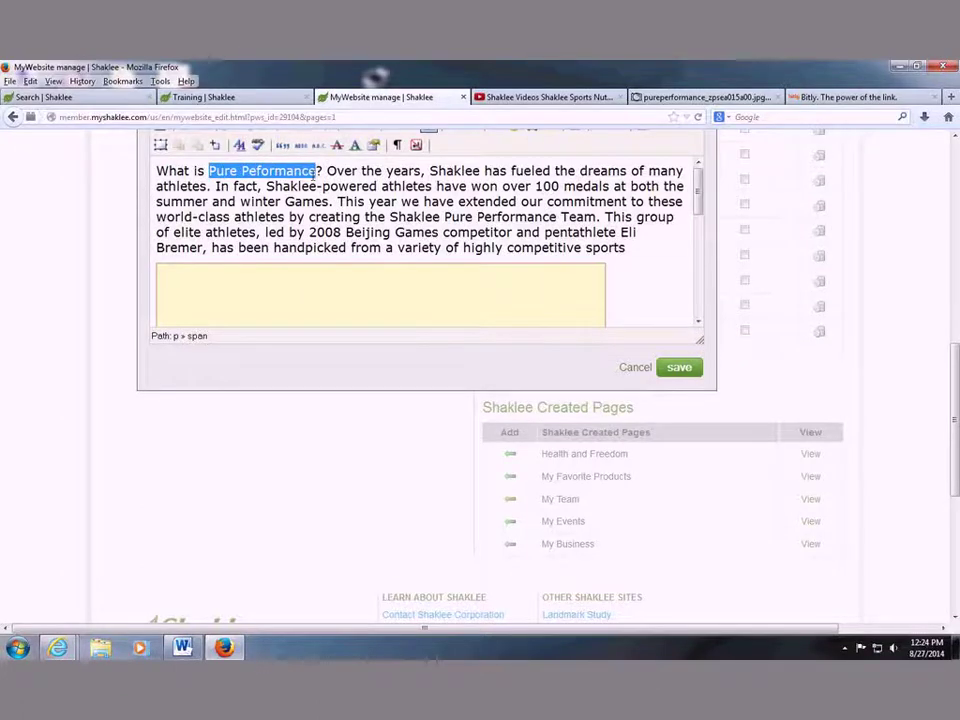
{"action": "key", "text": "ctrl+b"}
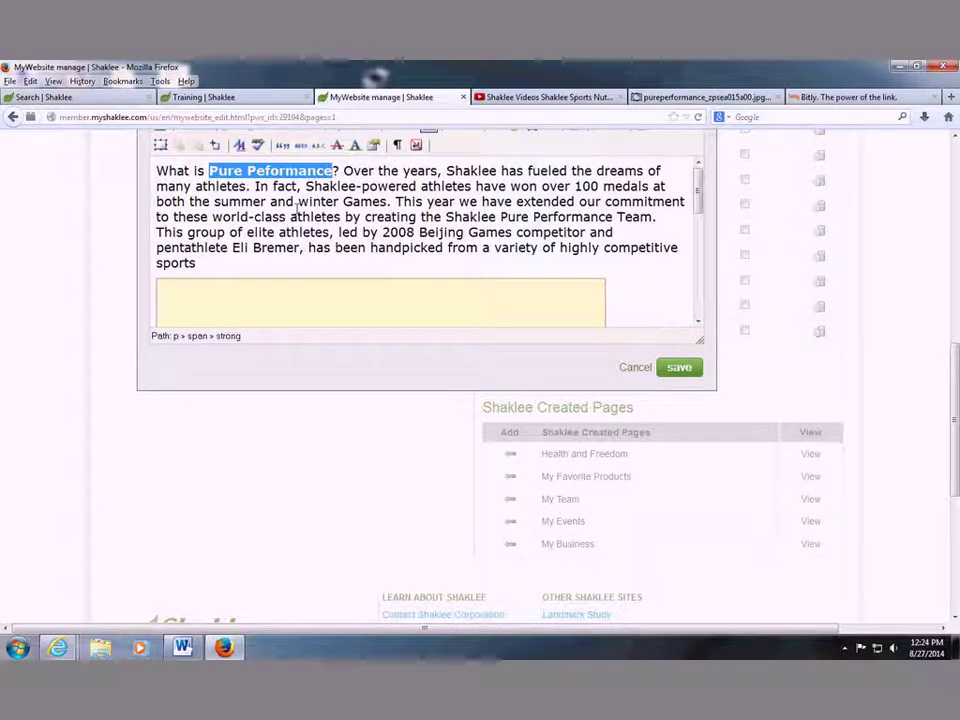
{"action": "left_click_drag", "start_coordinate": [446, 171], "coordinate": [646, 171]}
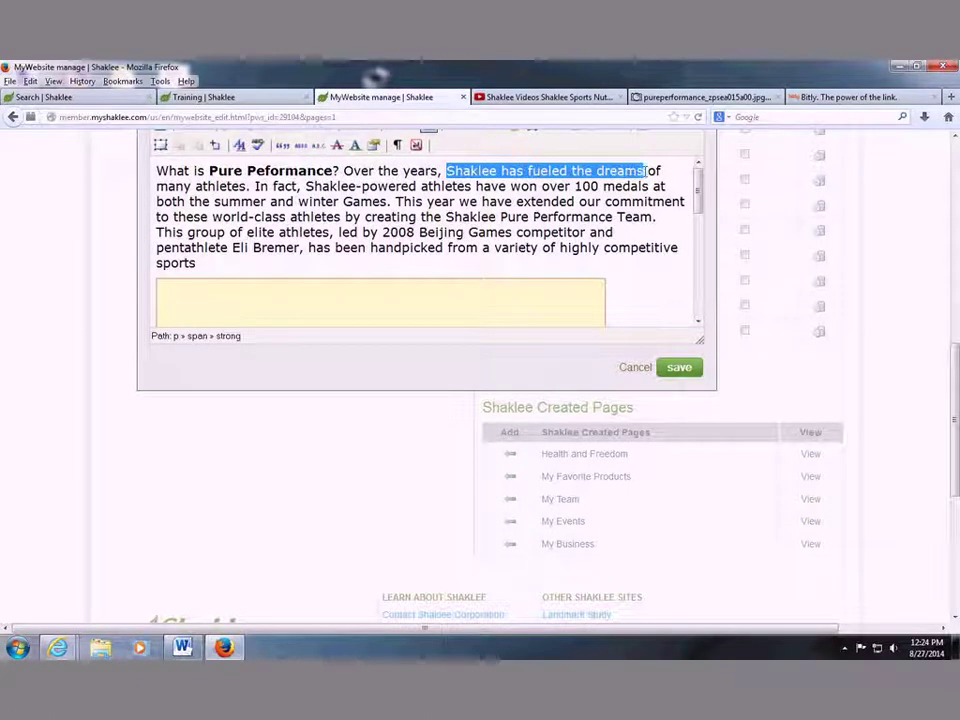
{"action": "key", "text": "ctrl+b"}
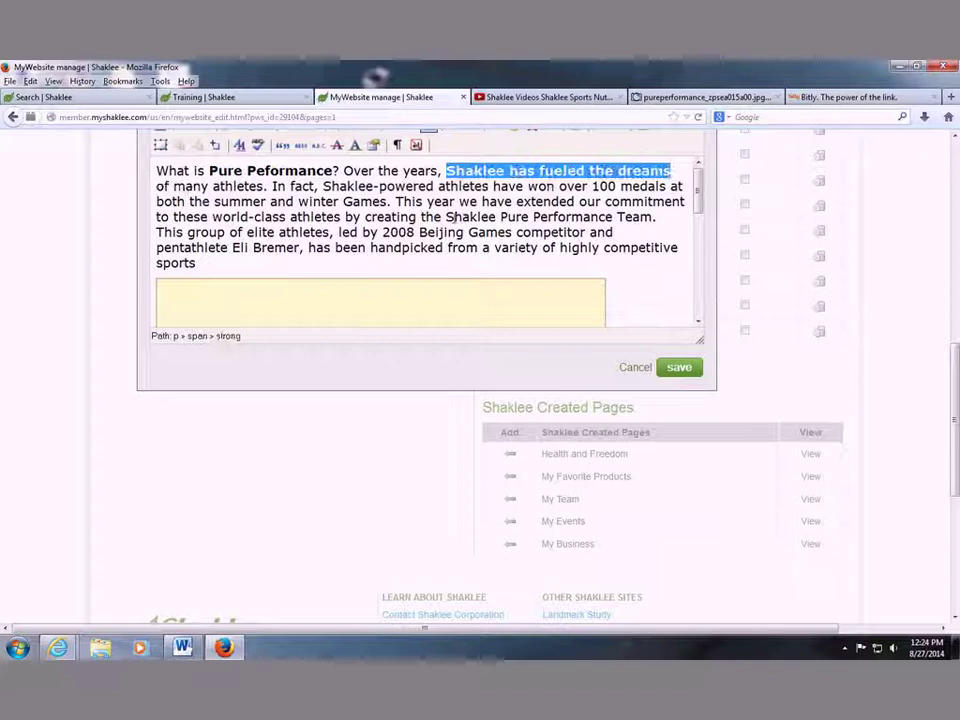
{"action": "left_click_drag", "start_coordinate": [322, 186], "coordinate": [484, 187]}
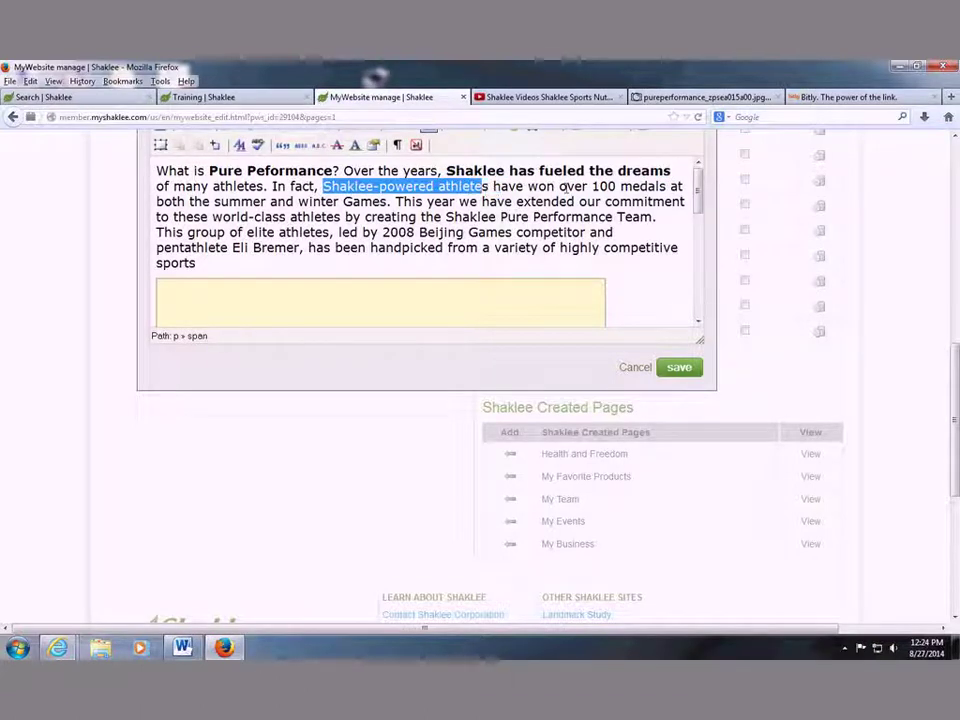
{"action": "left_click_drag", "start_coordinate": [591, 187], "coordinate": [668, 188]}
{"action": "key", "text": "ctrl+b"}
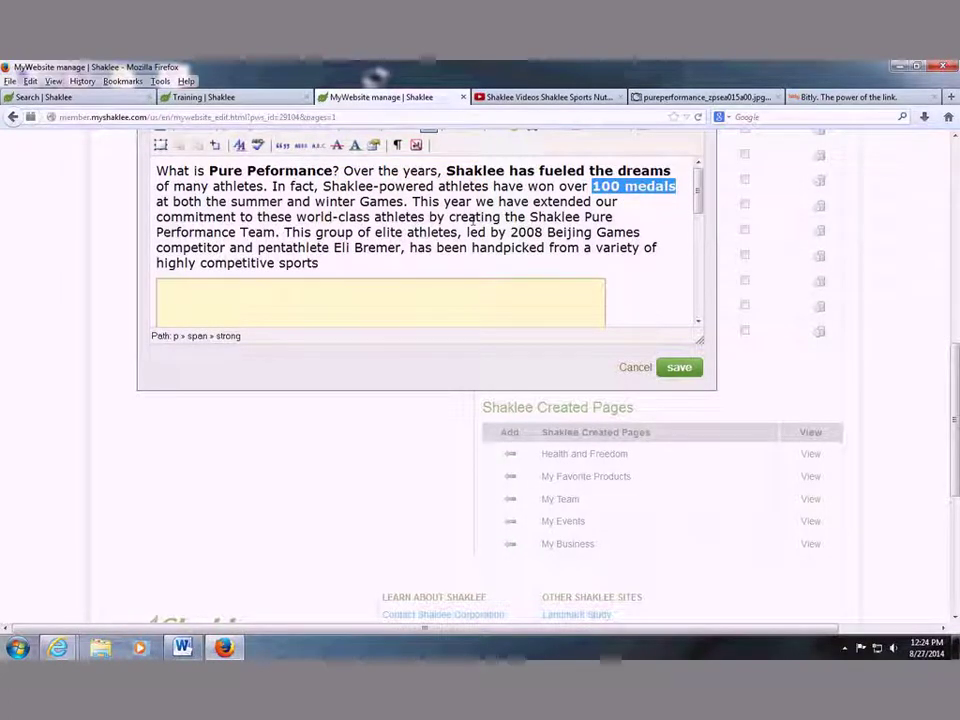
Bold 'world-class athletes', 'elite athletes' and the pentathlete's name.
{"action": "left_click_drag", "start_coordinate": [296, 217], "coordinate": [398, 218]}
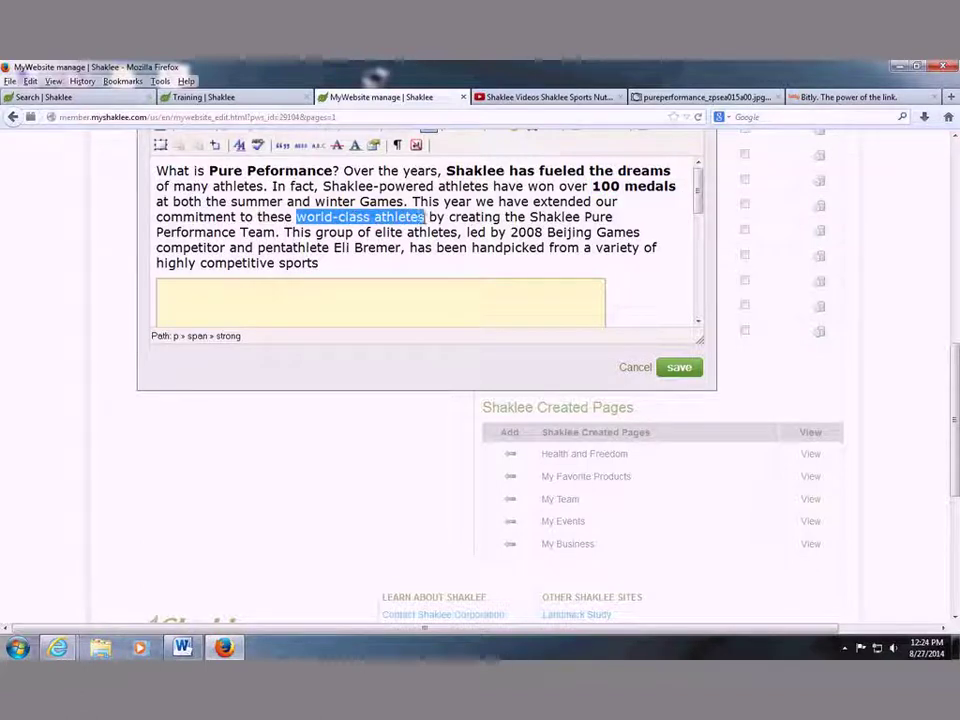
{"action": "key", "text": "ctrl+b"}
{"action": "left_click_drag", "start_coordinate": [375, 232], "coordinate": [452, 232]}
{"action": "key", "text": "ctrl+b"}
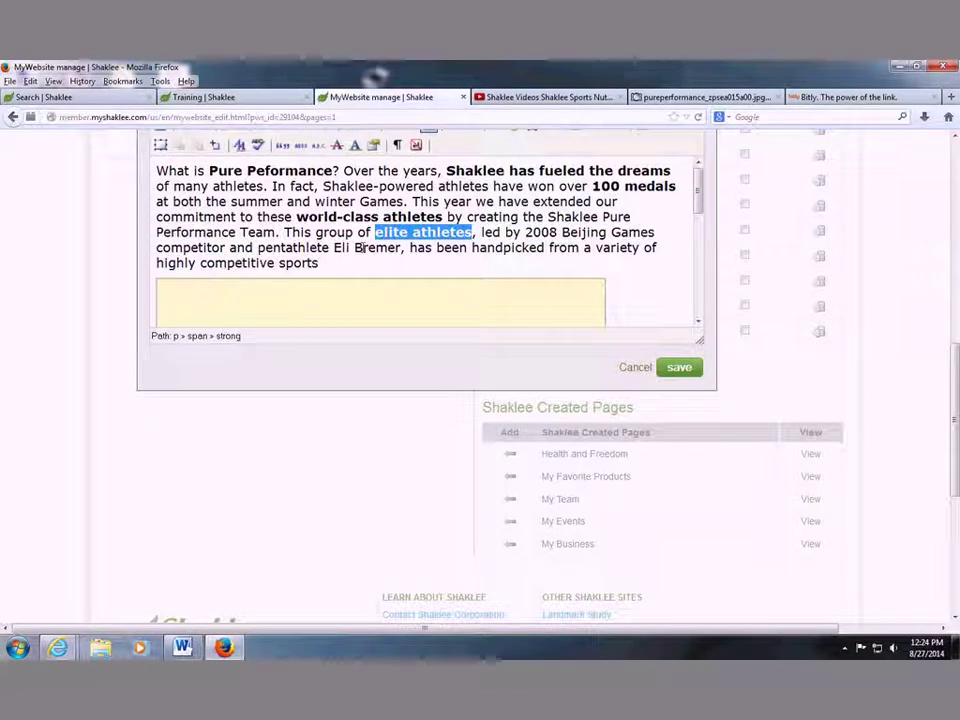
{"action": "left_click_drag", "start_coordinate": [334, 247], "coordinate": [400, 248]}
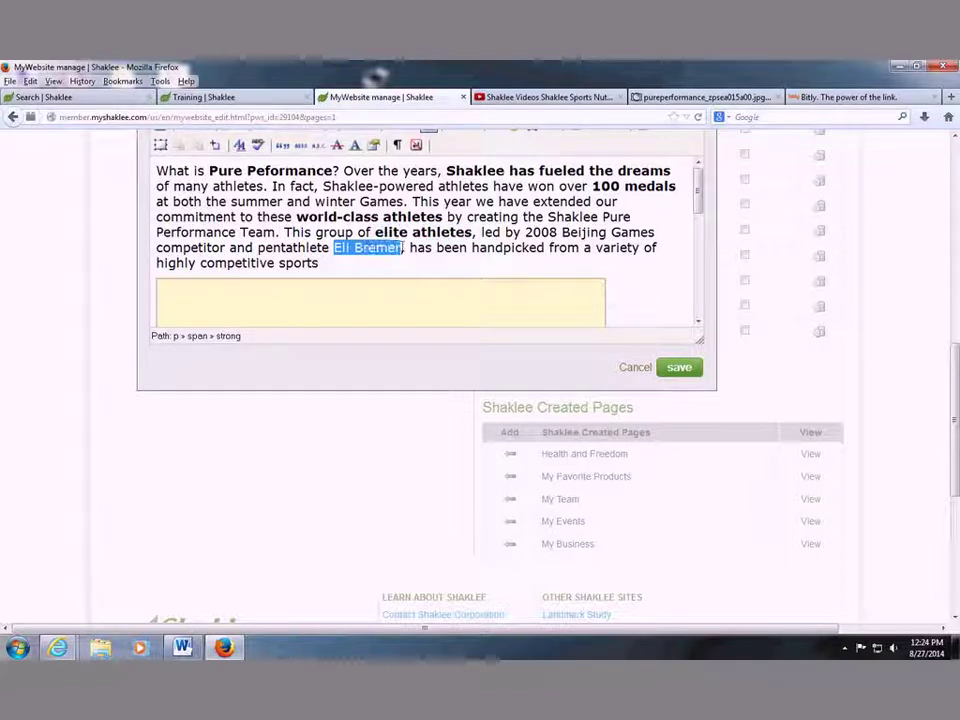
{"action": "key", "text": "ctrl+b"}
End the paragraph with a period and enlarge the editor area.
{"action": "scroll", "coordinate": [456, 276], "scroll_direction": "down", "scroll_amount": 3}
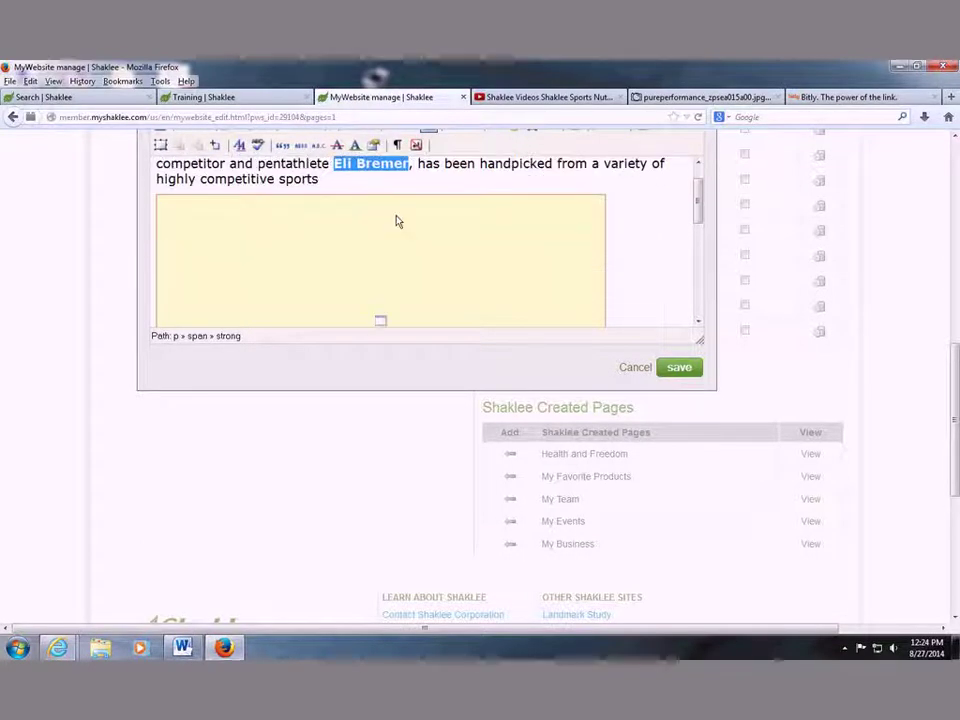
{"action": "left_click", "coordinate": [368, 184]}
{"action": "type", "text": "."}
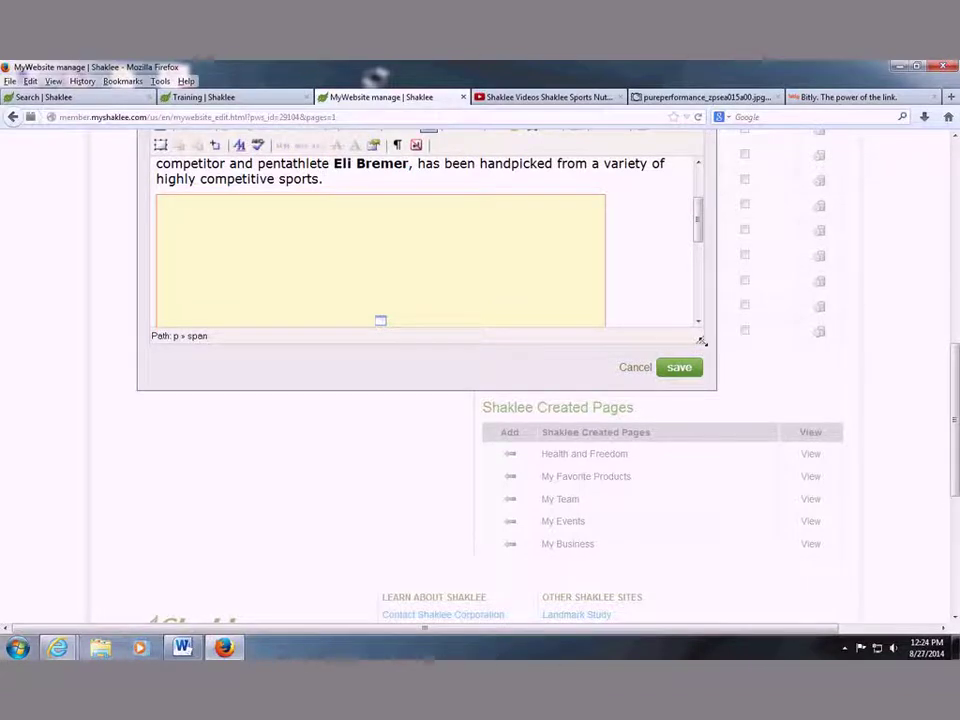
{"action": "left_click_drag", "start_coordinate": [699, 340], "coordinate": [766, 569]}
{"action": "scroll", "coordinate": [658, 400], "scroll_direction": "up", "scroll_amount": 1}
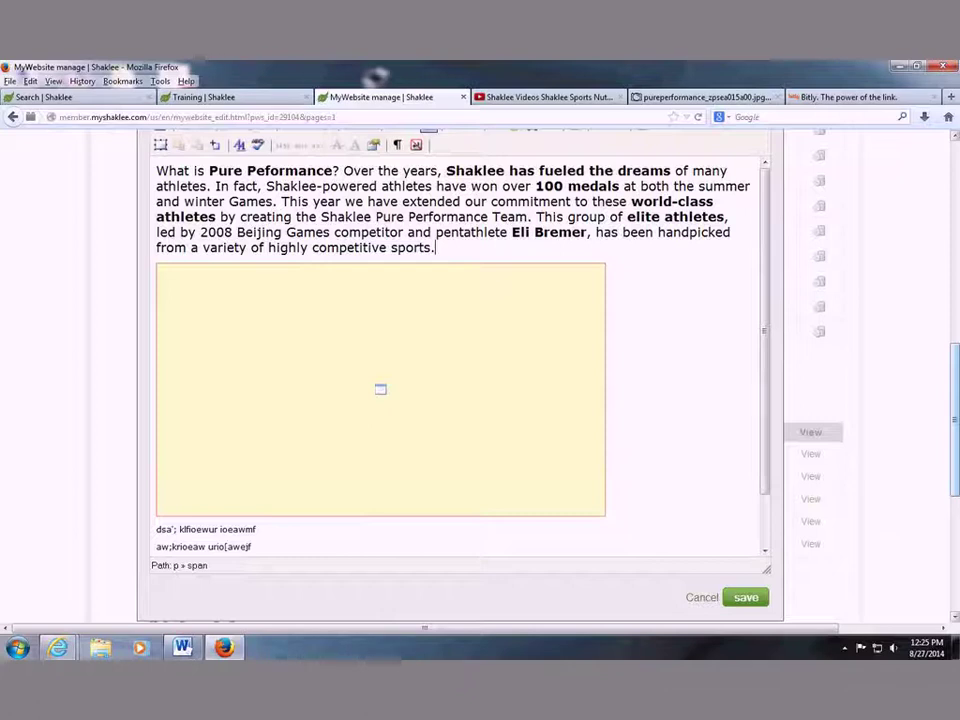
{"action": "scroll", "coordinate": [522, 327], "scroll_direction": "up", "scroll_amount": 3}
Colour 'fueled the dreams', 'world-class athletes' and the pentathlete's name green.
{"action": "left_click_drag", "start_coordinate": [539, 299], "coordinate": [671, 299]}
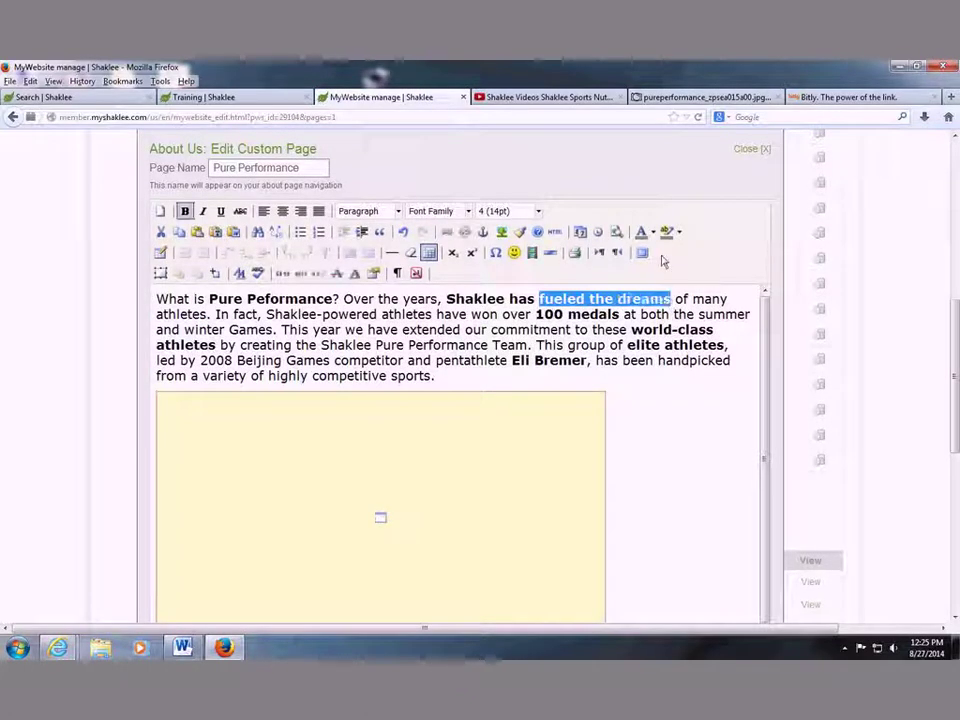
{"action": "left_click", "coordinate": [652, 232]}
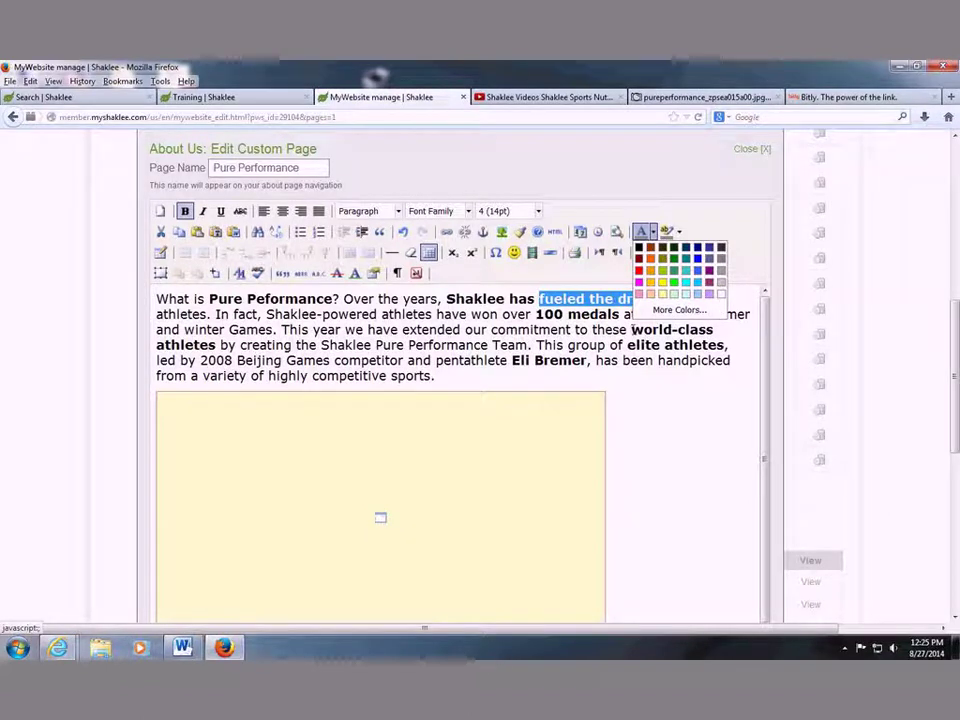
{"action": "left_click", "coordinate": [675, 258]}
{"action": "left_click_drag", "start_coordinate": [631, 329], "coordinate": [217, 344]}
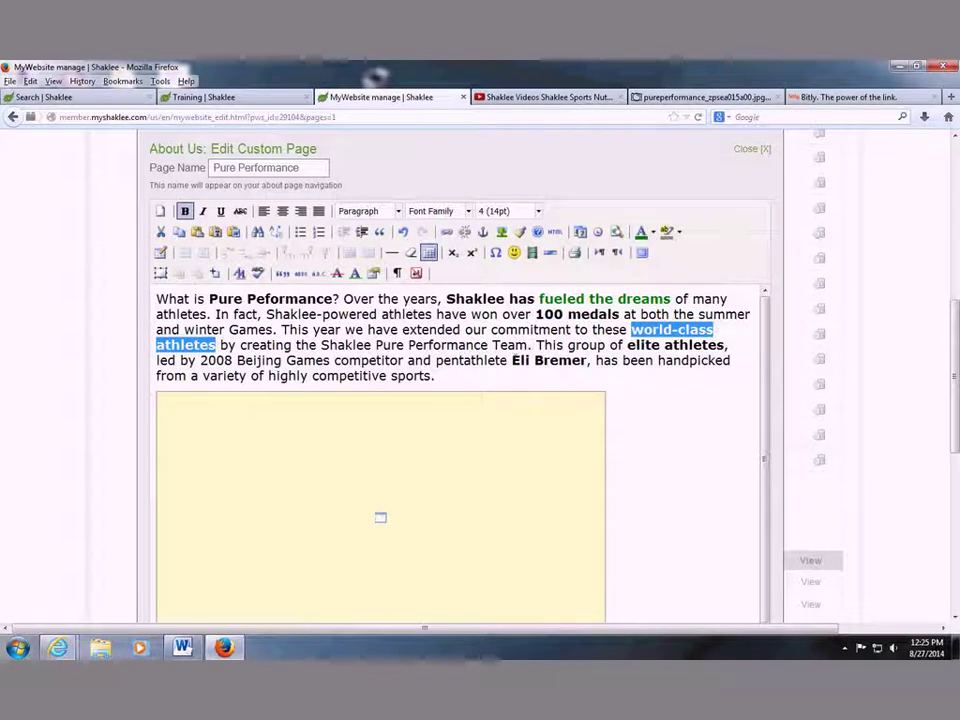
{"action": "left_click_drag", "start_coordinate": [512, 360], "coordinate": [585, 360]}
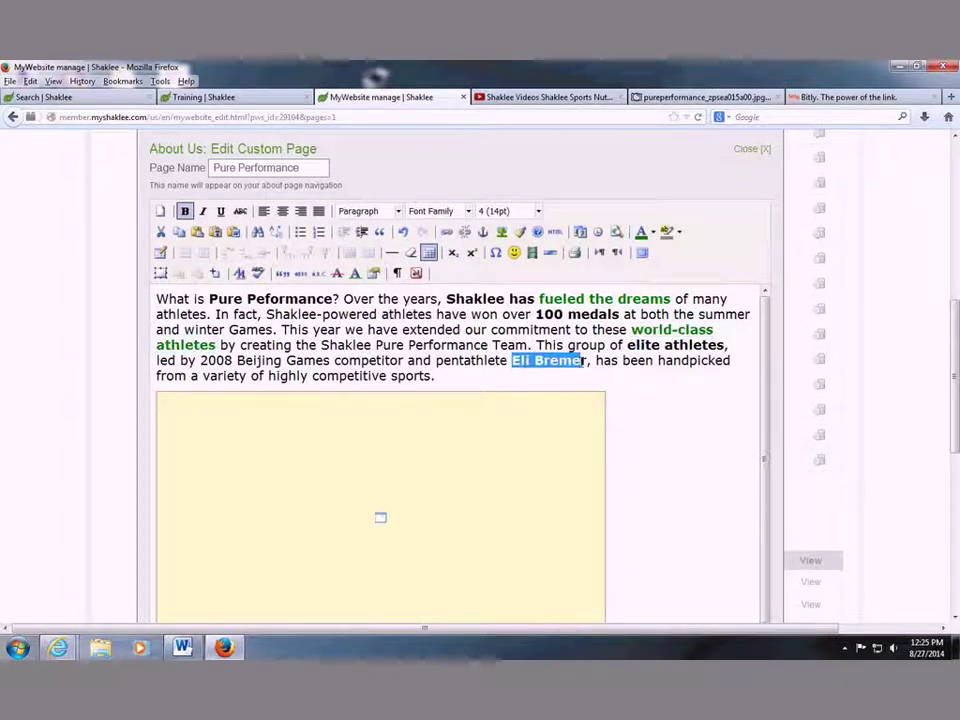
{"action": "left_click", "coordinate": [655, 236]}
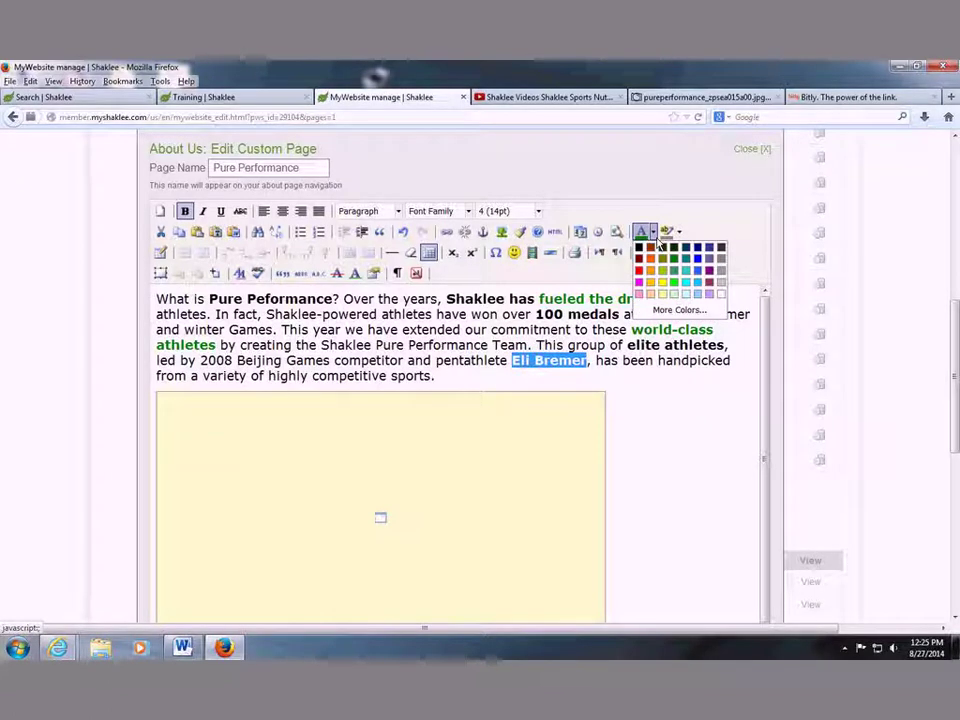
{"action": "left_click", "coordinate": [674, 258]}
{"action": "left_click", "coordinate": [683, 427]}
Save the Pure Performance page and confirm resending the data.
{"action": "scroll", "coordinate": [681, 429], "scroll_direction": "down", "scroll_amount": 1}
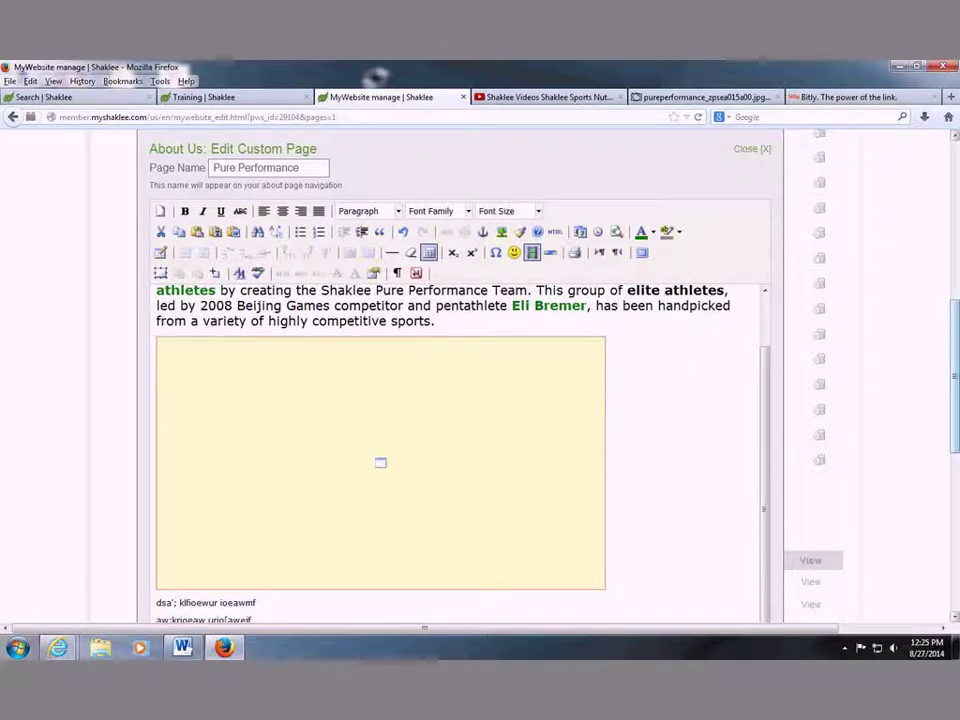
{"action": "scroll", "coordinate": [731, 523], "scroll_direction": "down", "scroll_amount": 4}
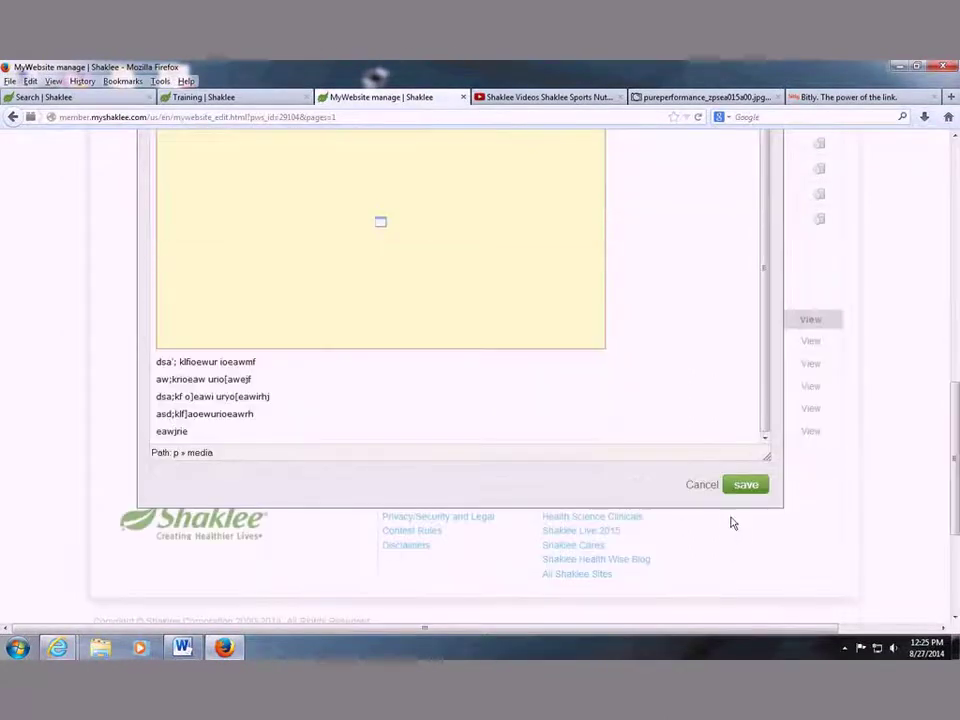
{"action": "left_click", "coordinate": [750, 484]}
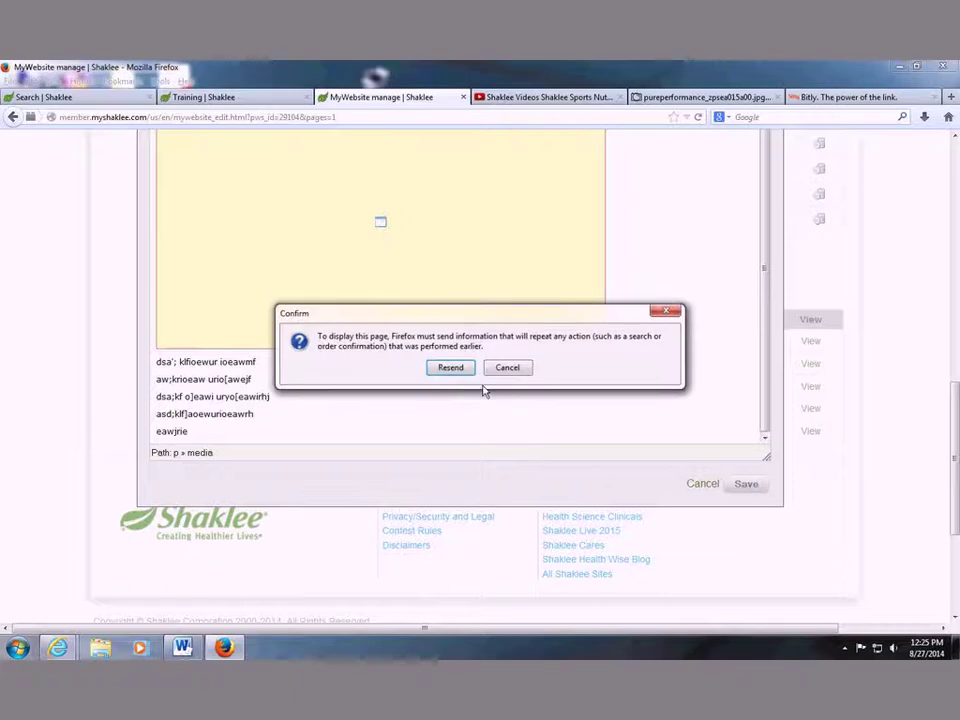
{"action": "key", "text": "Return"}
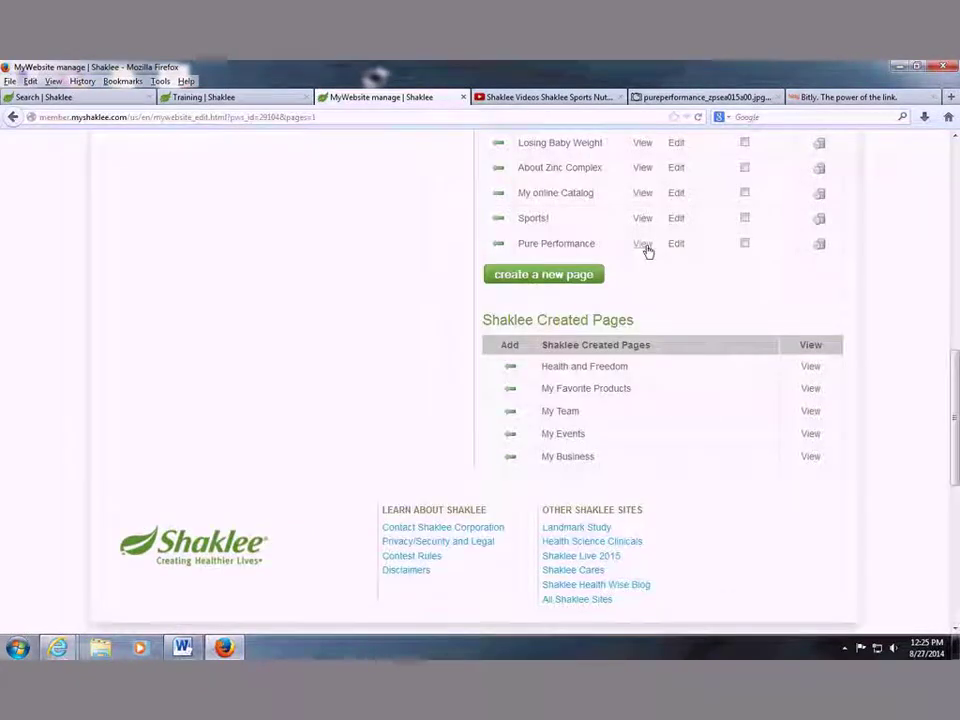
View the live Pure Performance page from the custom pages list.
{"action": "left_click", "coordinate": [643, 245]}
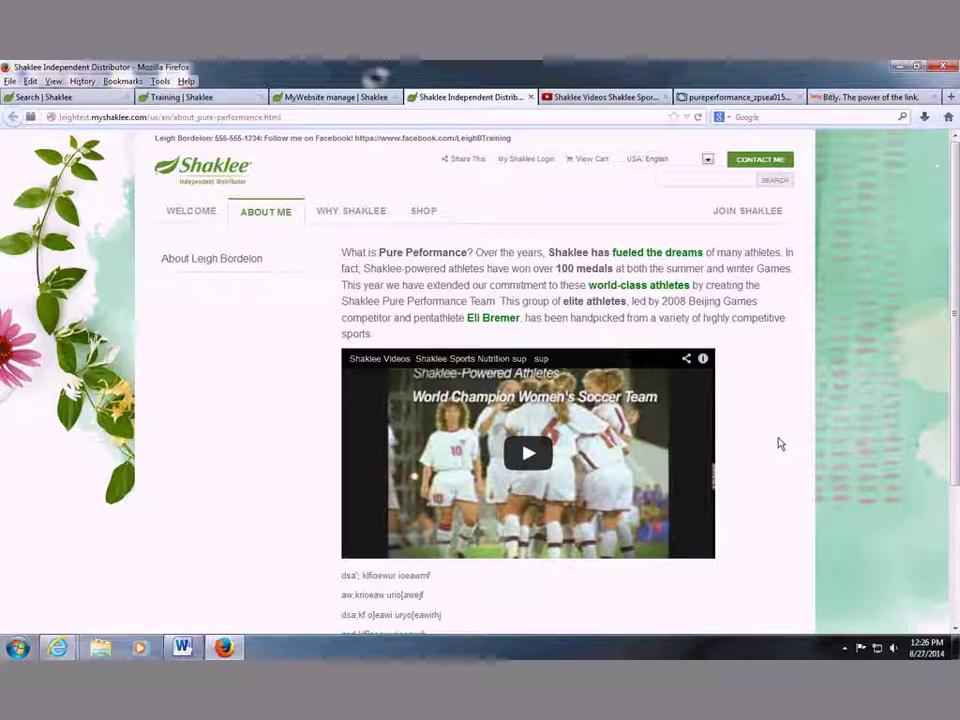
Open the shop's Healthy Foundations > Sports category in a new tab and select its URL.
{"action": "middle_click", "coordinate": [429, 225]}
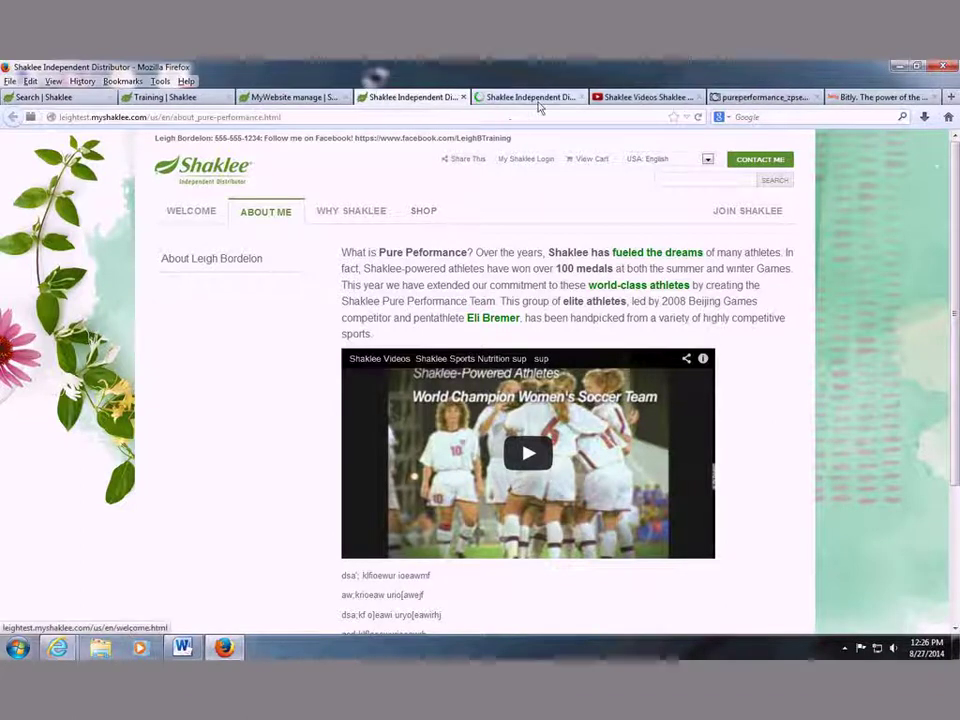
{"action": "left_click", "coordinate": [525, 97]}
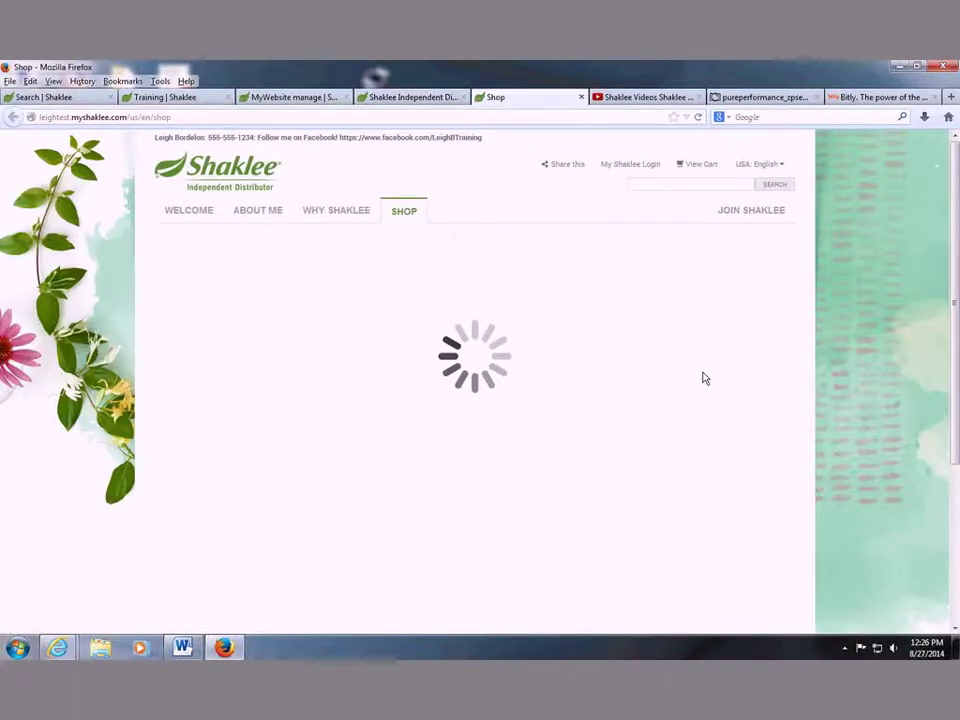
{"action": "scroll", "coordinate": [313, 366], "scroll_direction": "down", "scroll_amount": 3}
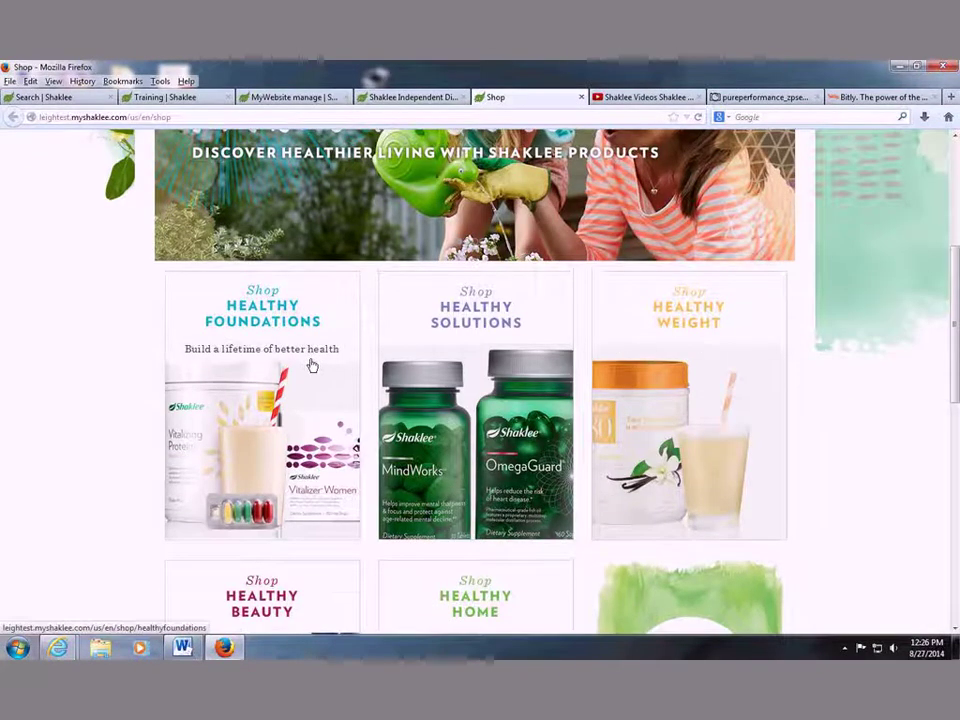
{"action": "left_click", "coordinate": [313, 366]}
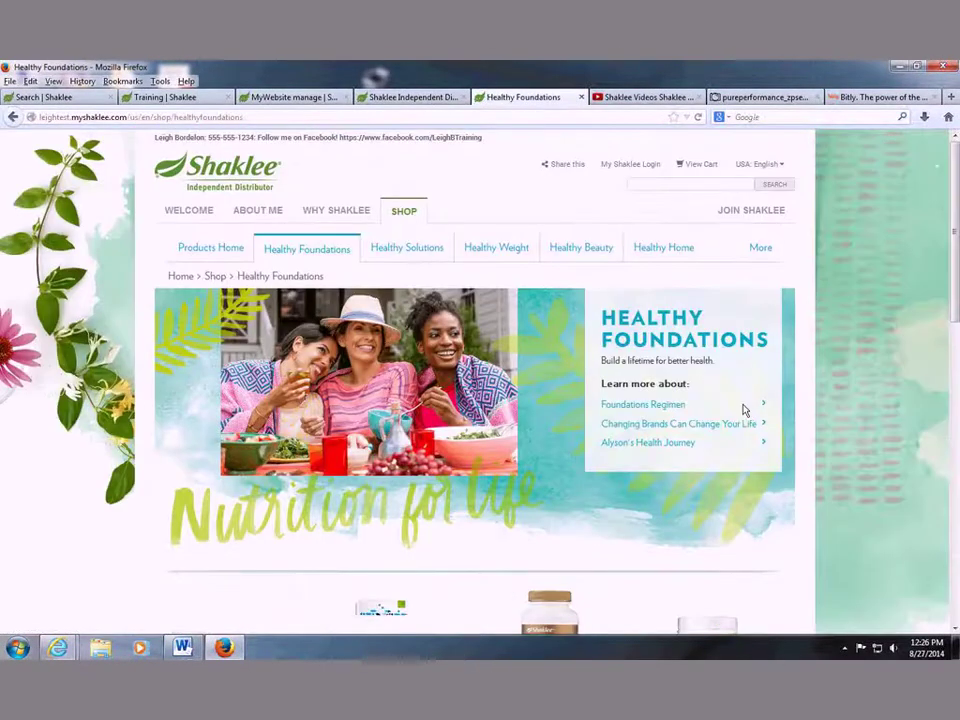
{"action": "scroll", "coordinate": [742, 406], "scroll_direction": "down", "scroll_amount": 3}
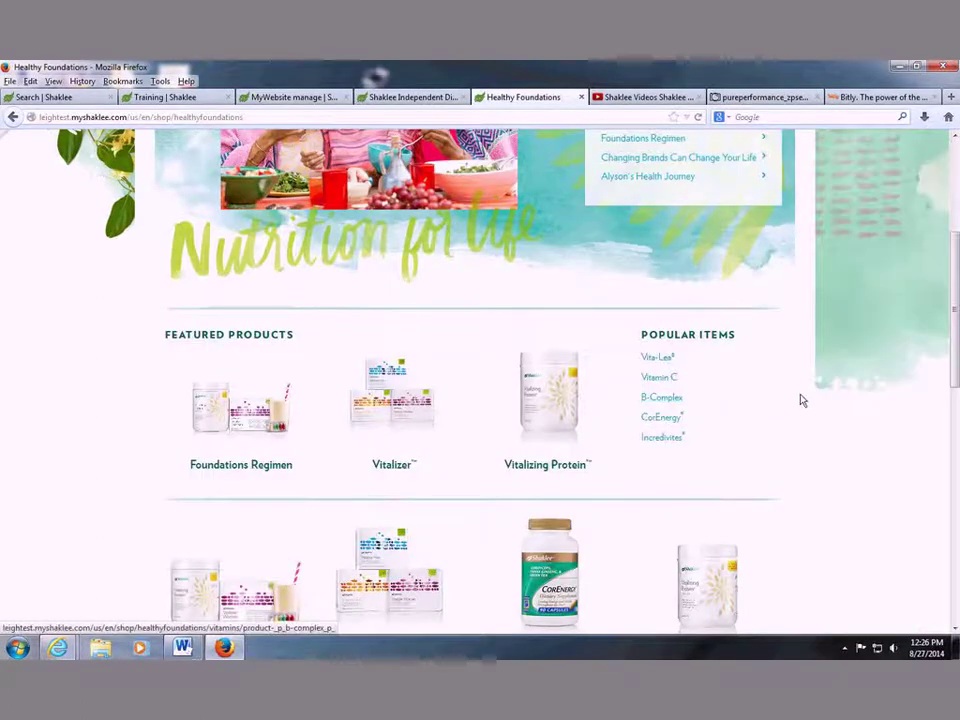
{"action": "scroll", "coordinate": [800, 403], "scroll_direction": "down", "scroll_amount": 3}
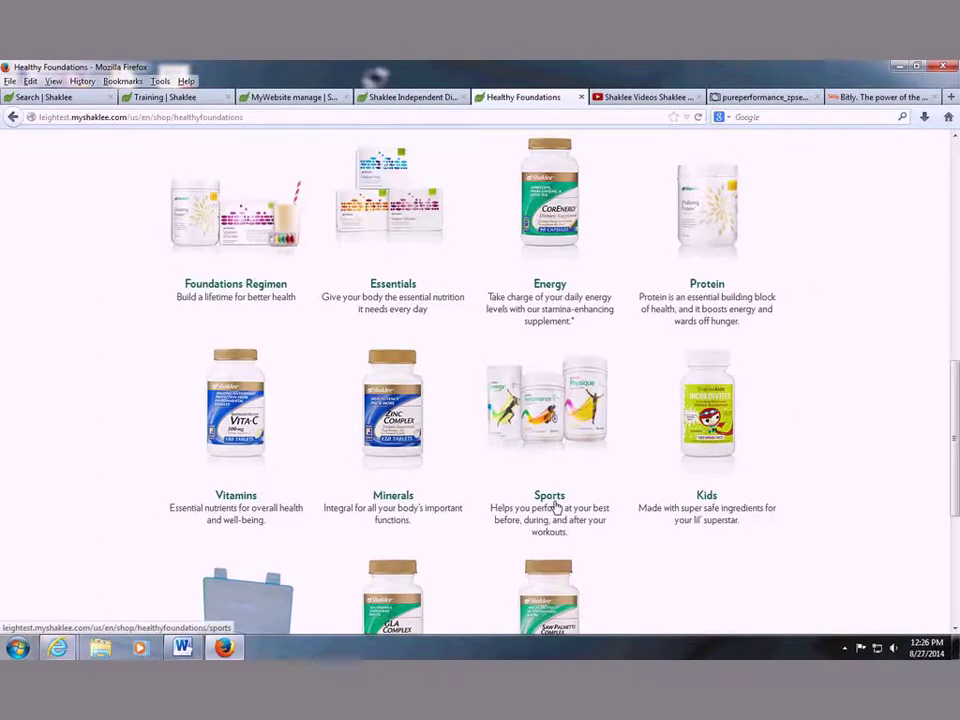
{"action": "left_click", "coordinate": [552, 496]}
{"action": "scroll", "coordinate": [687, 492], "scroll_direction": "down", "scroll_amount": 3}
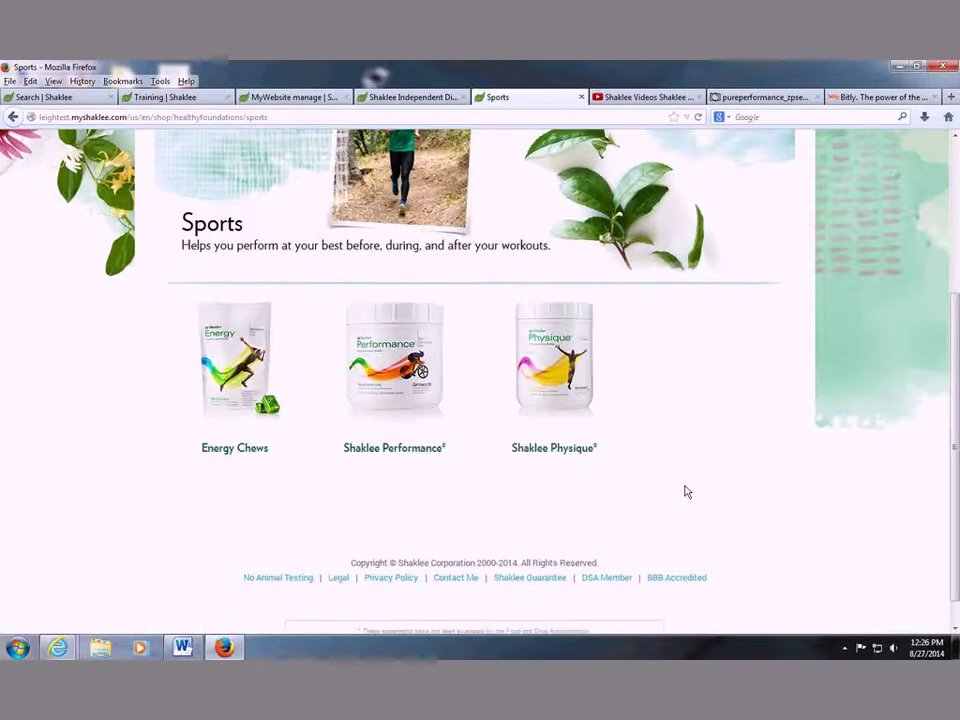
{"action": "left_click_drag", "start_coordinate": [268, 117], "coordinate": [16, 167]}
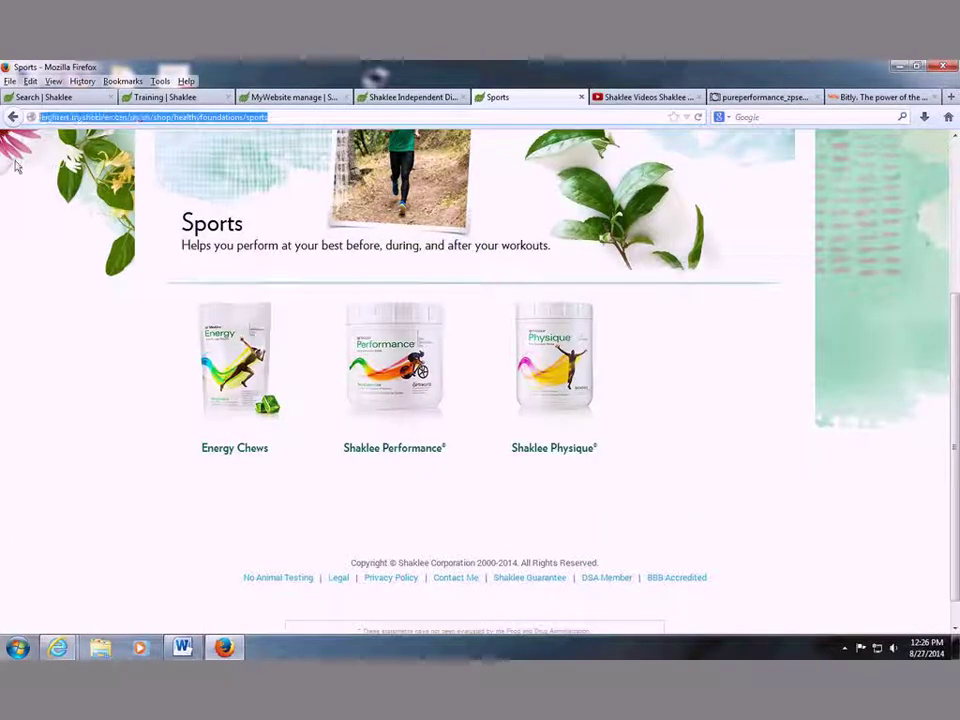
{"action": "left_click", "coordinate": [296, 100]}
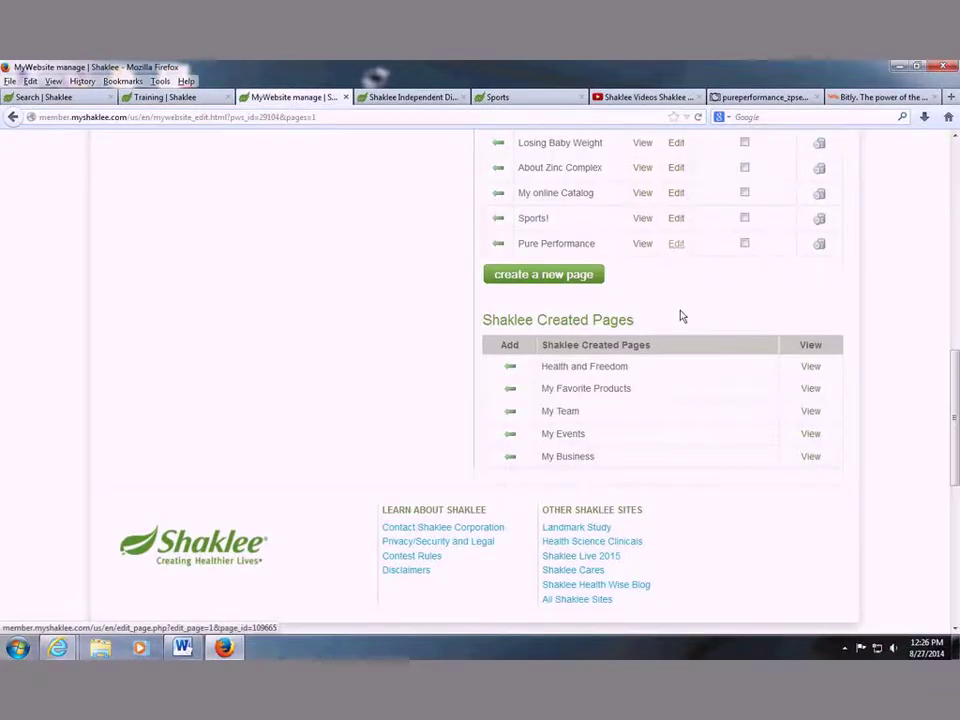
Replace the five placeholder lines with 'Click here to learn more about Shaklee Sports Nutrition!' and select 'Click here'.
{"action": "scroll", "coordinate": [555, 404], "scroll_direction": "down", "scroll_amount": 1}
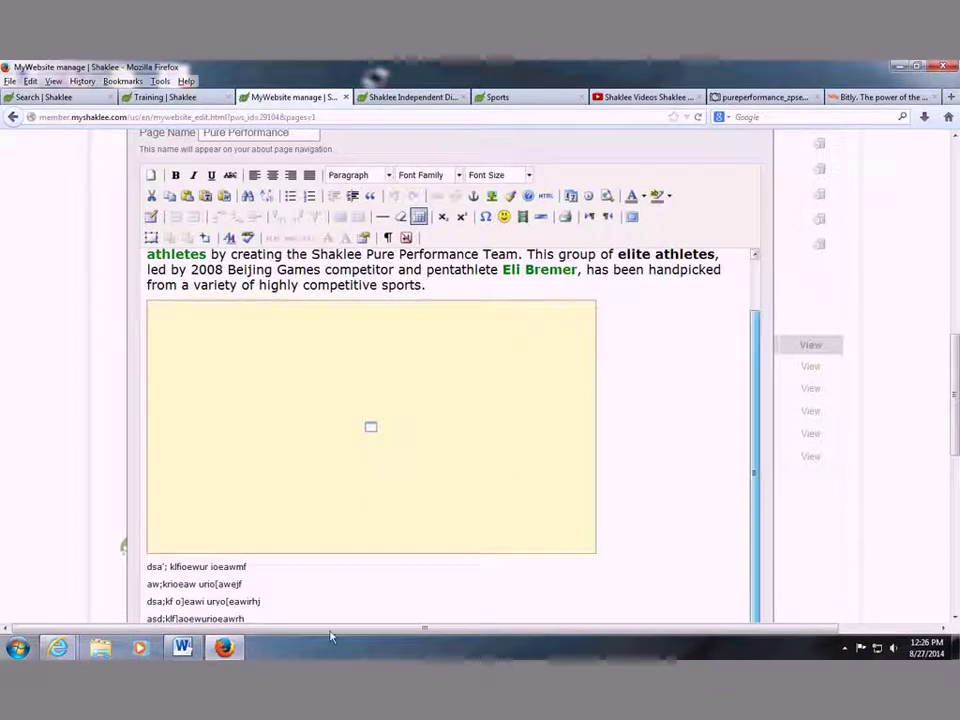
{"action": "scroll", "coordinate": [303, 600], "scroll_direction": "down", "scroll_amount": 3}
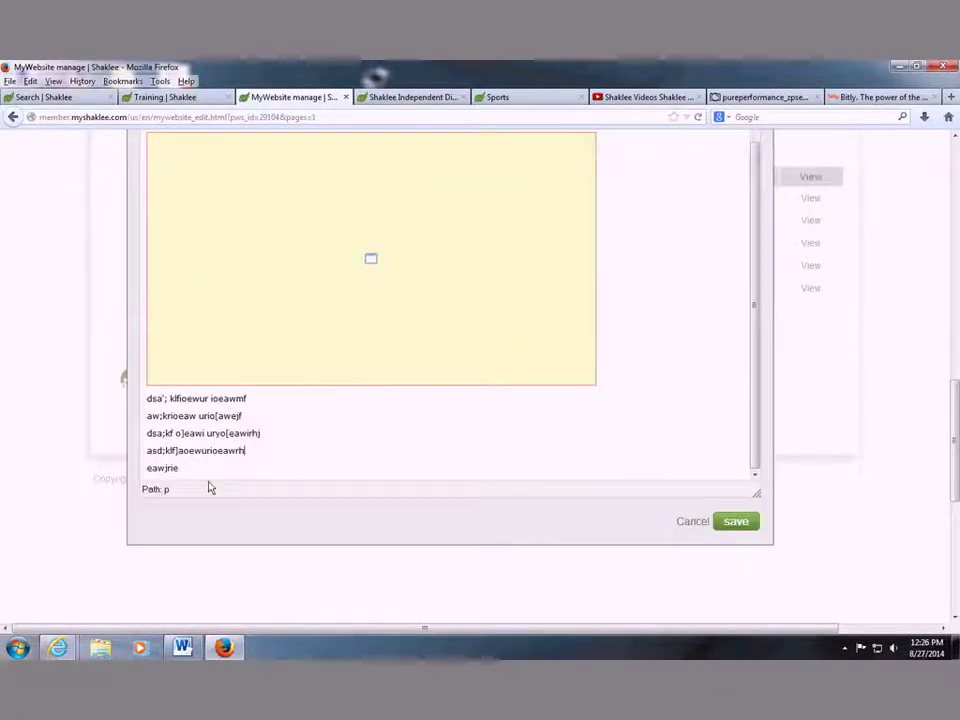
{"action": "left_click_drag", "start_coordinate": [180, 468], "coordinate": [101, 403]}
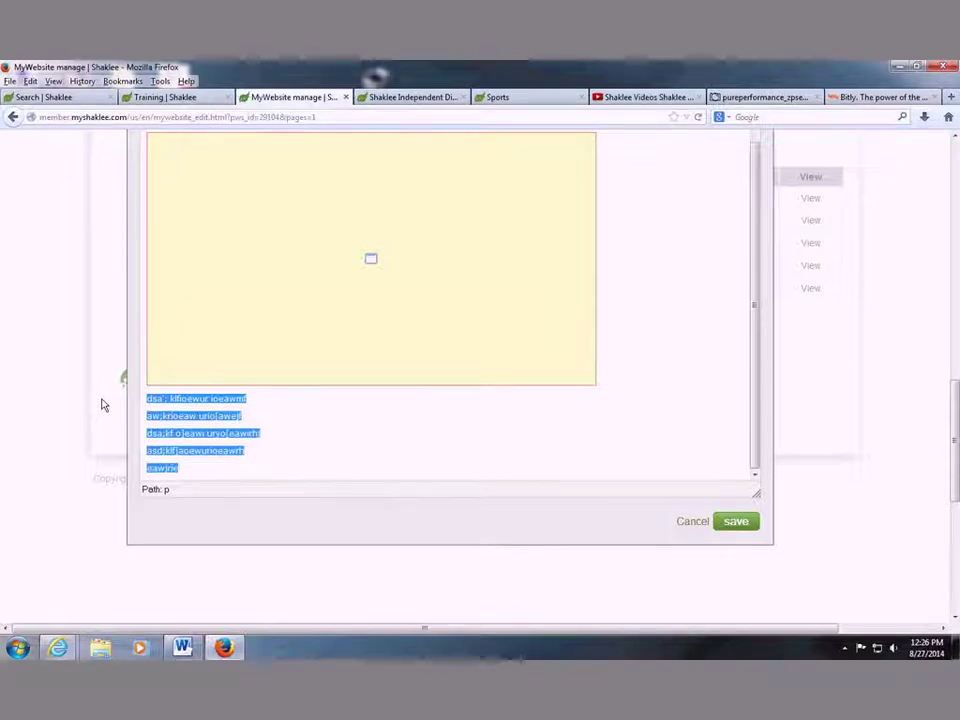
{"action": "key", "text": "BackSpace"}
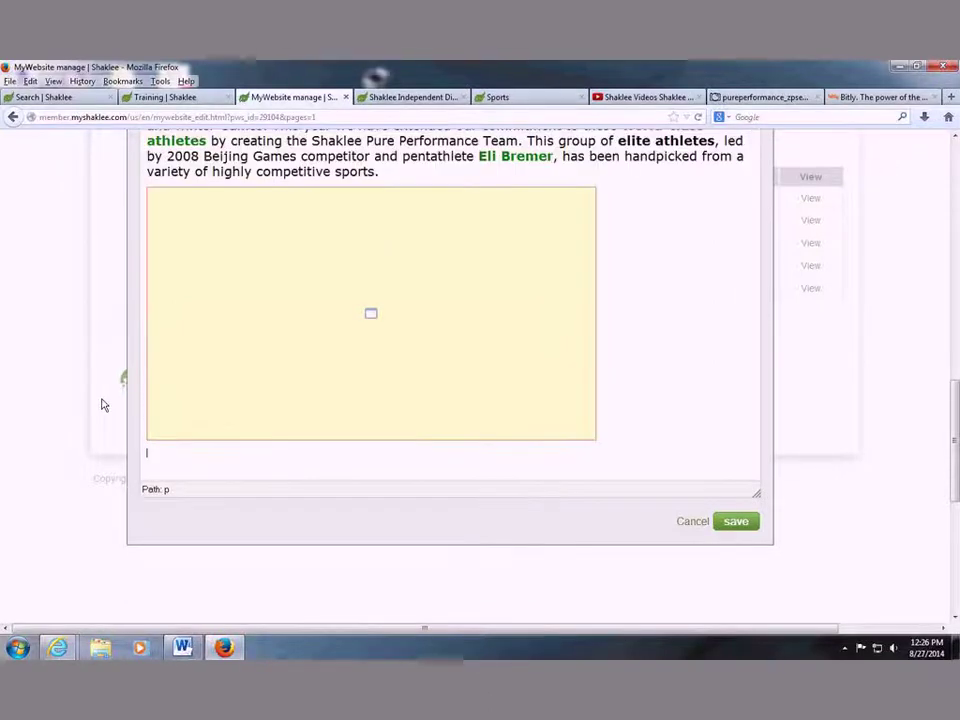
{"action": "type", "text": "Click he"}
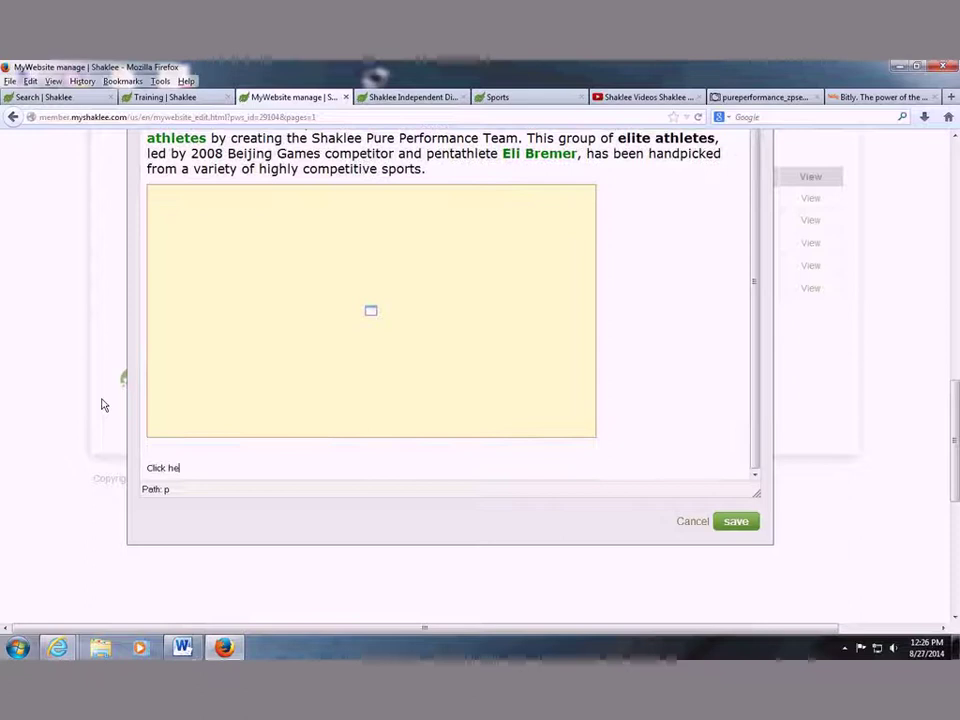
{"action": "type", "text": "re to learn more about Shaklee Spor"}
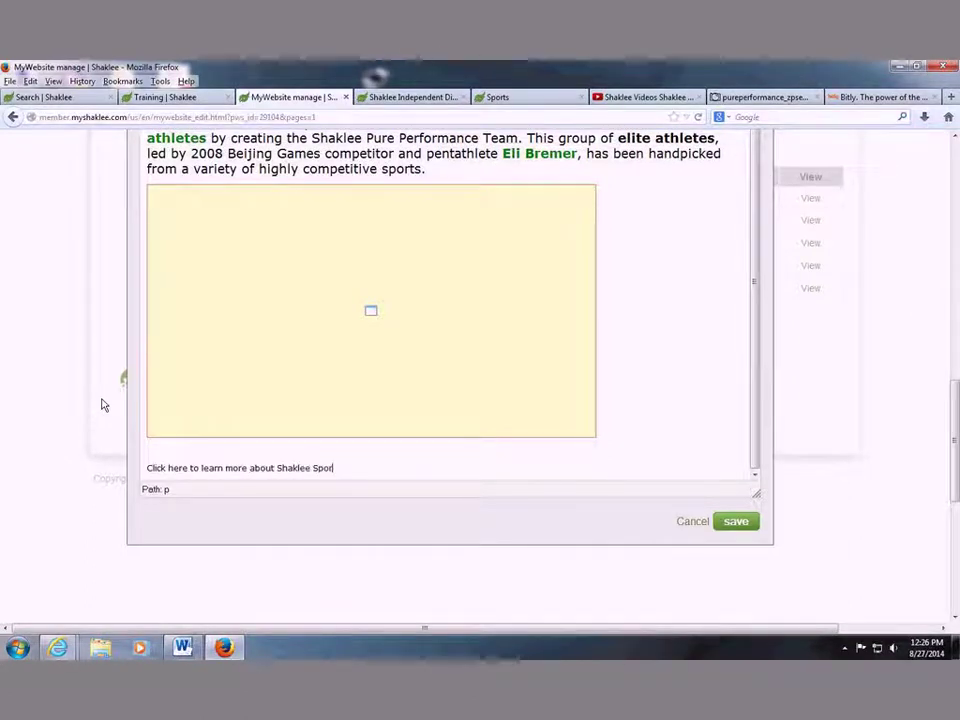
{"action": "type", "text": "ts Nutrition!"}
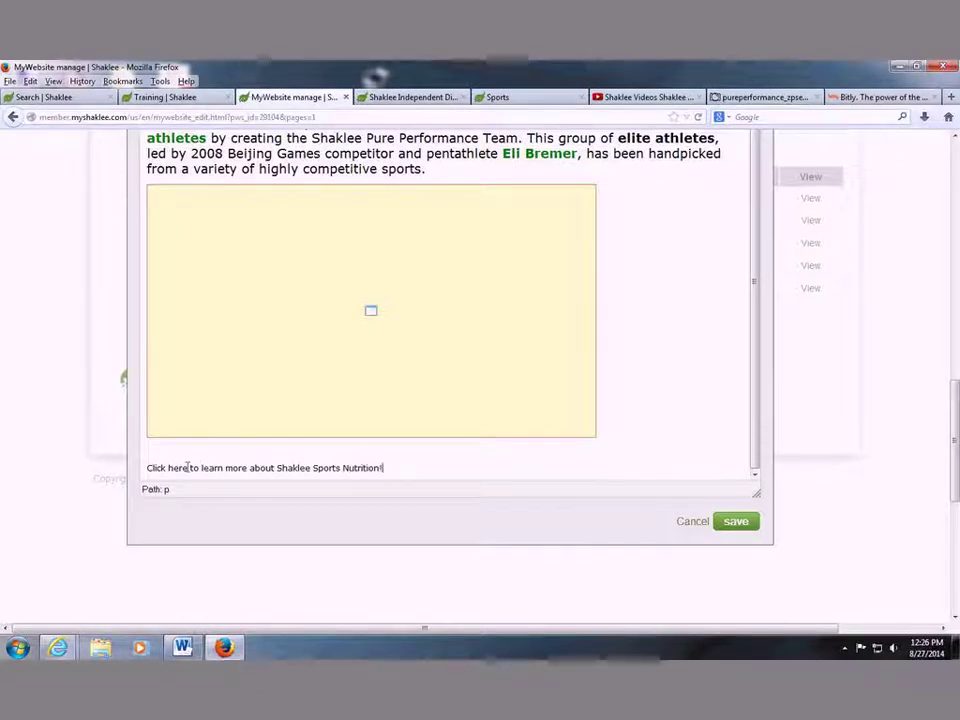
{"action": "left_click_drag", "start_coordinate": [187, 467], "coordinate": [148, 469]}
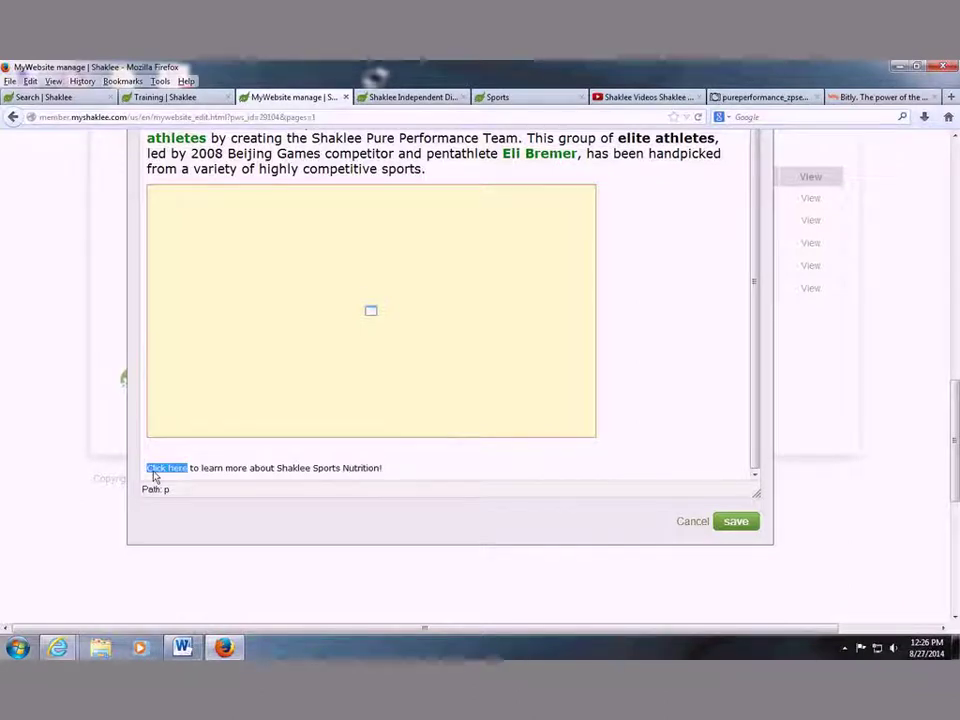
{"action": "scroll", "coordinate": [448, 290], "scroll_direction": "up", "scroll_amount": 3}
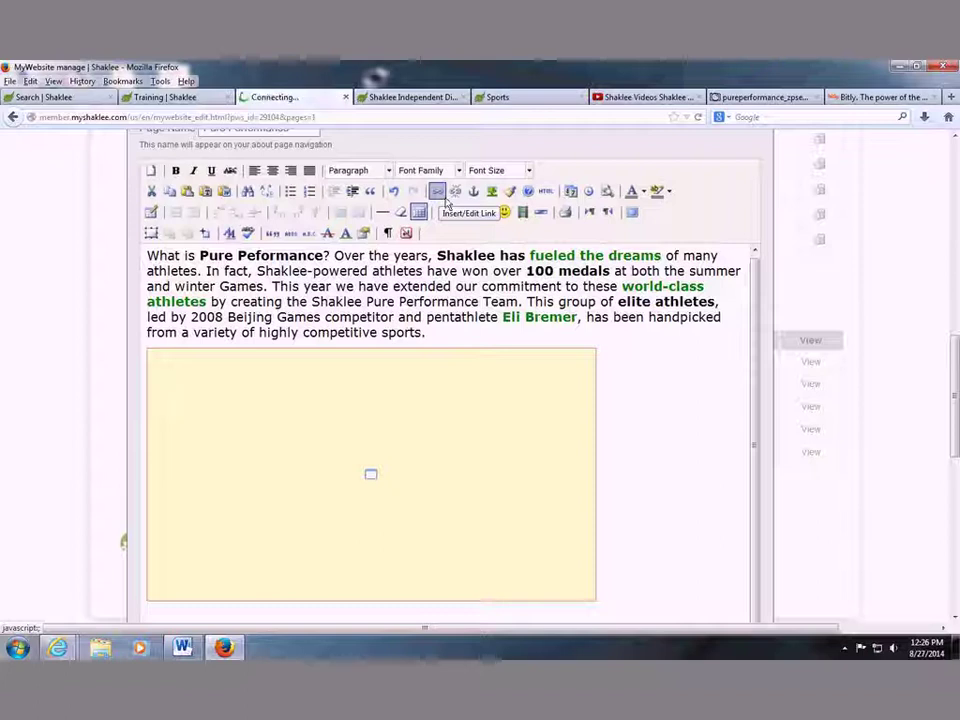
Link 'Click here' to the copied Sports page URL, opening in a new window (_blank).
{"action": "left_click", "coordinate": [438, 192]}
{"action": "key", "text": "ctrl+v"}
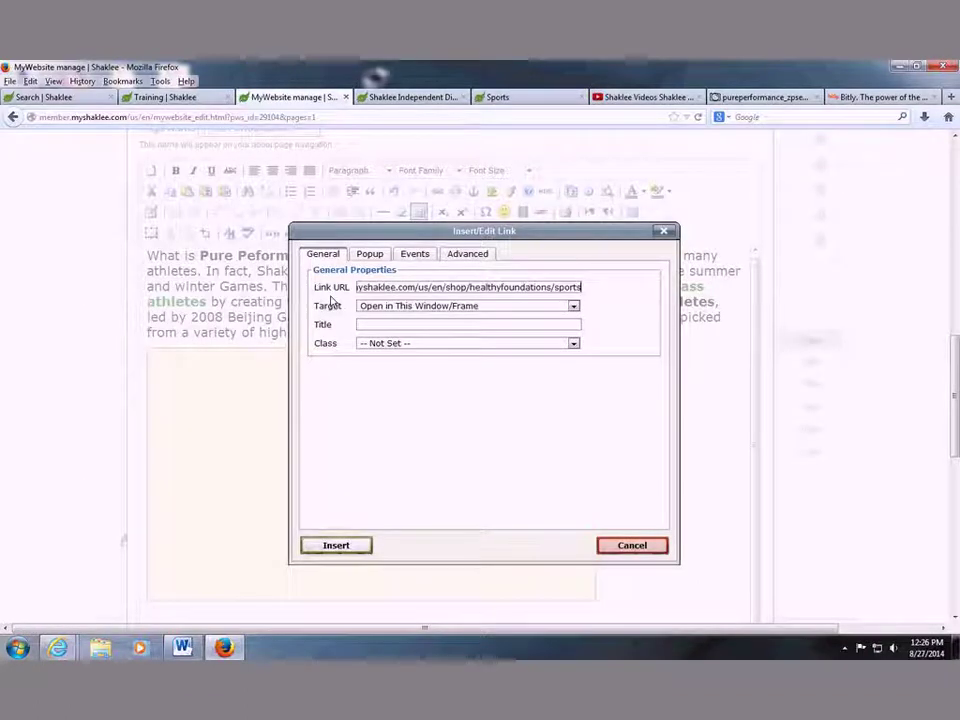
{"action": "left_click", "coordinate": [414, 306]}
{"action": "left_click", "coordinate": [397, 326]}
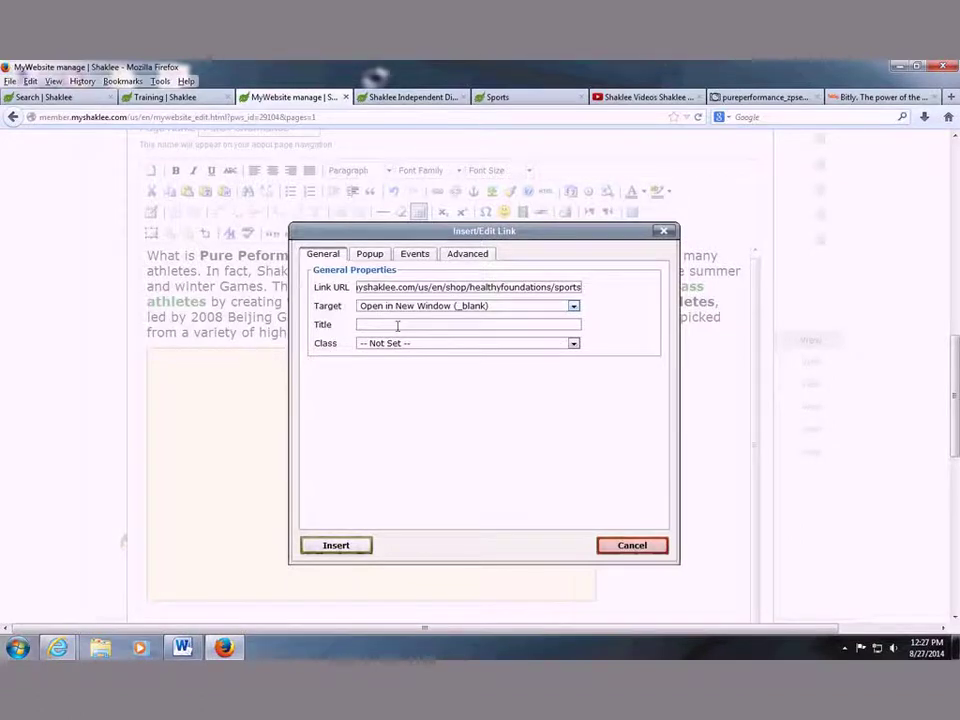
{"action": "left_click", "coordinate": [336, 546]}
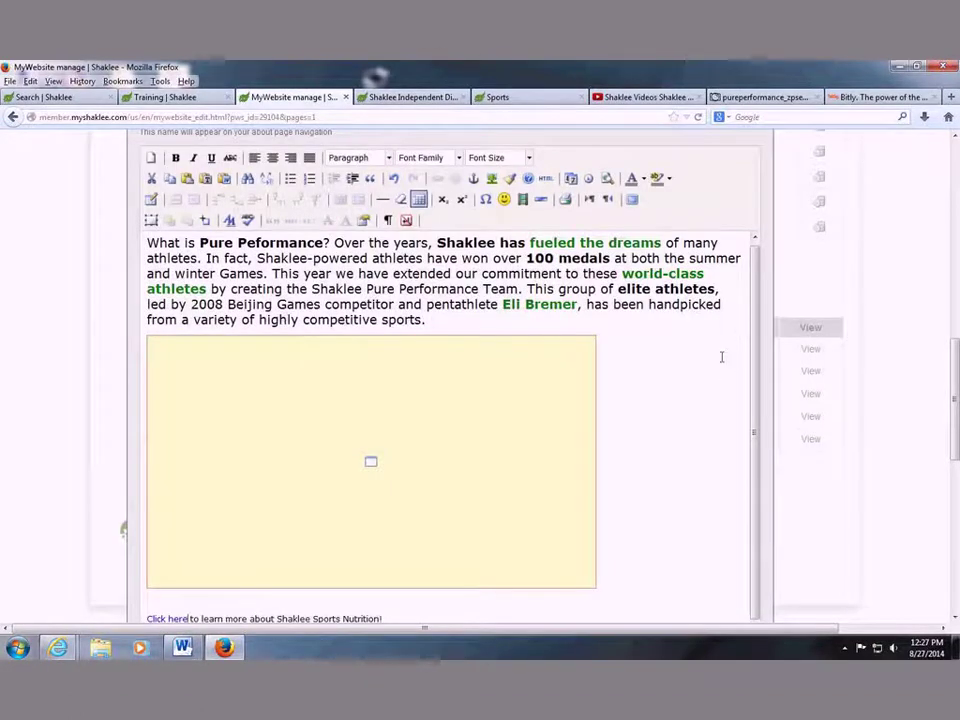
{"action": "scroll", "coordinate": [700, 450], "scroll_direction": "down", "scroll_amount": 2}
{"action": "scroll", "coordinate": [686, 495], "scroll_direction": "down", "scroll_amount": 1}
Save the page, confirm Resend, and close the leftover blank and old preview tabs.
{"action": "left_click", "coordinate": [738, 505]}
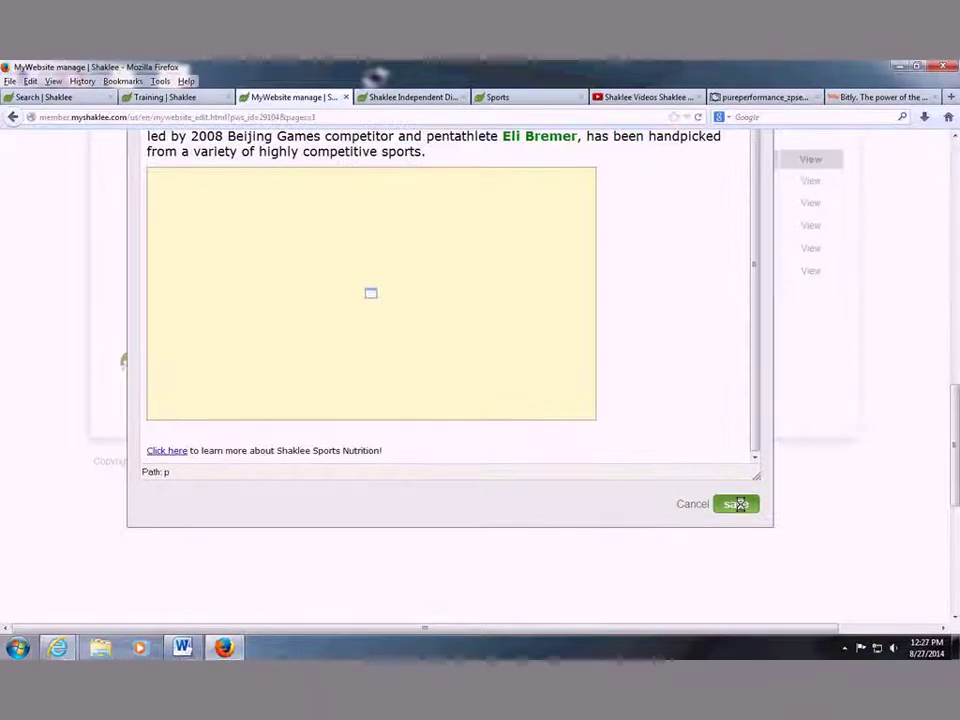
{"action": "left_click", "coordinate": [449, 368]}
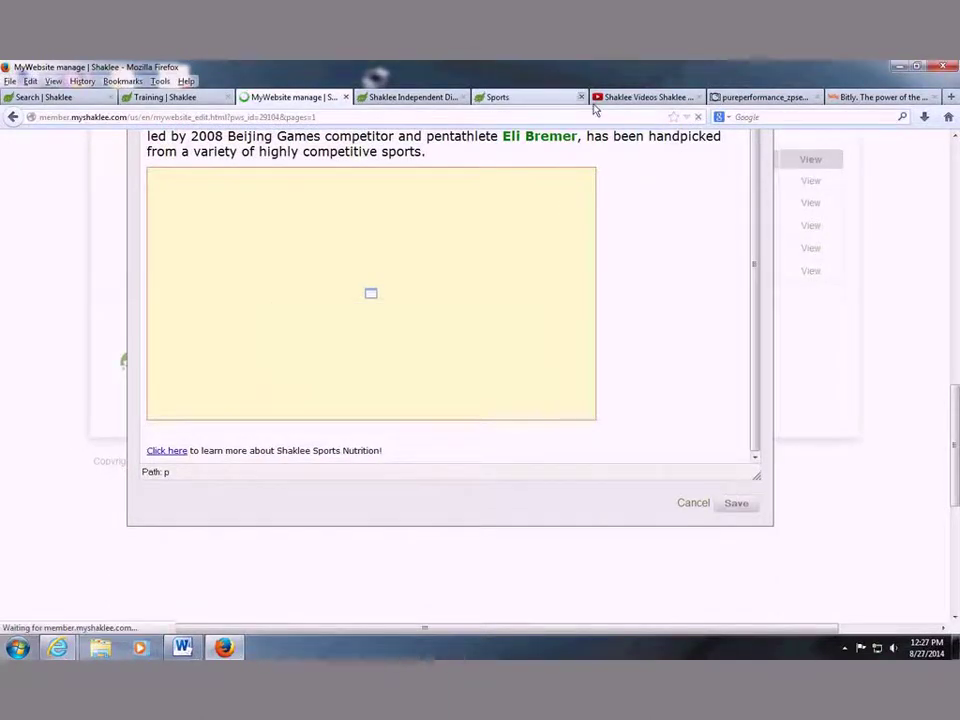
{"action": "left_click", "coordinate": [581, 97]}
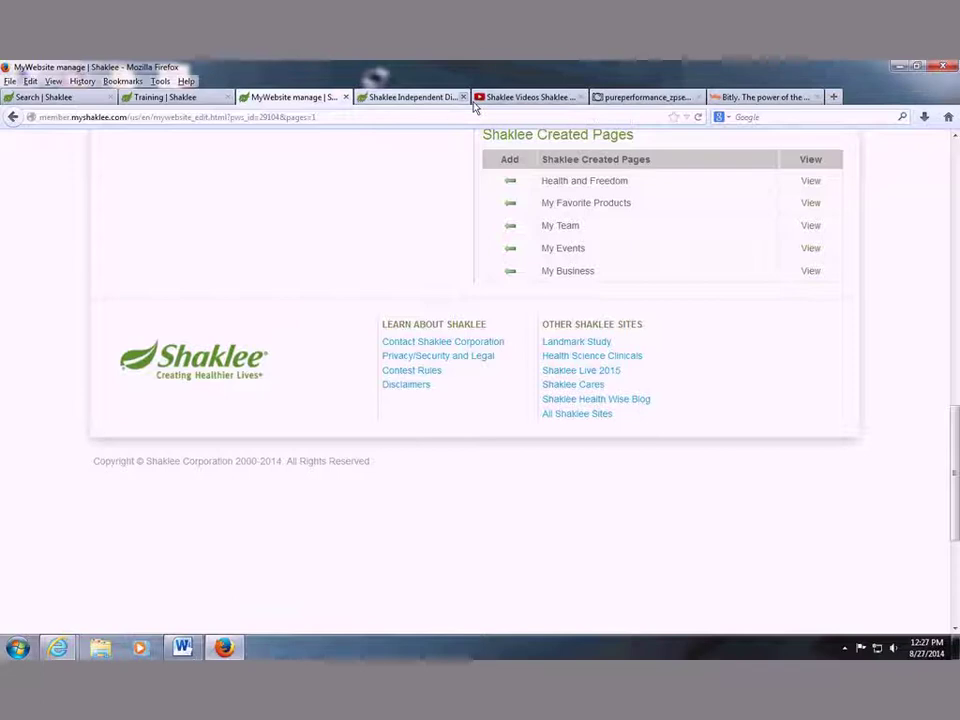
{"action": "left_click", "coordinate": [461, 97]}
{"action": "scroll", "coordinate": [677, 237], "scroll_direction": "up", "scroll_amount": 3}
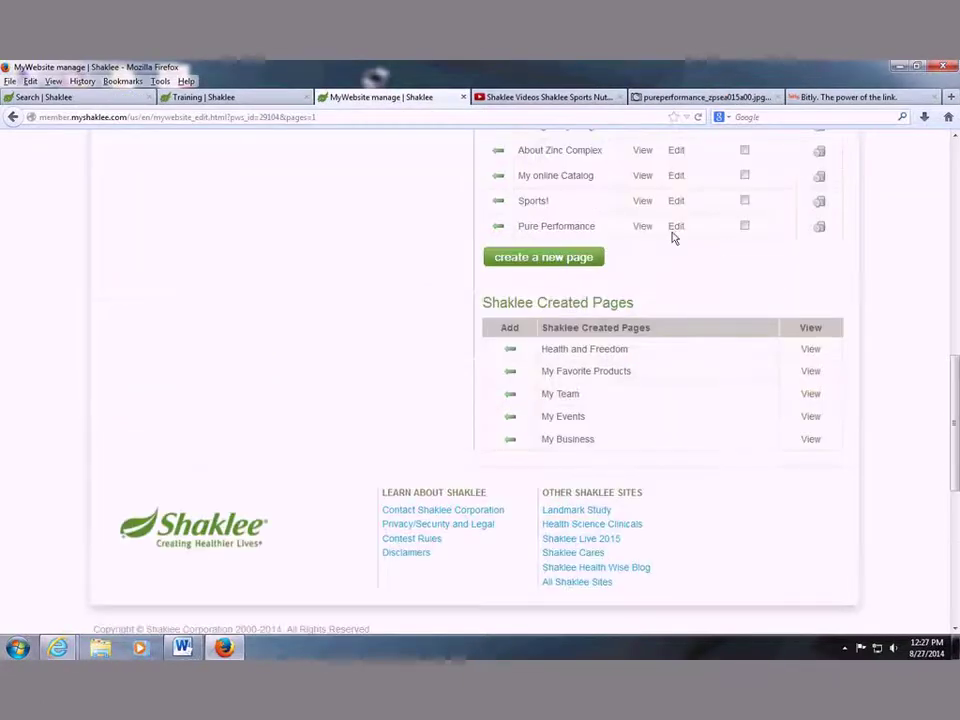
On the live Pure Performance page, test the Sports Nutrition link, then close the preview tabs.
{"action": "left_click", "coordinate": [650, 229]}
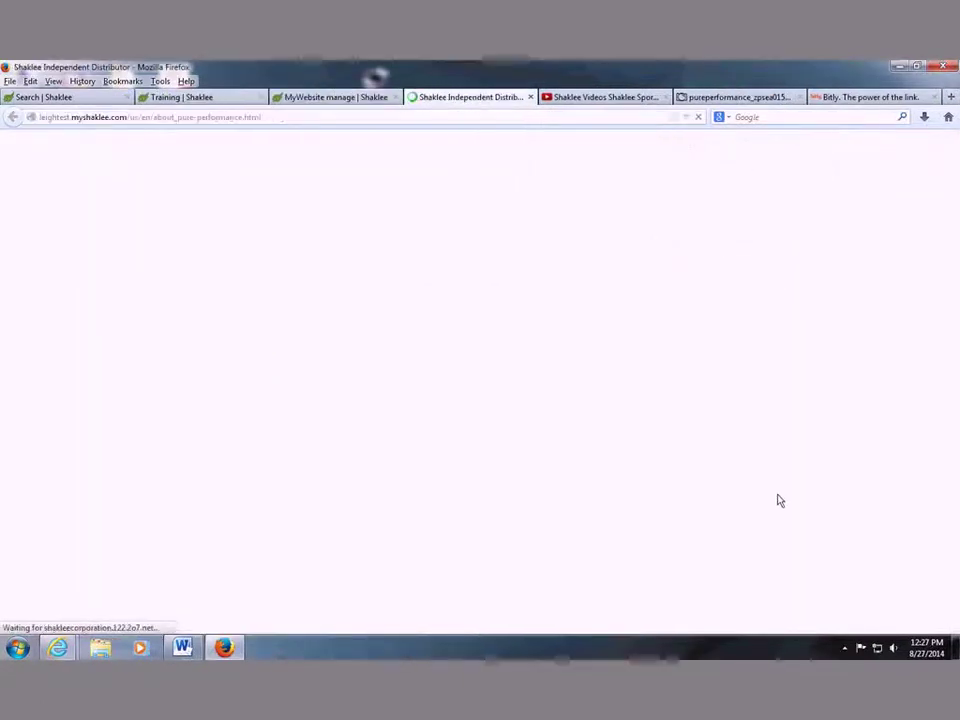
{"action": "scroll", "coordinate": [378, 542], "scroll_direction": "down", "scroll_amount": 2}
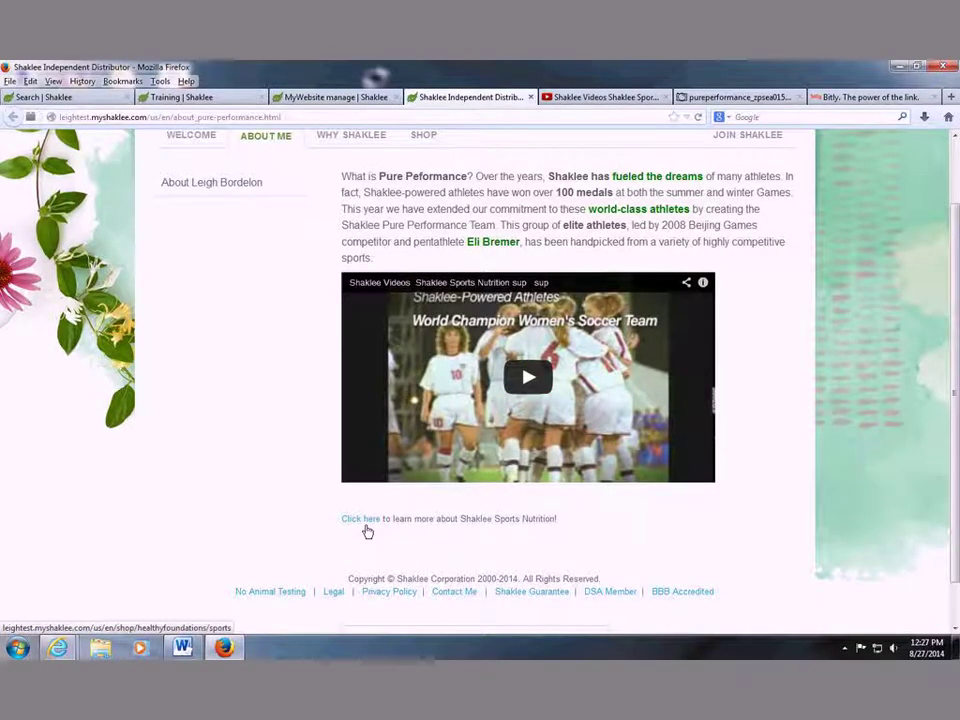
{"action": "left_click", "coordinate": [365, 530]}
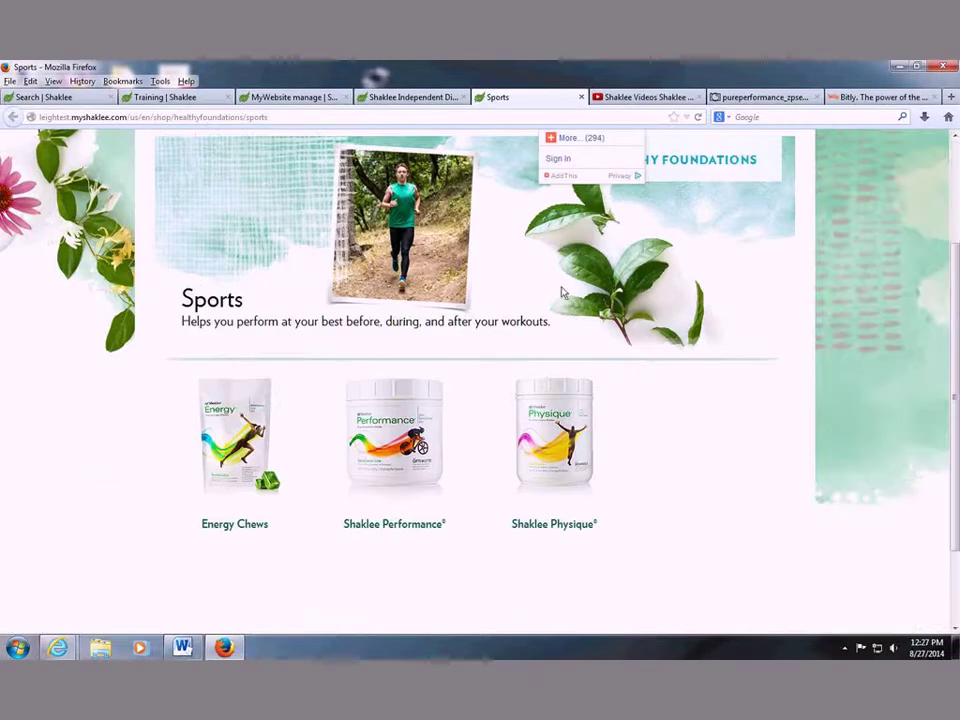
{"action": "left_click", "coordinate": [581, 97]}
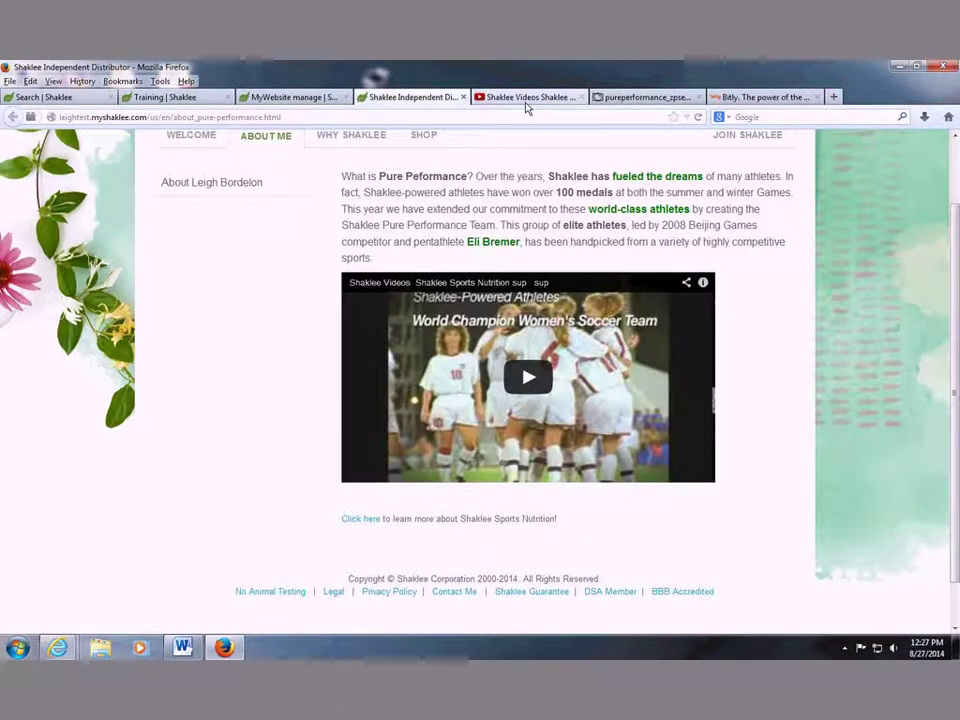
{"action": "scroll", "coordinate": [510, 236], "scroll_direction": "up", "scroll_amount": 2}
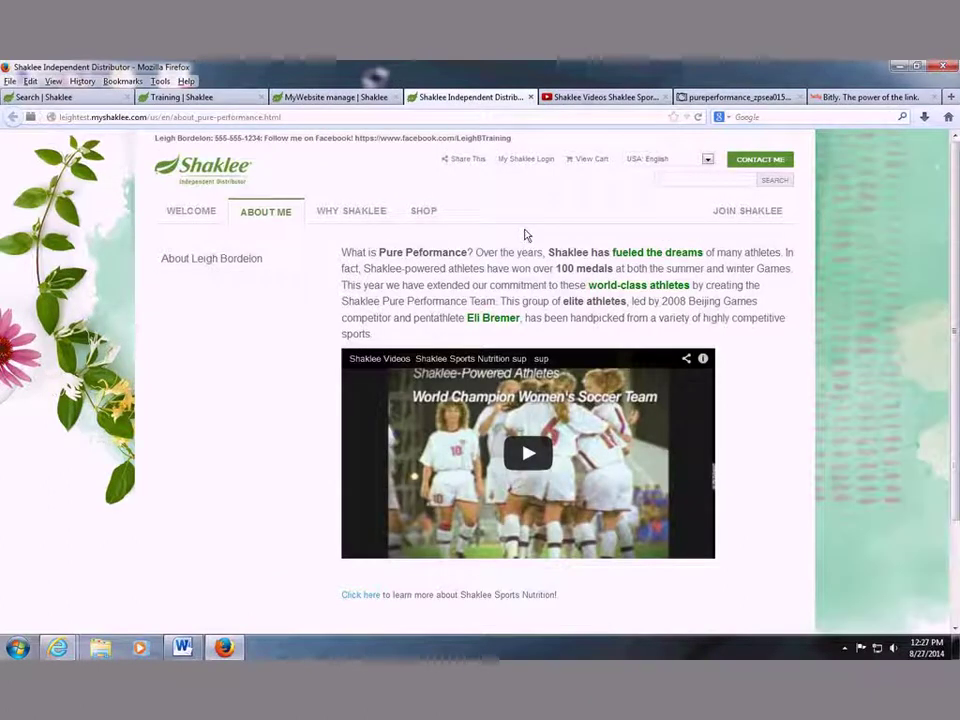
{"action": "key", "text": "ctrl+w"}
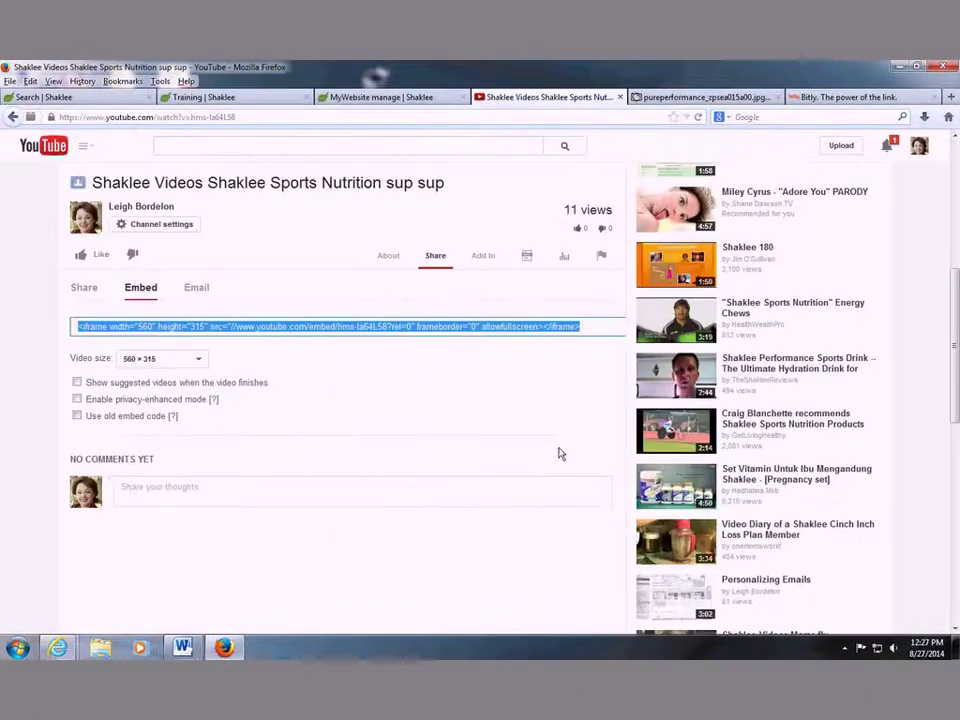
Reopen Pure Performance for editing and add a line break after 'What is Pure Peformance?'.
{"action": "left_click", "coordinate": [410, 97]}
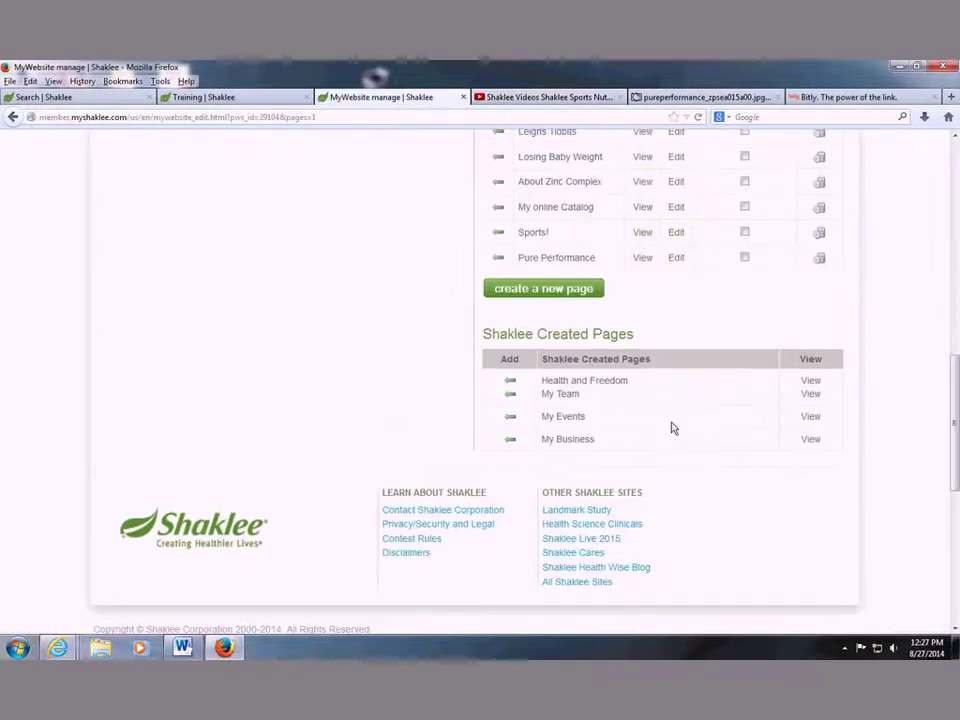
{"action": "scroll", "coordinate": [673, 428], "scroll_direction": "up", "scroll_amount": 5}
{"action": "left_click", "coordinate": [676, 562]}
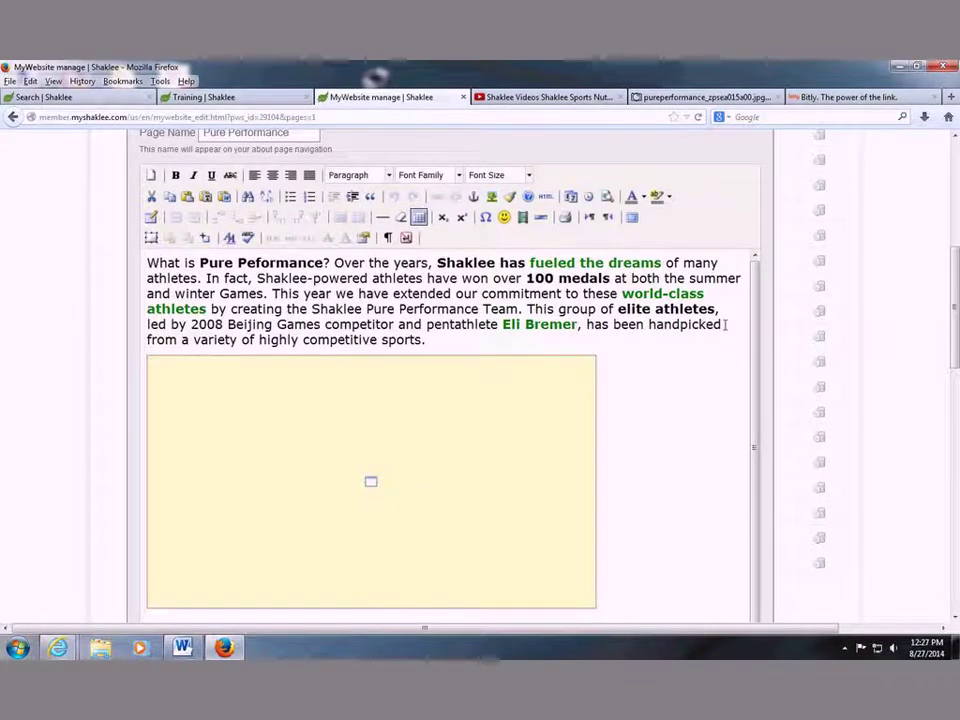
{"action": "left_click", "coordinate": [331, 262]}
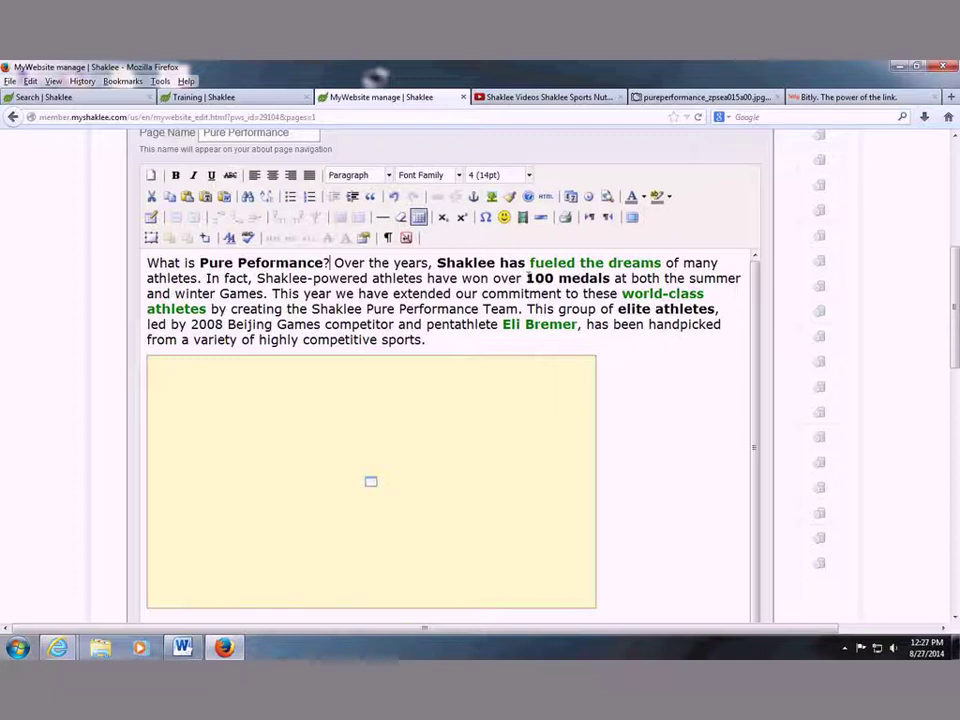
{"action": "key", "text": "Return"}
{"action": "key", "text": "Return"}
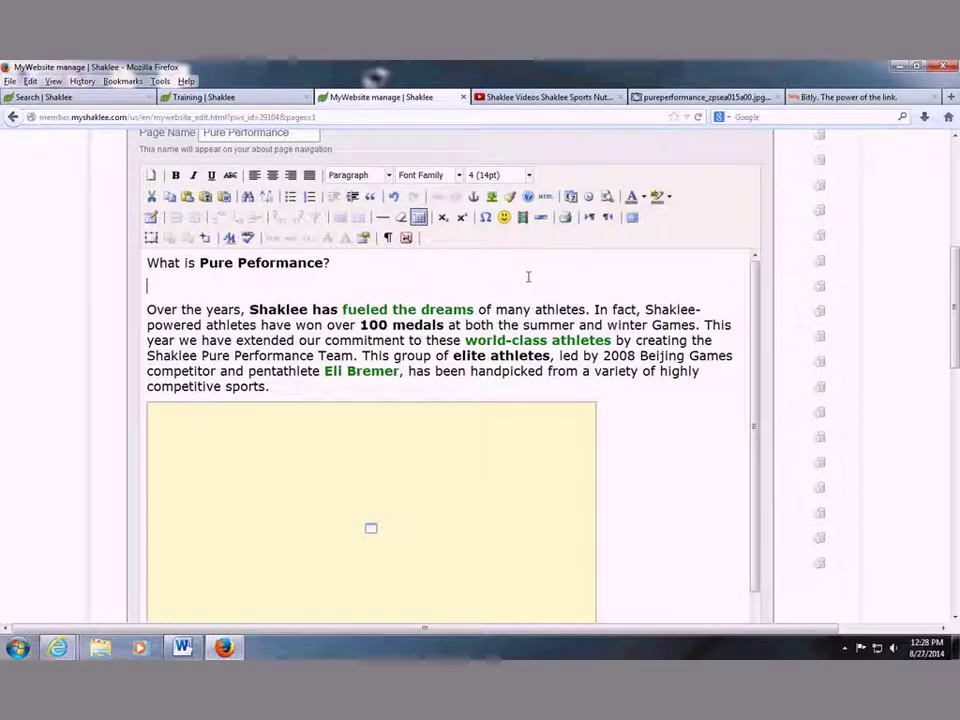
{"action": "left_click", "coordinate": [700, 97]}
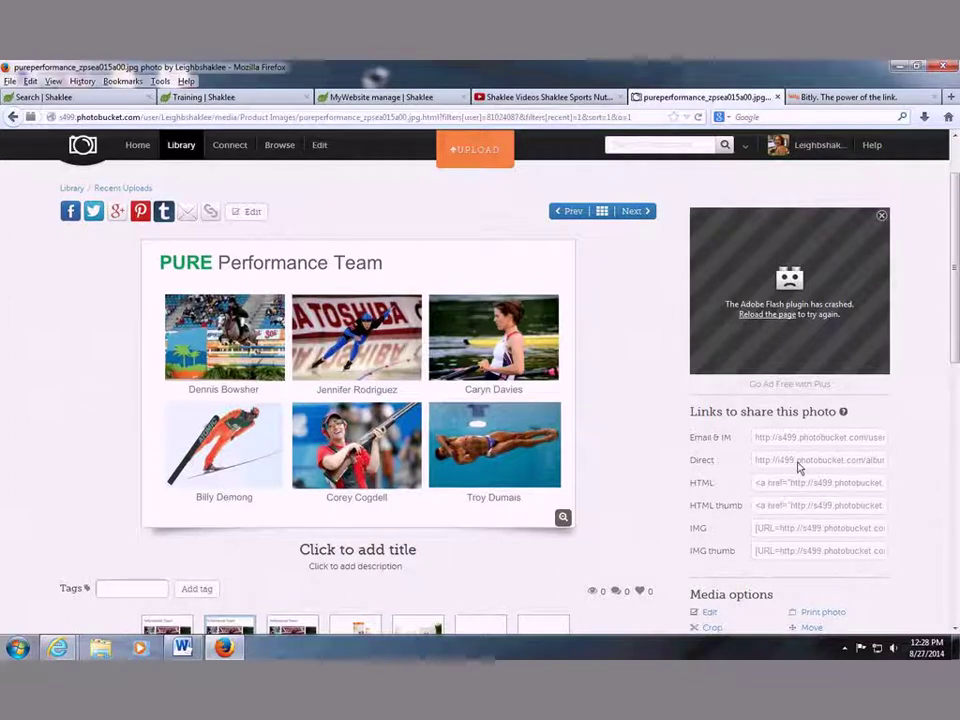
Copy the image location of the PURE Performance Team photo in Photobucket.
{"action": "right_click", "coordinate": [433, 263]}
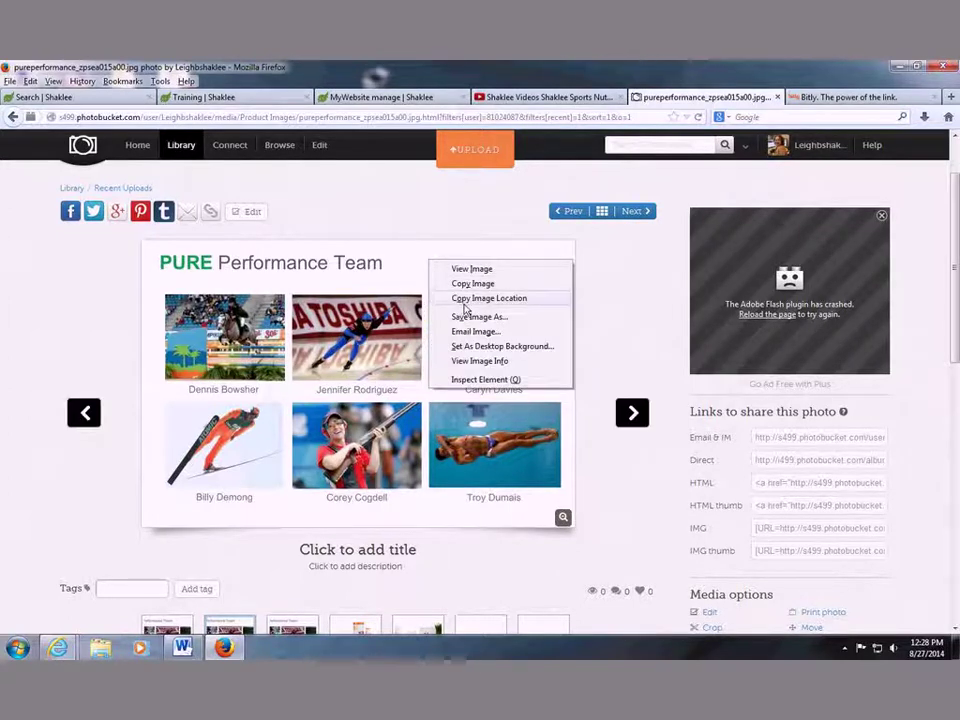
{"action": "left_click", "coordinate": [456, 298]}
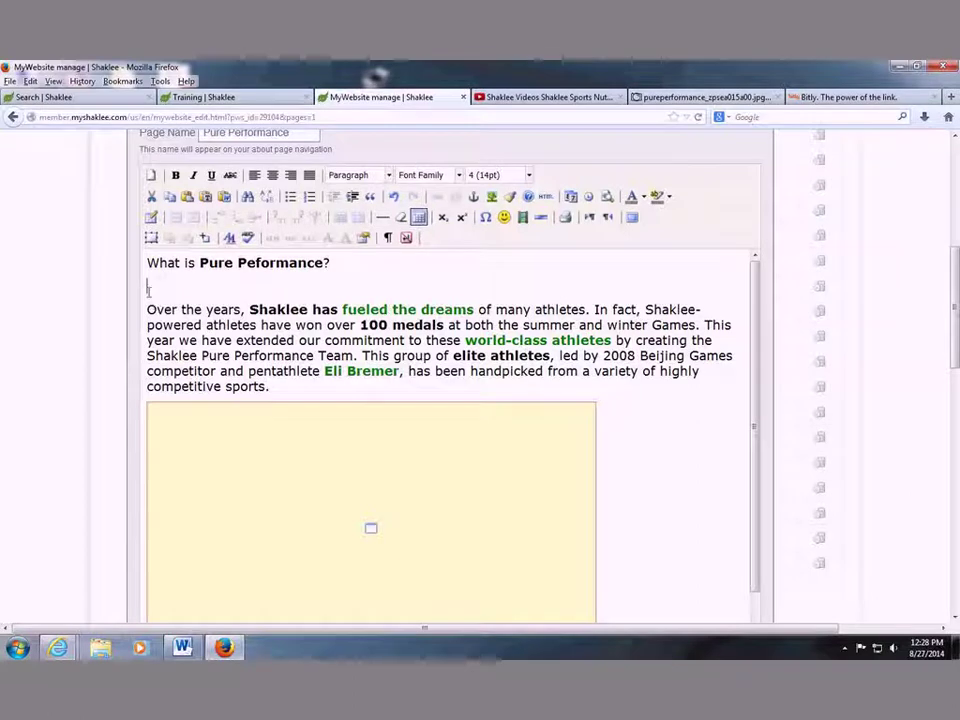
Insert an image from the copied pureperformance_zpsea015a00.jpg address and let its preview load.
{"action": "left_click", "coordinate": [490, 200]}
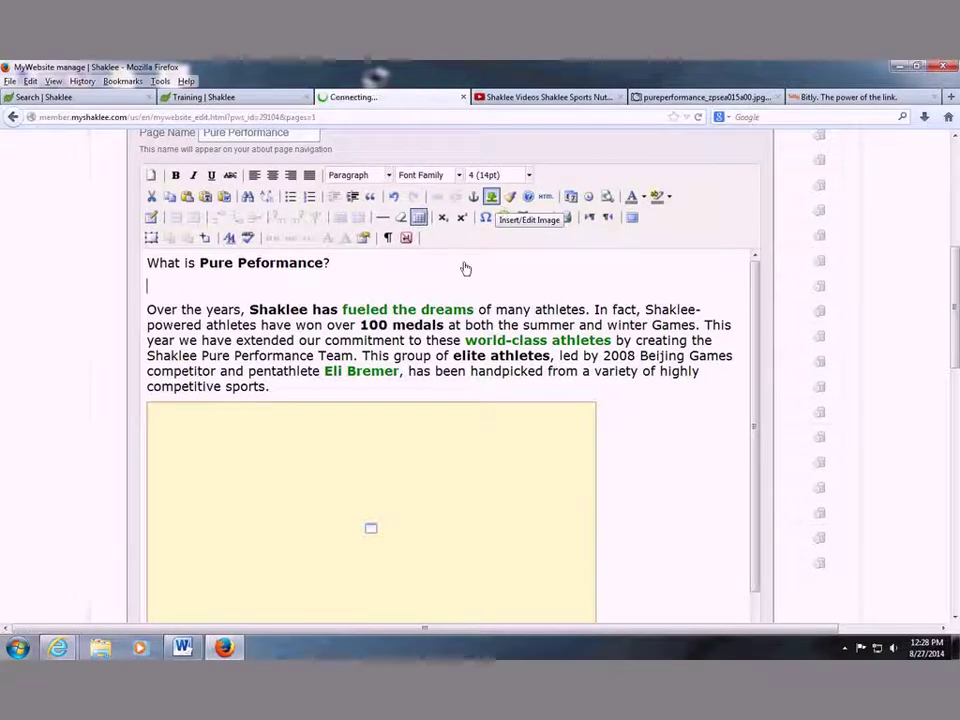
{"action": "key", "text": "ctrl+v"}
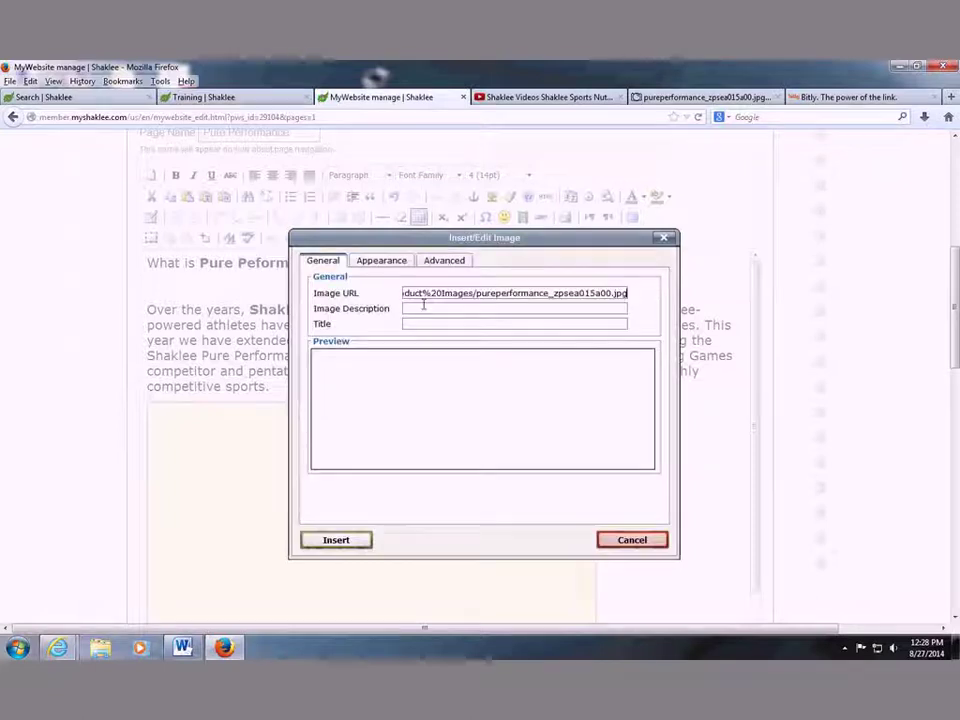
{"action": "key", "text": "Tab"}
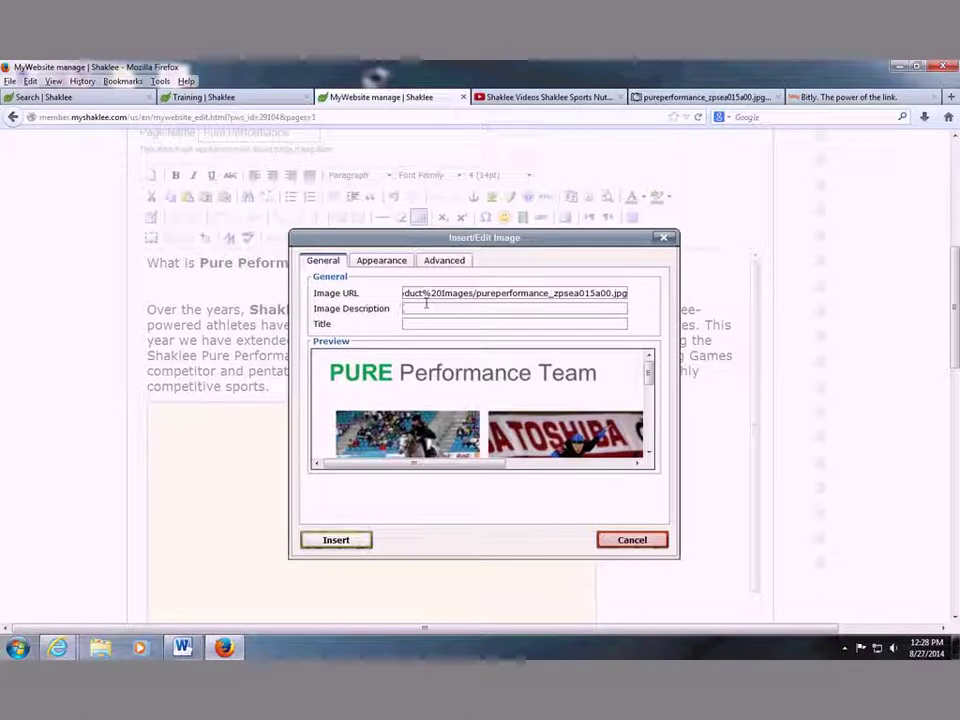
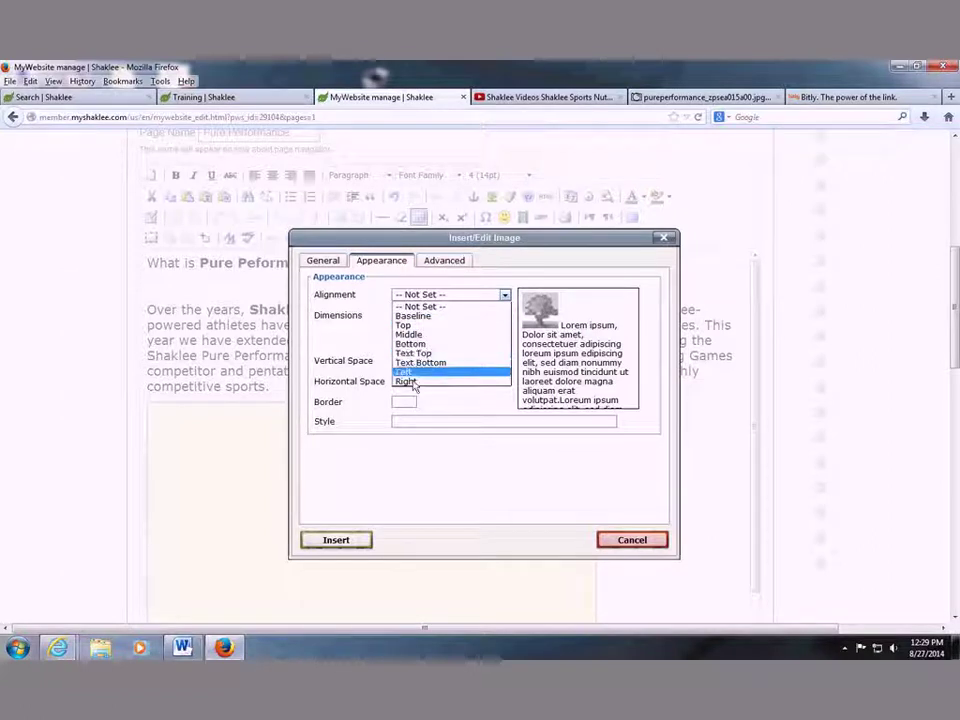
Insert the Pure Performance Team photo grid aligned left, with vertical space 2 and horizontal space 4.
{"action": "left_click", "coordinate": [408, 372]}
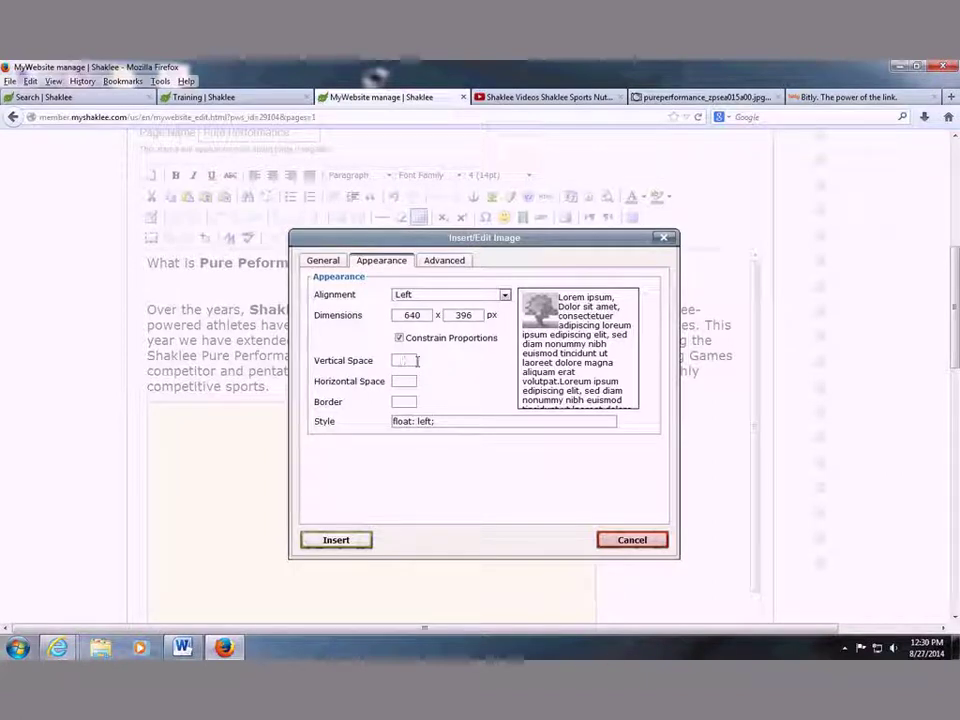
{"action": "type", "text": "2"}
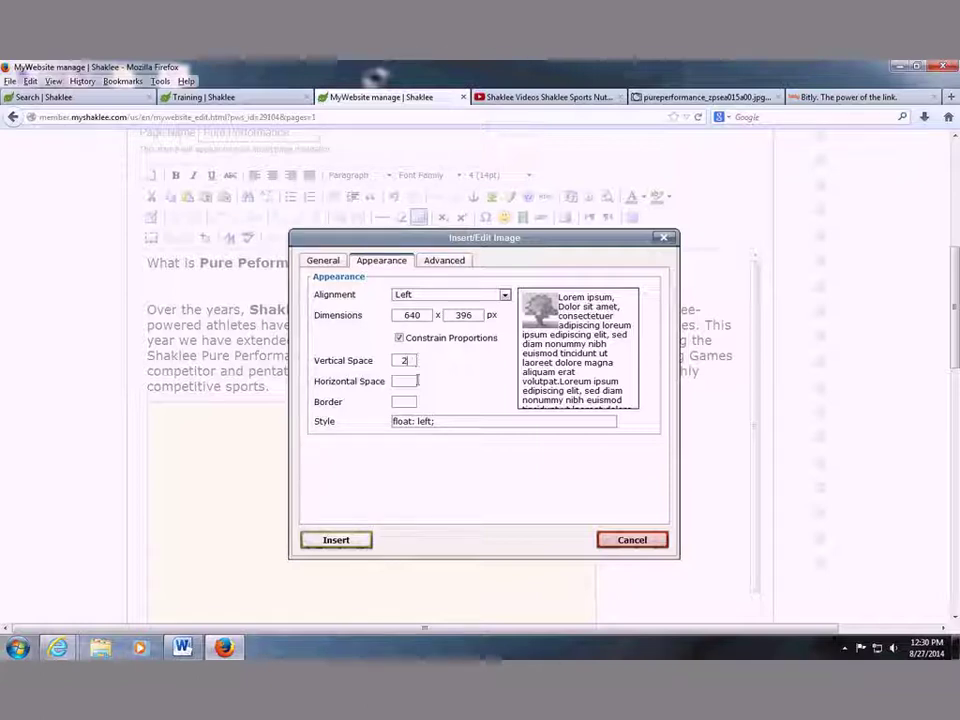
{"action": "left_click", "coordinate": [410, 380]}
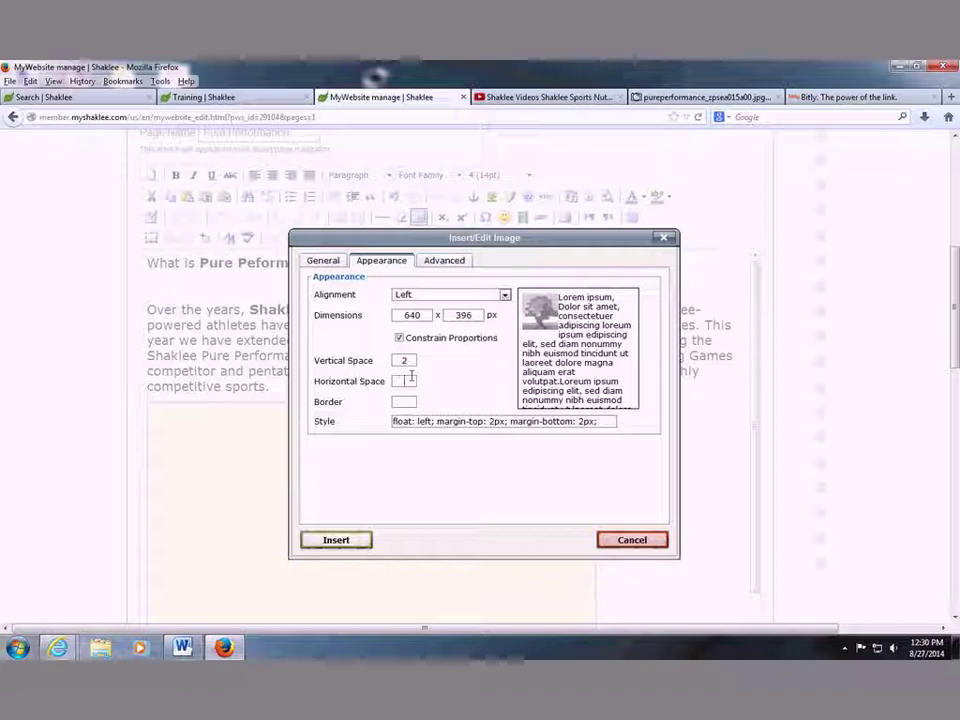
{"action": "type", "text": "4"}
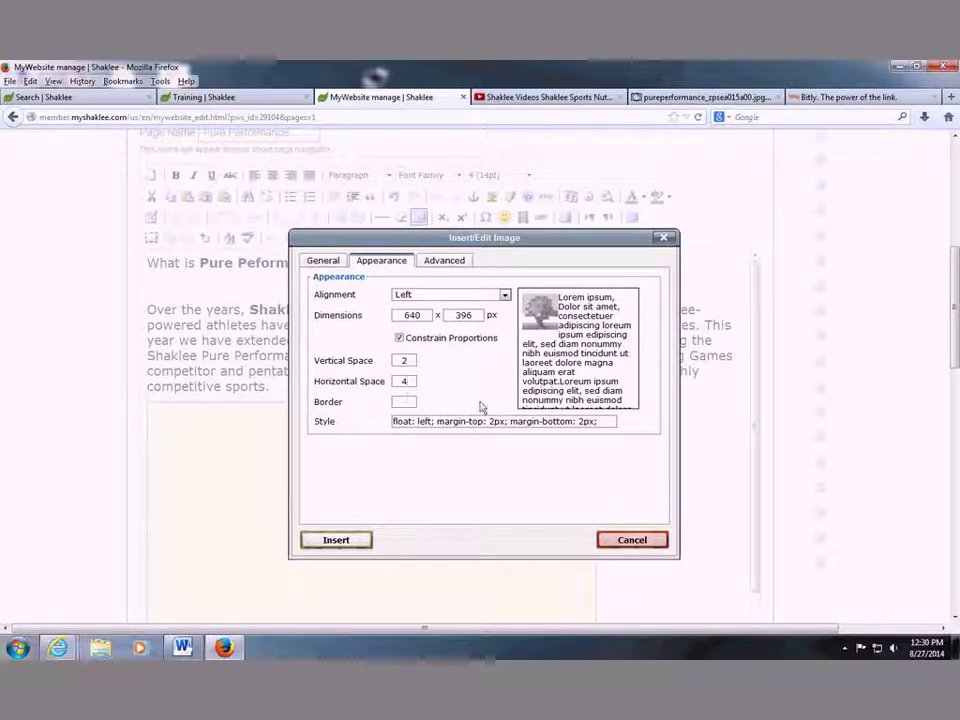
{"action": "left_click", "coordinate": [480, 407]}
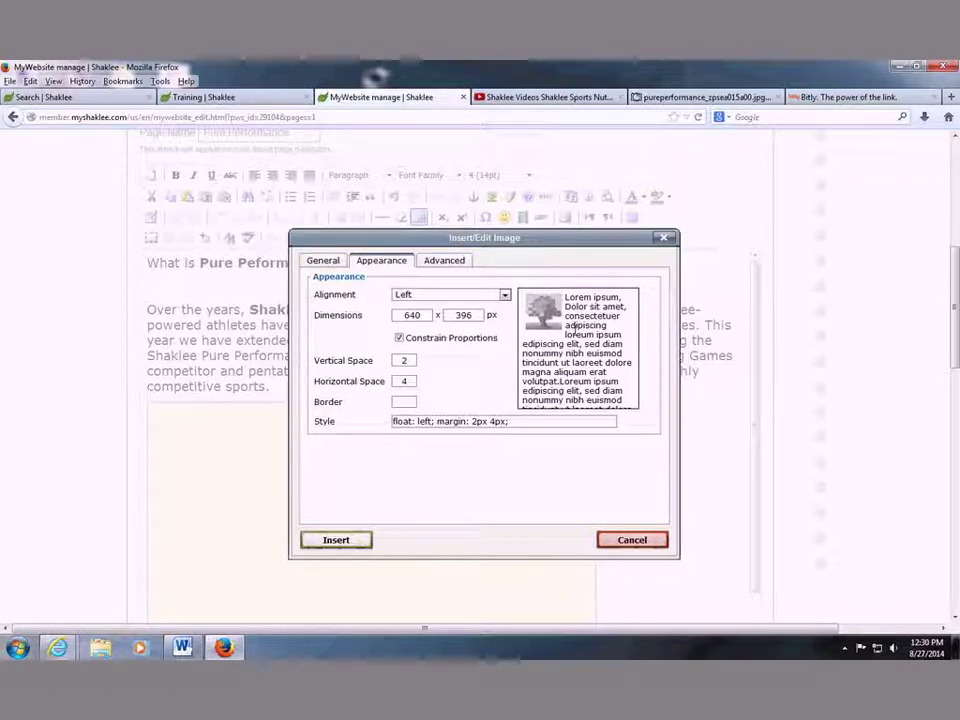
{"action": "left_click", "coordinate": [358, 545]}
{"action": "left_click", "coordinate": [443, 467]}
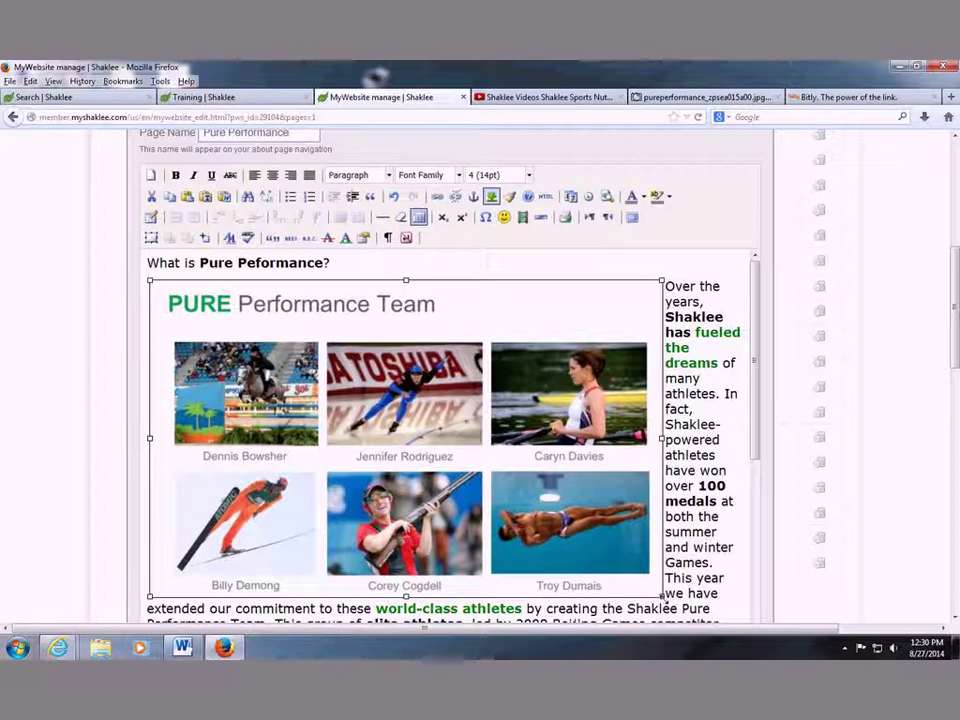
Shrink the photo grid to about 363 by 224, then centre and shrink the yellow video box.
{"action": "left_click_drag", "start_coordinate": [661, 596], "coordinate": [360, 410]}
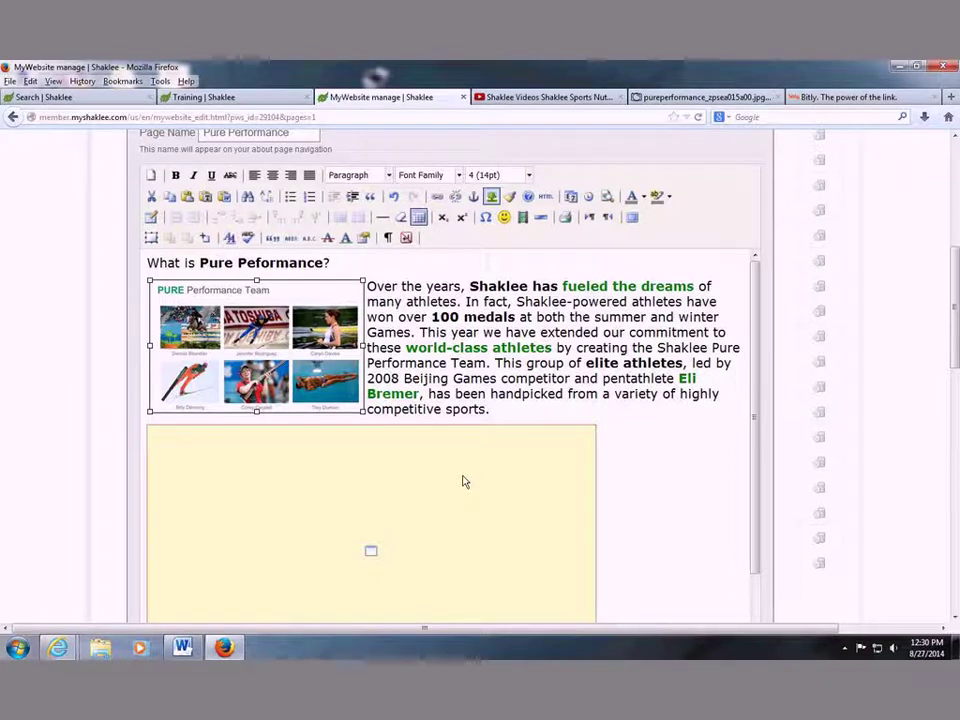
{"action": "scroll", "coordinate": [465, 470], "scroll_direction": "down", "scroll_amount": 1}
{"action": "left_click", "coordinate": [465, 460]}
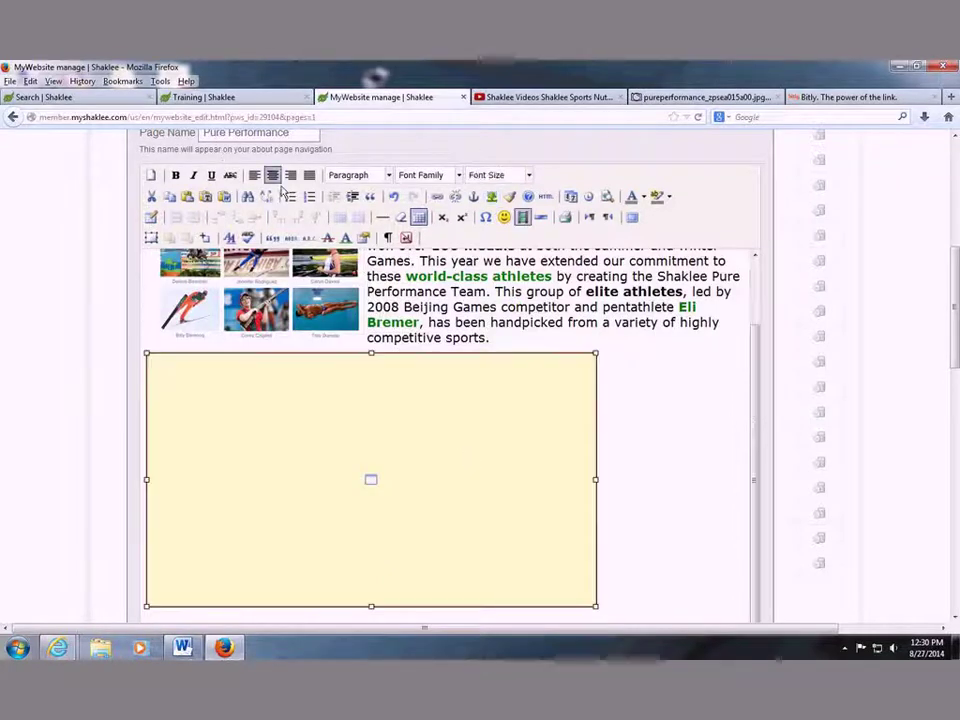
{"action": "left_click", "coordinate": [272, 174]}
{"action": "left_click", "coordinate": [297, 419]}
{"action": "left_click_drag", "start_coordinate": [221, 353], "coordinate": [312, 420]}
Set the 'Click here to learn more' line to font size 4 (14pt).
{"action": "scroll", "coordinate": [671, 429], "scroll_direction": "down", "scroll_amount": 1}
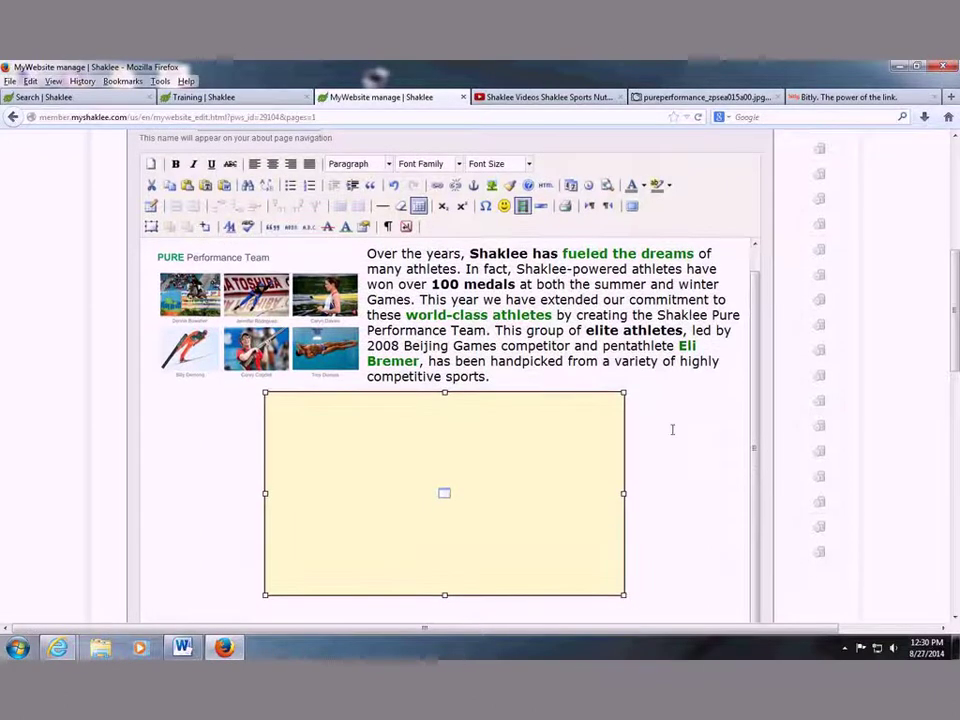
{"action": "scroll", "coordinate": [677, 413], "scroll_direction": "down", "scroll_amount": 1}
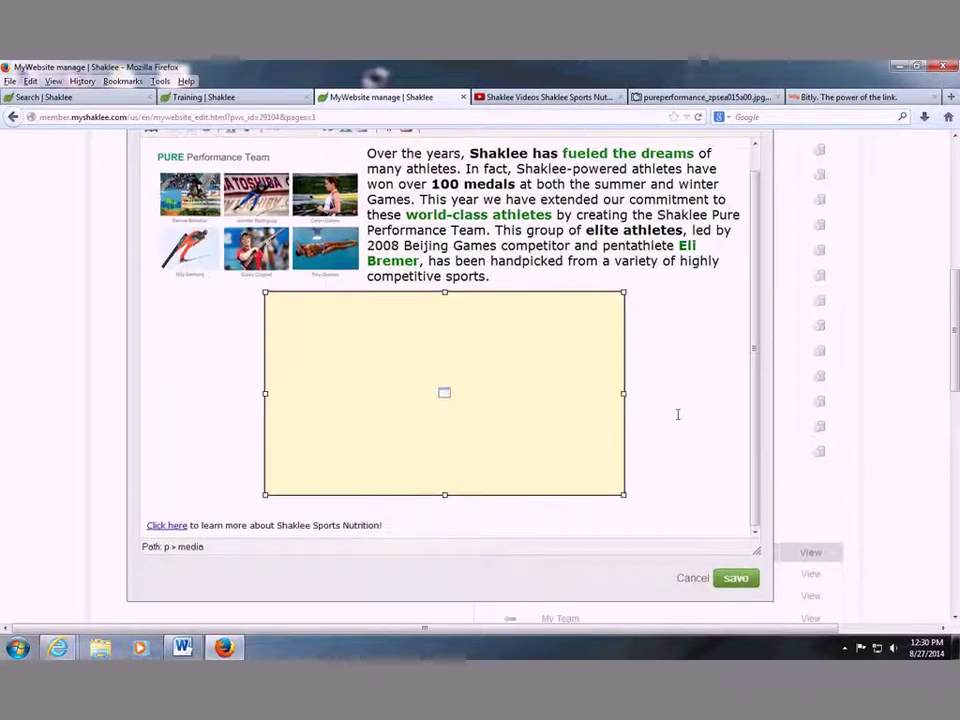
{"action": "left_click_drag", "start_coordinate": [383, 468], "coordinate": [107, 467]}
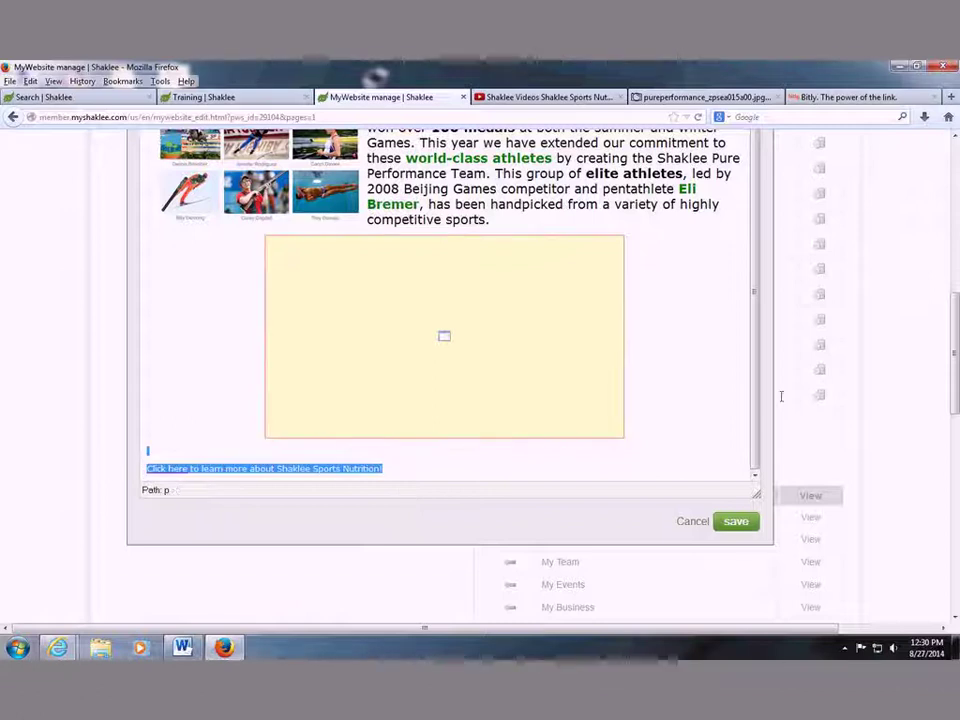
{"action": "scroll", "coordinate": [781, 396], "scroll_direction": "up", "scroll_amount": 3}
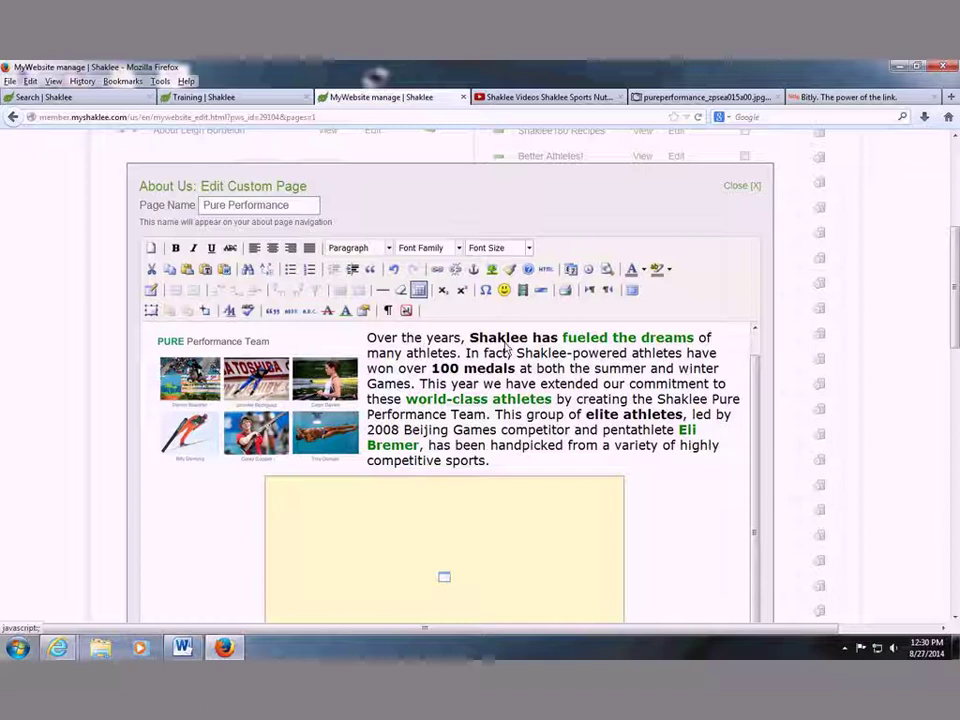
{"action": "left_click", "coordinate": [497, 247]}
{"action": "left_click", "coordinate": [492, 334]}
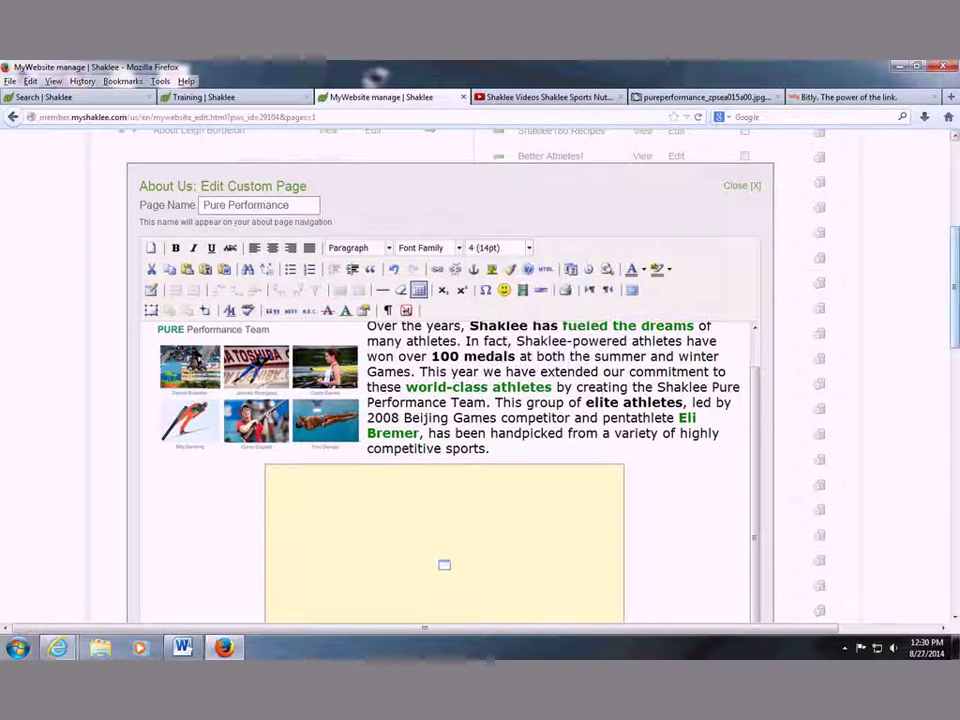
Save the Pure Performance page and confirm resending the data.
{"action": "scroll", "coordinate": [749, 520], "scroll_direction": "down", "scroll_amount": 5}
{"action": "left_click", "coordinate": [738, 506]}
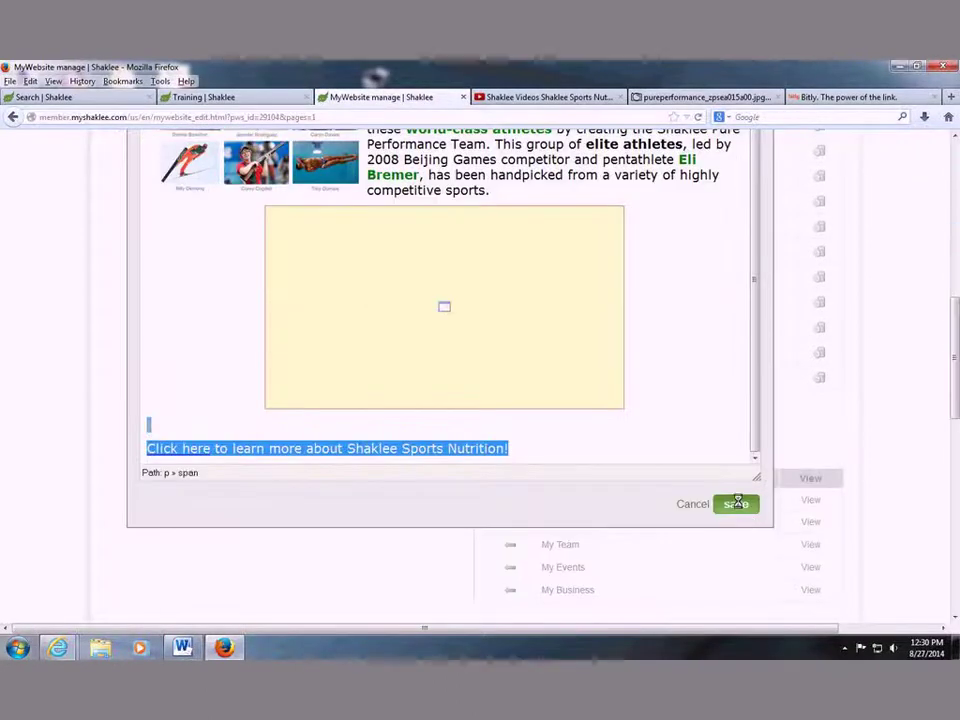
{"action": "key", "text": "Return"}
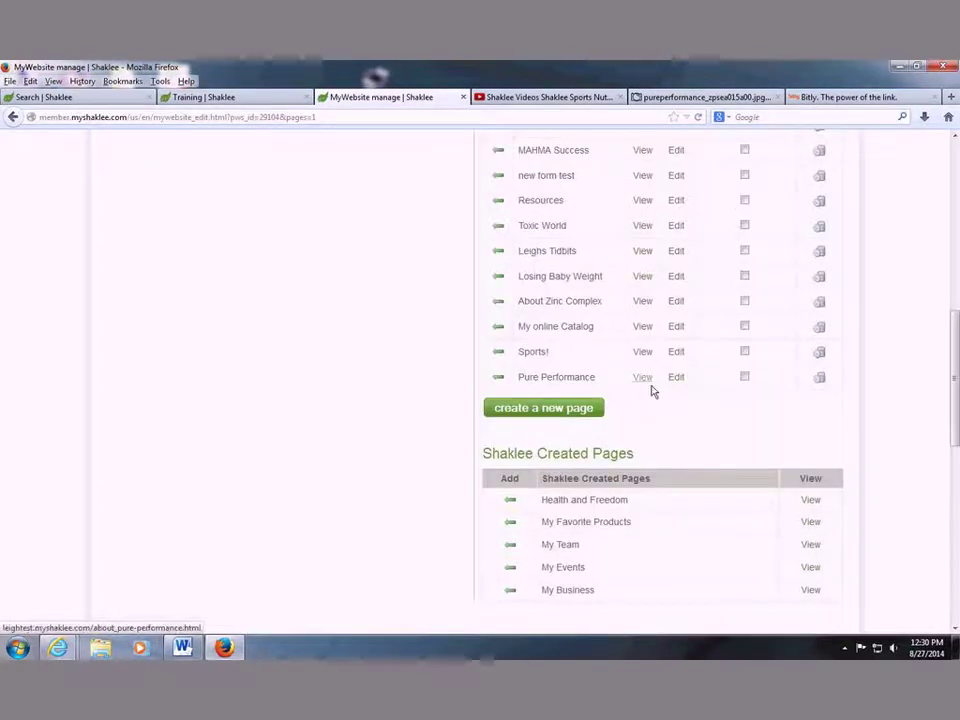
{"action": "left_click", "coordinate": [645, 384]}
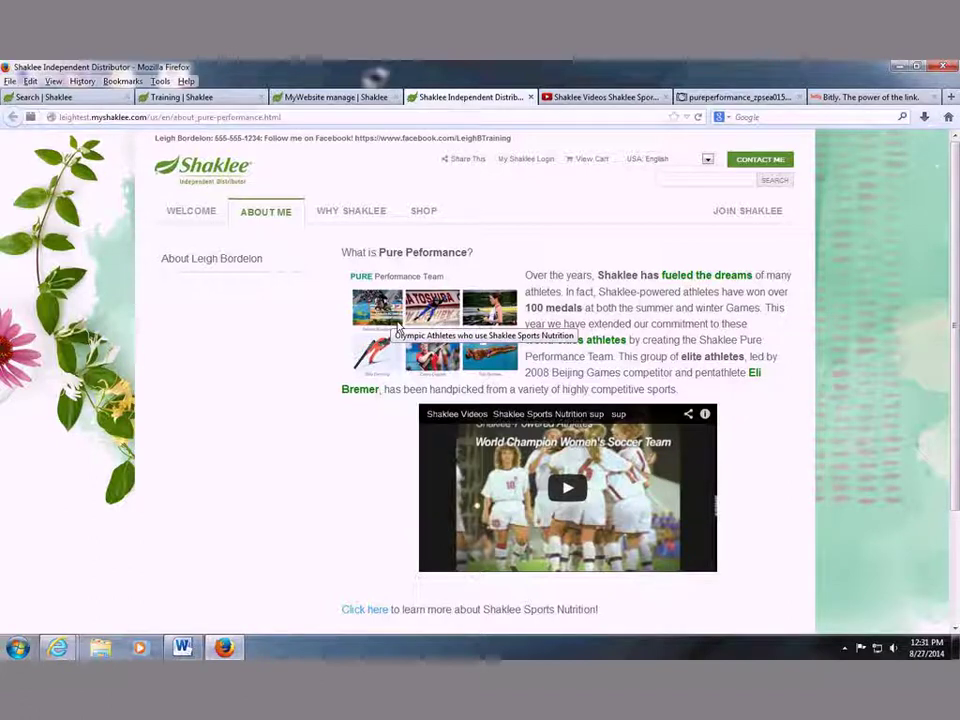
{"action": "scroll", "coordinate": [343, 508], "scroll_direction": "down", "scroll_amount": 3}
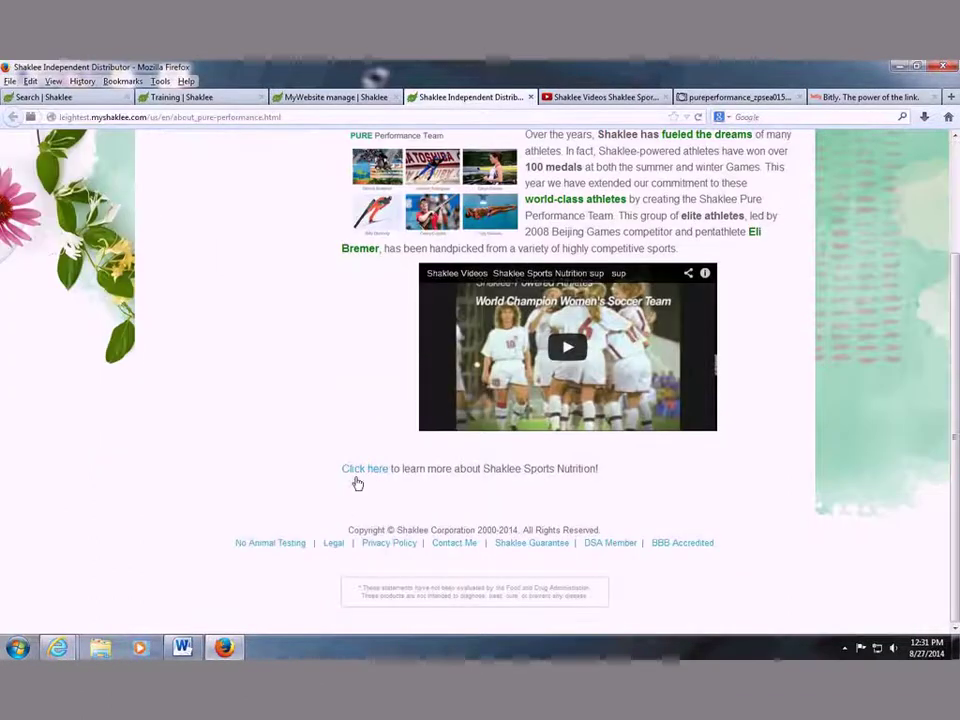
{"action": "scroll", "coordinate": [356, 480], "scroll_direction": "up", "scroll_amount": 2}
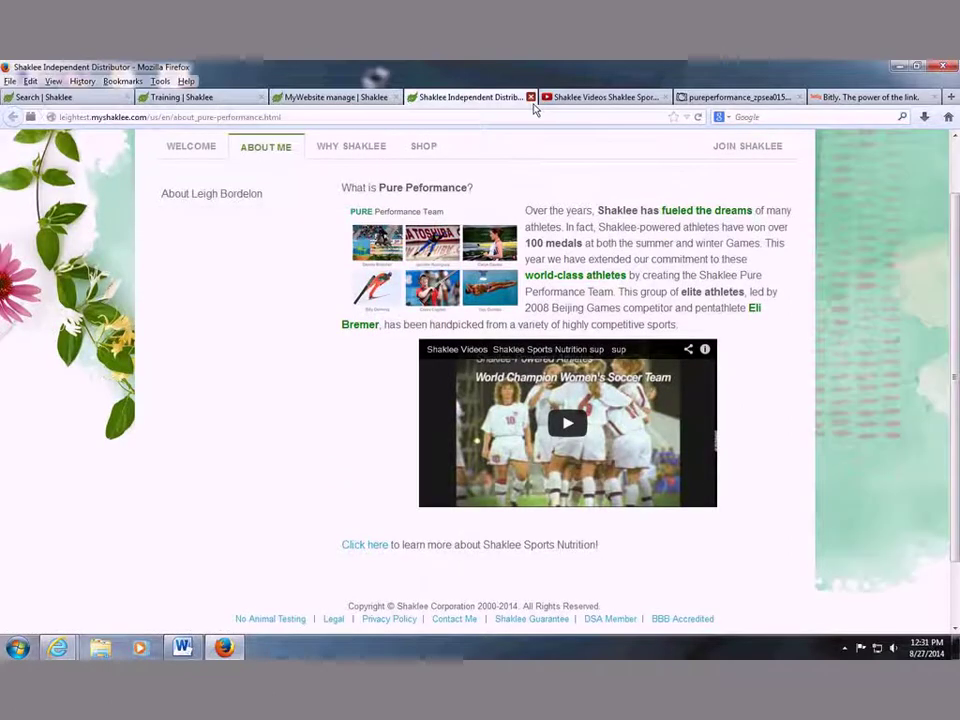
{"action": "left_click", "coordinate": [532, 99]}
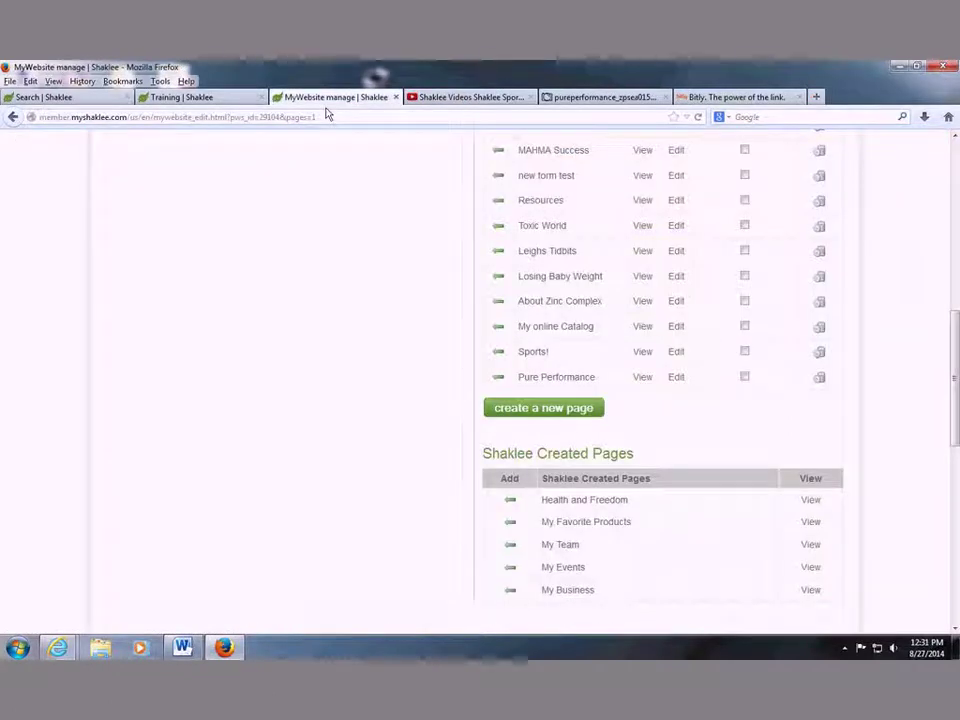
From the custom pages list, view the live Work From Home page ('The Ultimate Business').
{"action": "scroll", "coordinate": [660, 355], "scroll_direction": "up", "scroll_amount": 2}
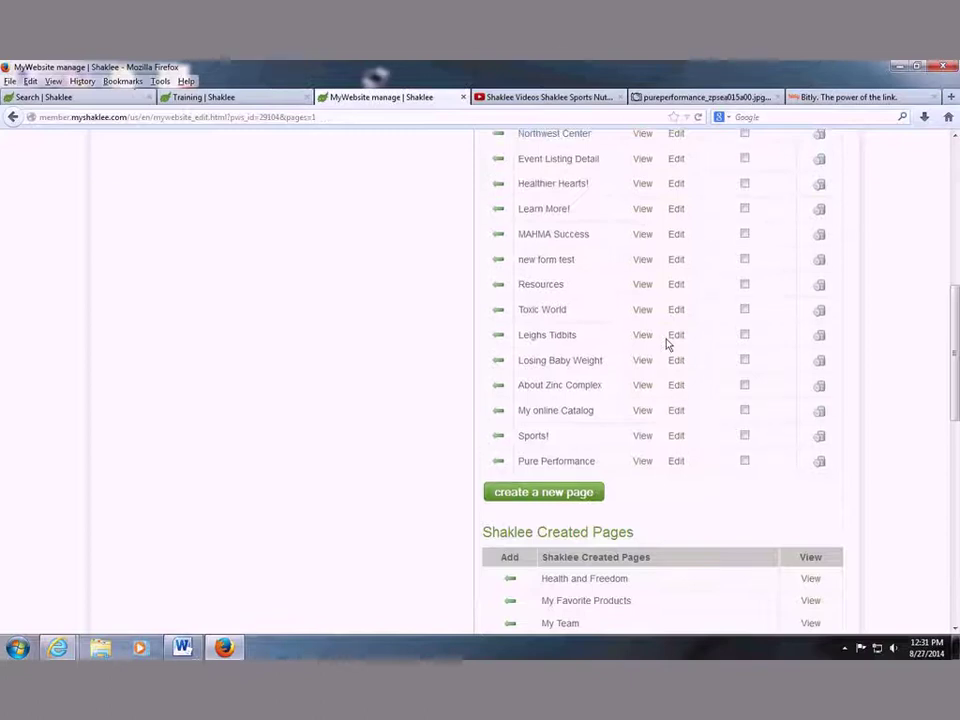
{"action": "scroll", "coordinate": [668, 344], "scroll_direction": "up", "scroll_amount": 2}
{"action": "scroll", "coordinate": [669, 343], "scroll_direction": "up", "scroll_amount": 2}
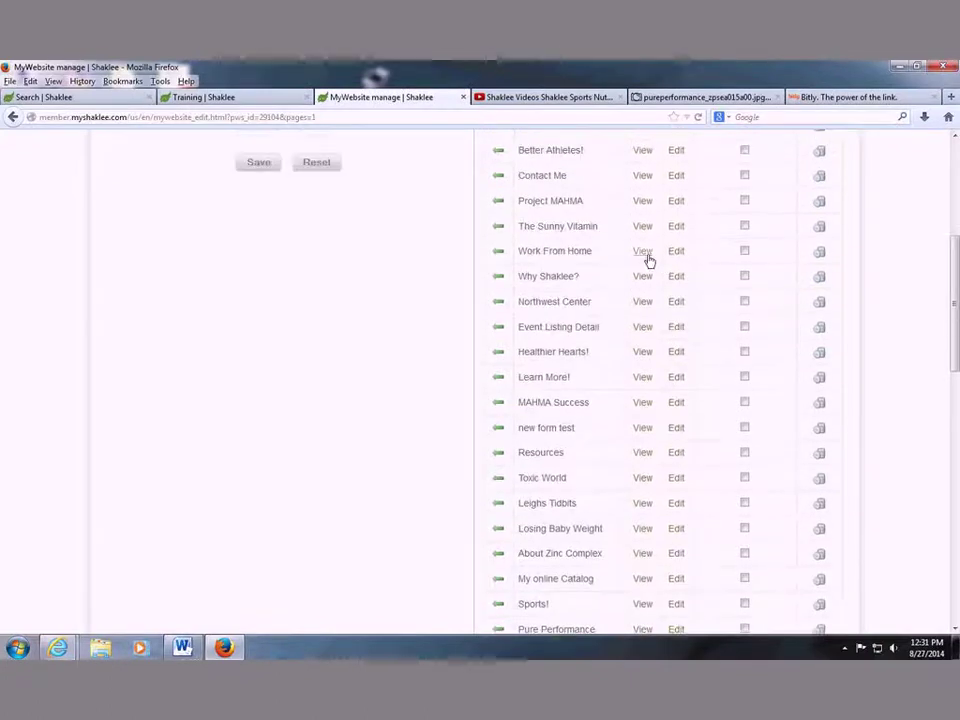
{"action": "left_click", "coordinate": [645, 254]}
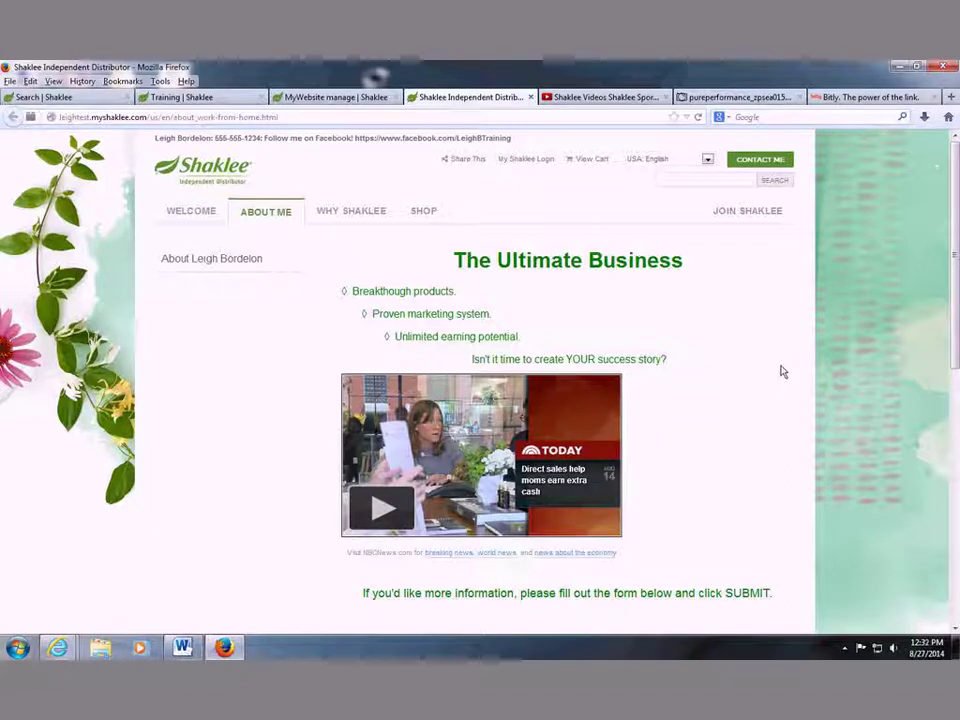
Scroll down the Work From Home page to the inquiry form fields and Submit button.
{"action": "scroll", "coordinate": [553, 355], "scroll_direction": "down", "scroll_amount": 3}
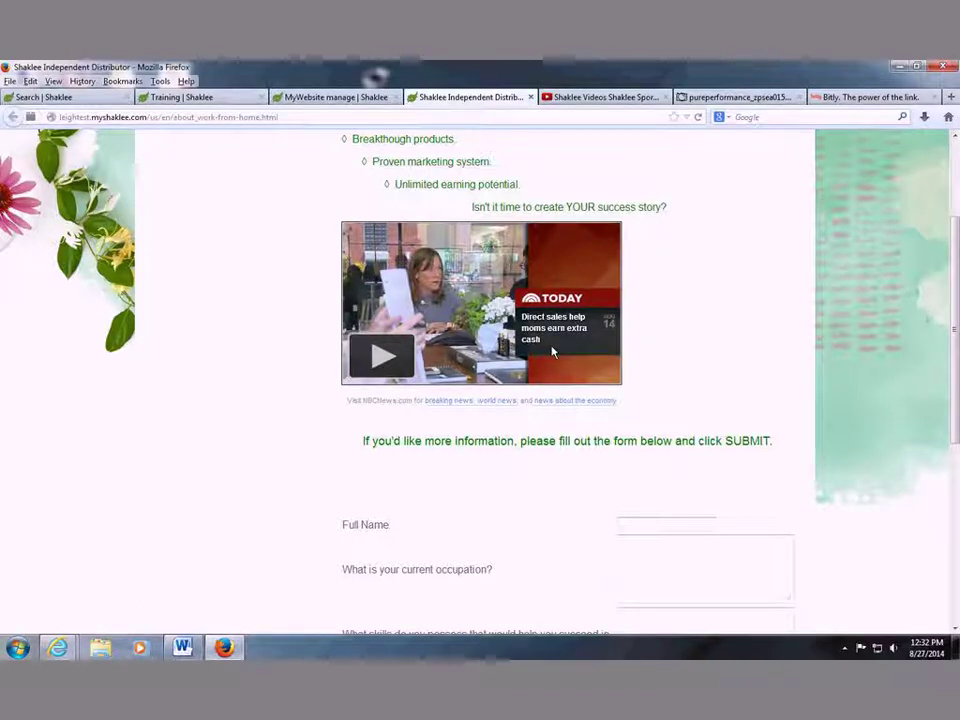
{"action": "scroll", "coordinate": [551, 347], "scroll_direction": "down", "scroll_amount": 5}
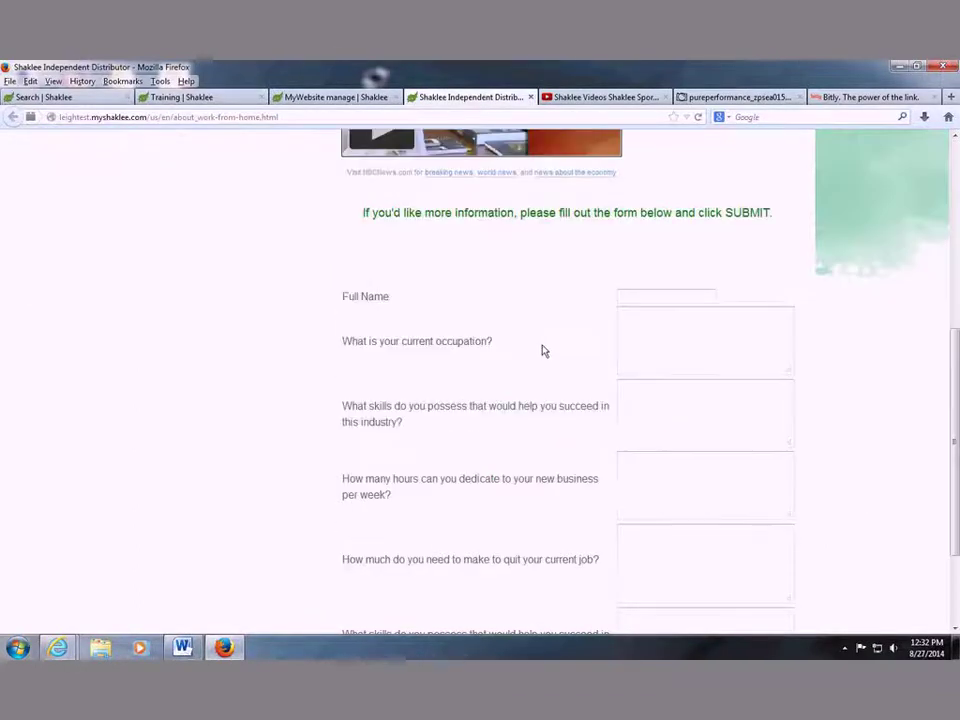
{"action": "scroll", "coordinate": [619, 379], "scroll_direction": "down", "scroll_amount": 2}
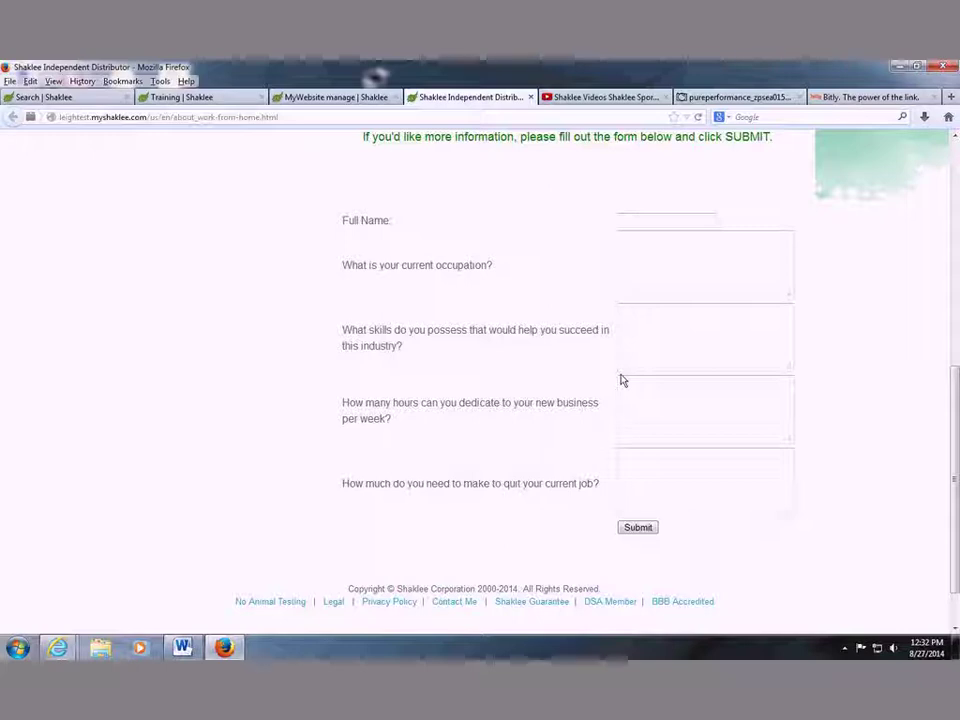
Look over the inquiry form's questions, then go back to the MyWebsite page manager tab.
{"action": "left_click", "coordinate": [703, 491]}
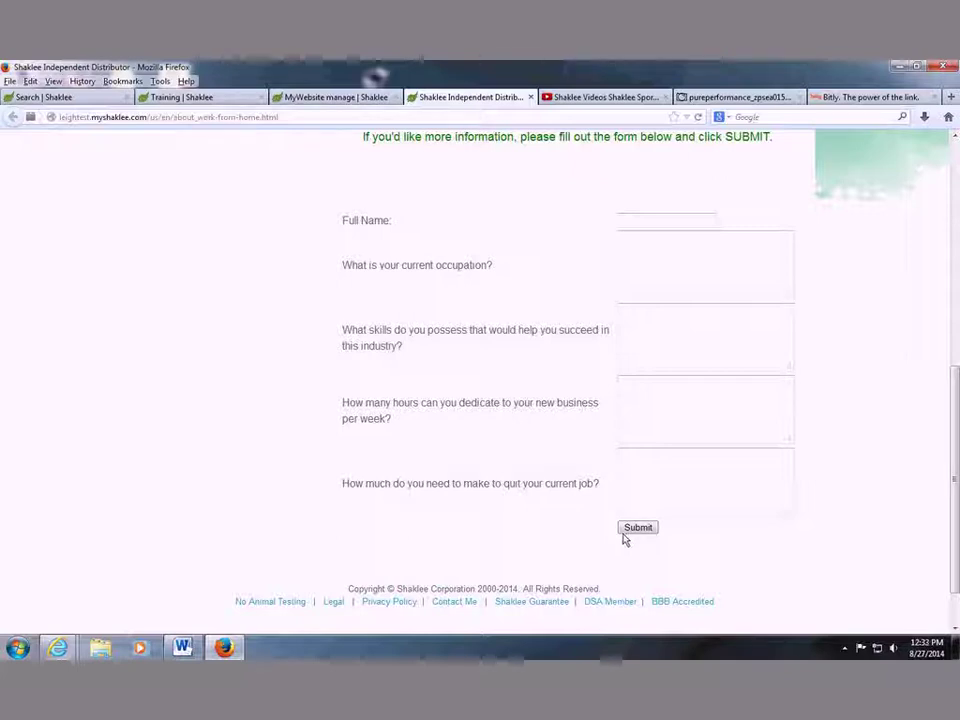
{"action": "scroll", "coordinate": [613, 461], "scroll_direction": "up", "scroll_amount": 5}
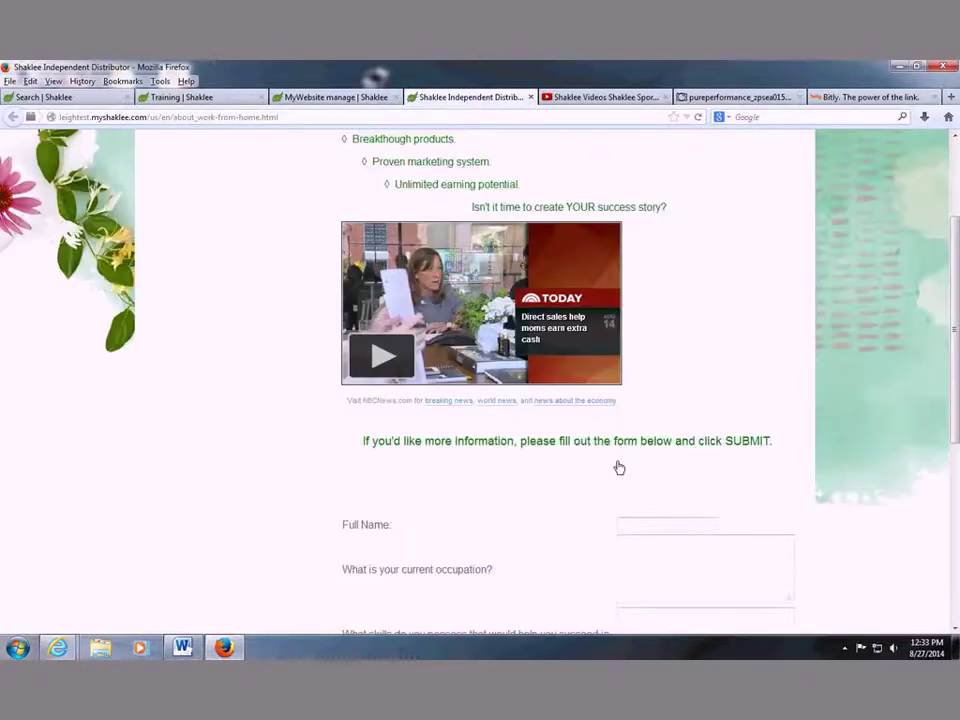
{"action": "scroll", "coordinate": [623, 465], "scroll_direction": "up", "scroll_amount": 1}
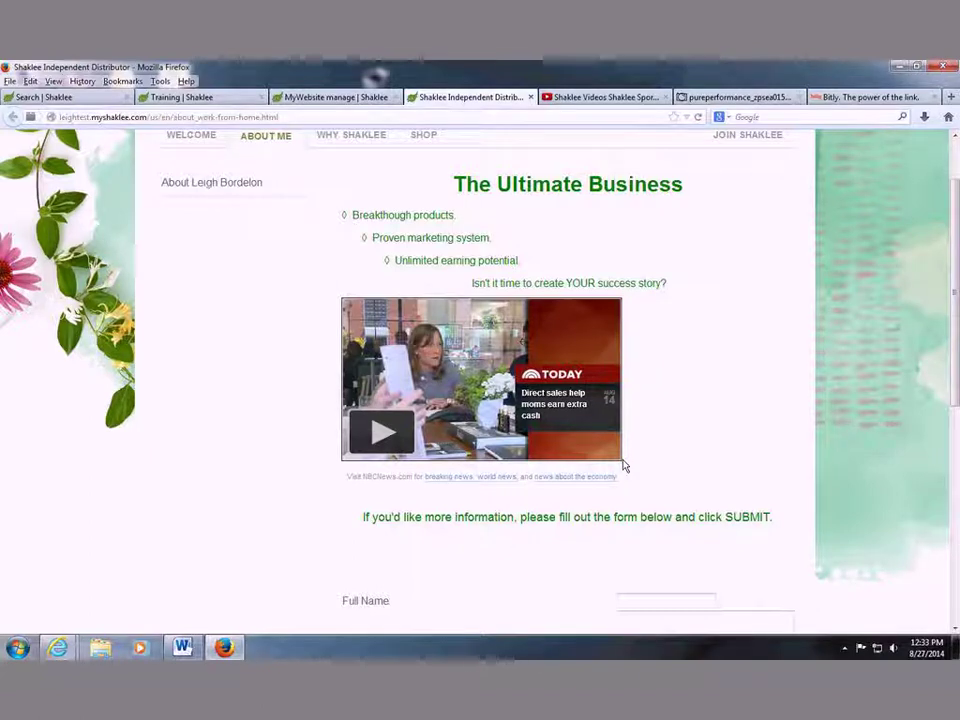
{"action": "scroll", "coordinate": [617, 437], "scroll_direction": "down", "scroll_amount": 3}
{"action": "scroll", "coordinate": [617, 437], "scroll_direction": "down", "scroll_amount": 1}
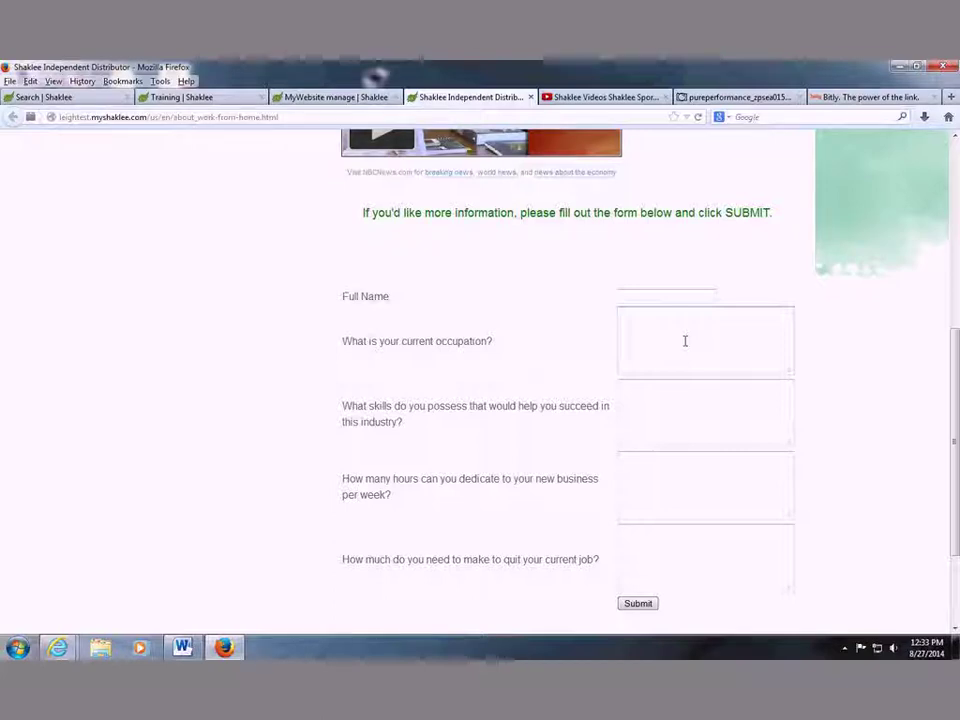
{"action": "left_click", "coordinate": [300, 97]}
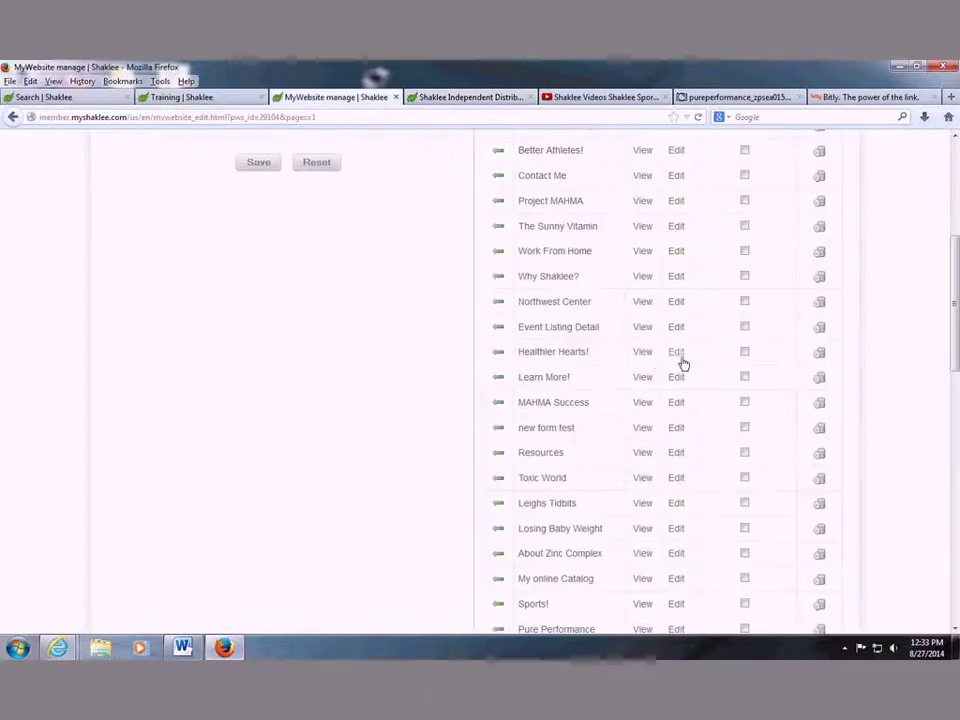
{"action": "left_click", "coordinate": [680, 358]}
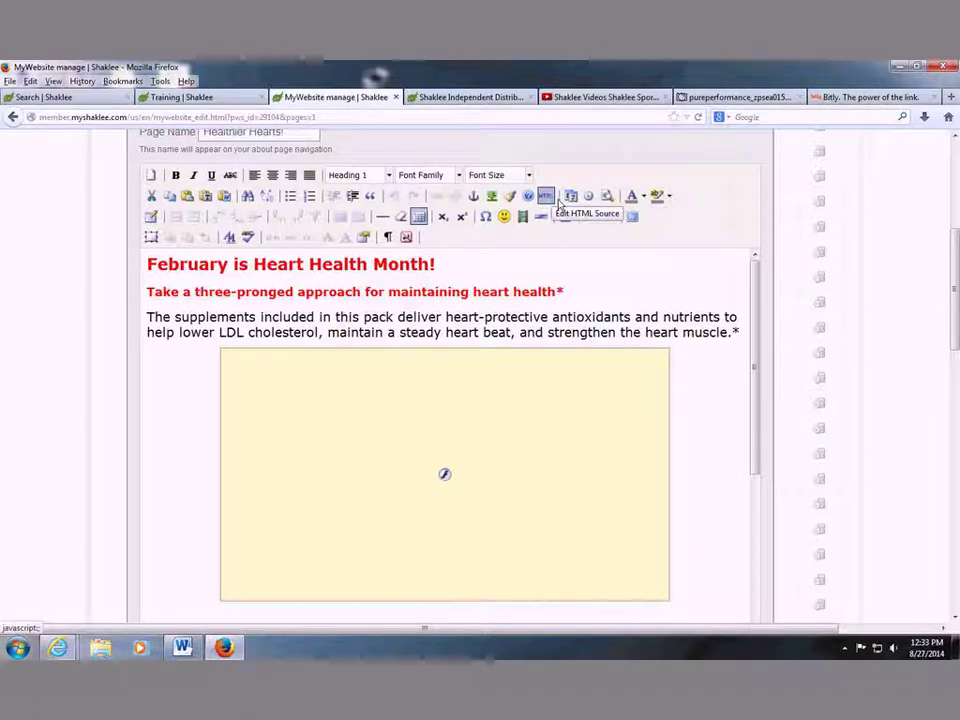
{"action": "scroll", "coordinate": [799, 360], "scroll_direction": "down", "scroll_amount": 5}
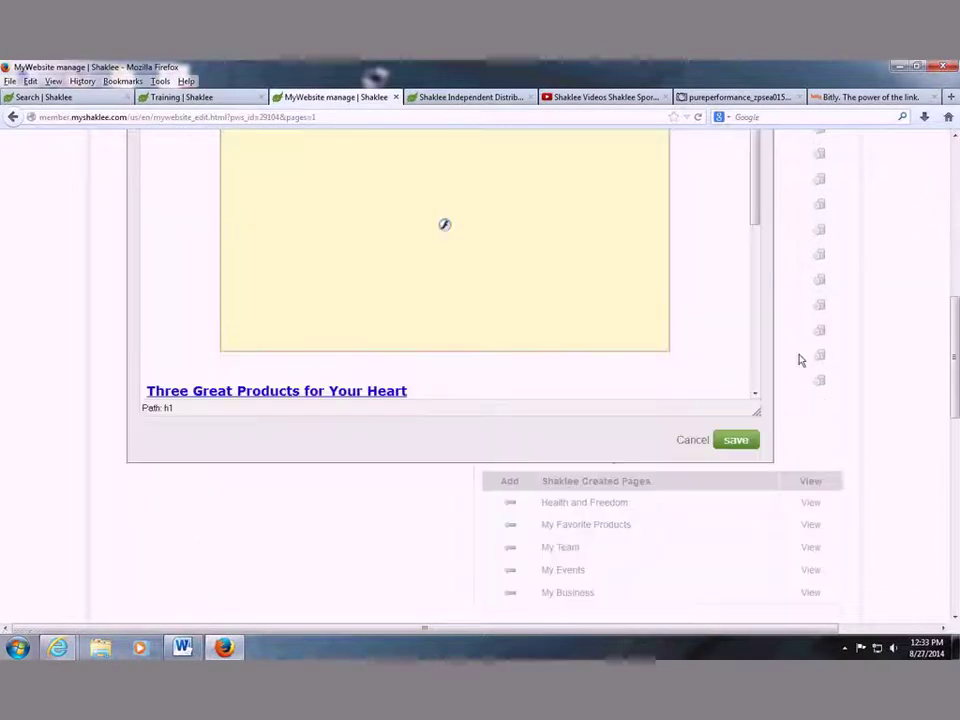
{"action": "left_click", "coordinate": [697, 442]}
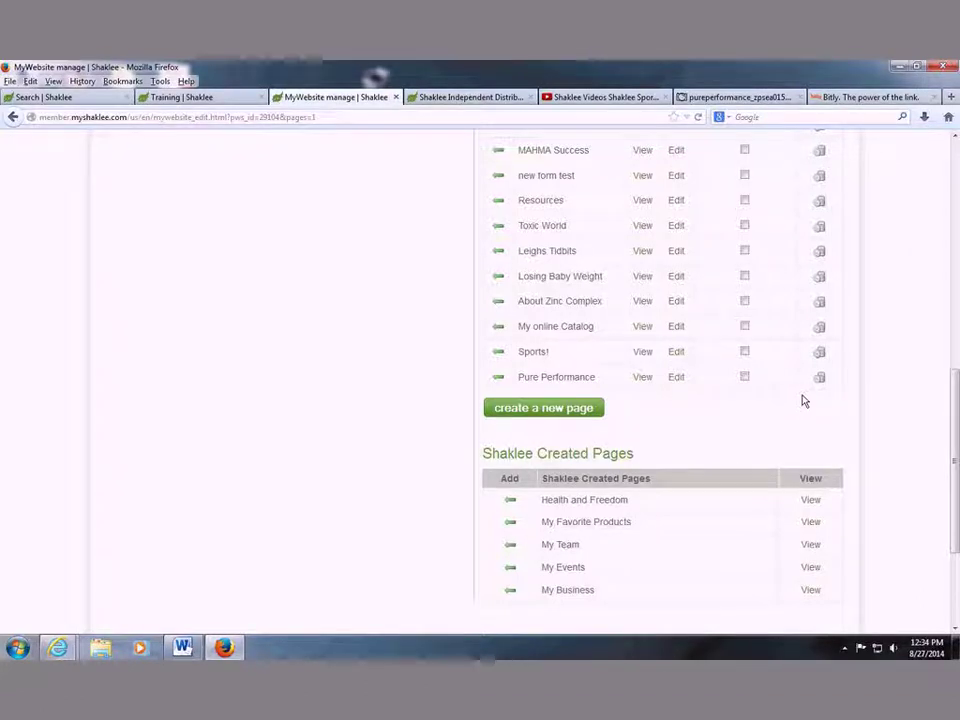
{"action": "scroll", "coordinate": [790, 386], "scroll_direction": "up", "scroll_amount": 2}
{"action": "scroll", "coordinate": [790, 386], "scroll_direction": "up", "scroll_amount": 2}
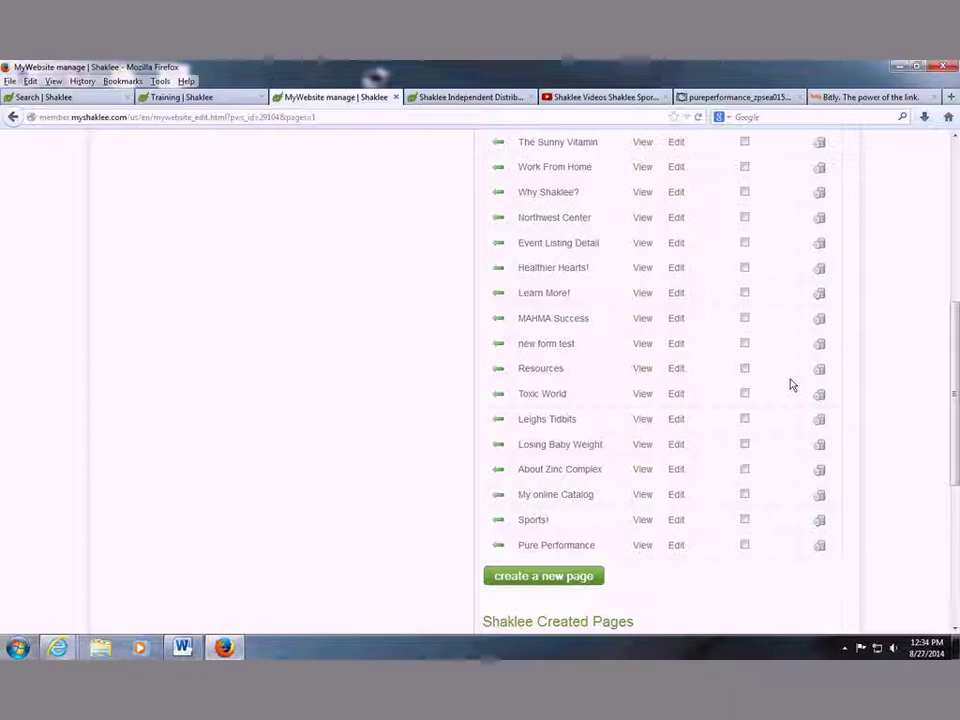
{"action": "scroll", "coordinate": [790, 385], "scroll_direction": "up", "scroll_amount": 2}
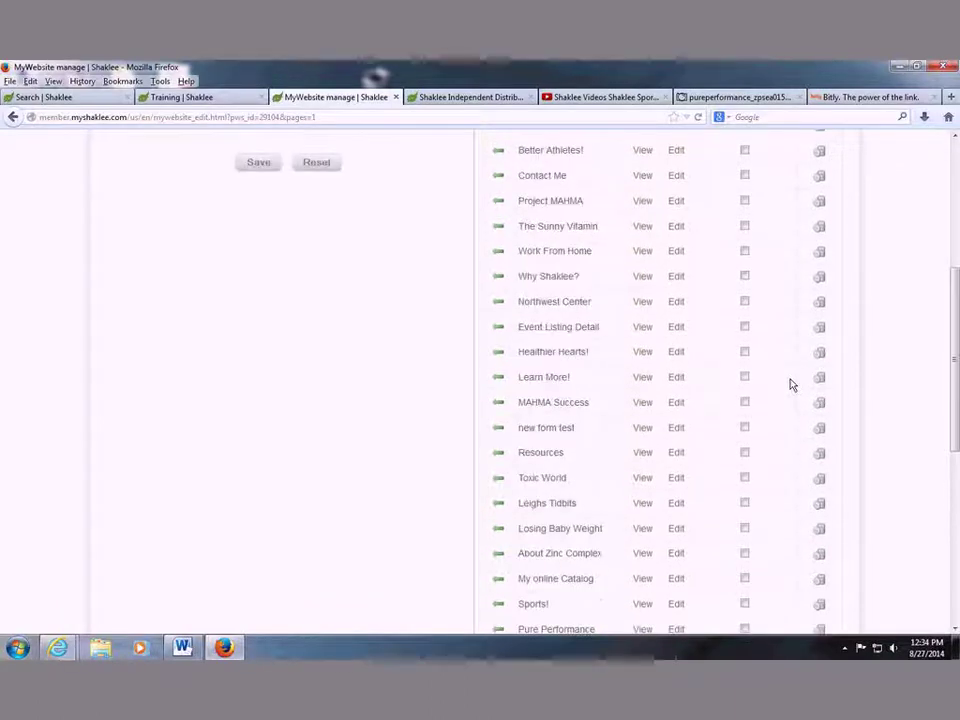
{"action": "scroll", "coordinate": [788, 385], "scroll_direction": "up", "scroll_amount": 2}
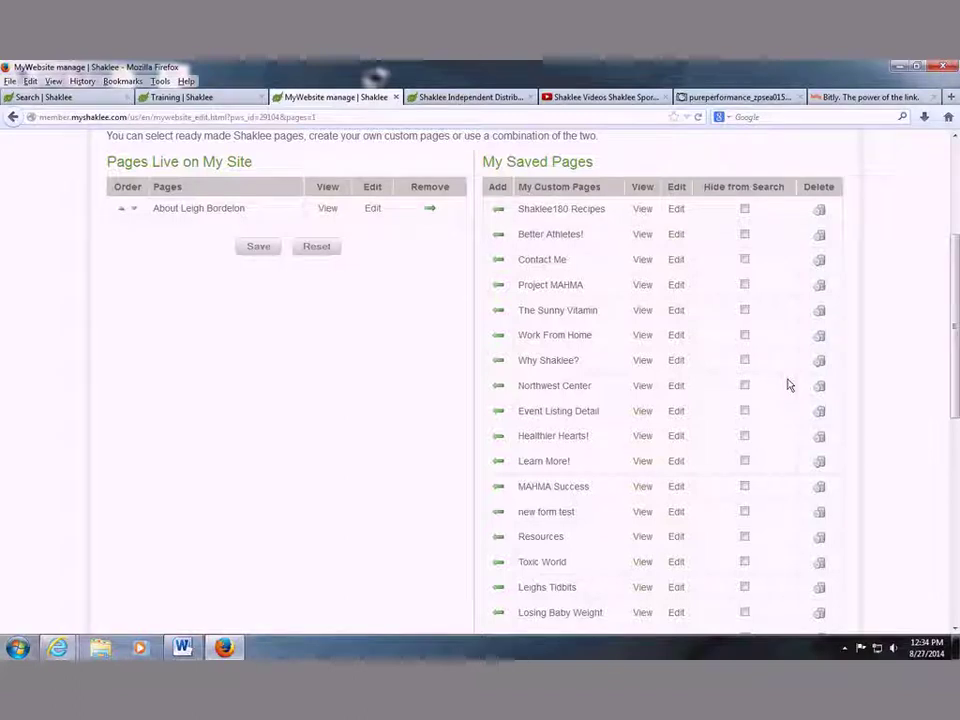
{"action": "scroll", "coordinate": [788, 385], "scroll_direction": "down", "scroll_amount": 3}
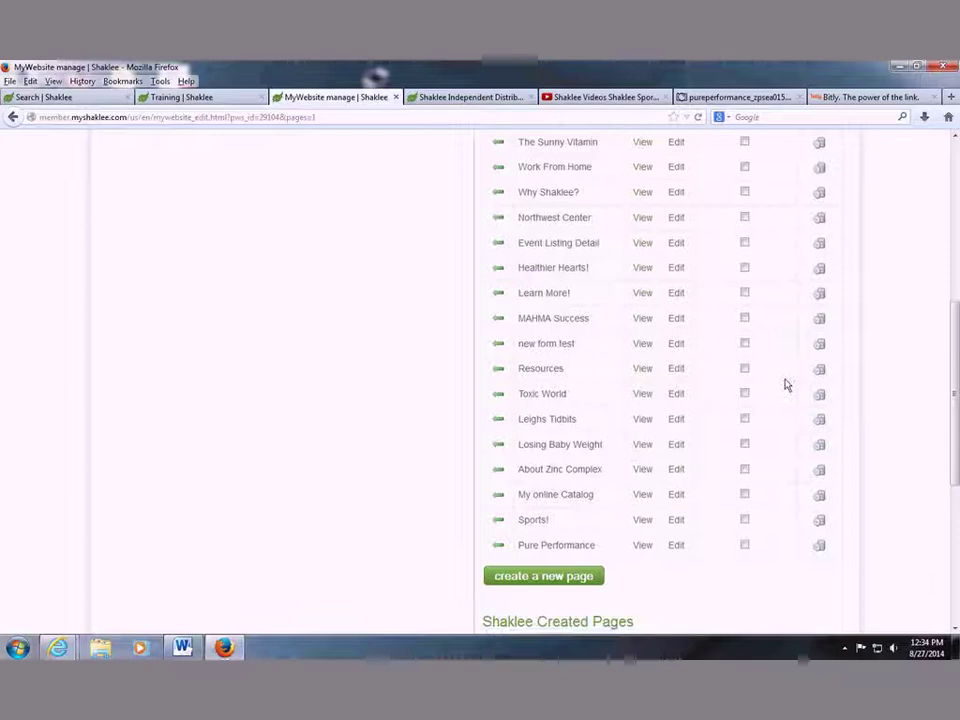
{"action": "scroll", "coordinate": [786, 385], "scroll_direction": "up", "scroll_amount": 1}
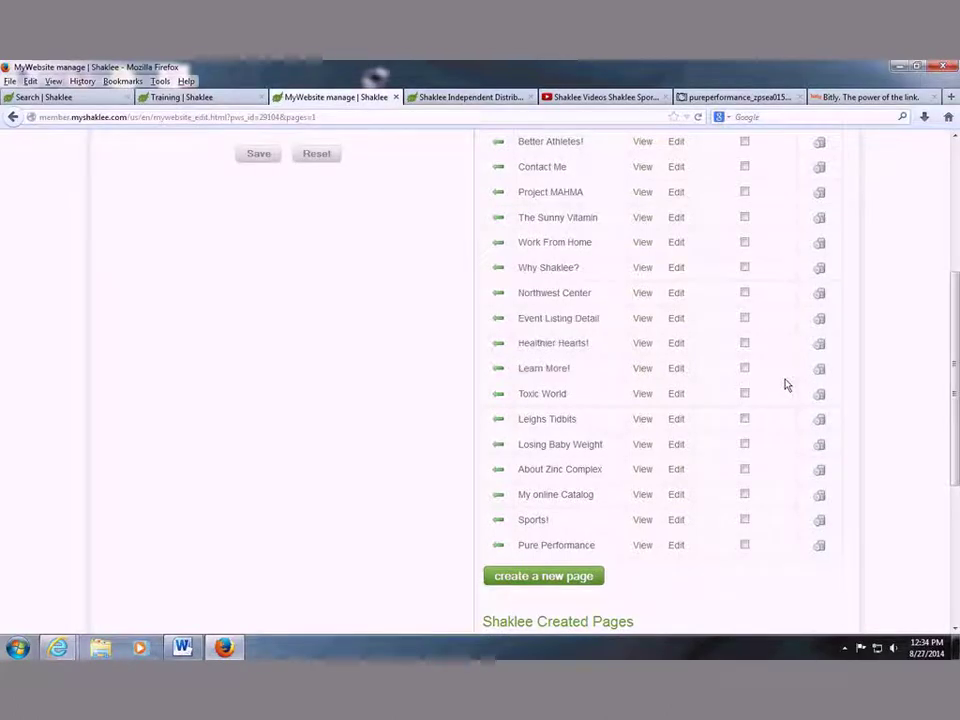
{"action": "scroll", "coordinate": [512, 304], "scroll_direction": "up", "scroll_amount": 2}
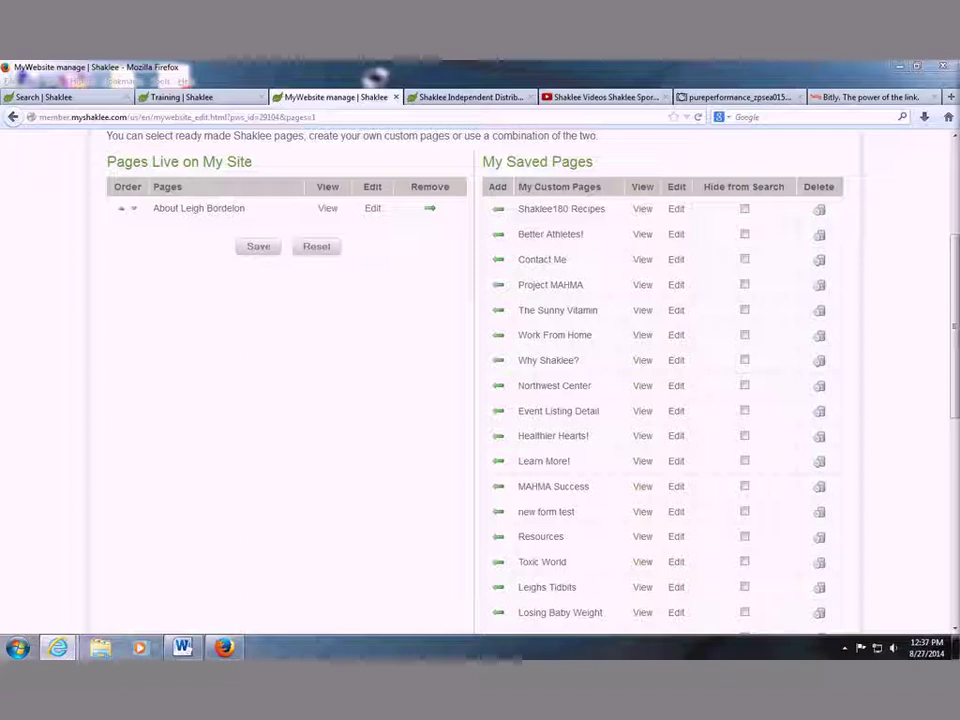
Go from Training to My Business Summary to Marketing Tools, showing Program Tools & Information.
{"action": "left_click", "coordinate": [181, 97]}
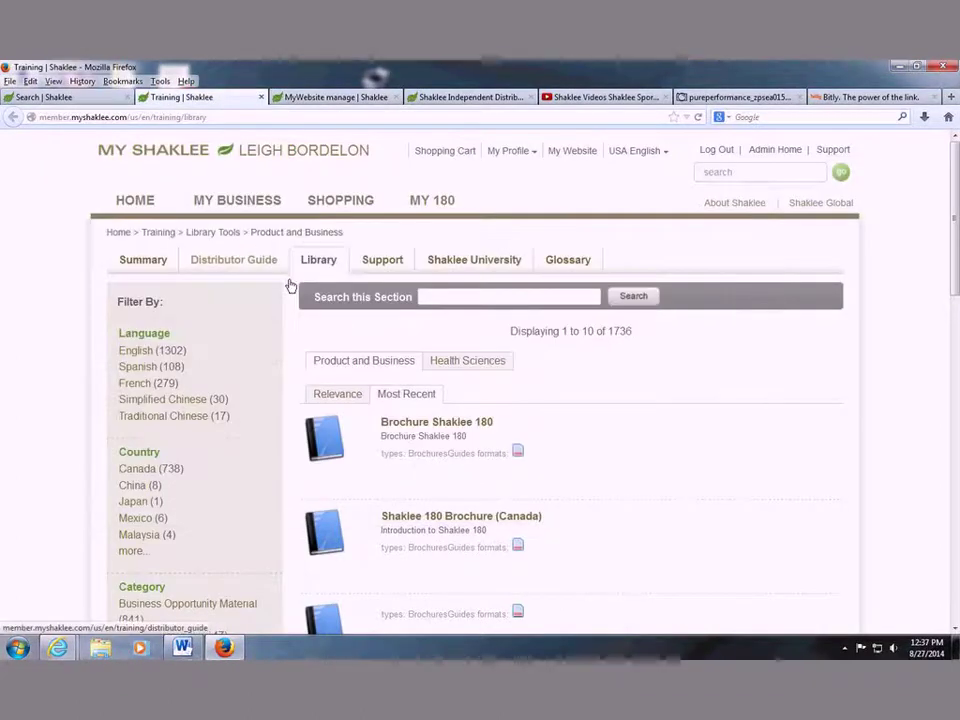
{"action": "left_click", "coordinate": [143, 265]}
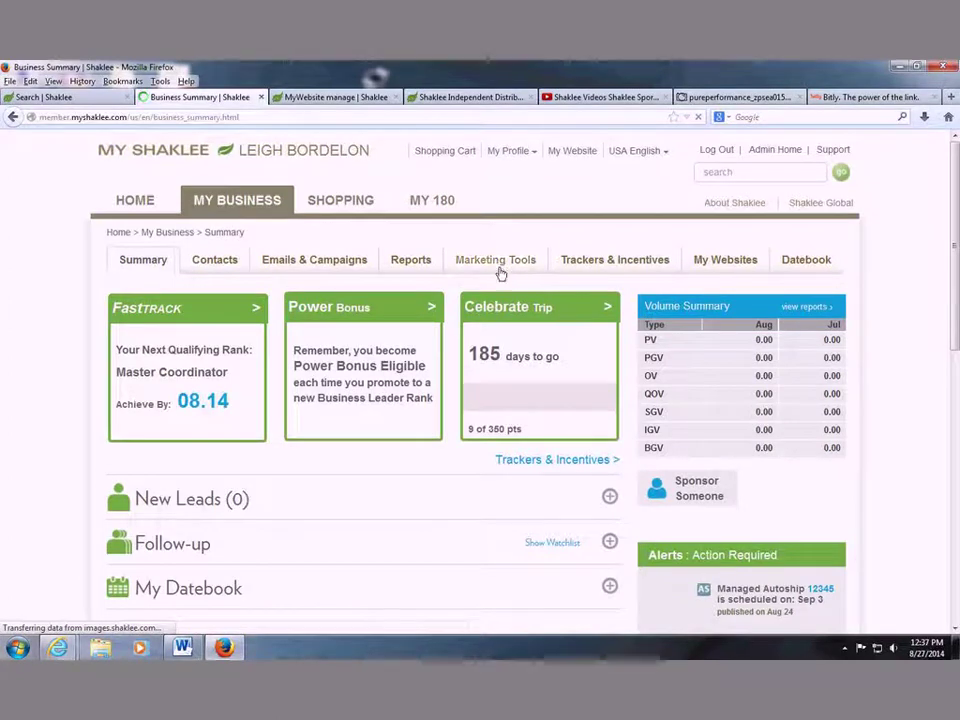
{"action": "left_click", "coordinate": [497, 262]}
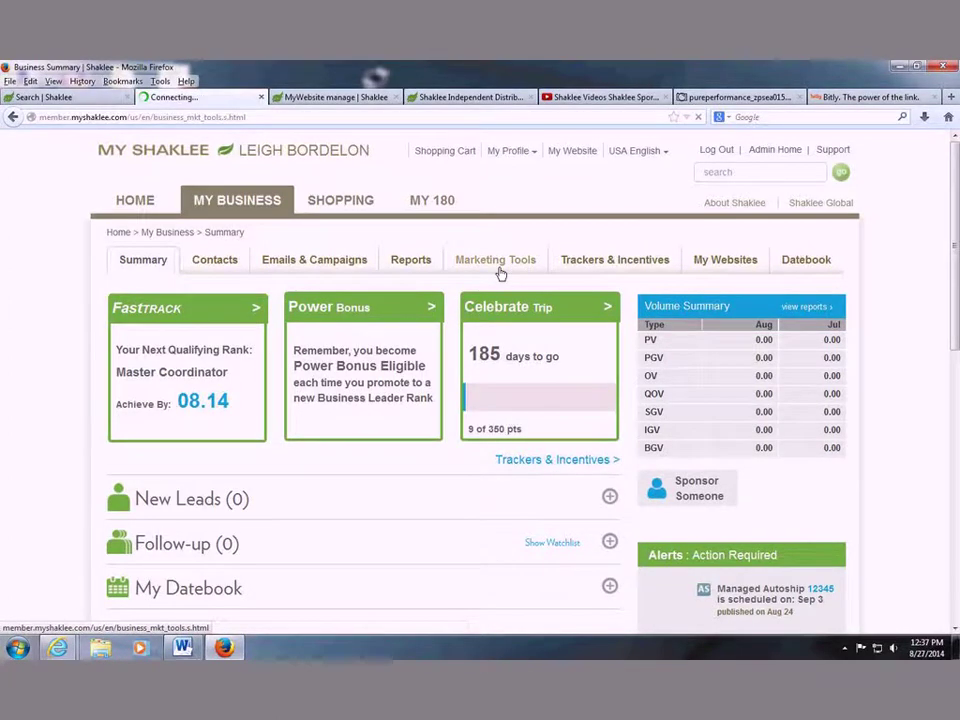
{"action": "scroll", "coordinate": [744, 467], "scroll_direction": "down", "scroll_amount": 10}
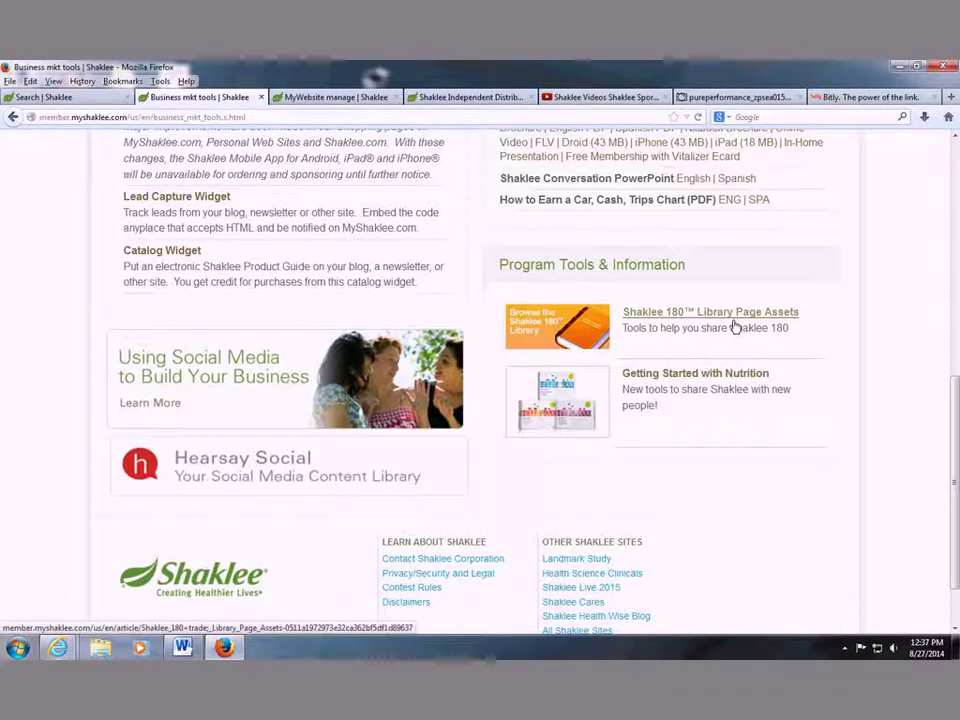
Switch back to the MyWebsite page manager tab.
{"action": "left_click", "coordinate": [335, 97]}
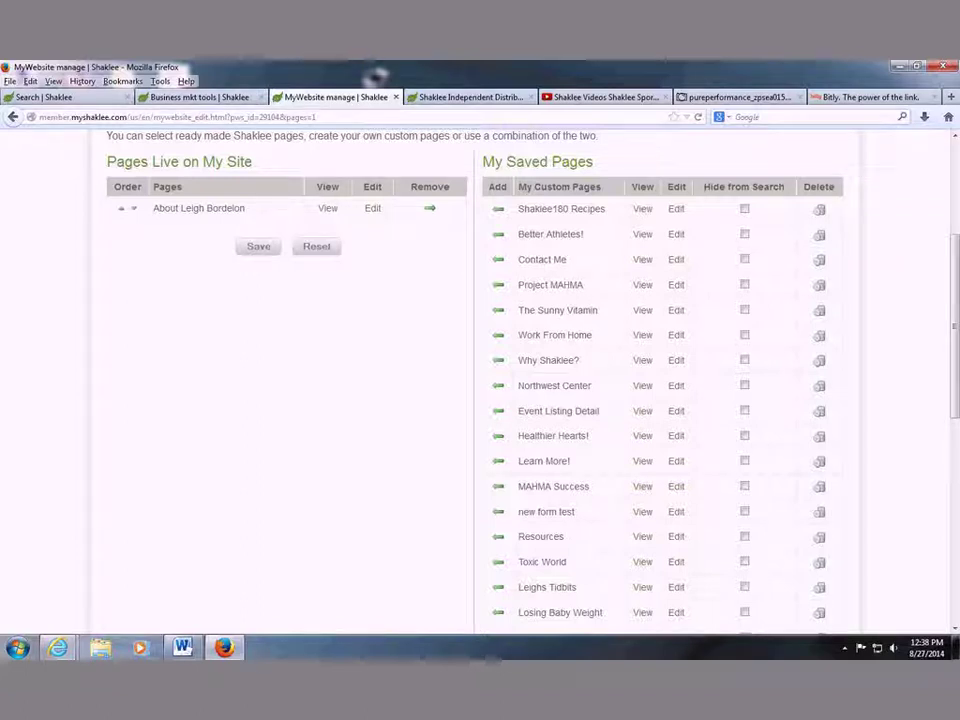
View the Project MAHMA page on the live site.
{"action": "left_click", "coordinate": [645, 288]}
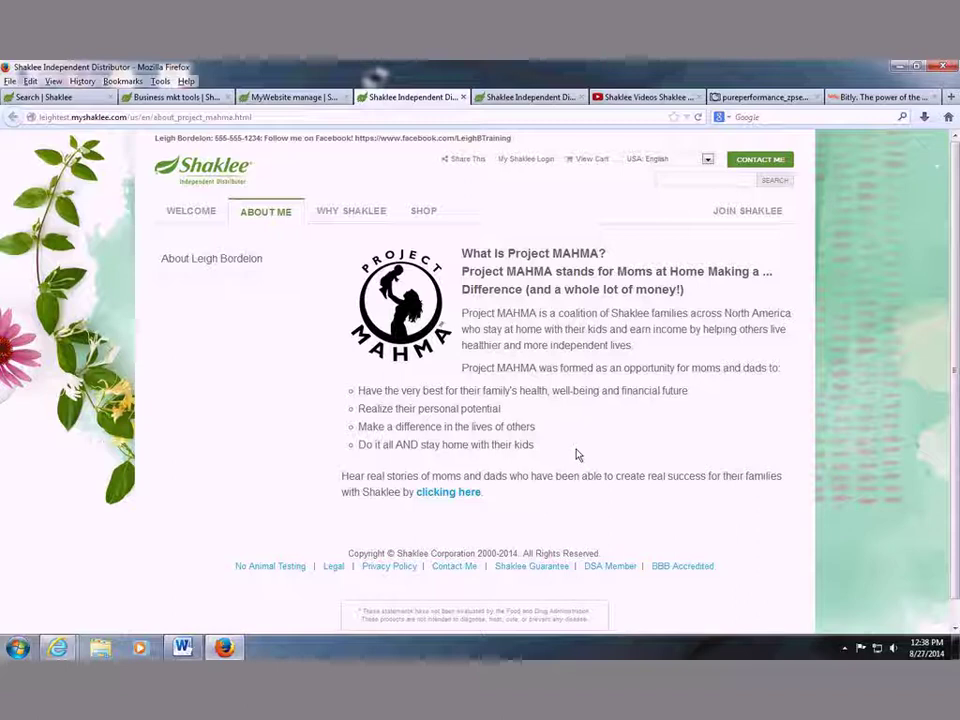
Follow Real MAHMAs and Learn More About Project MAHMA to Resources, then open Contact Me.
{"action": "left_click", "coordinate": [464, 504]}
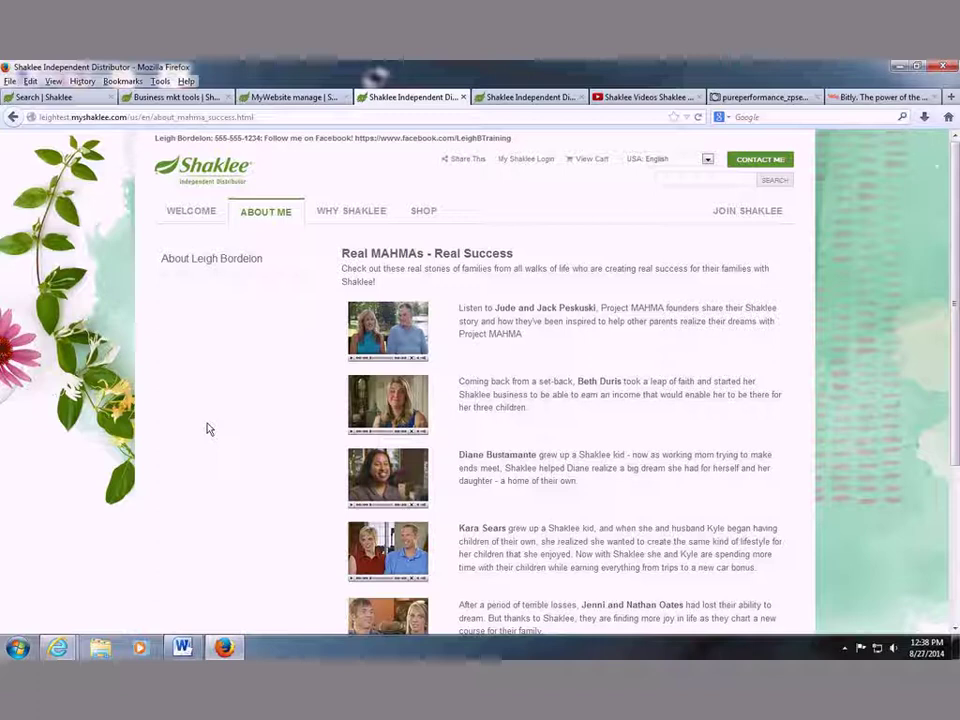
{"action": "scroll", "coordinate": [236, 339], "scroll_direction": "down", "scroll_amount": 3}
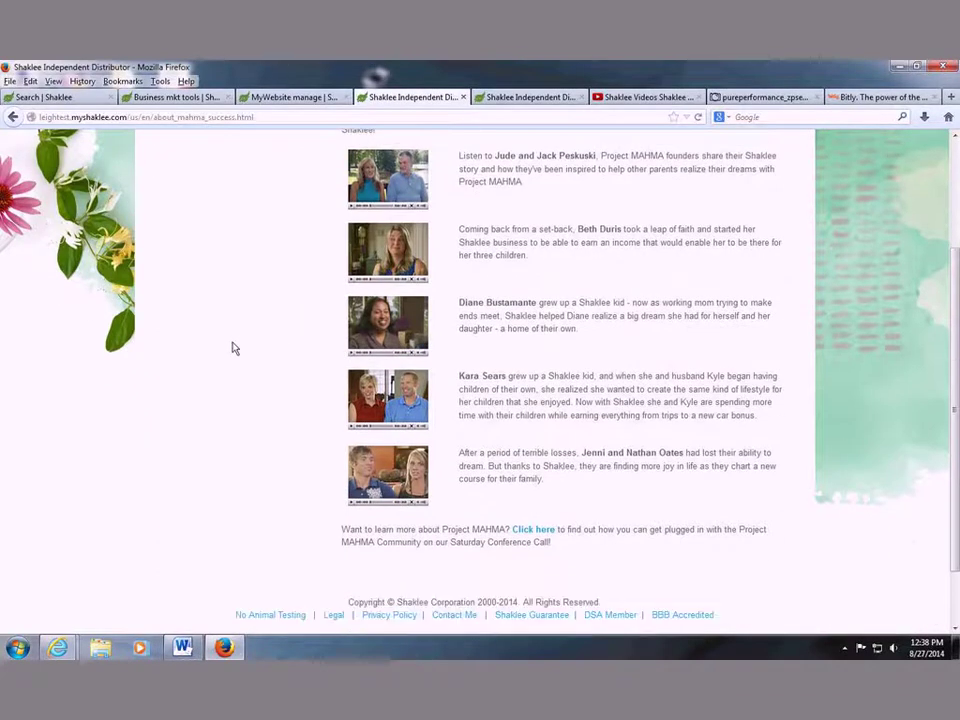
{"action": "scroll", "coordinate": [231, 347], "scroll_direction": "down", "scroll_amount": 1}
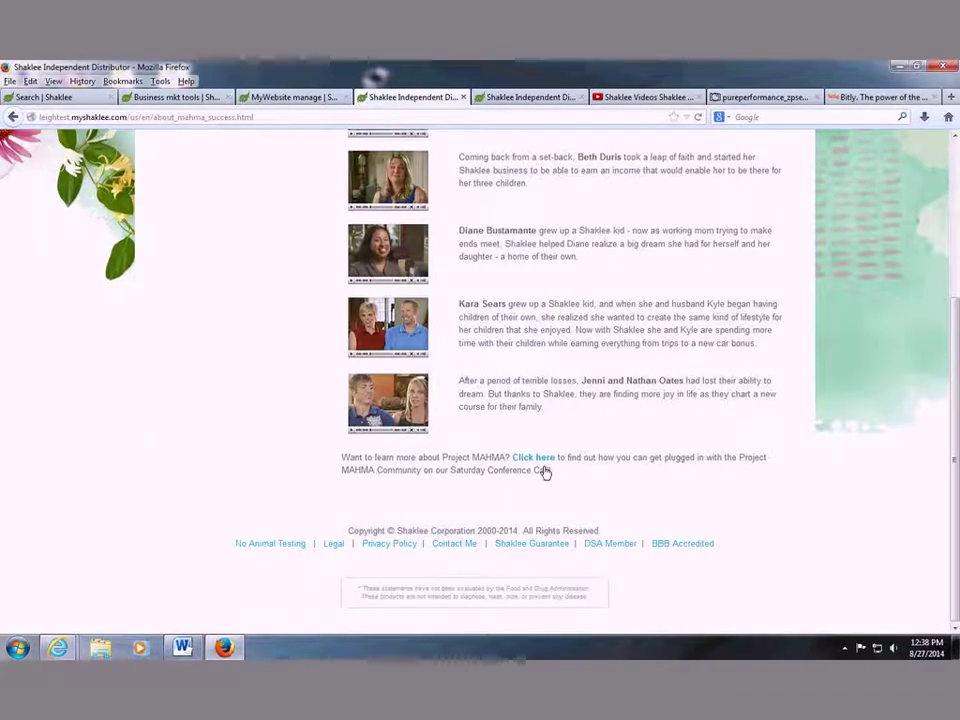
{"action": "left_click", "coordinate": [544, 469]}
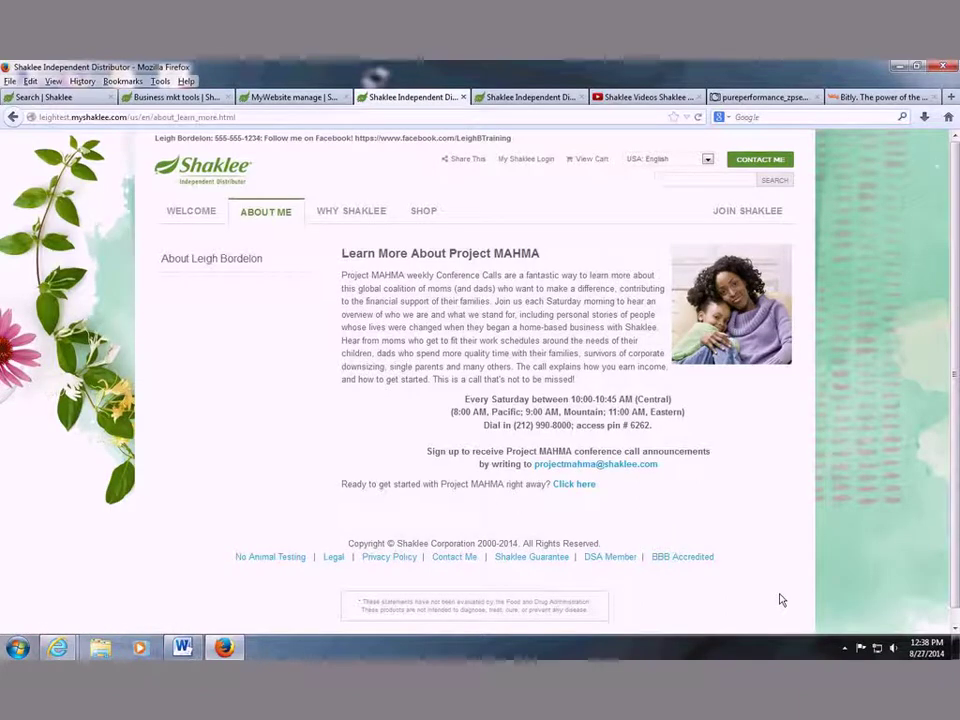
{"action": "left_click", "coordinate": [591, 494]}
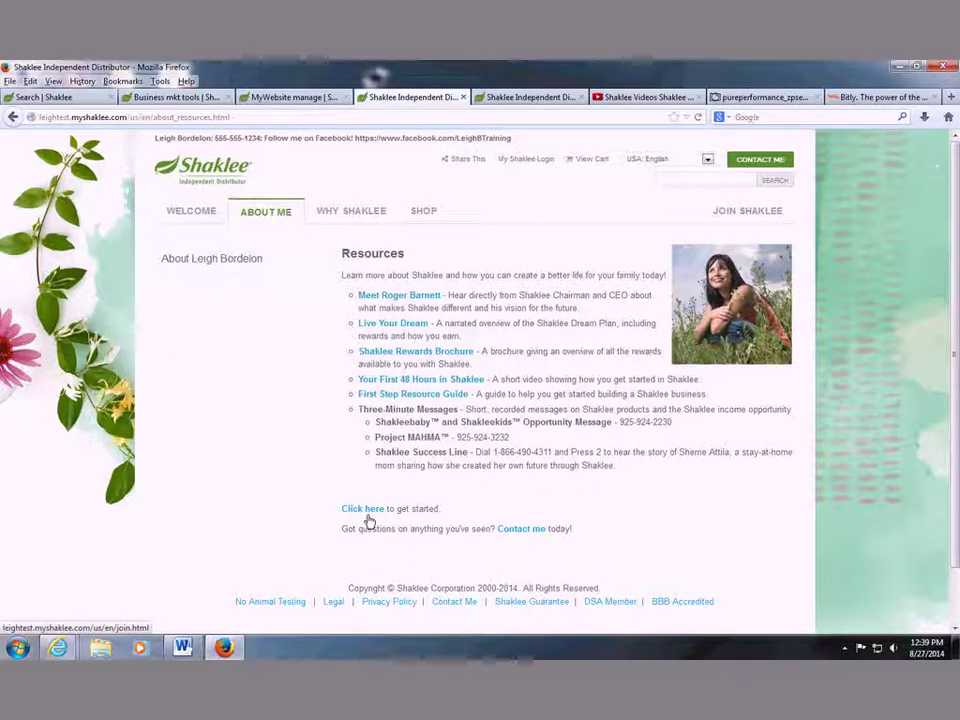
{"action": "left_click", "coordinate": [530, 538]}
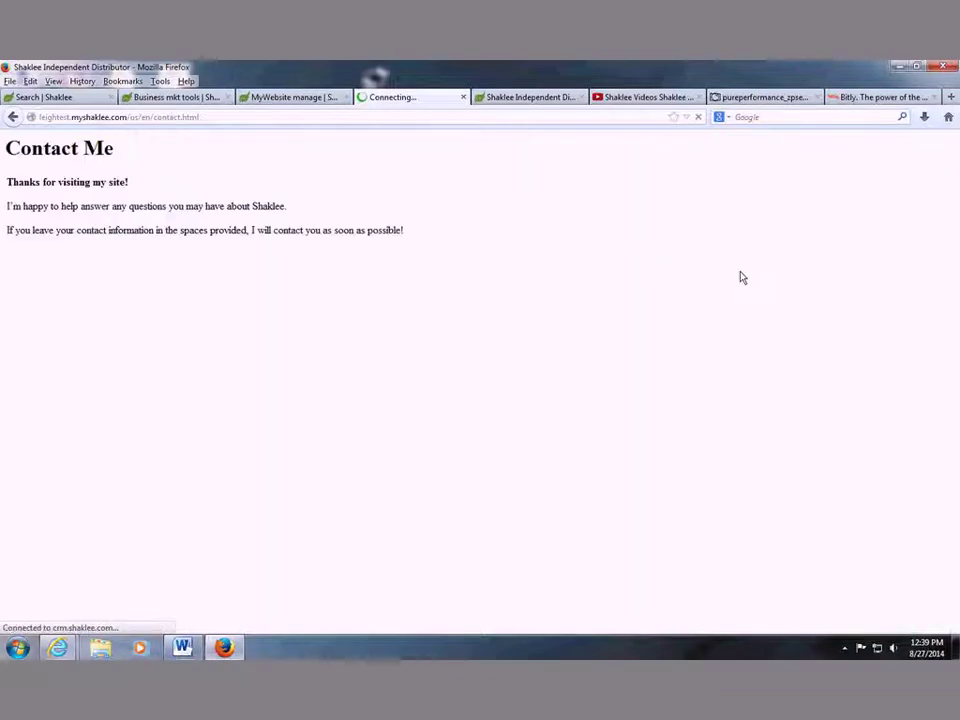
Return to the Resources page and close the Contact Me pop-up.
{"action": "left_click", "coordinate": [13, 117]}
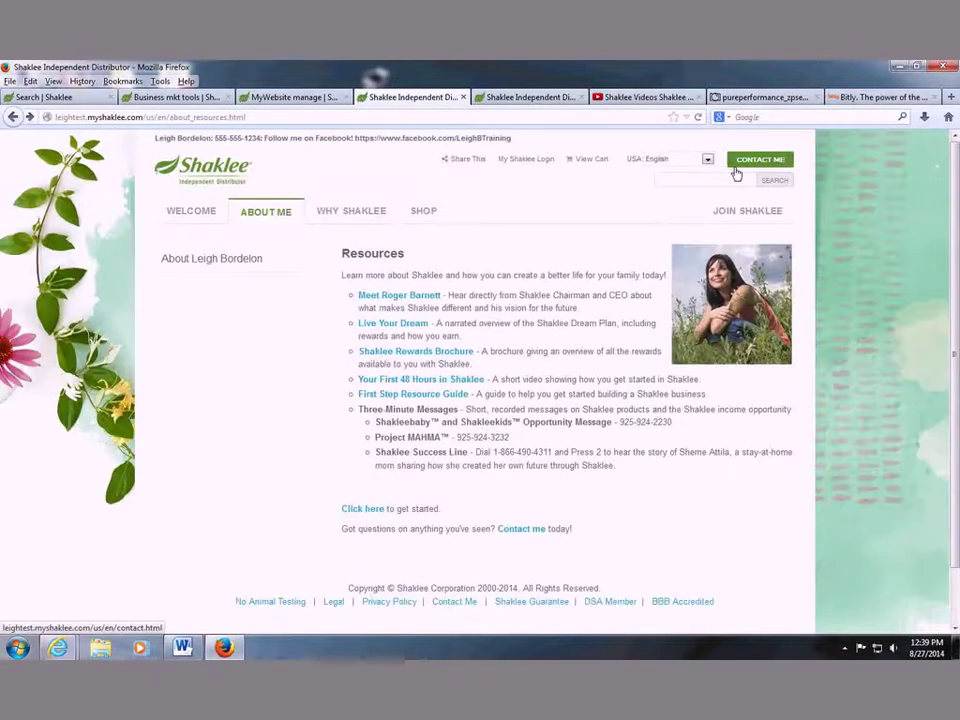
{"action": "left_click", "coordinate": [737, 168]}
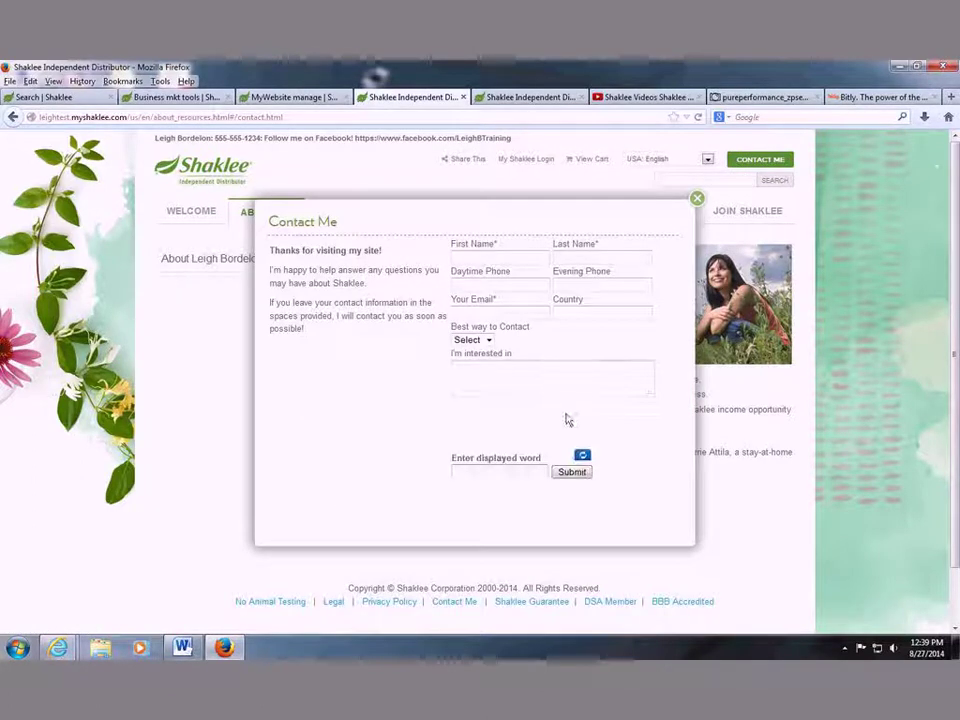
{"action": "left_click", "coordinate": [697, 198]}
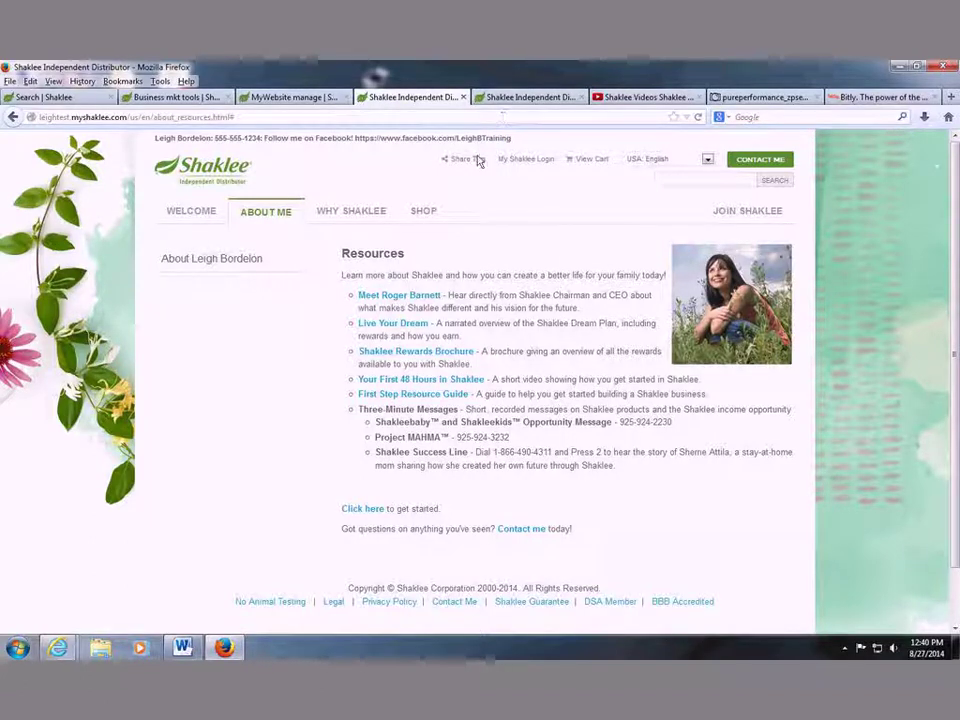
Close the four leftover tabs and bring up the full Share This service list for Resources.
{"action": "left_click", "coordinate": [576, 97]}
{"action": "left_click", "coordinate": [576, 97]}
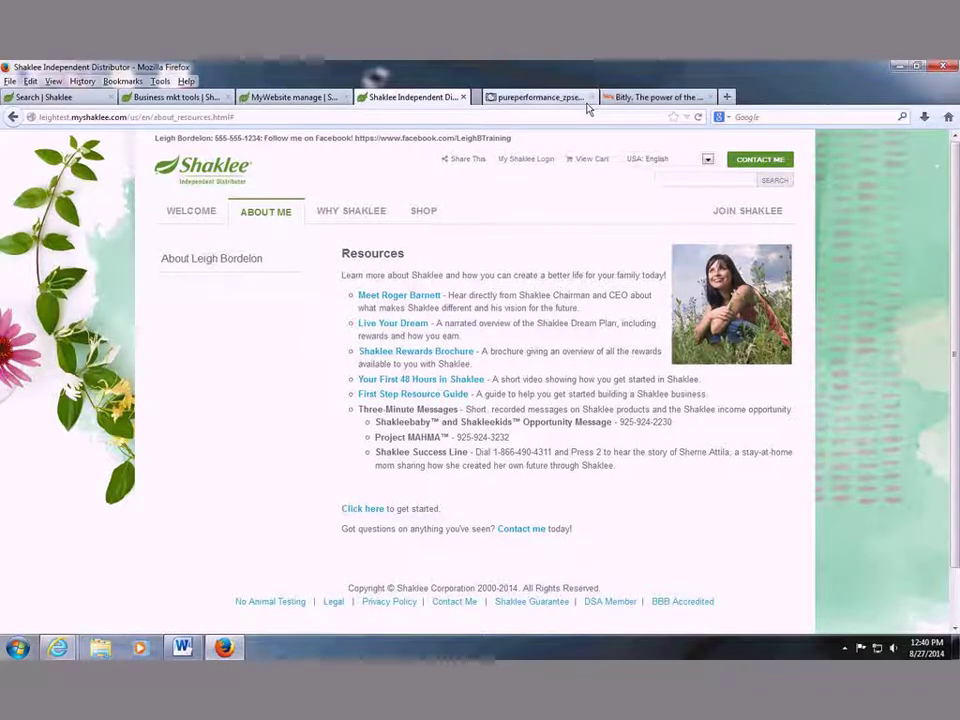
{"action": "left_click", "coordinate": [590, 97]}
{"action": "left_click", "coordinate": [581, 97]}
{"action": "mouse_move", "coordinate": [466, 159]}
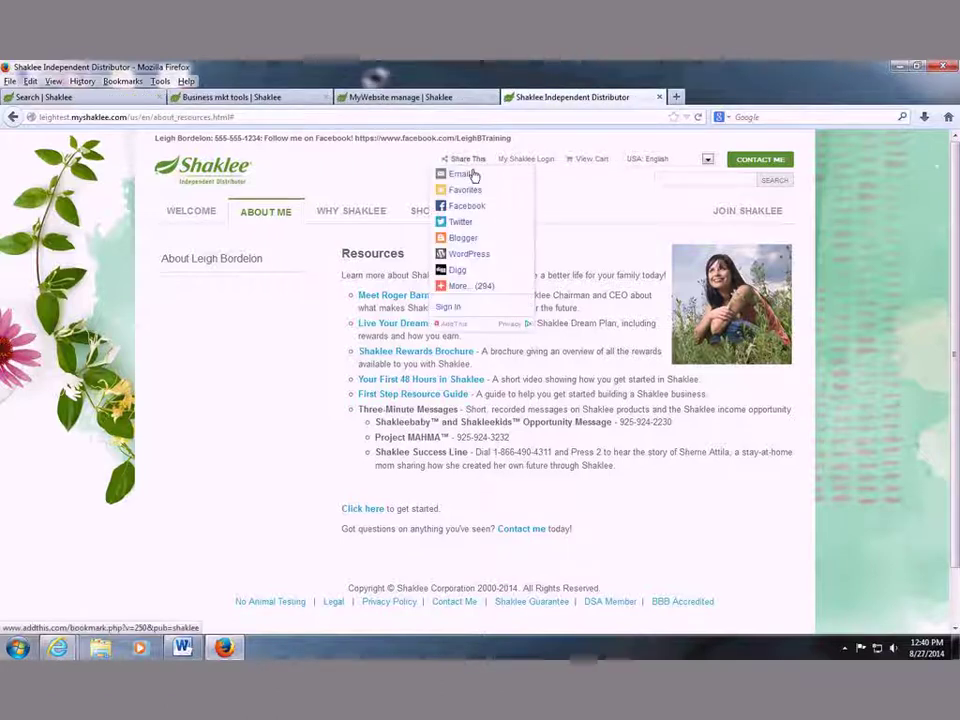
{"action": "left_click", "coordinate": [469, 287]}
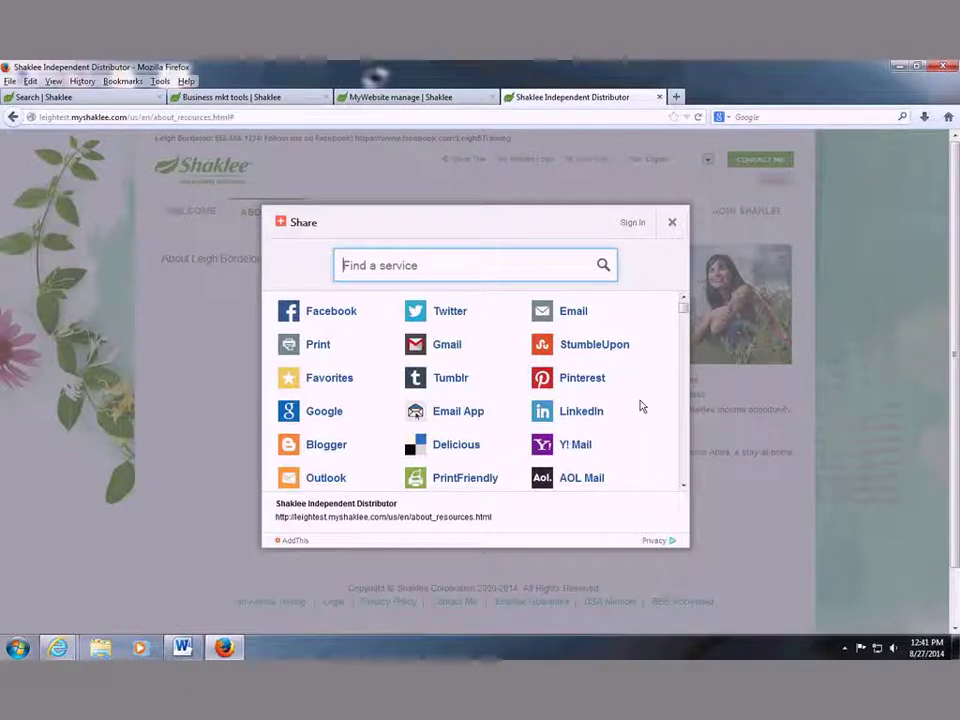
Browse the AddThis sharing services, close the Share dialog, and start a new blank tab.
{"action": "scroll", "coordinate": [638, 405], "scroll_direction": "down", "scroll_amount": 1}
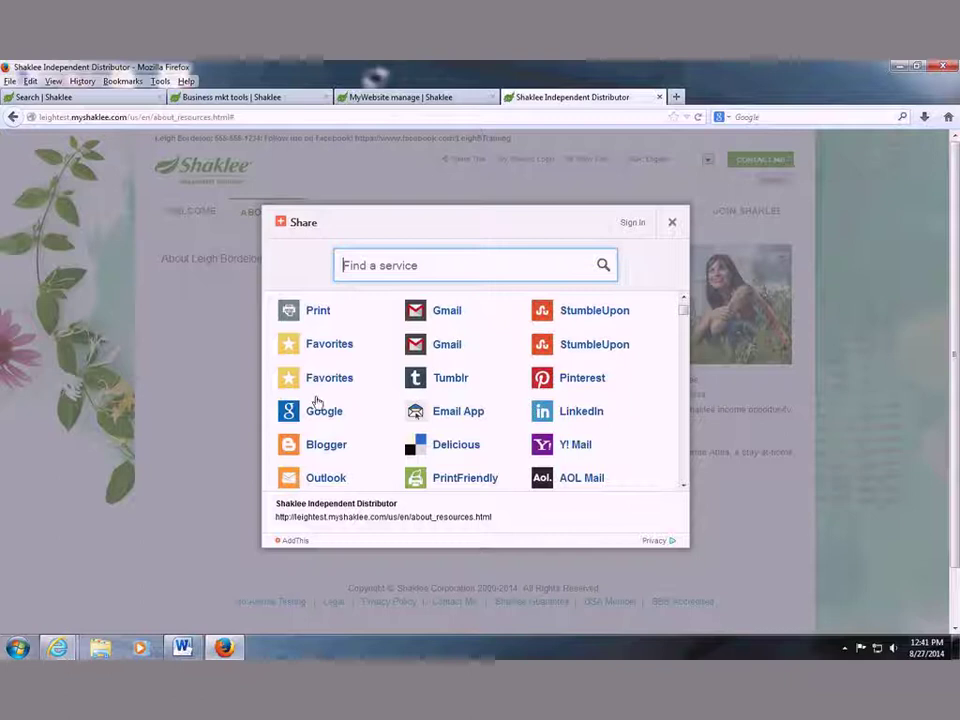
{"action": "scroll", "coordinate": [316, 402], "scroll_direction": "down", "scroll_amount": 1}
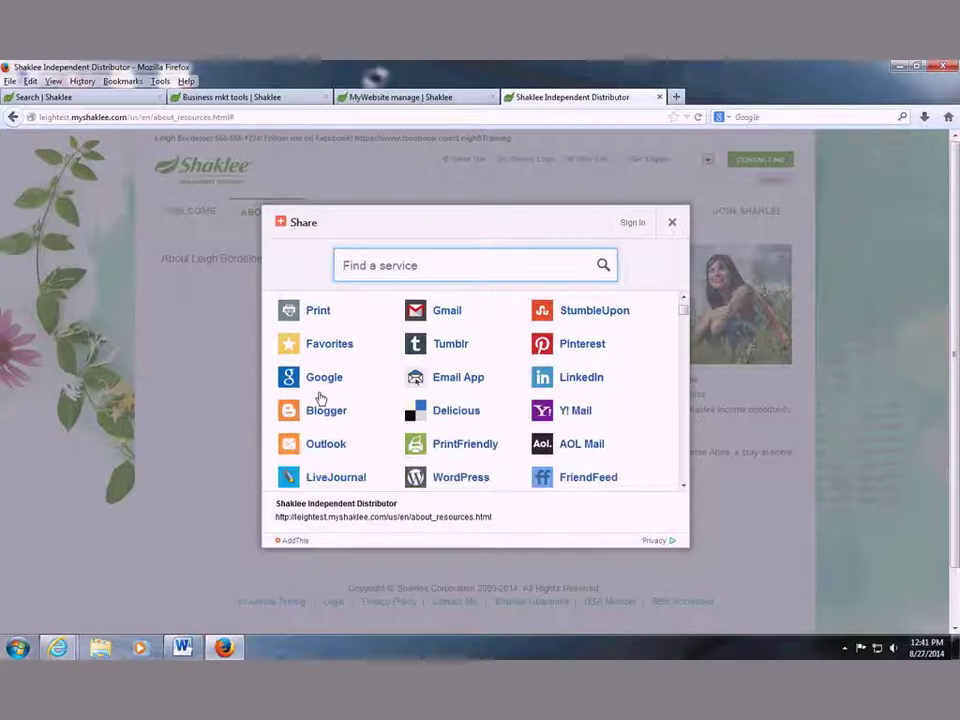
{"action": "scroll", "coordinate": [320, 398], "scroll_direction": "down", "scroll_amount": 1}
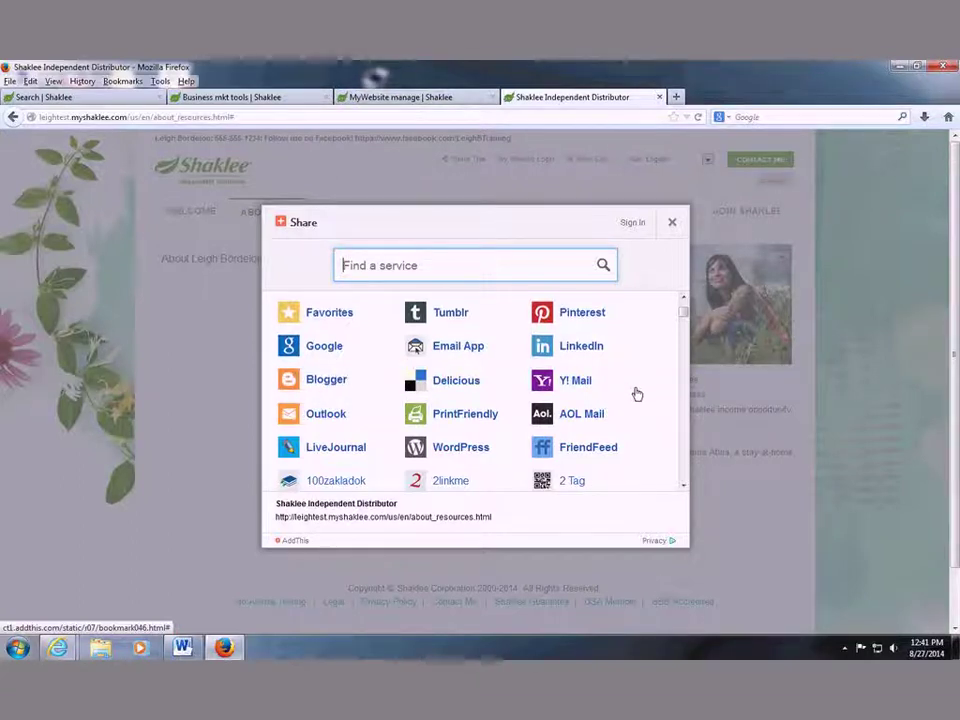
{"action": "scroll", "coordinate": [645, 437], "scroll_direction": "down", "scroll_amount": 5}
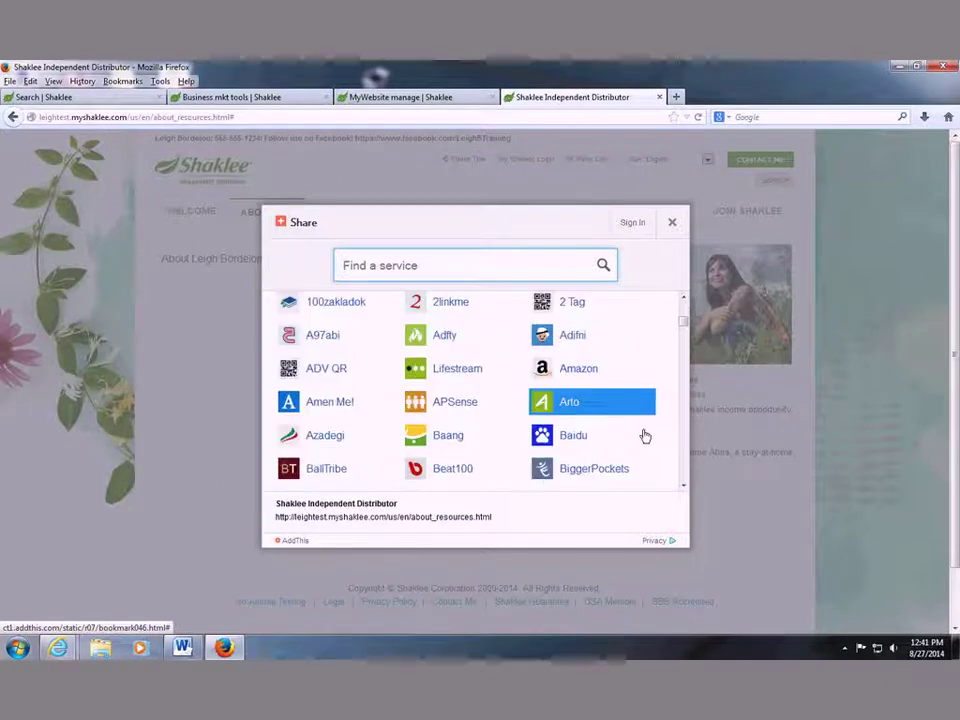
{"action": "scroll", "coordinate": [638, 459], "scroll_direction": "down", "scroll_amount": 2}
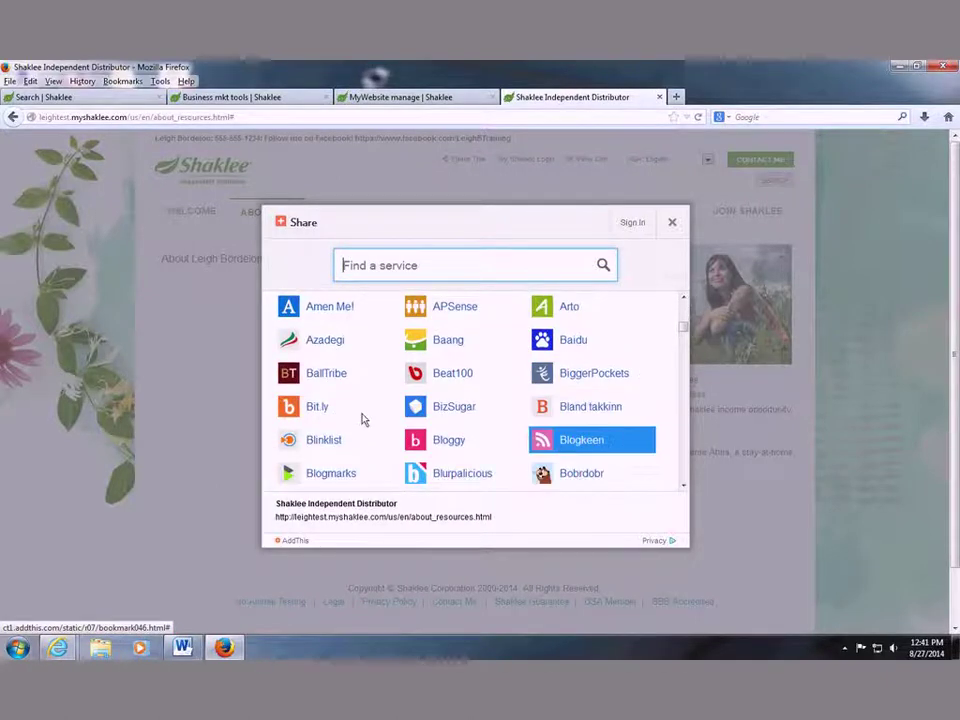
{"action": "scroll", "coordinate": [365, 428], "scroll_direction": "down", "scroll_amount": 2}
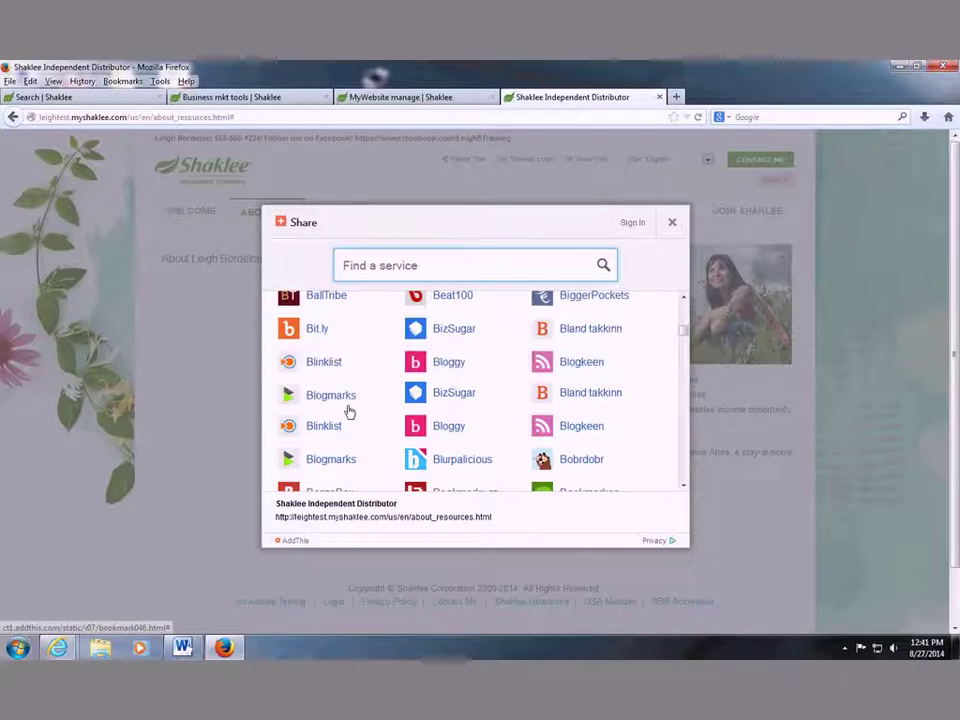
{"action": "scroll", "coordinate": [420, 440], "scroll_direction": "down", "scroll_amount": 2}
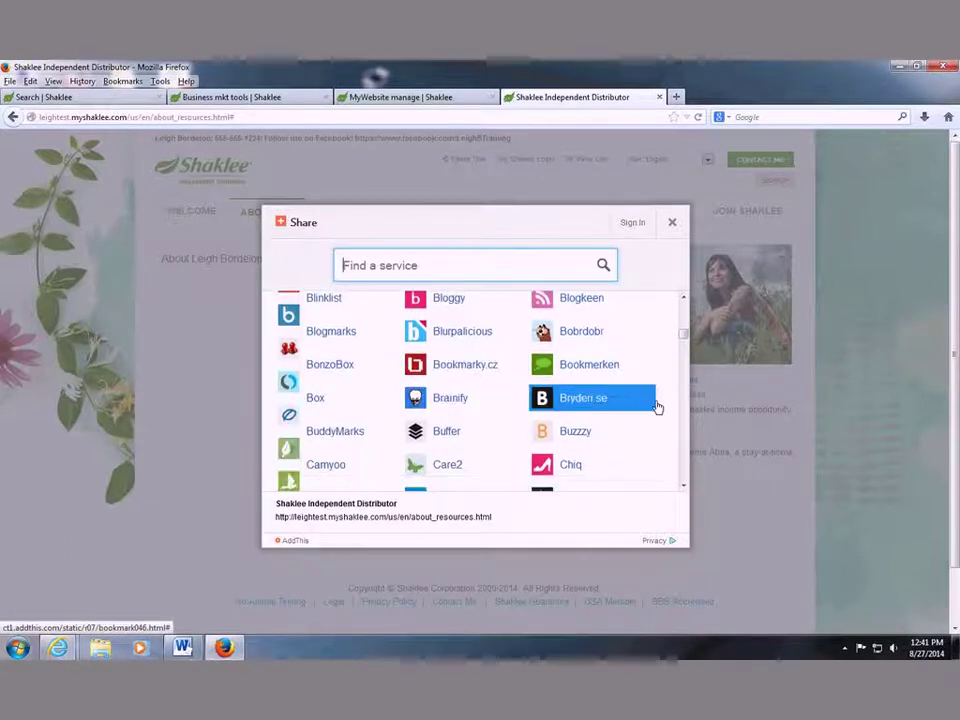
{"action": "scroll", "coordinate": [583, 349], "scroll_direction": "down", "scroll_amount": 3}
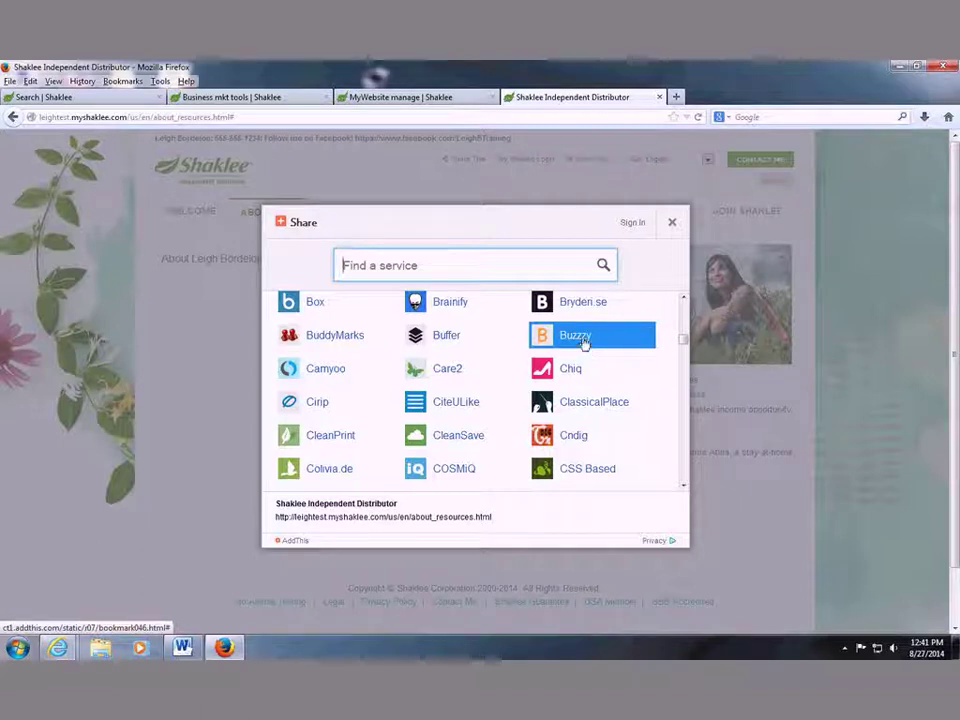
{"action": "scroll", "coordinate": [588, 357], "scroll_direction": "down", "scroll_amount": 3}
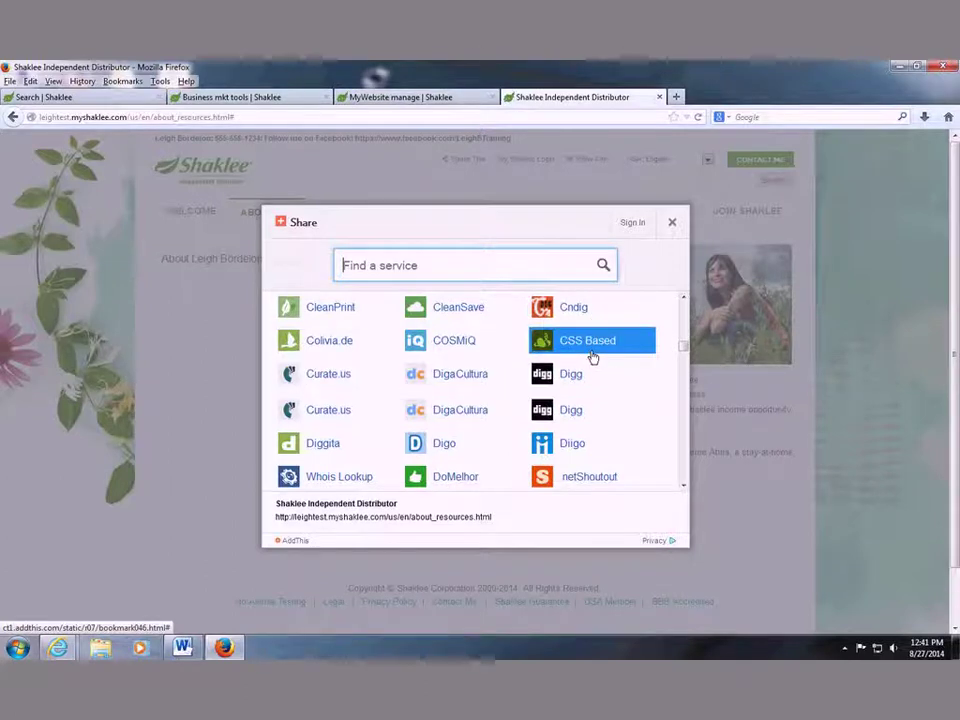
{"action": "scroll", "coordinate": [621, 321], "scroll_direction": "down", "scroll_amount": 2}
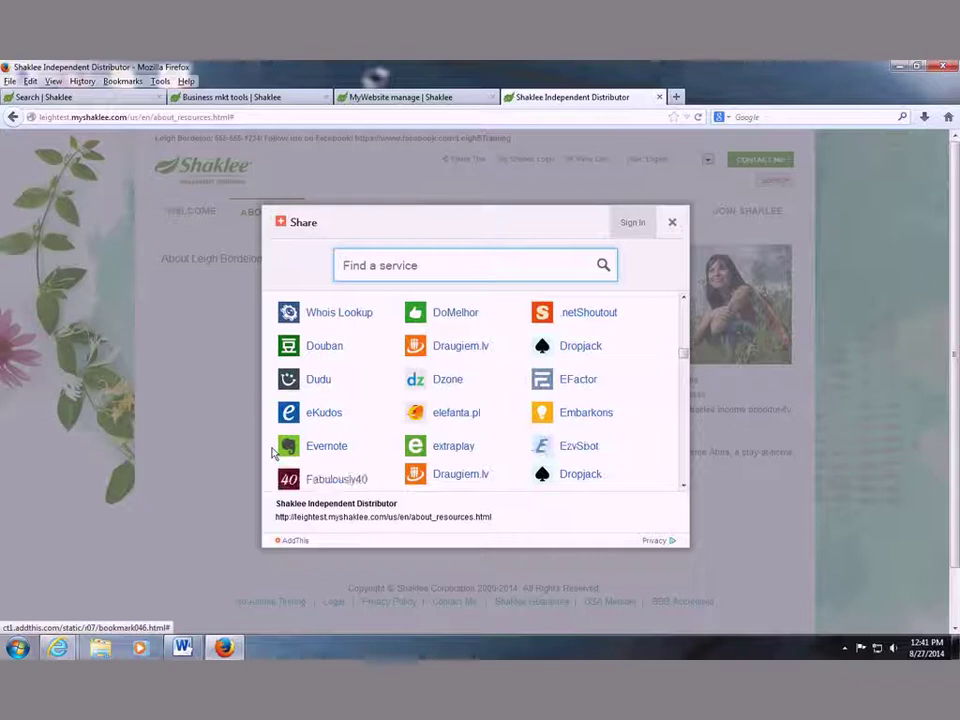
{"action": "left_click", "coordinate": [272, 452]}
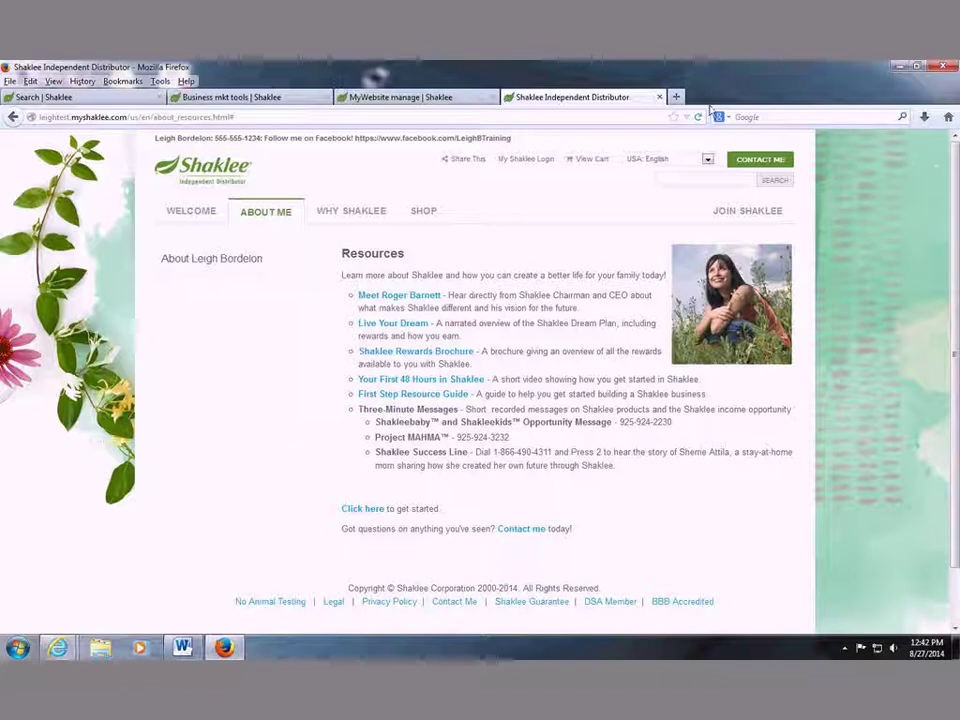
{"action": "left_click", "coordinate": [676, 97]}
Load google.com/alerts in the new tab.
{"action": "type", "text": "go"}
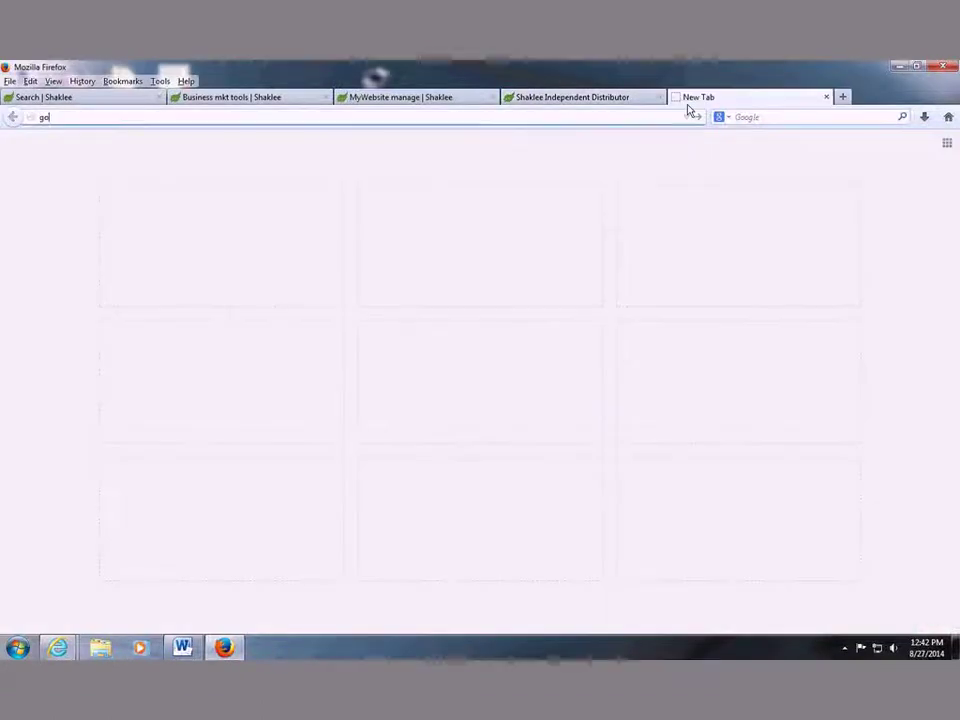
{"action": "type", "text": "ogle.com/alerts"}
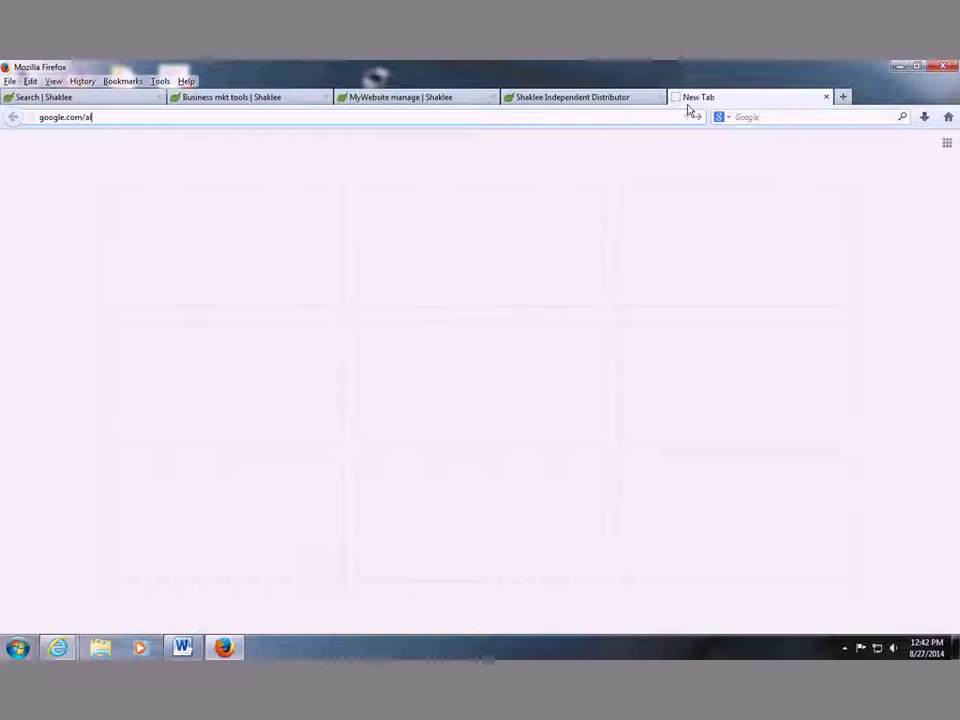
{"action": "key", "text": "Return"}
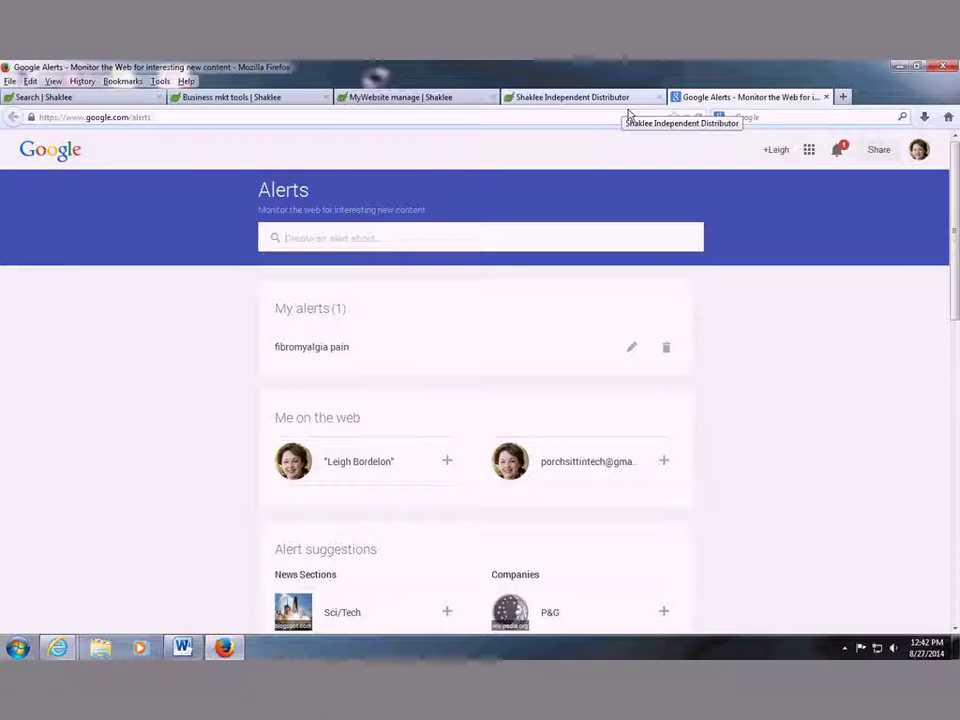
Start an alert for 'autism' and set its frequency to at most once a day.
{"action": "left_click", "coordinate": [304, 237]}
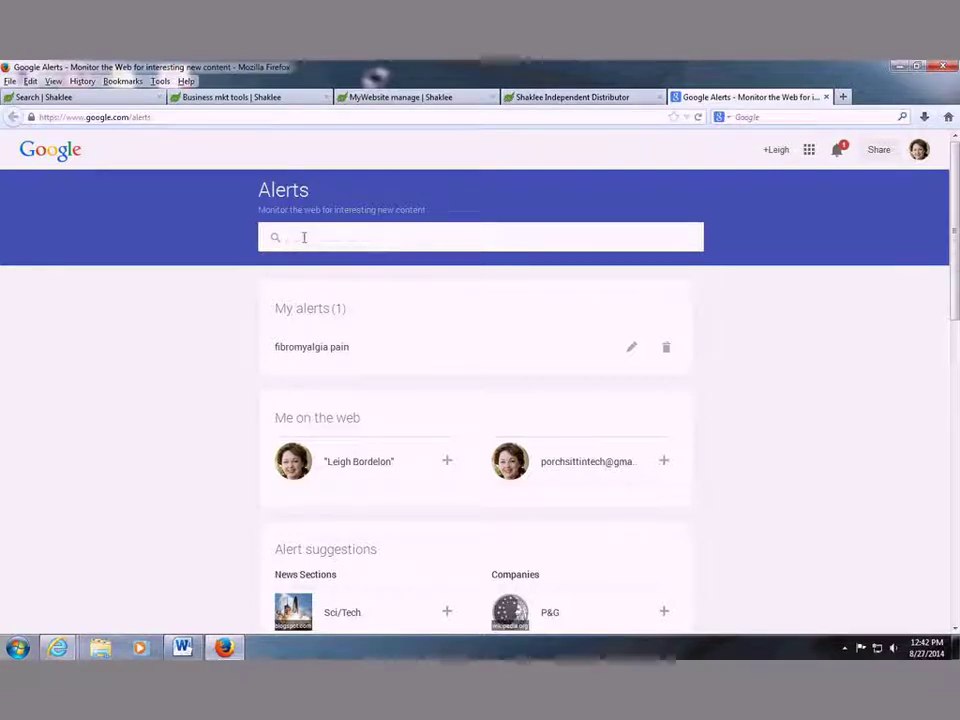
{"action": "type", "text": "autism"}
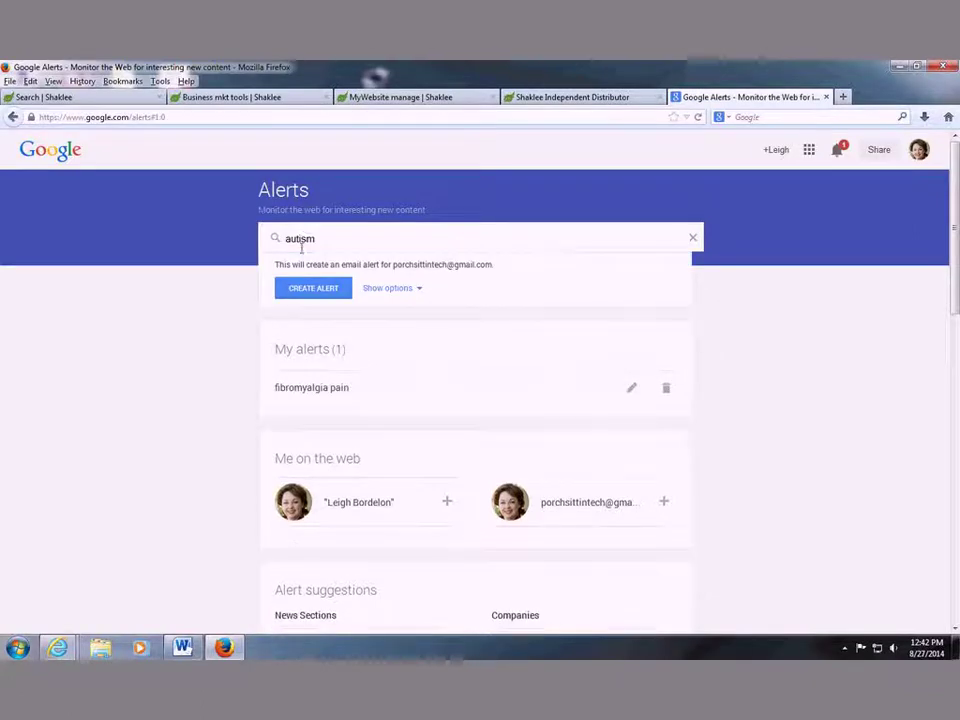
{"action": "left_click", "coordinate": [389, 290]}
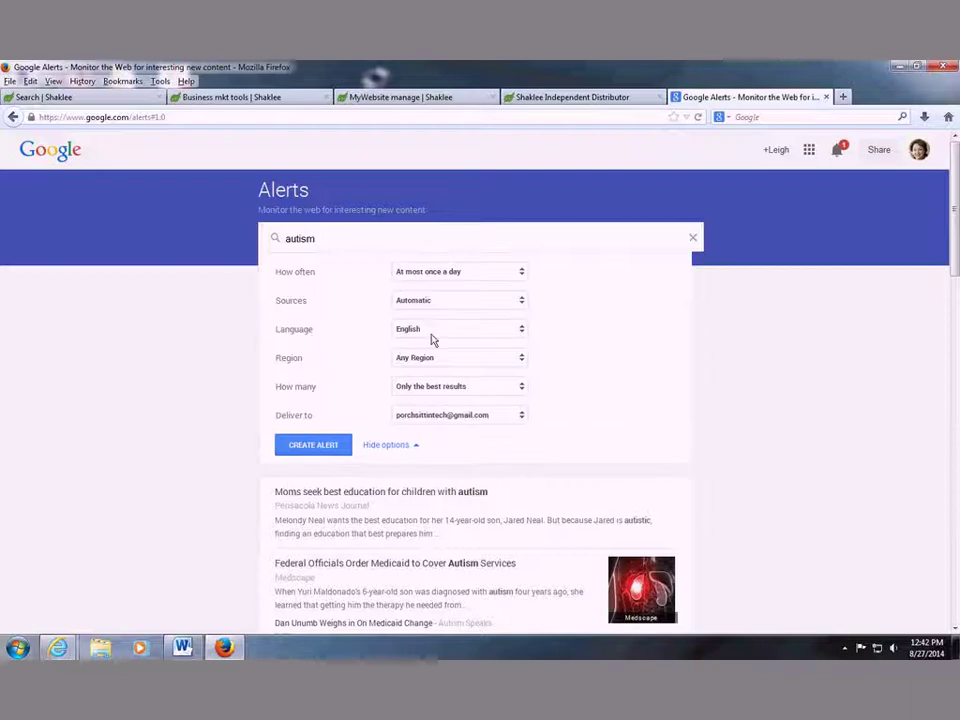
{"action": "left_click", "coordinate": [446, 284]}
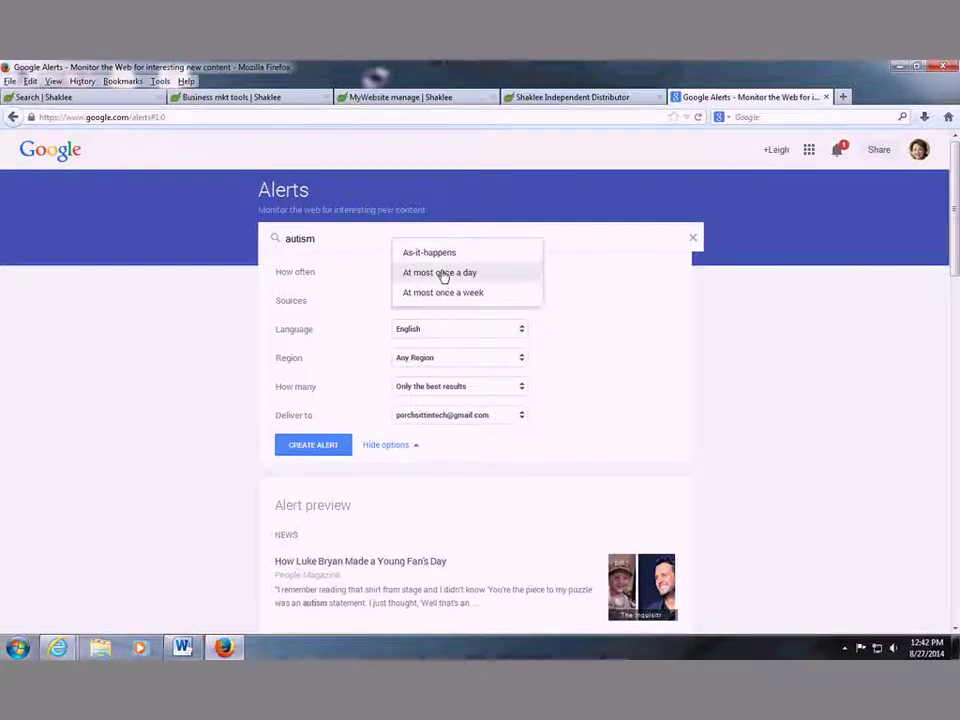
{"action": "left_click", "coordinate": [443, 274]}
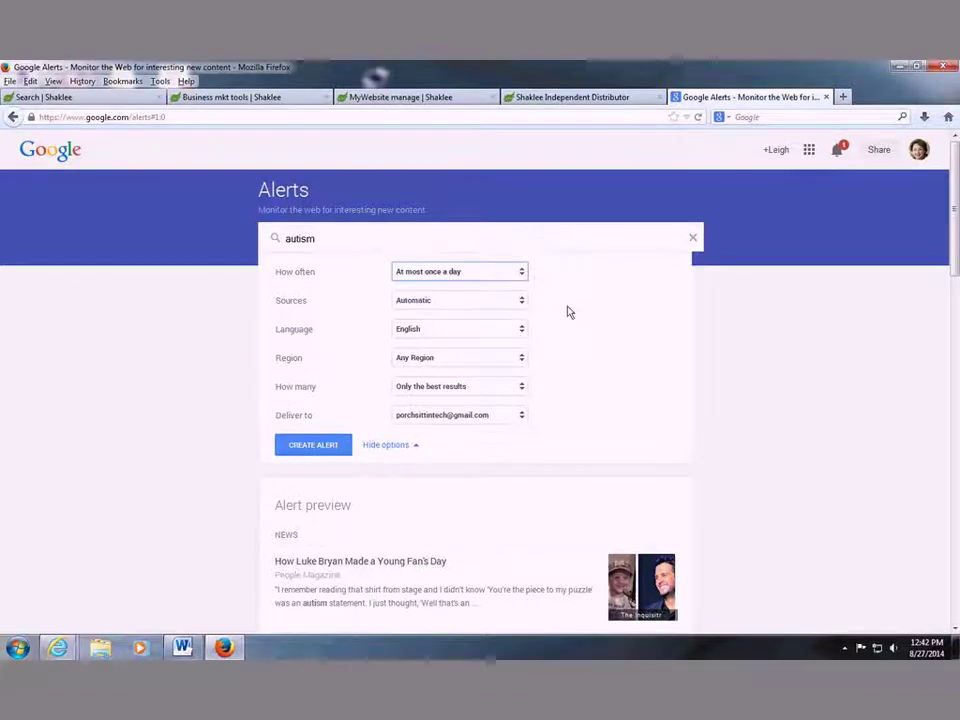
Set the alert to automatic sources, English, United States, and only the best results.
{"action": "left_click", "coordinate": [476, 307]}
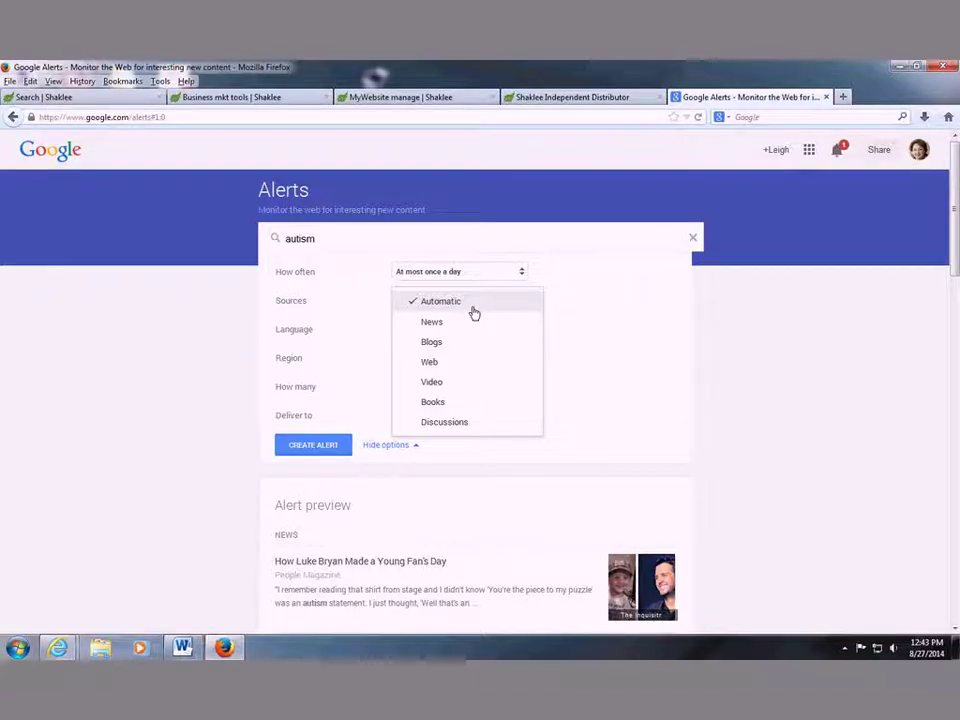
{"action": "left_click", "coordinate": [474, 313]}
{"action": "left_click", "coordinate": [430, 338]}
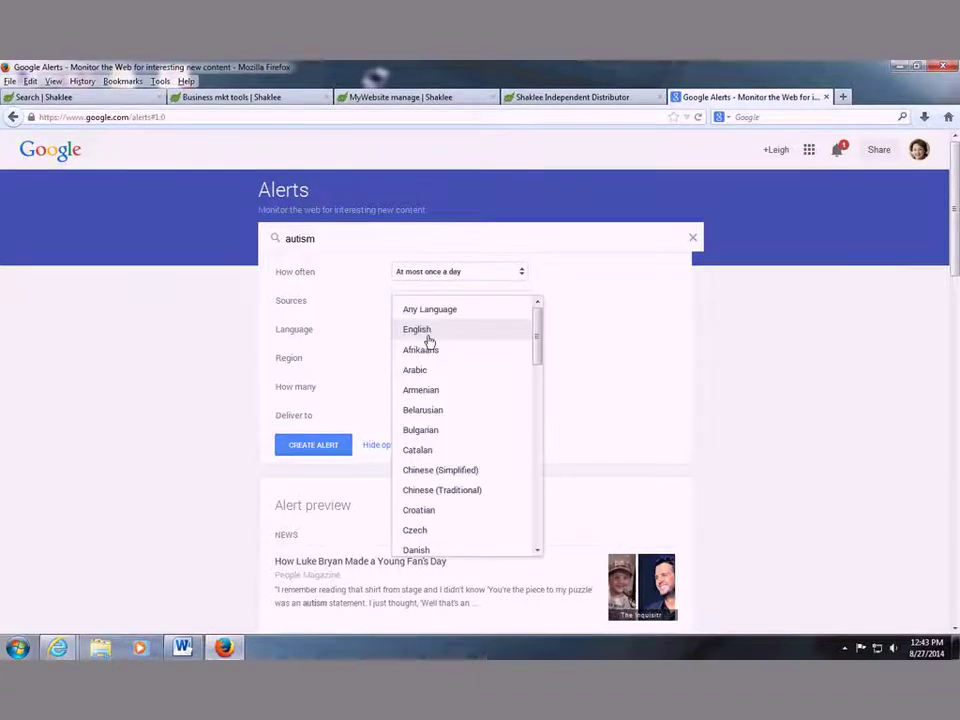
{"action": "left_click", "coordinate": [426, 334]}
{"action": "left_click", "coordinate": [438, 358]}
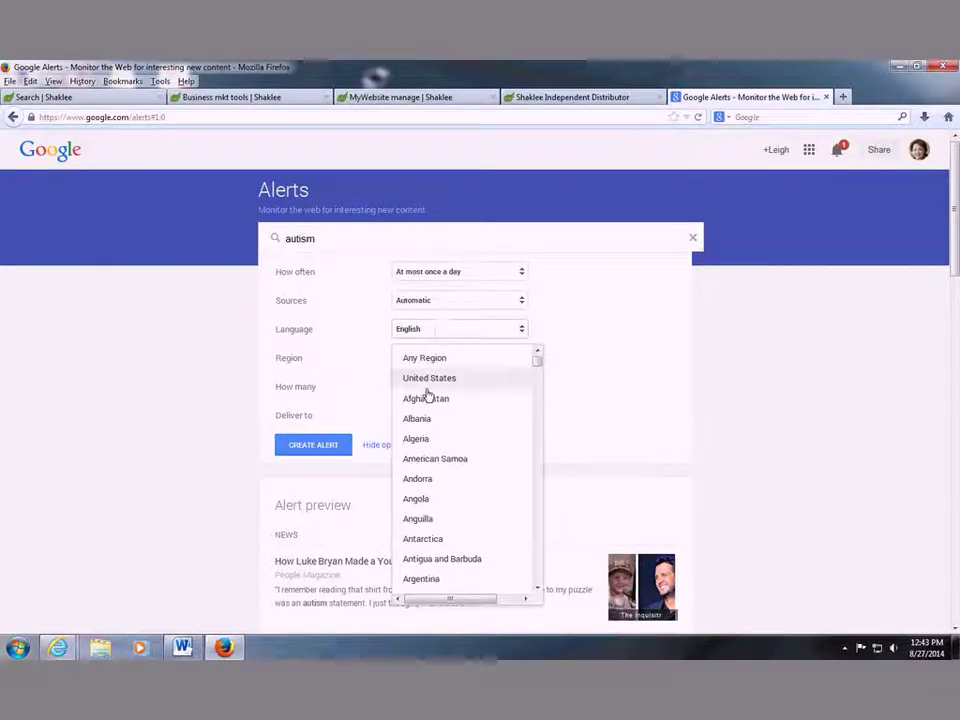
{"action": "left_click", "coordinate": [428, 380]}
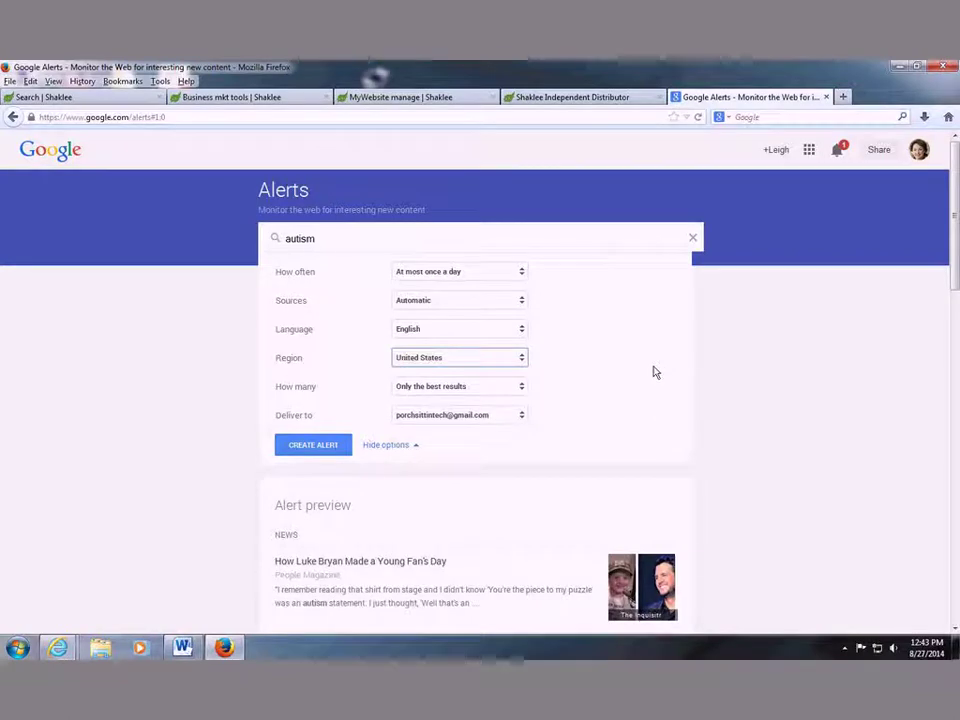
{"action": "left_click", "coordinate": [520, 397]}
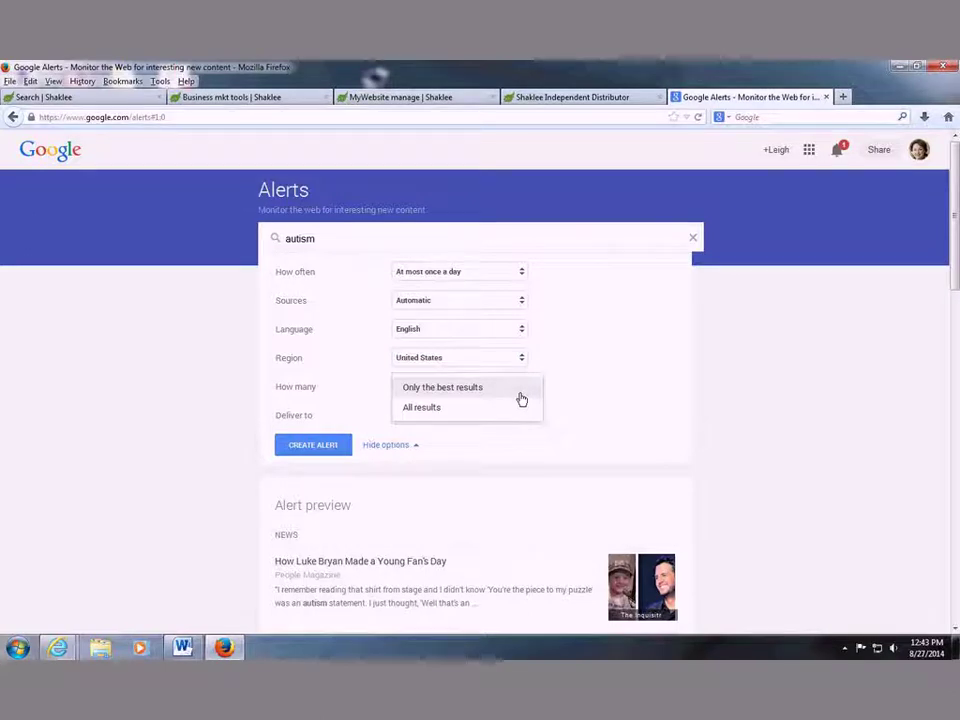
{"action": "left_click", "coordinate": [520, 397]}
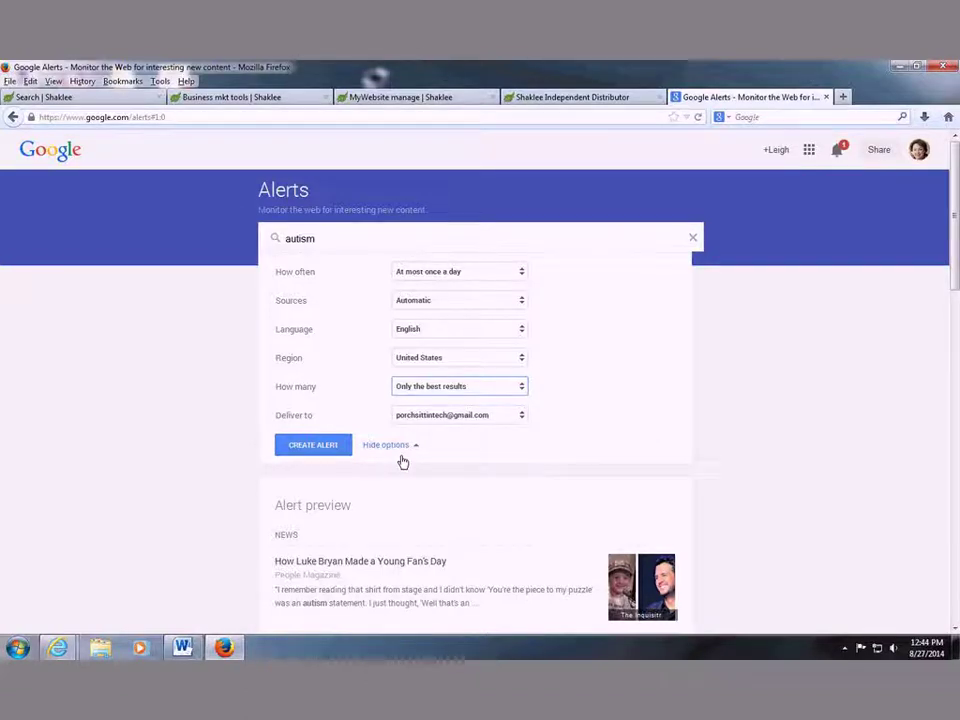
Scroll down through the autism alert's preview of sample stories.
{"action": "scroll", "coordinate": [770, 373], "scroll_direction": "down", "scroll_amount": 3}
{"action": "scroll", "coordinate": [770, 373], "scroll_direction": "down", "scroll_amount": 1}
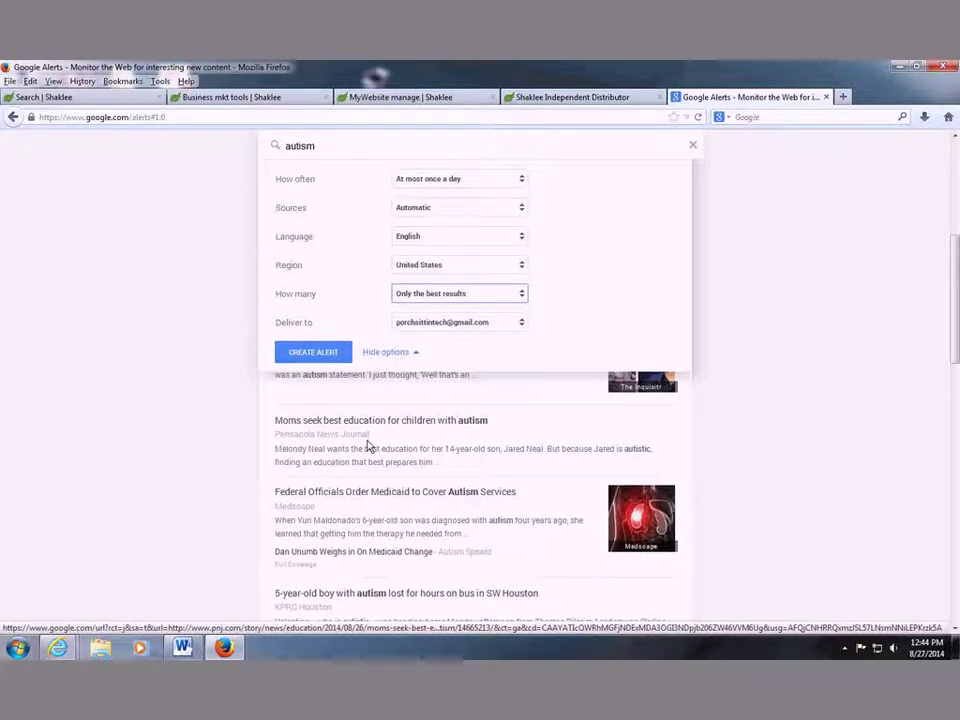
{"action": "scroll", "coordinate": [370, 435], "scroll_direction": "down", "scroll_amount": 3}
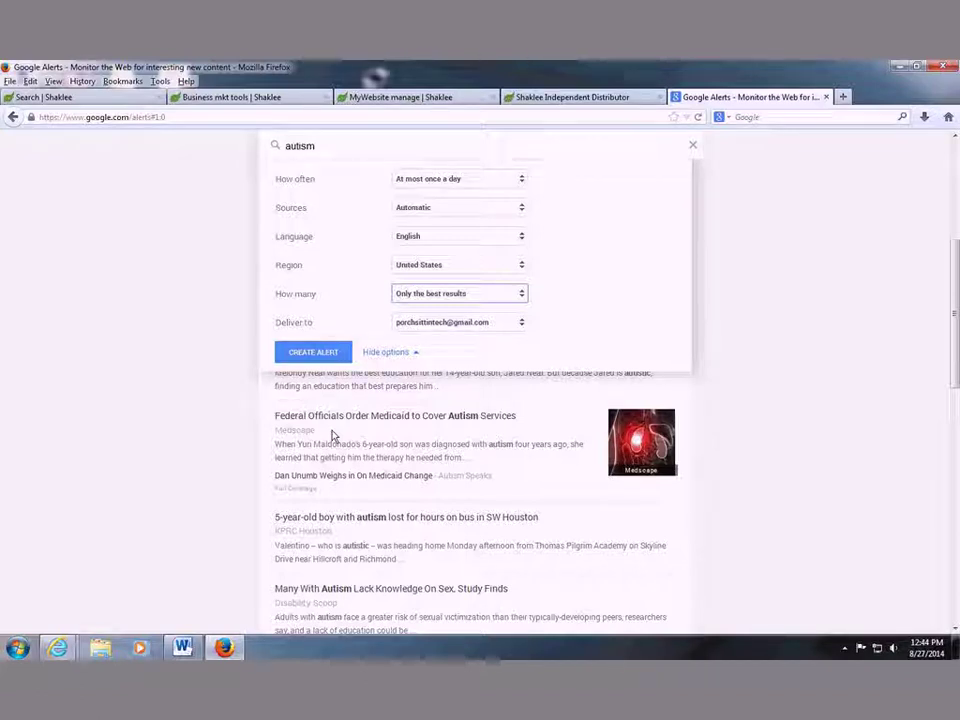
{"action": "scroll", "coordinate": [441, 516], "scroll_direction": "down", "scroll_amount": 1}
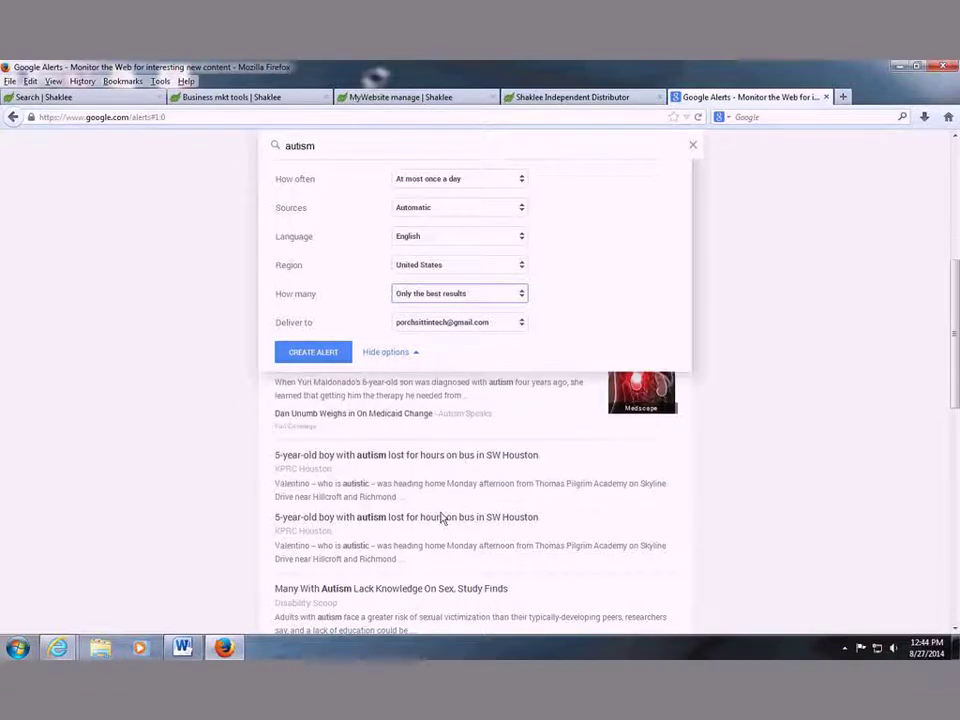
Restrict the autism alert's sources to Discussions and Blogs, then close the Google Alerts tab.
{"action": "left_click", "coordinate": [482, 209]}
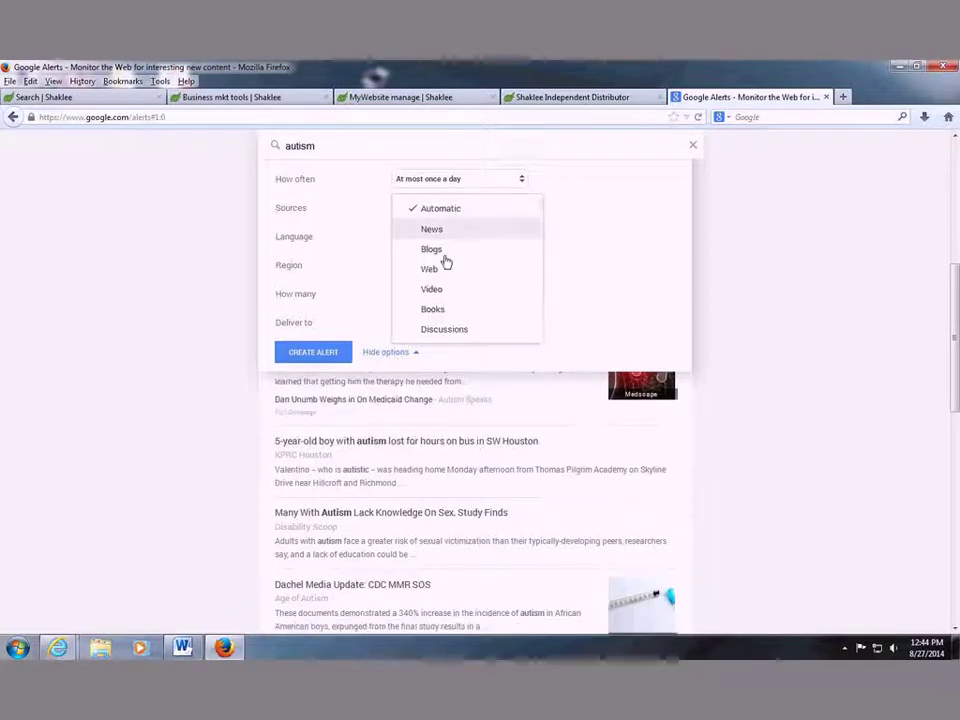
{"action": "left_click", "coordinate": [440, 330]}
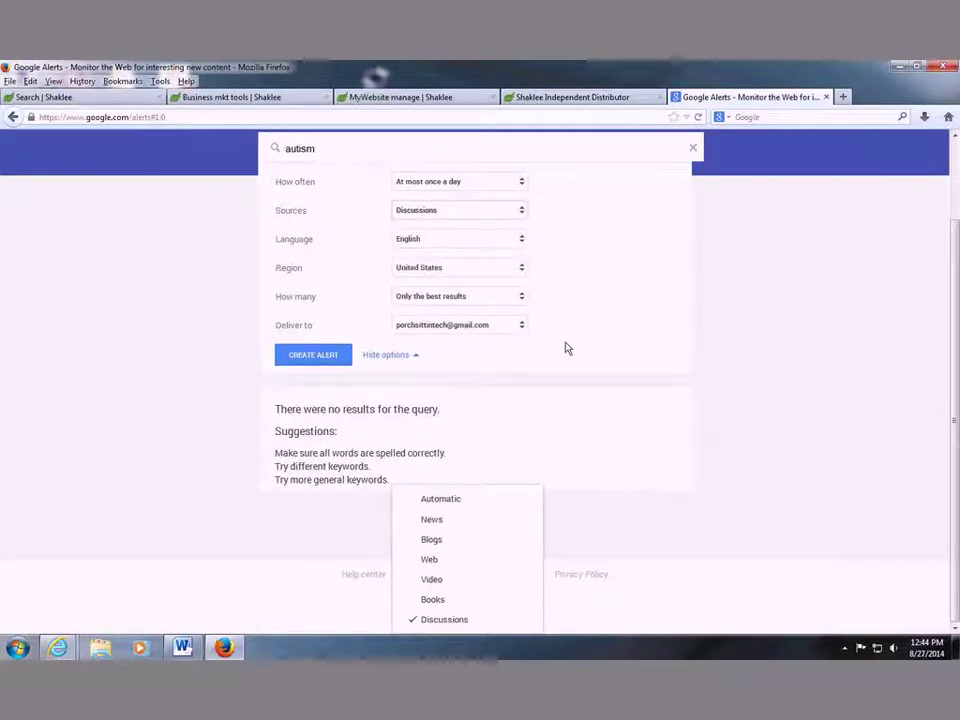
{"action": "scroll", "coordinate": [565, 348], "scroll_direction": "up", "scroll_amount": 1}
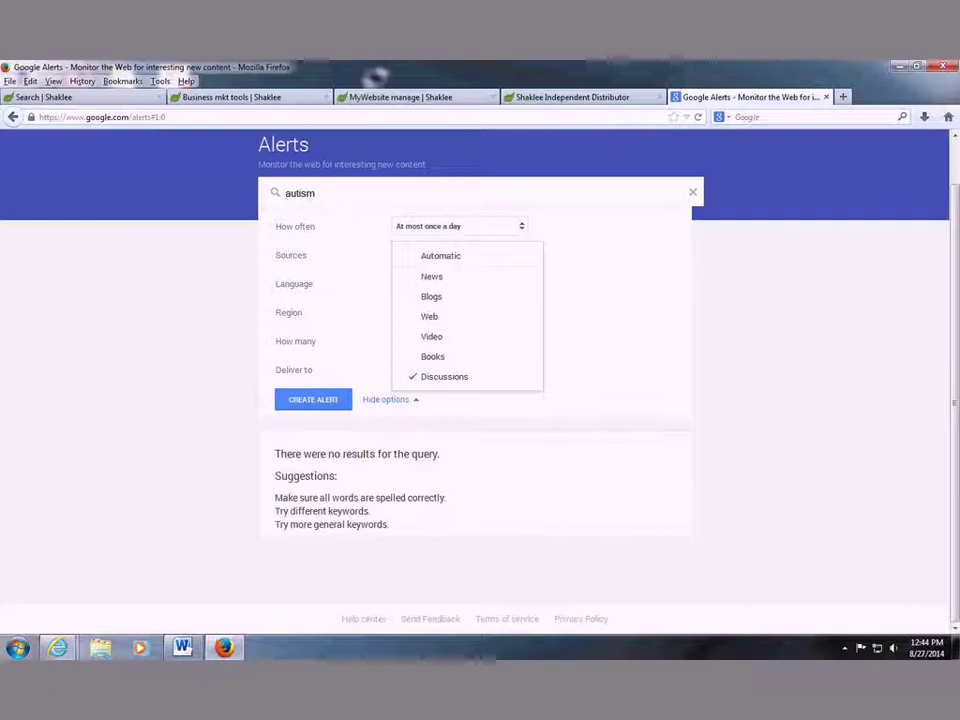
{"action": "left_click", "coordinate": [455, 299]}
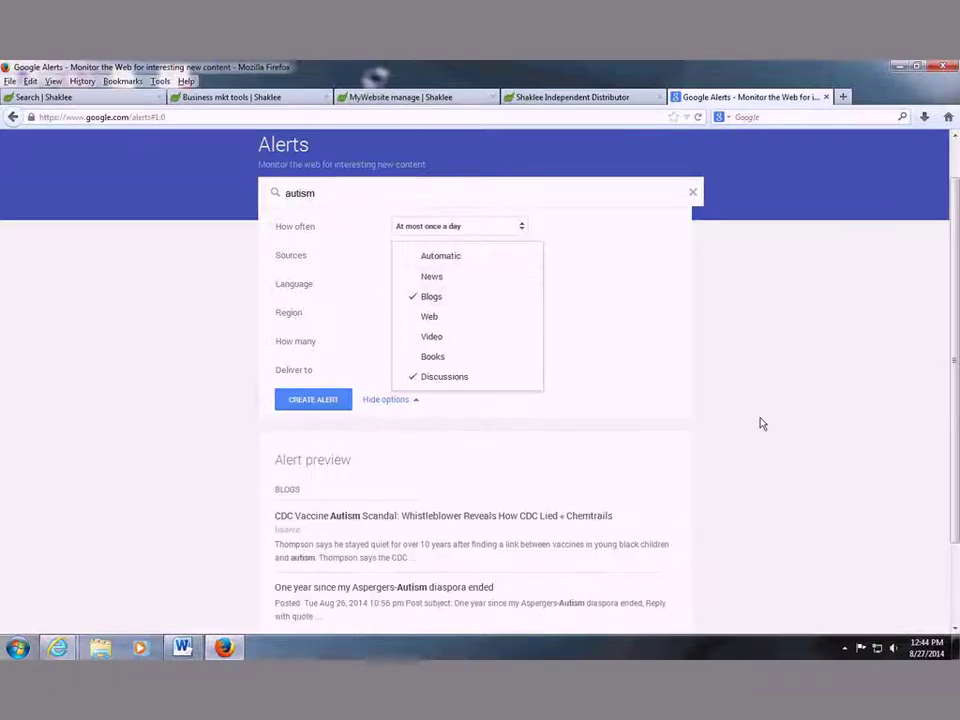
{"action": "scroll", "coordinate": [761, 422], "scroll_direction": "down", "scroll_amount": 1}
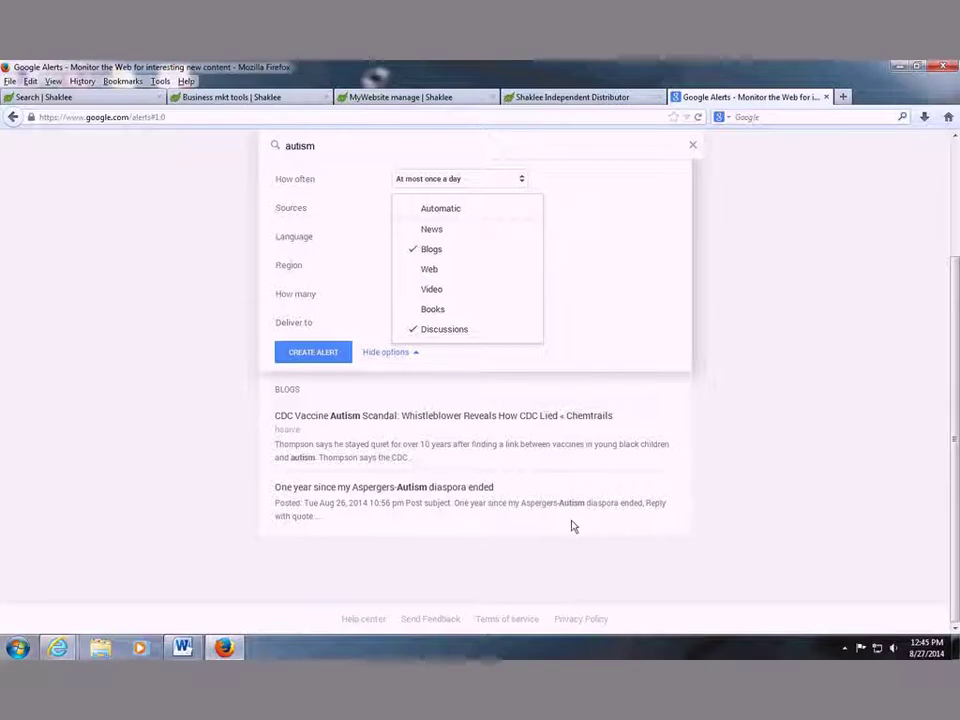
{"action": "left_click", "coordinate": [725, 477]}
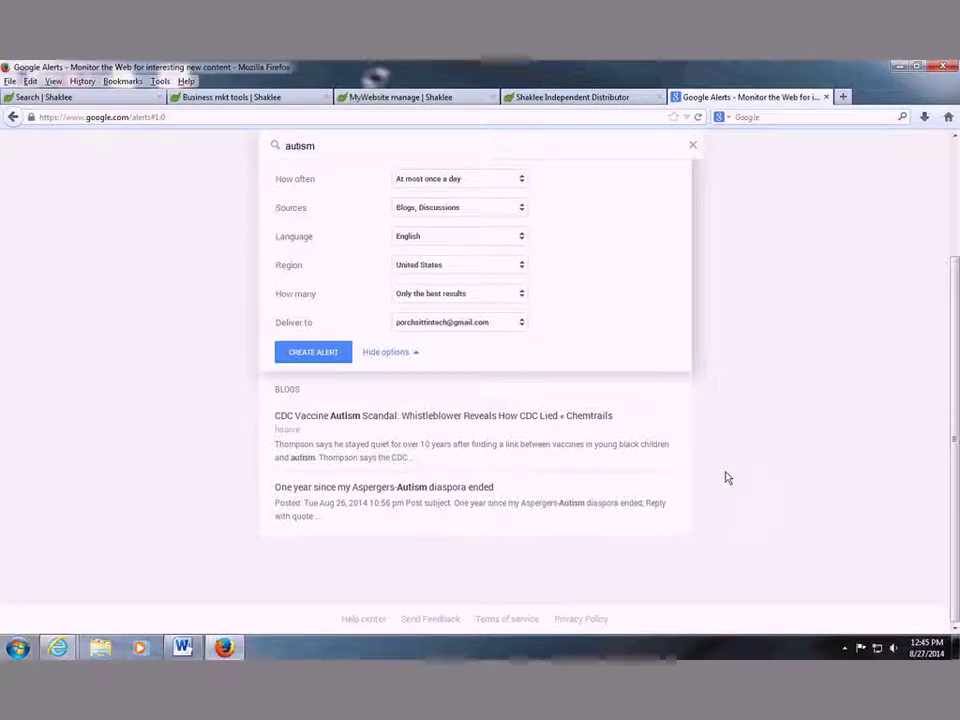
{"action": "scroll", "coordinate": [726, 478], "scroll_direction": "up", "scroll_amount": 2}
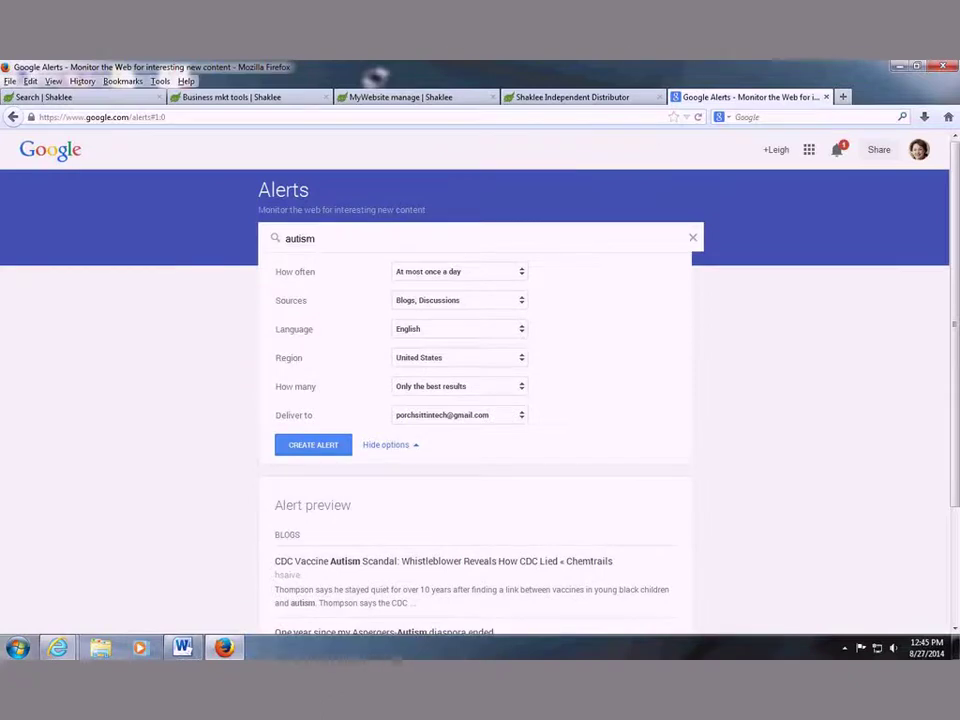
{"action": "key", "text": "ctrl+w"}
Share the Resources page to Facebook, logging in with the account email and password.
{"action": "mouse_move", "coordinate": [484, 172]}
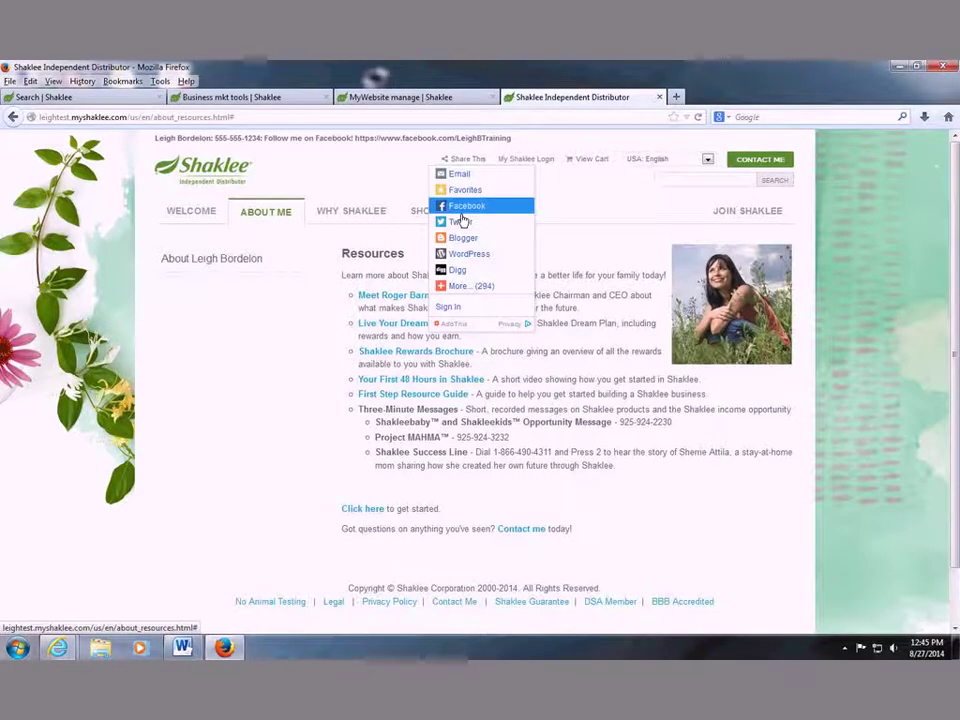
{"action": "left_click", "coordinate": [462, 208]}
{"action": "left_click", "coordinate": [501, 351]}
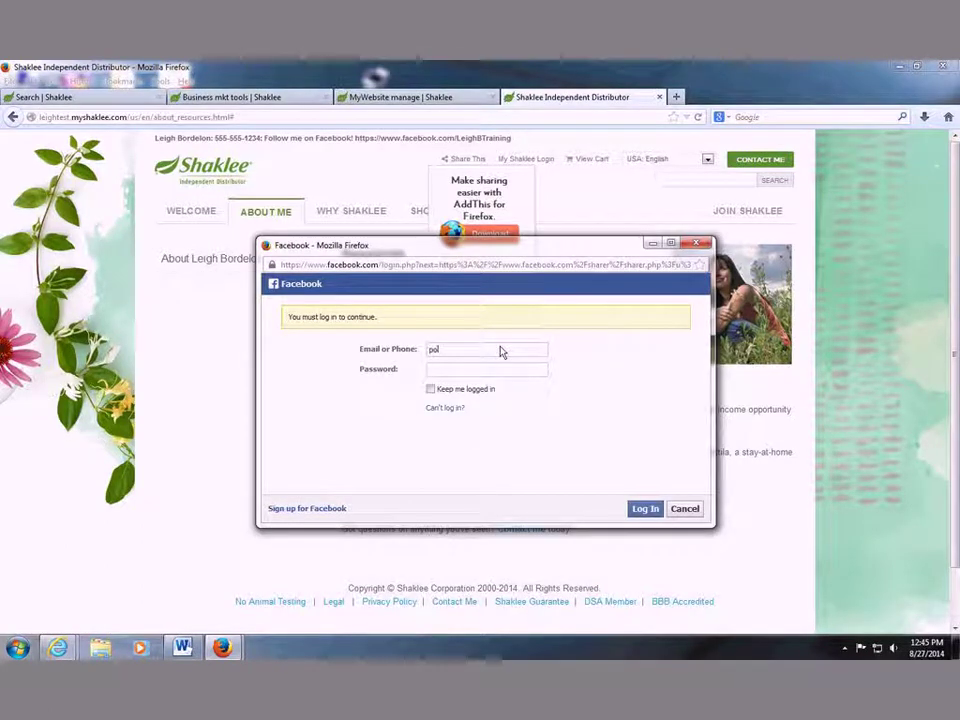
{"action": "key", "text": "Tab"}
{"action": "type", "text": "••••••••••"}
{"action": "key", "text": "Return"}
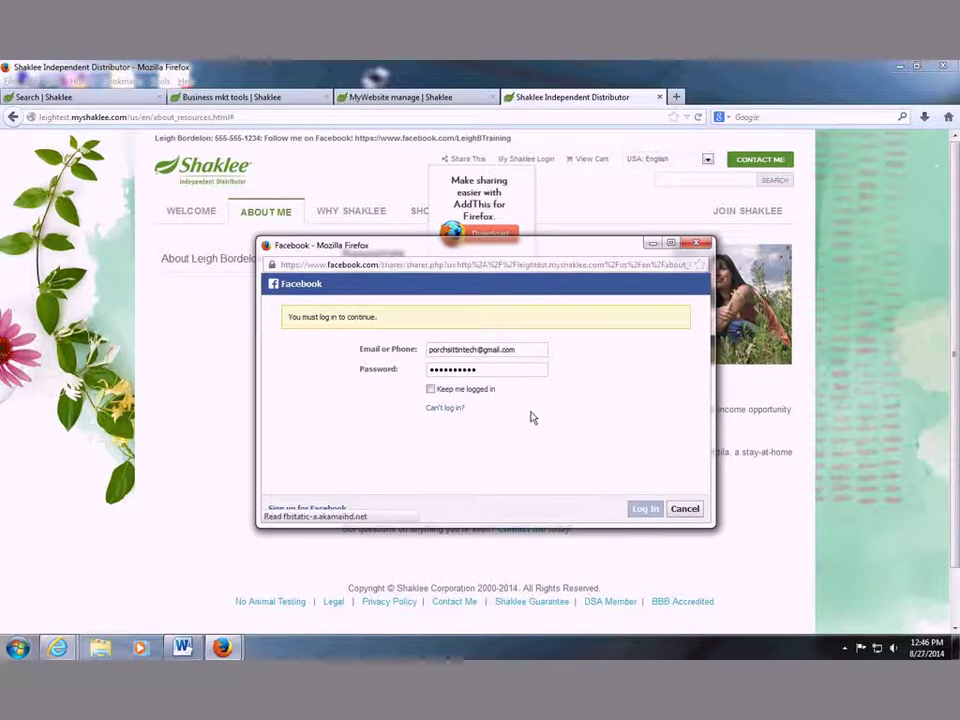
{"action": "left_click", "coordinate": [371, 317]}
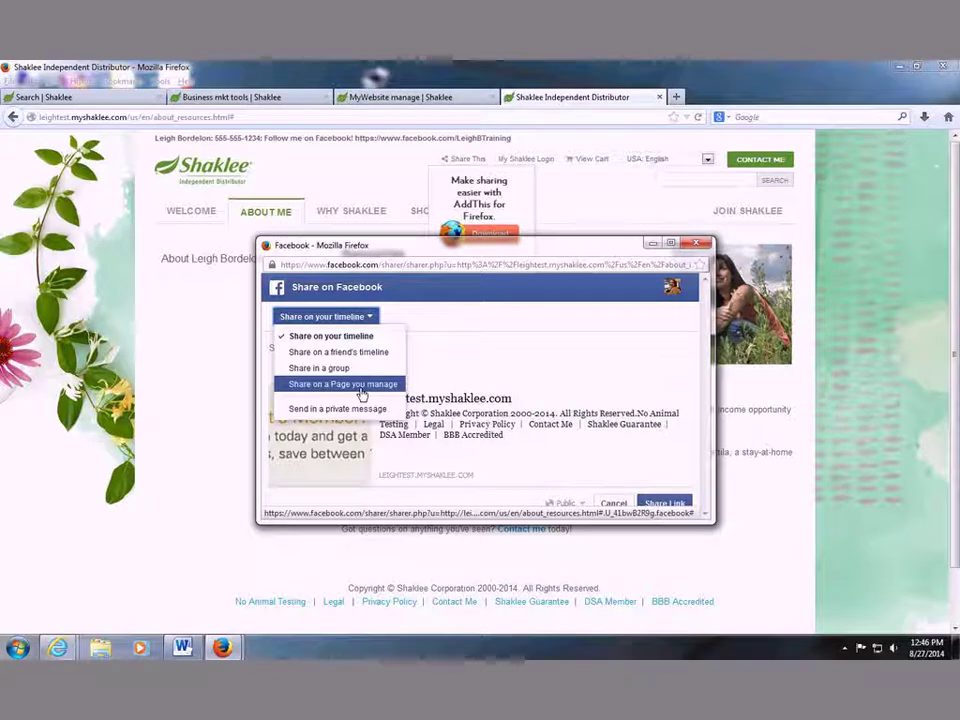
Share to your timeline with a message pitching extra cash to stay-at-home moms, noted as an example.
{"action": "left_click", "coordinate": [330, 336]}
{"action": "left_click_drag", "start_coordinate": [497, 261], "coordinate": [637, 224]}
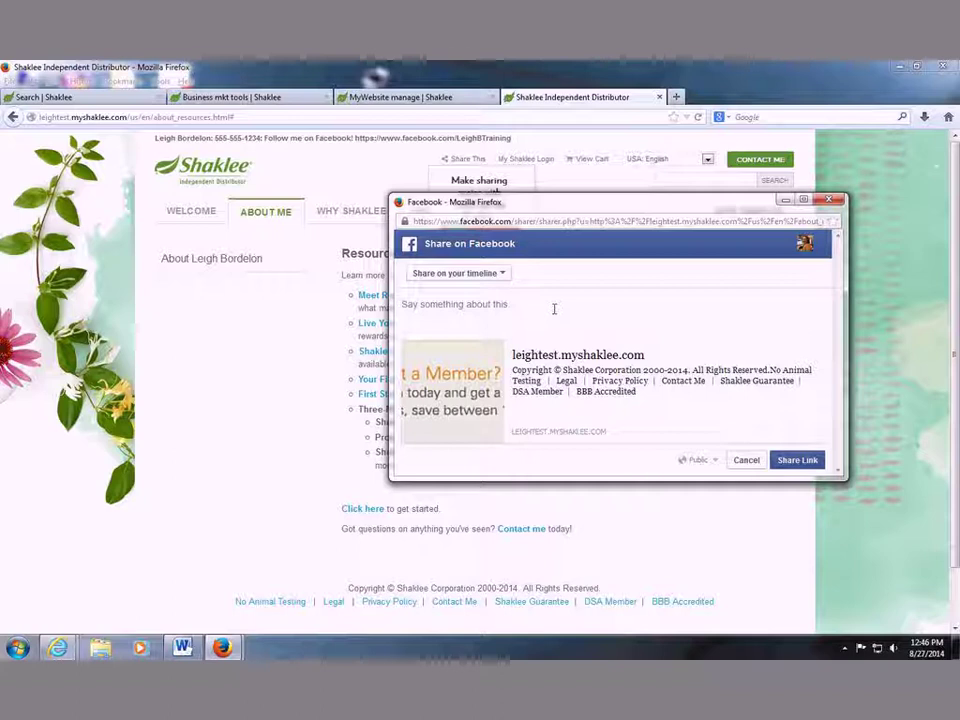
{"action": "left_click", "coordinate": [547, 305]}
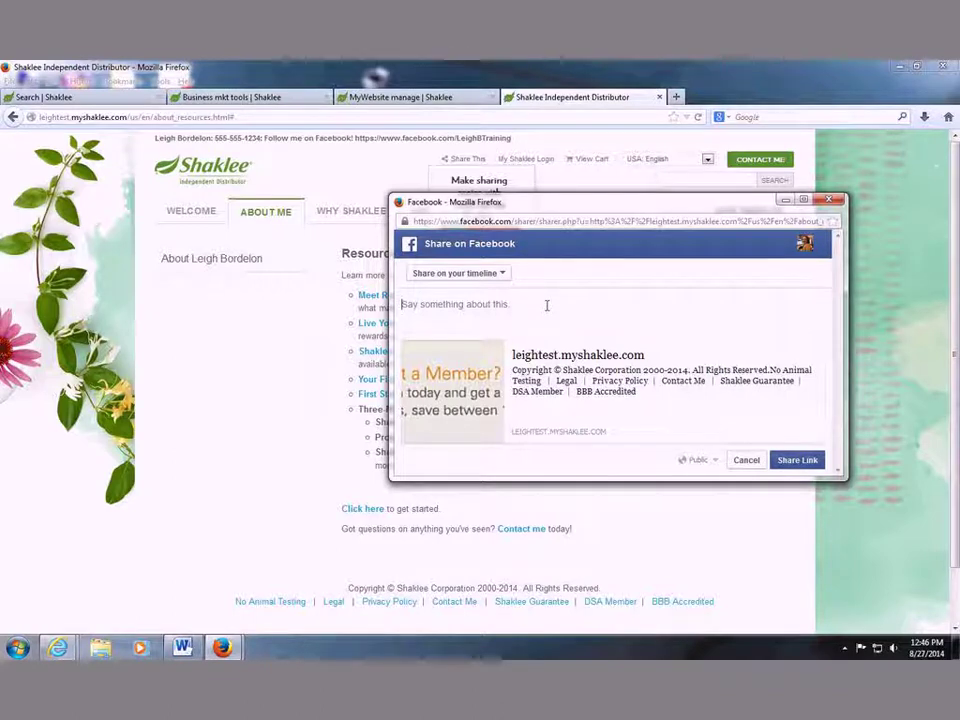
{"action": "type", "text": "If you're a st"}
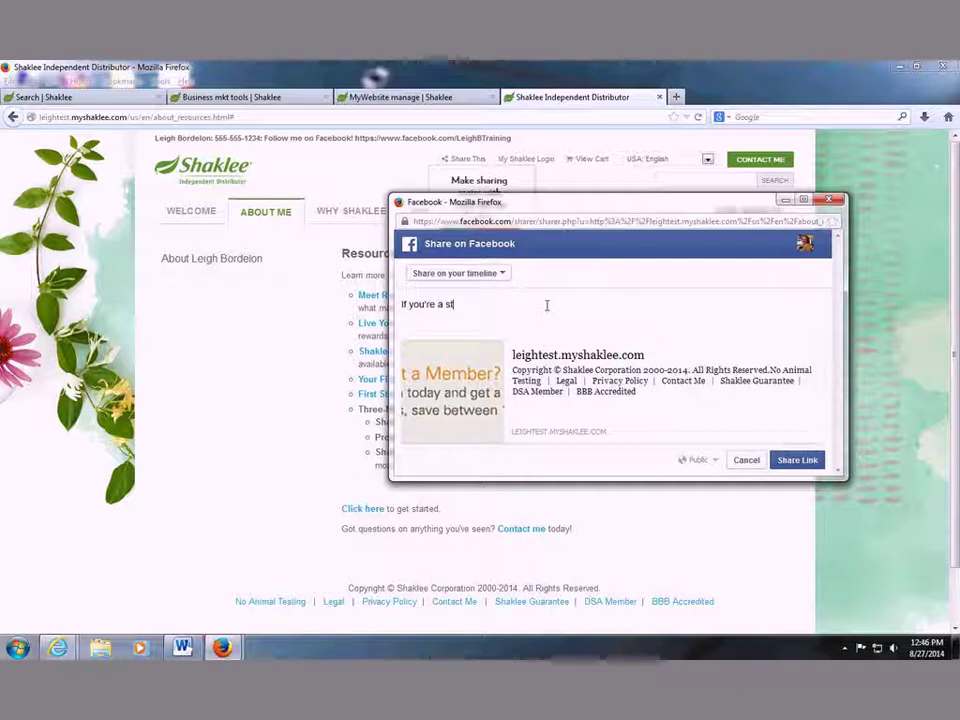
{"action": "type", "text": "ay-oa-h"}
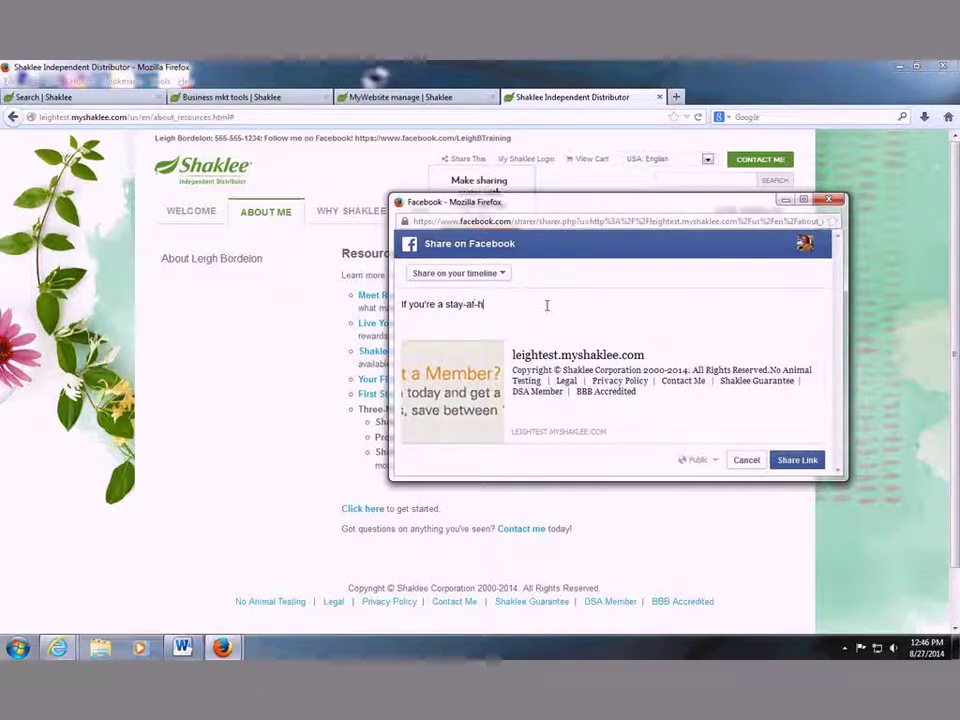
{"action": "type", "text": "ome mom and need to make a l"}
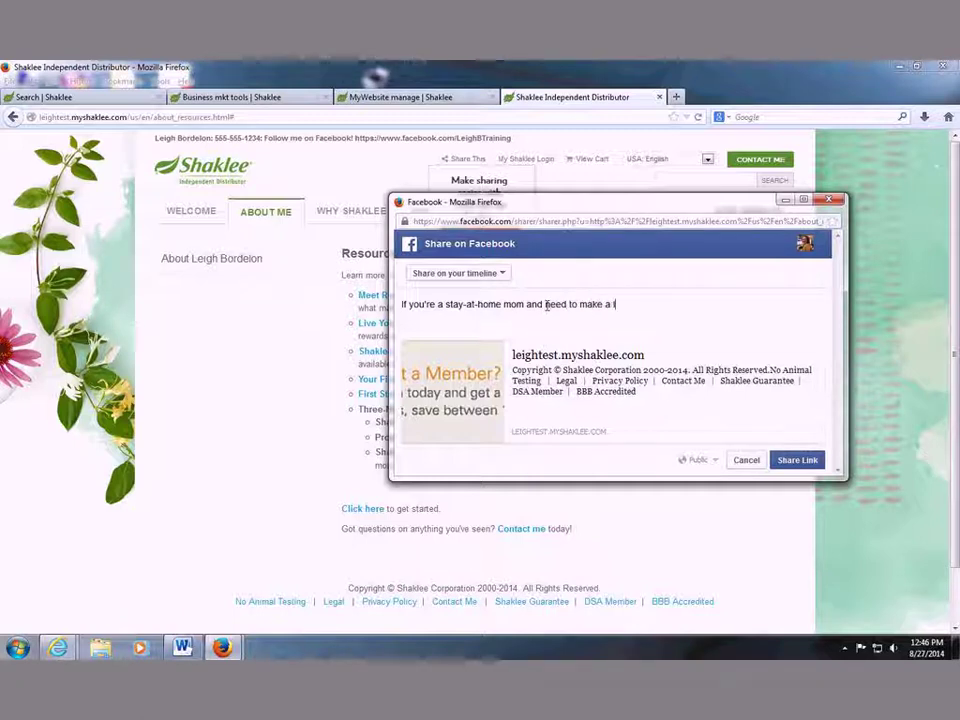
{"action": "type", "text": "ittle or a lot of e"}
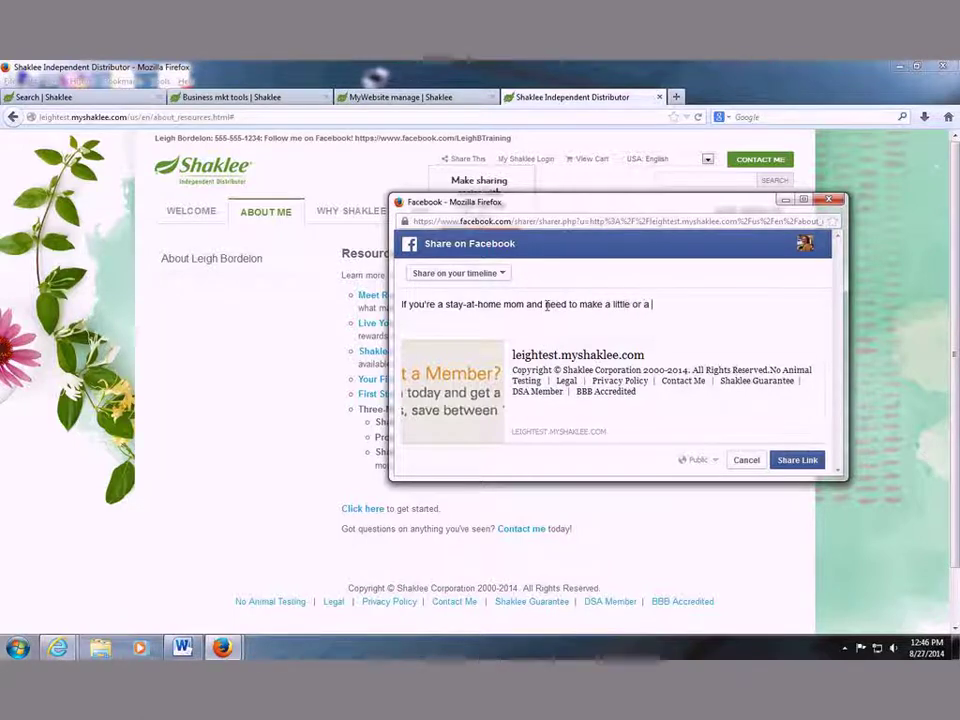
{"action": "type", "text": "xtra "}
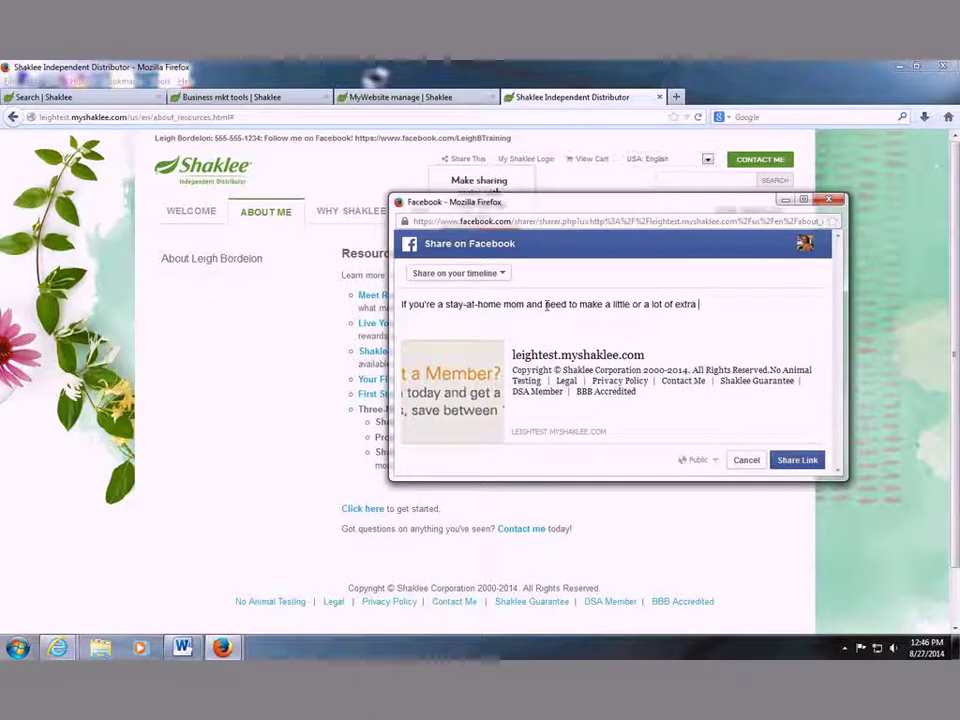
{"action": "type", "text": "cash. this could work for y"}
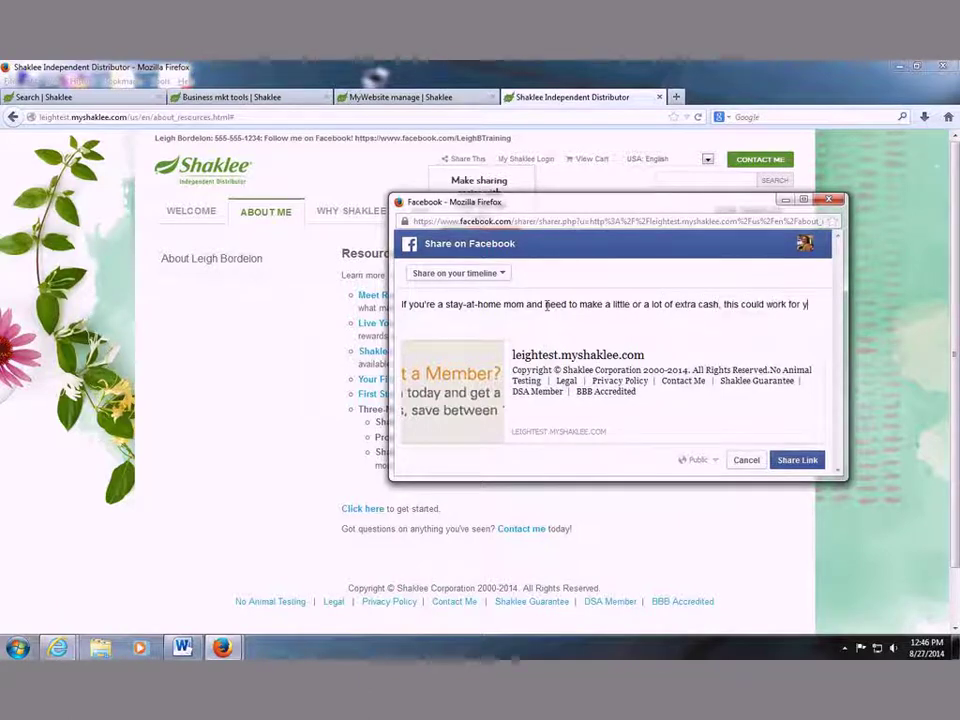
{"action": "type", "text": "ou!(this is just a t"}
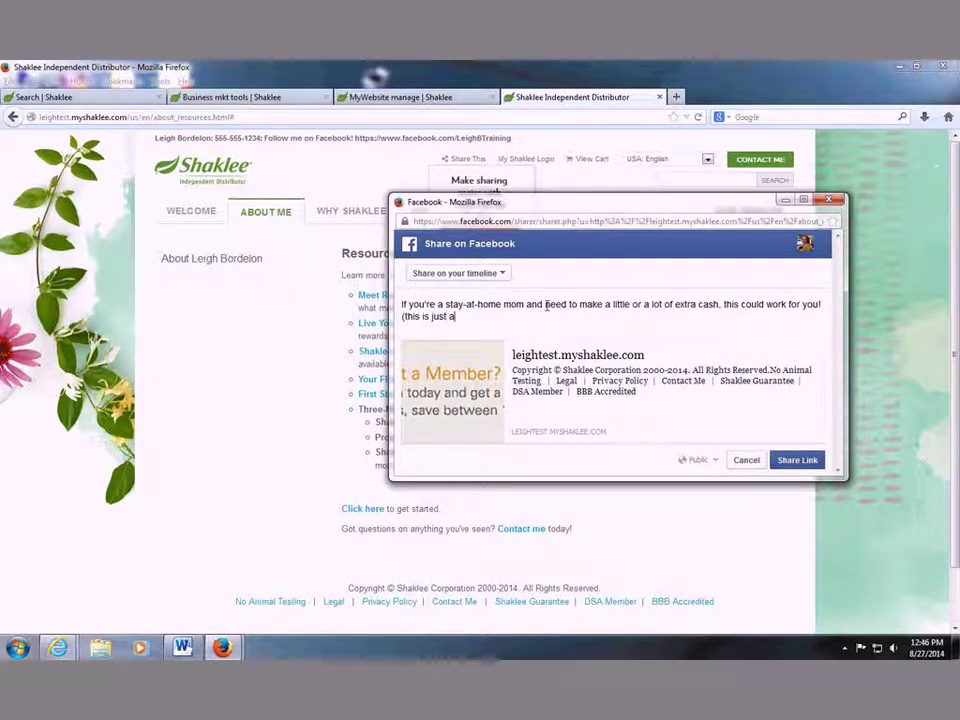
{"action": "key", "text": "BackSpace"}
{"action": "key", "text": "BackSpace"}
{"action": "type", "text": "n example. I am not "}
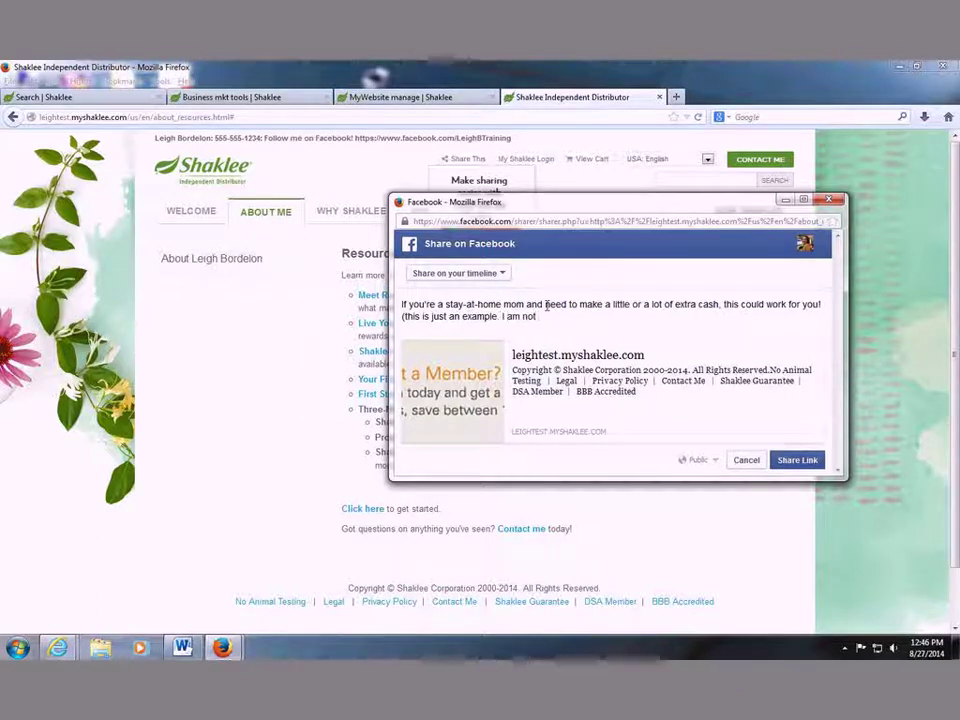
{"action": "type", "text": "sel"}
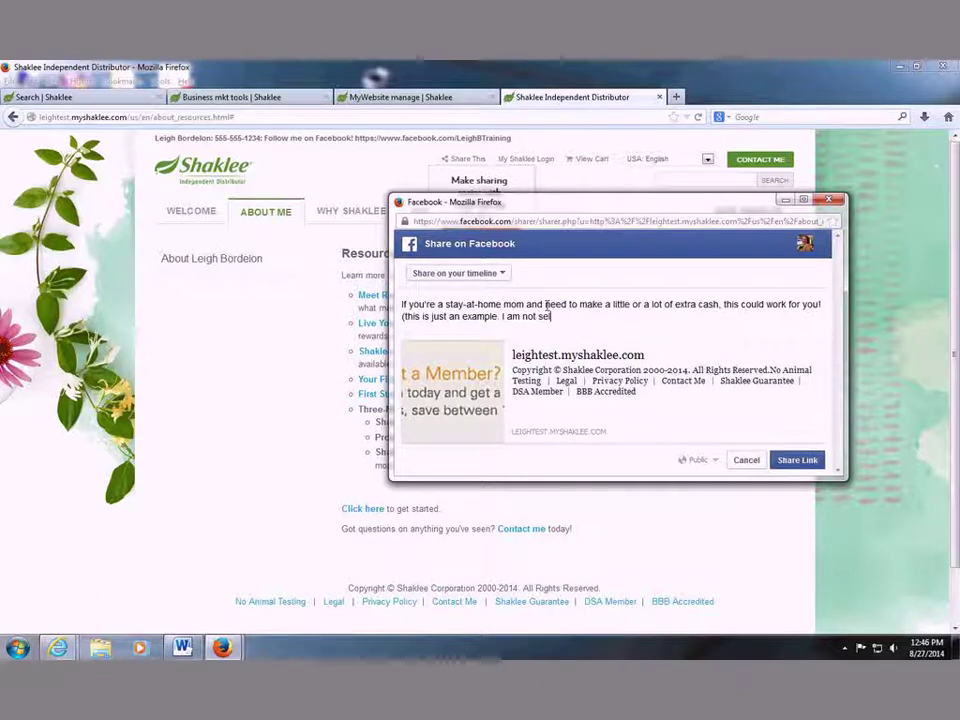
{"action": "type", "text": "ling anything)"}
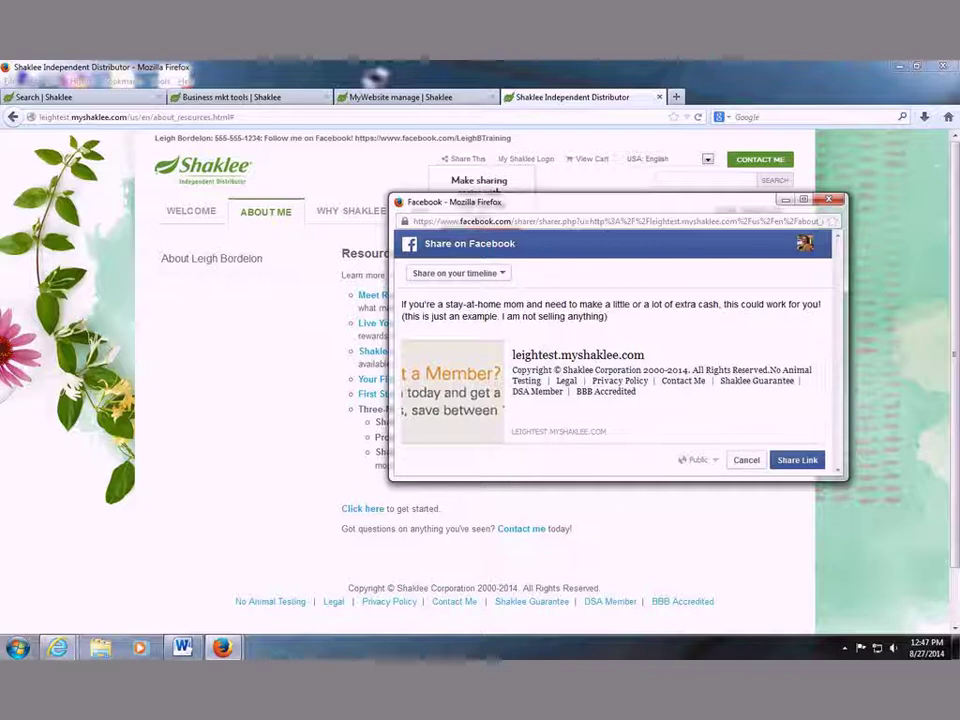
Post the link to the Facebook timeline and go back to the 'pure performance' search results.
{"action": "left_click", "coordinate": [797, 460]}
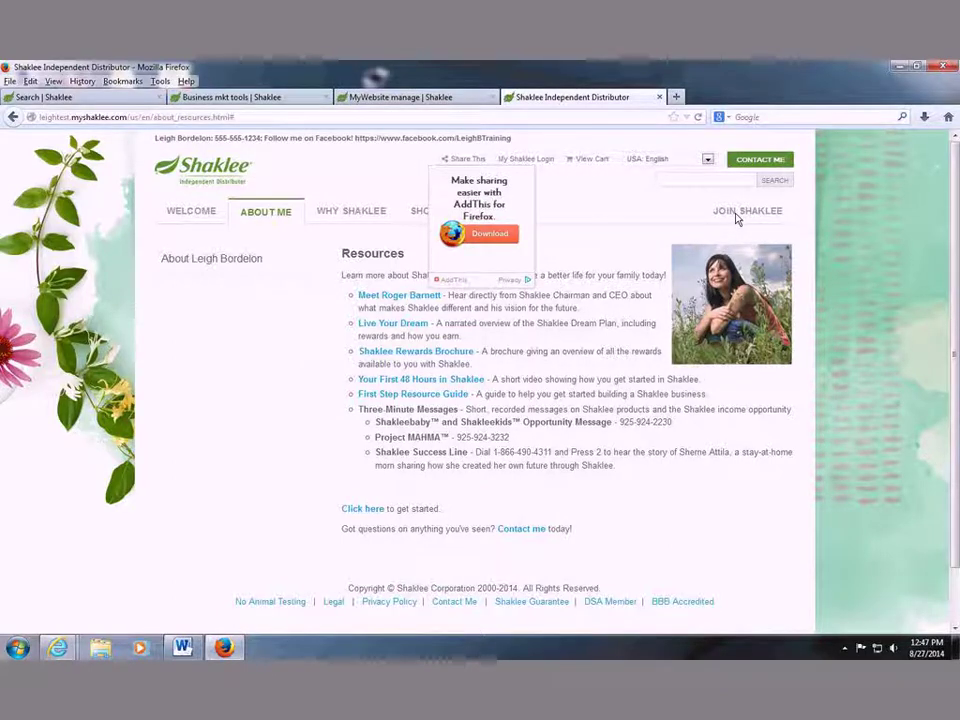
{"action": "left_click", "coordinate": [45, 97]}
{"action": "scroll", "coordinate": [798, 407], "scroll_direction": "up", "scroll_amount": 3}
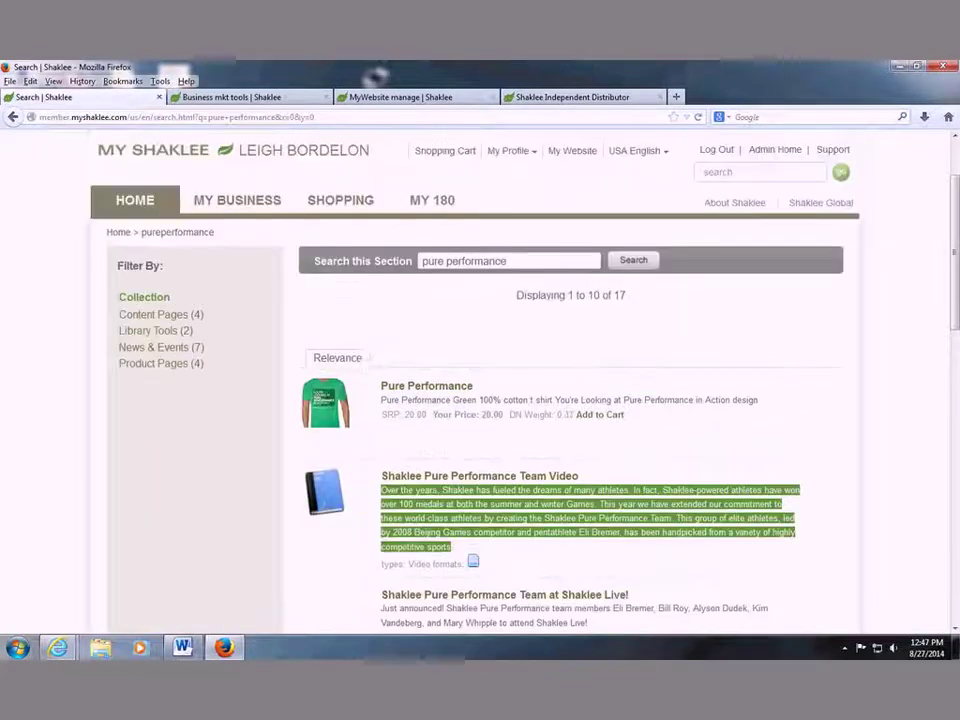
Search the MyShaklee support answers for 'project mahma', then go back to the Distributor Home page.
{"action": "left_click", "coordinate": [833, 149]}
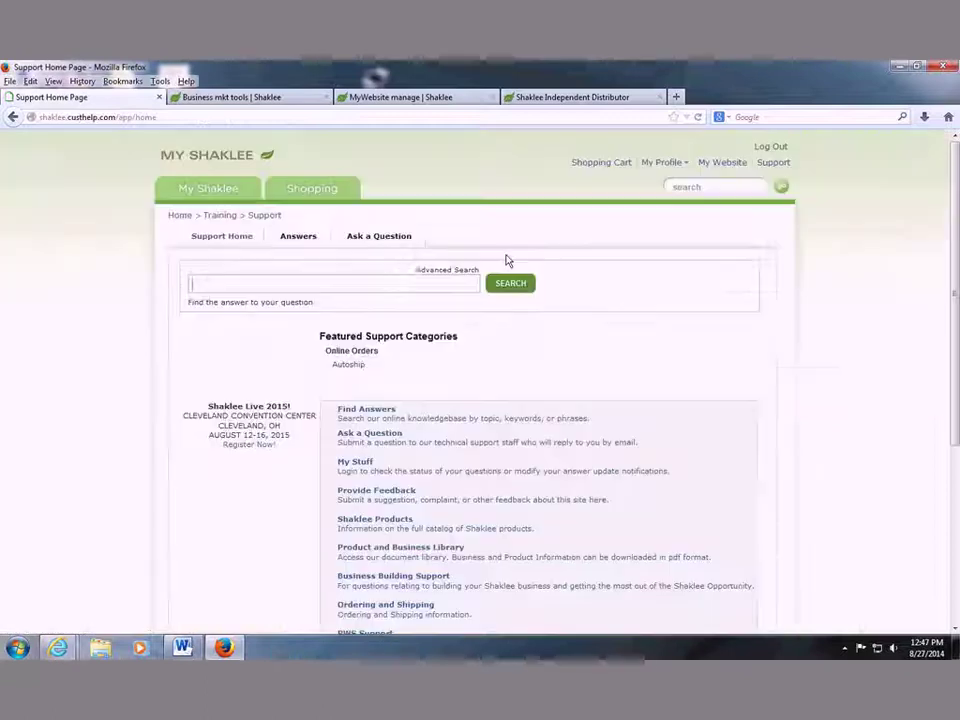
{"action": "left_click", "coordinate": [321, 280]}
{"action": "type", "text": "project ma"}
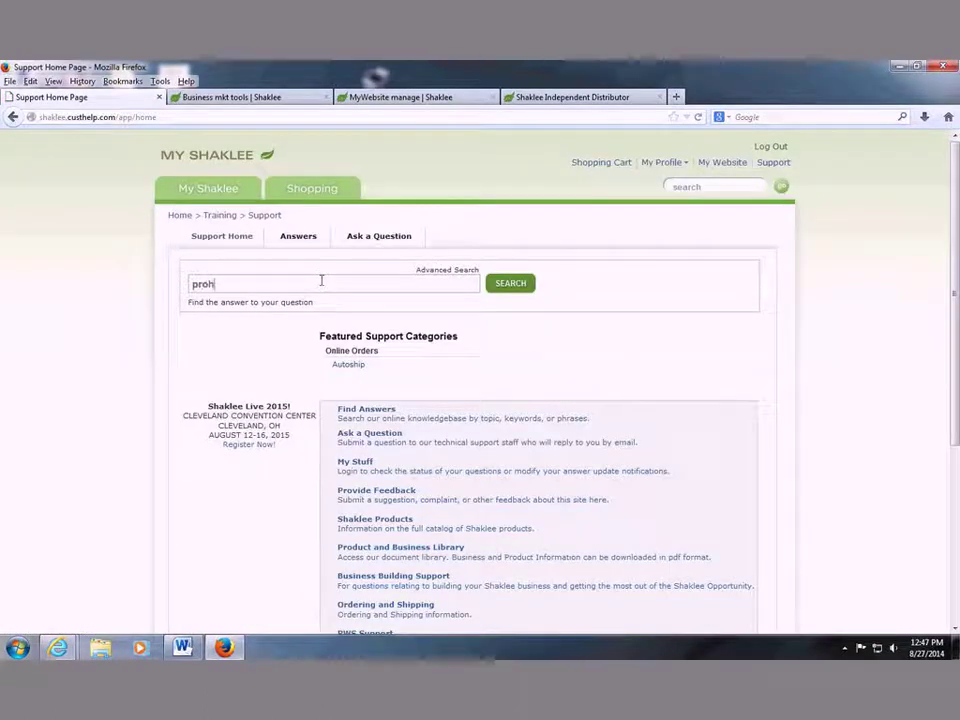
{"action": "type", "text": "hma"}
{"action": "key", "text": "Return"}
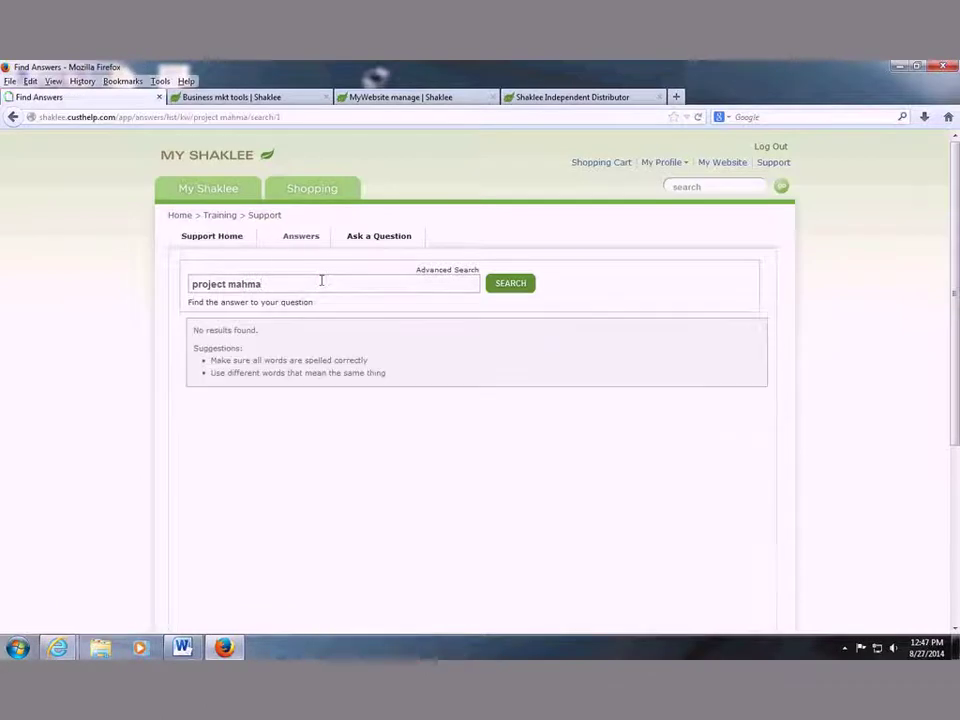
{"action": "left_click", "coordinate": [306, 246]}
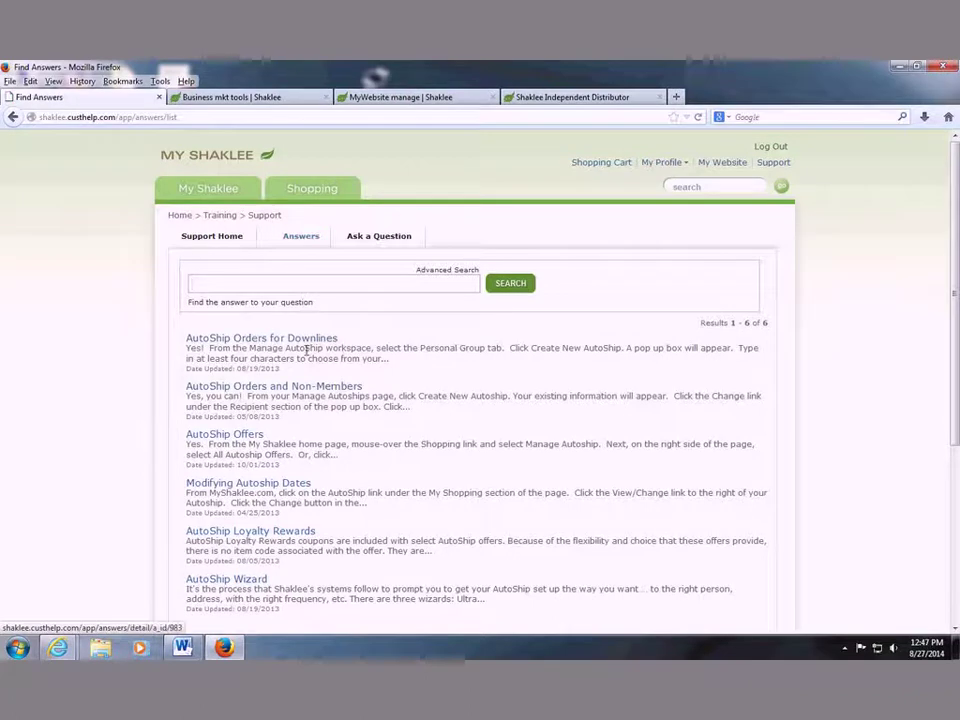
{"action": "left_click", "coordinate": [206, 203]}
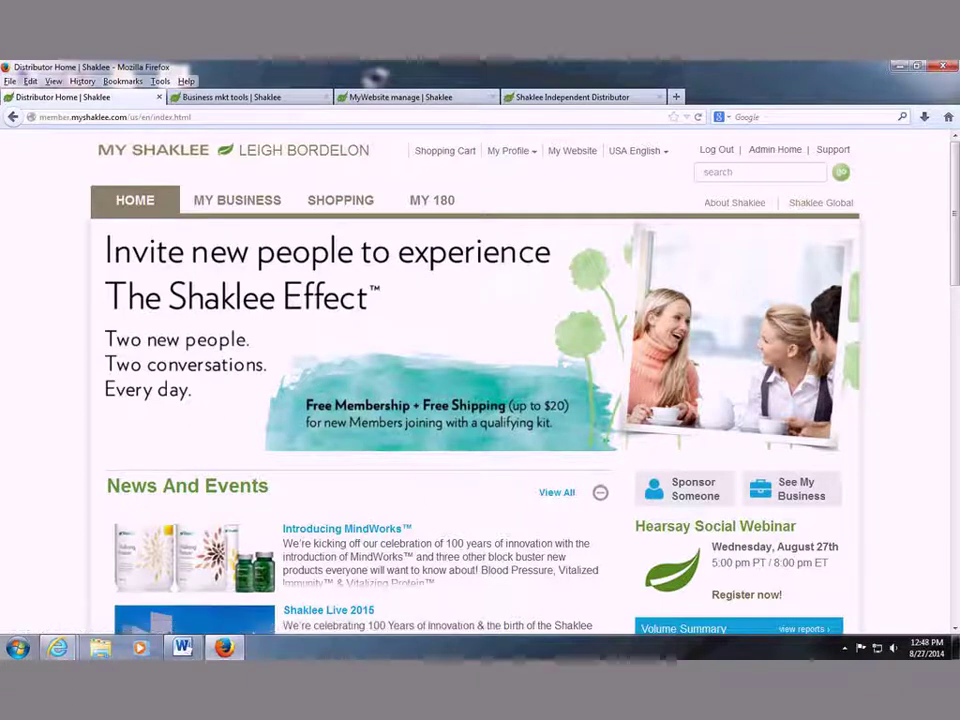
Close the Business mkt tools tab, then search MyShaklee for 'my business training' and open My Business Training Calls.
{"action": "left_click", "coordinate": [325, 97]}
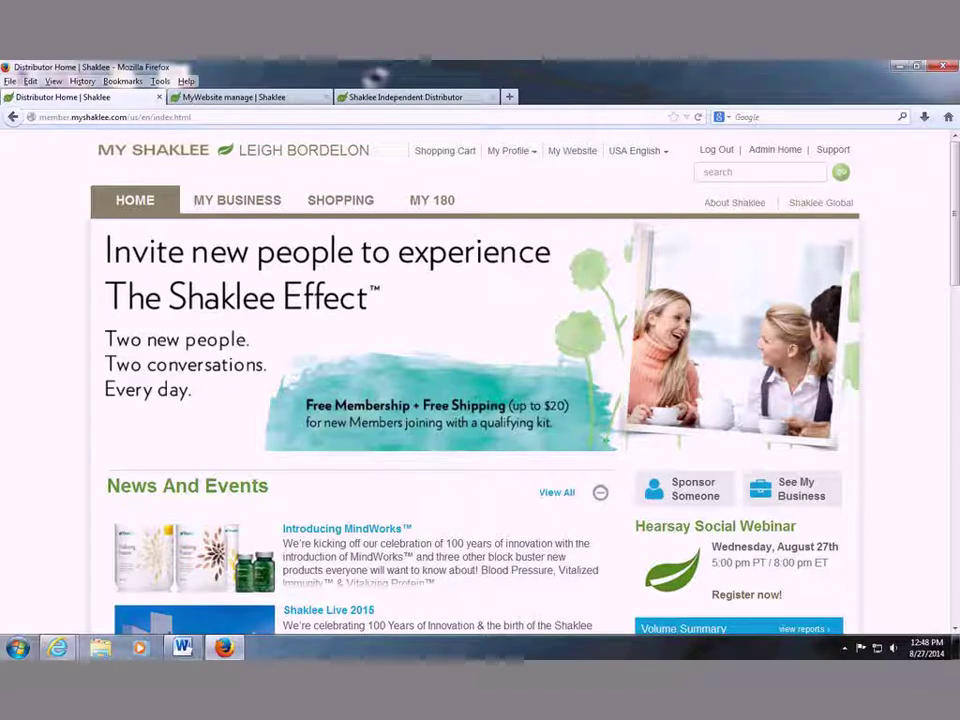
{"action": "left_click", "coordinate": [729, 172]}
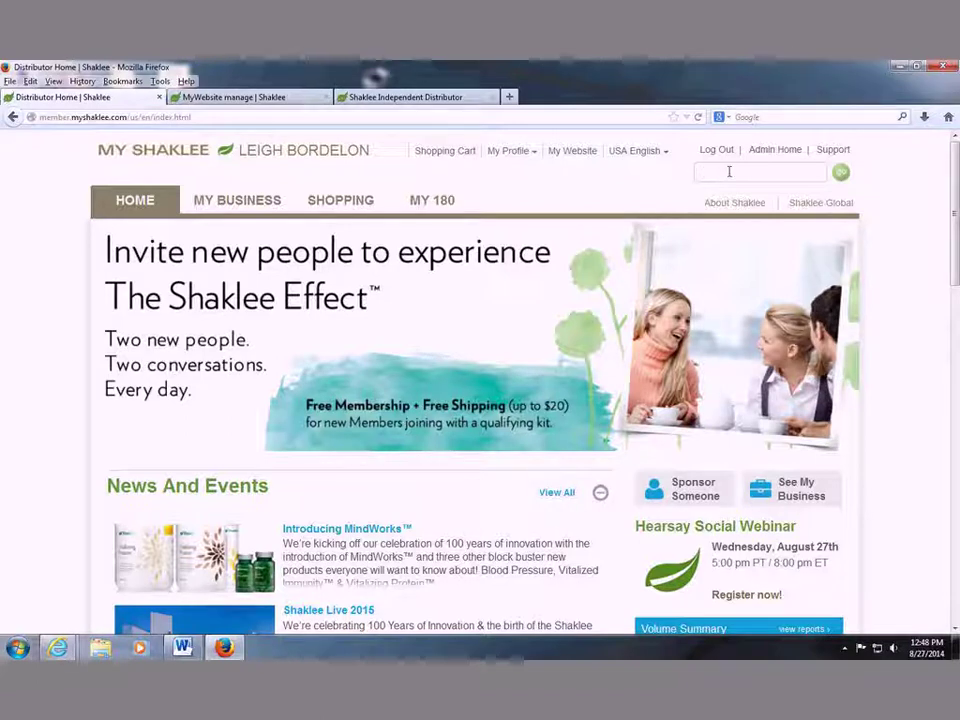
{"action": "type", "text": "usine"}
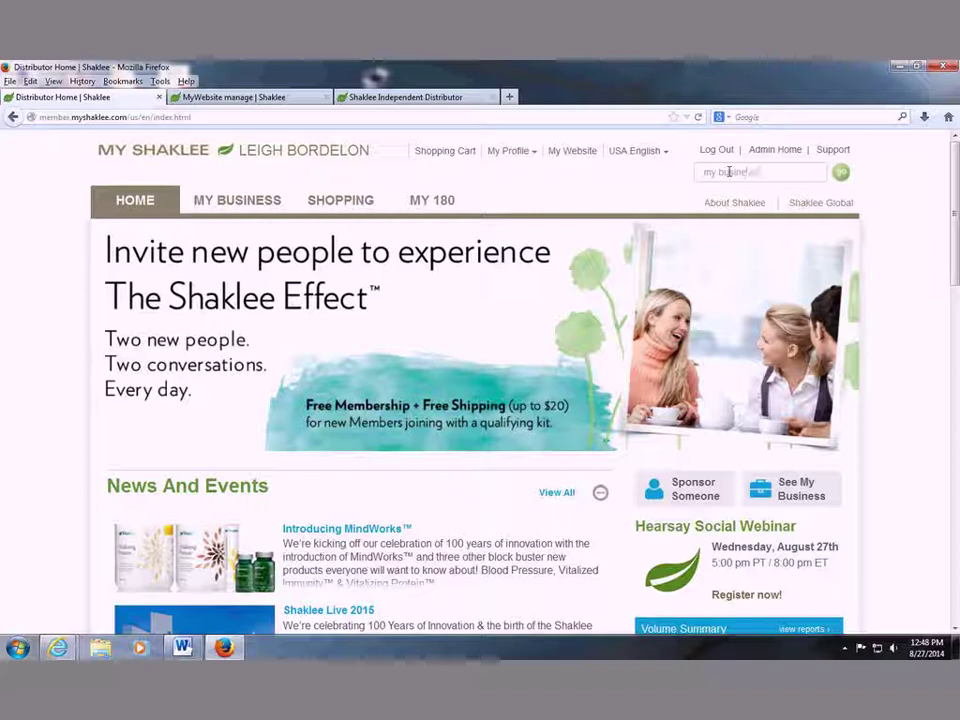
{"action": "type", "text": "ss training"}
{"action": "key", "text": "Return"}
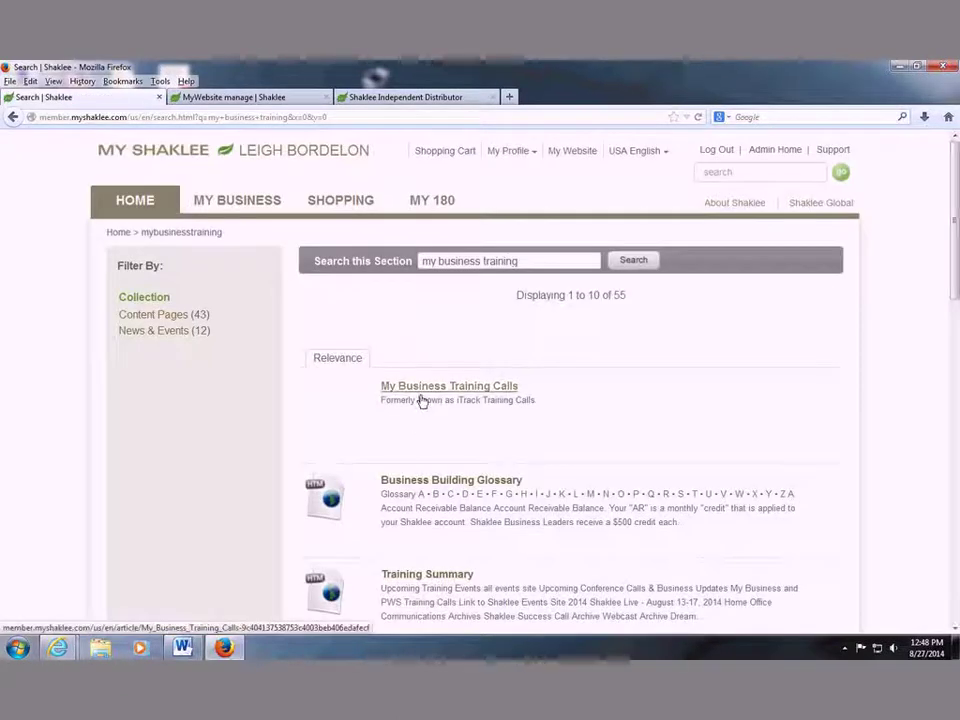
{"action": "left_click", "coordinate": [422, 400]}
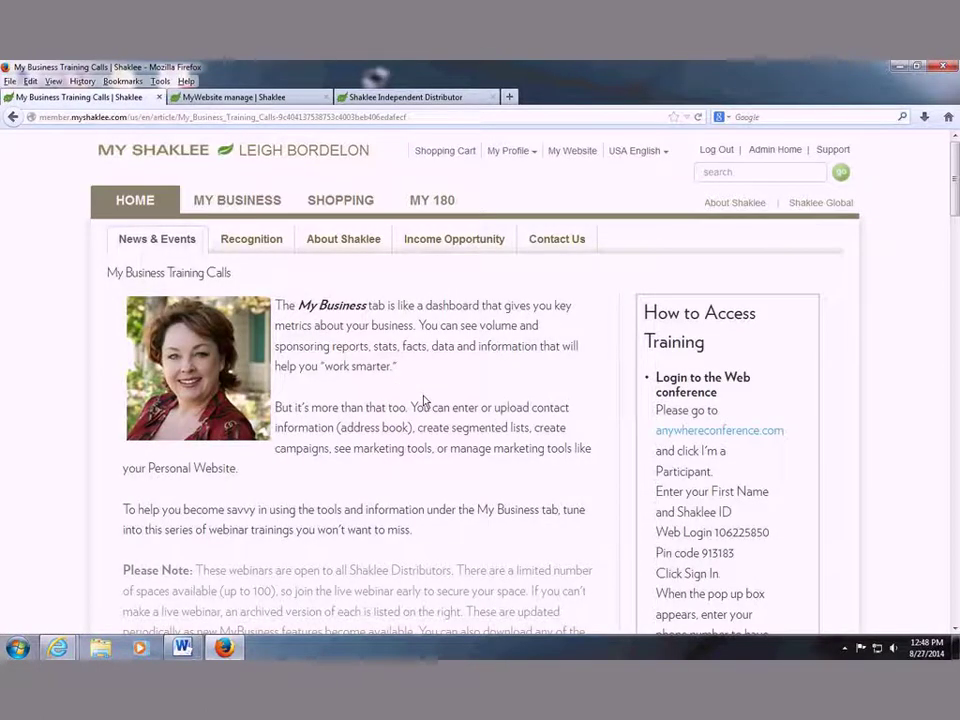
Scroll the article down to the 4–5 p.m. Pacific class schedule and the Training Workbooks list.
{"action": "scroll", "coordinate": [424, 398], "scroll_direction": "down", "scroll_amount": 2}
{"action": "scroll", "coordinate": [428, 396], "scroll_direction": "down", "scroll_amount": 5}
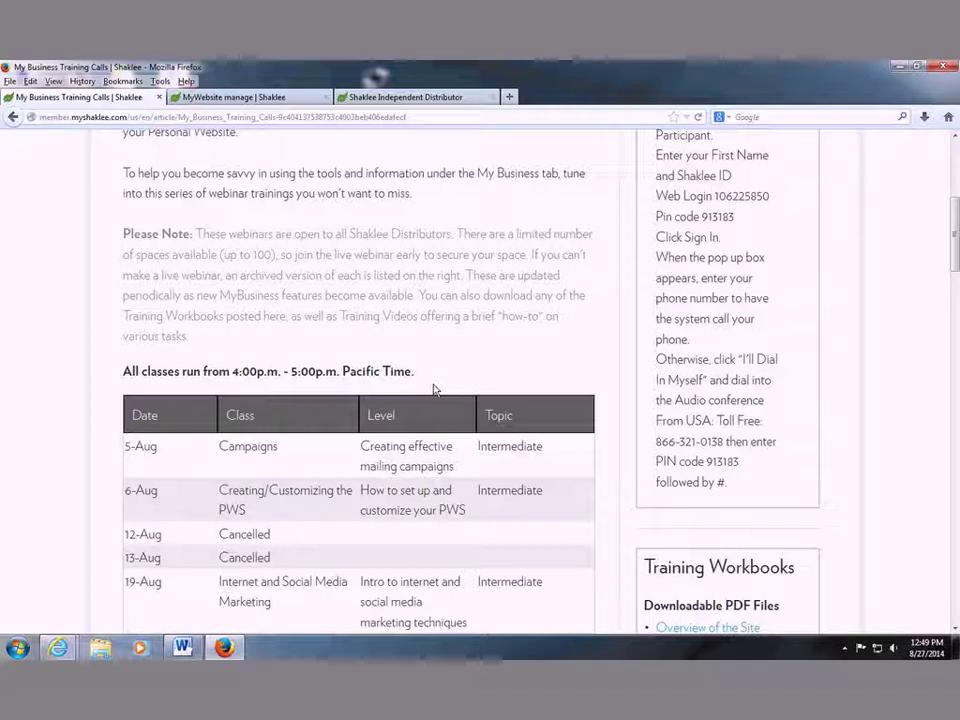
{"action": "scroll", "coordinate": [434, 390], "scroll_direction": "down", "scroll_amount": 3}
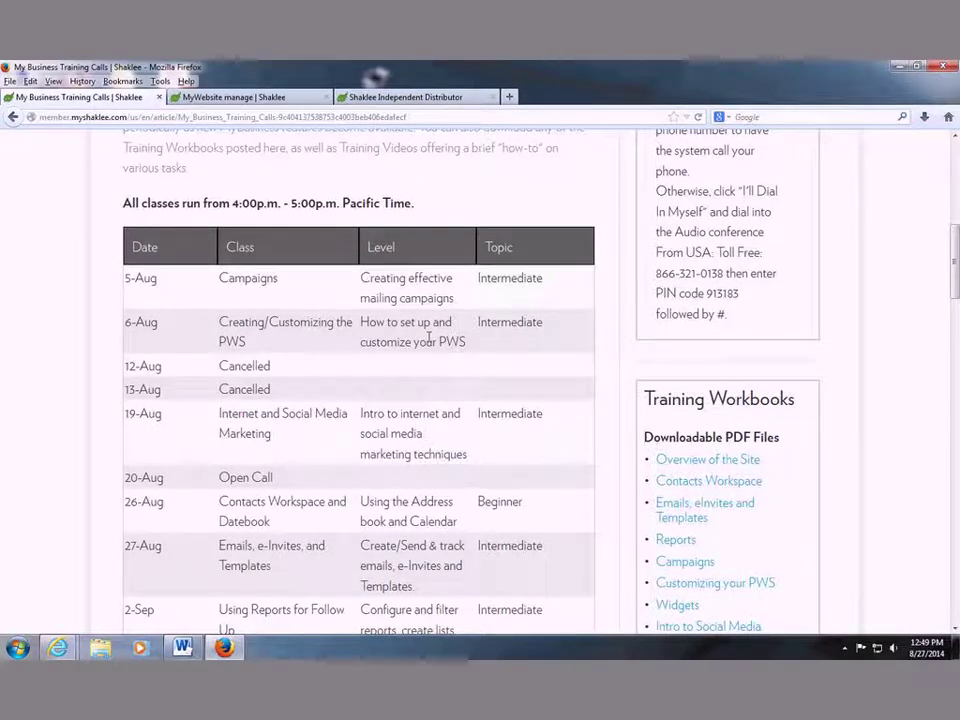
{"action": "scroll", "coordinate": [279, 465], "scroll_direction": "down", "scroll_amount": 1}
{"action": "scroll", "coordinate": [279, 465], "scroll_direction": "down", "scroll_amount": 1}
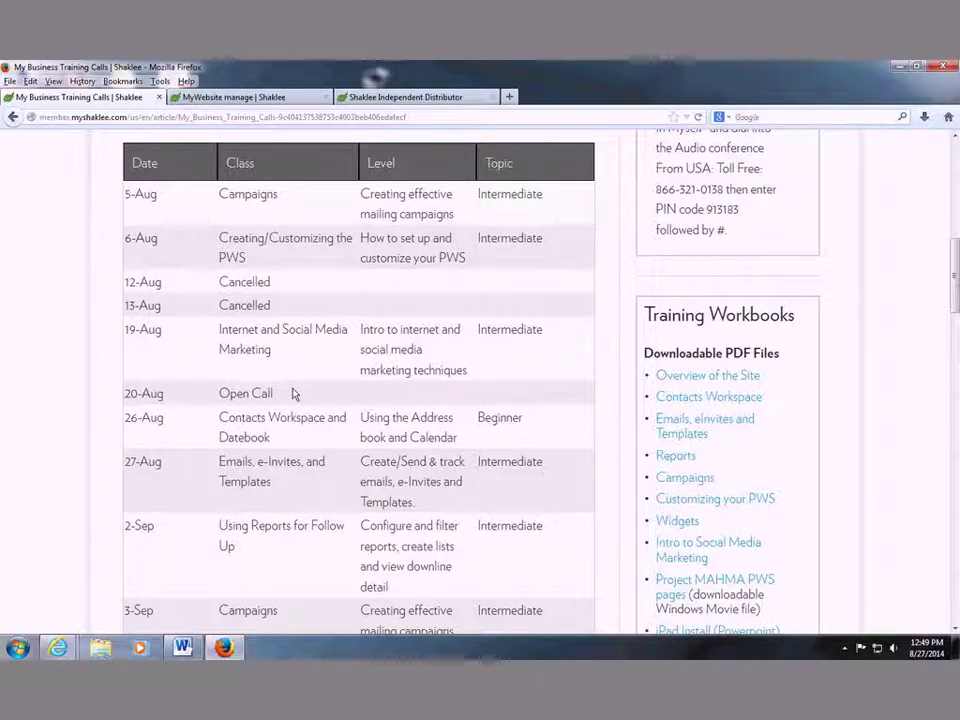
{"action": "scroll", "coordinate": [737, 358], "scroll_direction": "up", "scroll_amount": 5}
{"action": "scroll", "coordinate": [752, 308], "scroll_direction": "down", "scroll_amount": 3}
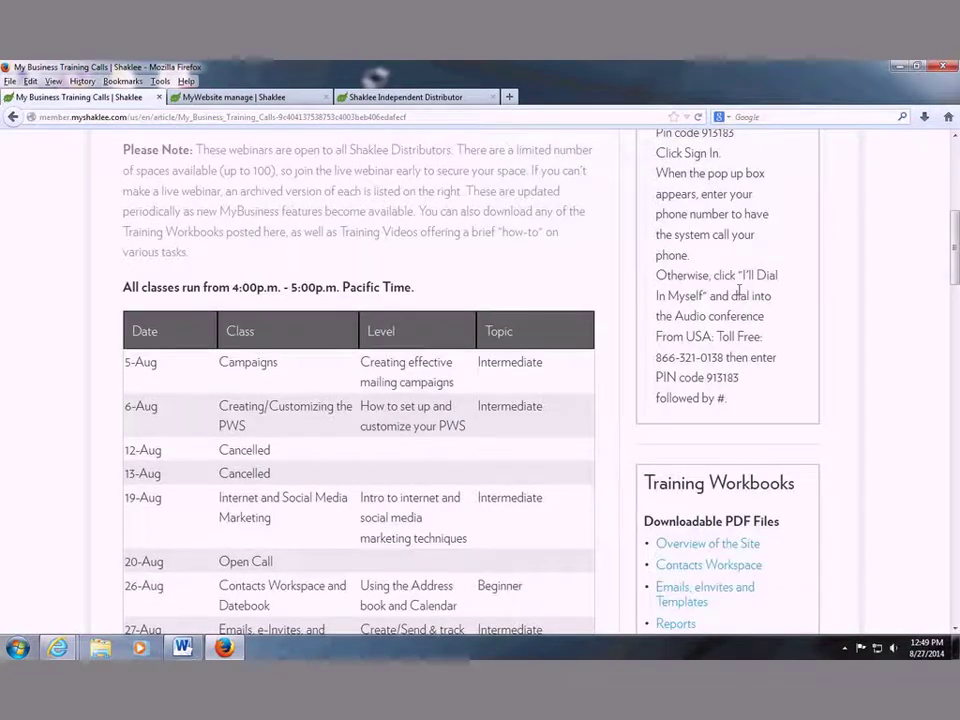
{"action": "scroll", "coordinate": [800, 363], "scroll_direction": "down", "scroll_amount": 3}
{"action": "scroll", "coordinate": [800, 363], "scroll_direction": "down", "scroll_amount": 1}
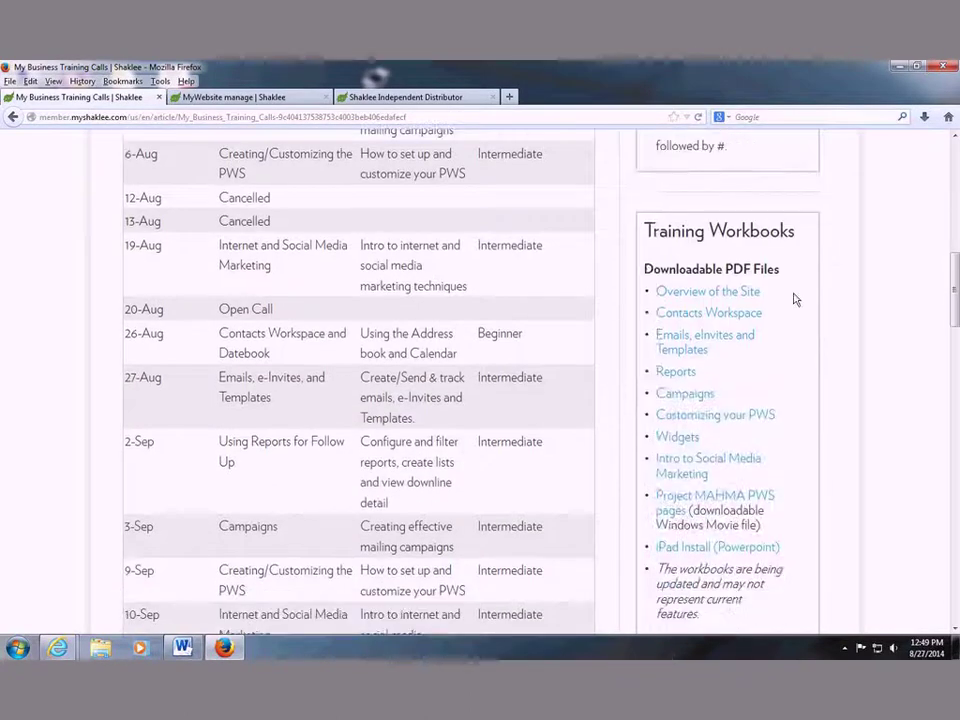
{"action": "scroll", "coordinate": [796, 300], "scroll_direction": "down", "scroll_amount": 2}
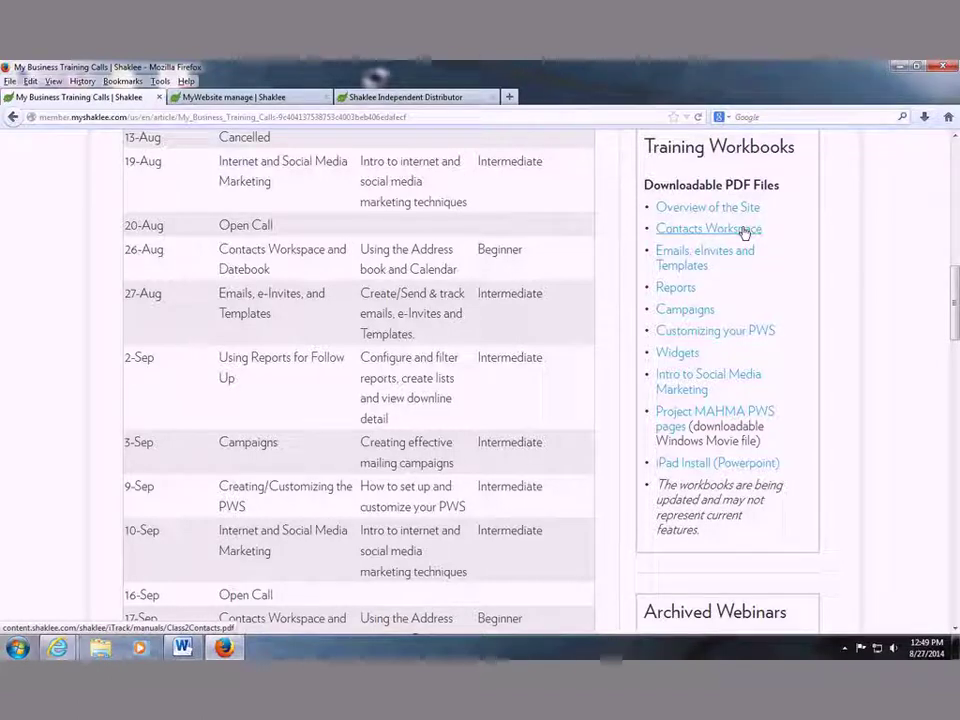
{"action": "scroll", "coordinate": [785, 300], "scroll_direction": "down", "scroll_amount": 4}
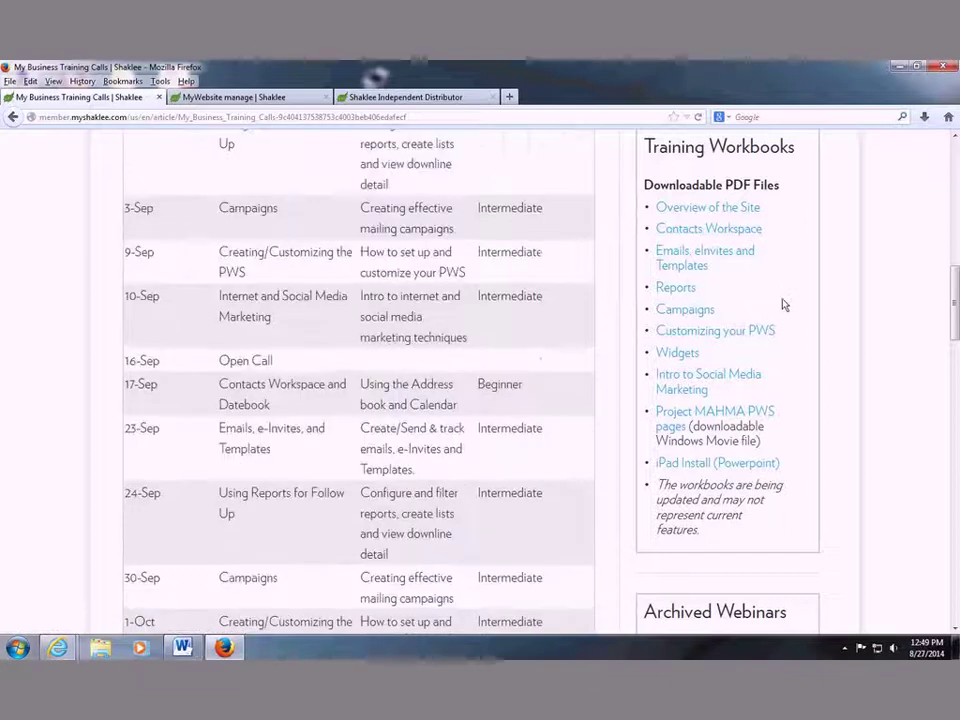
{"action": "scroll", "coordinate": [785, 305], "scroll_direction": "down", "scroll_amount": 4}
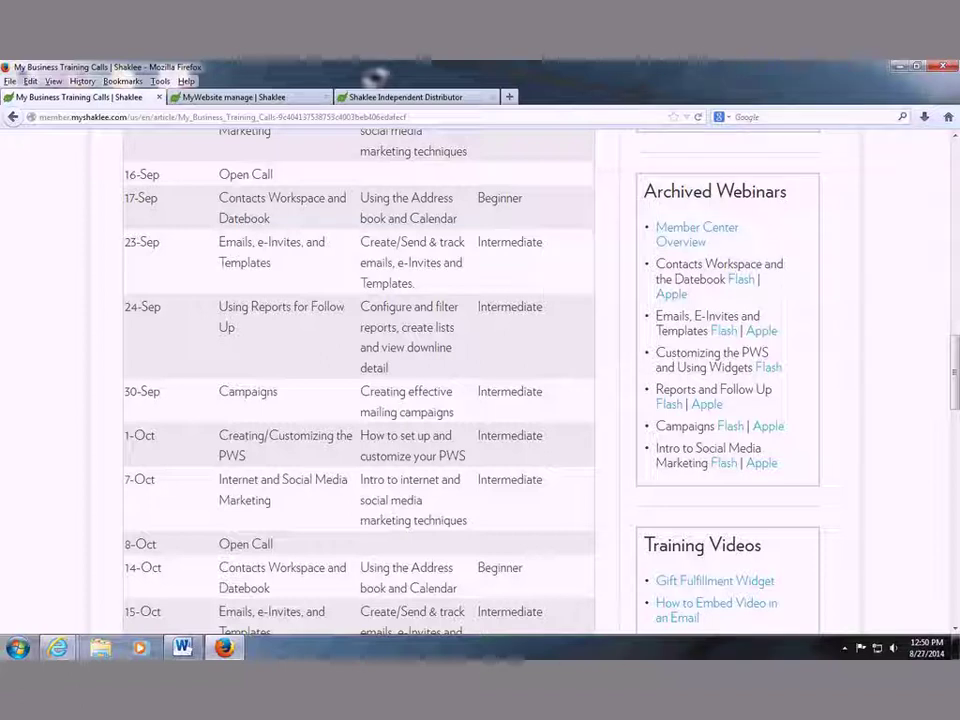
{"action": "scroll", "coordinate": [355, 380], "scroll_direction": "down", "scroll_amount": 5}
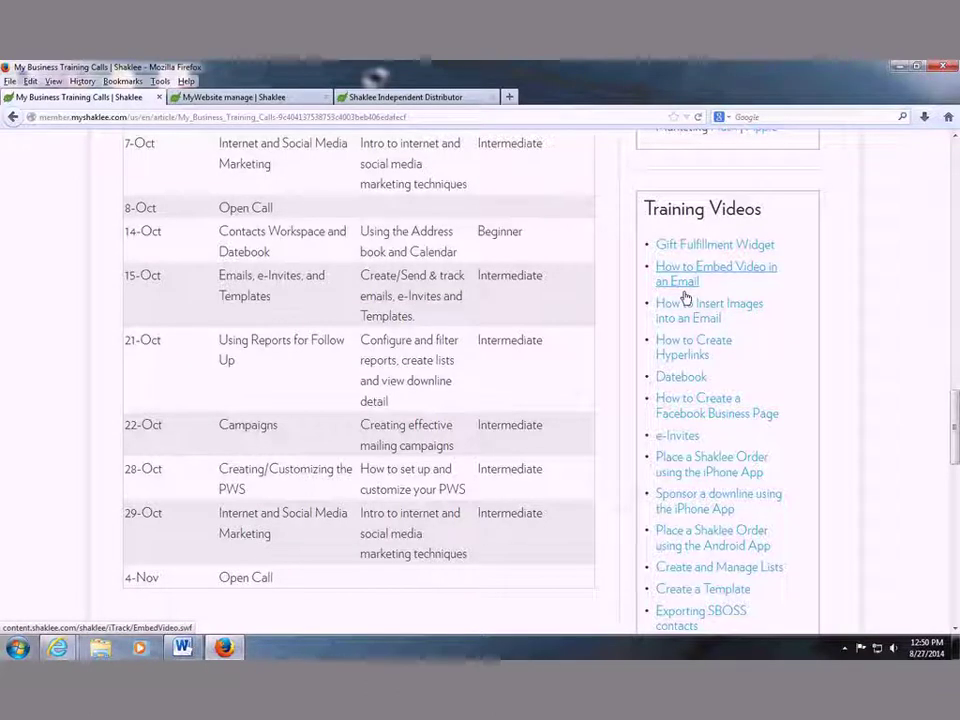
{"action": "scroll", "coordinate": [743, 306], "scroll_direction": "up", "scroll_amount": 5}
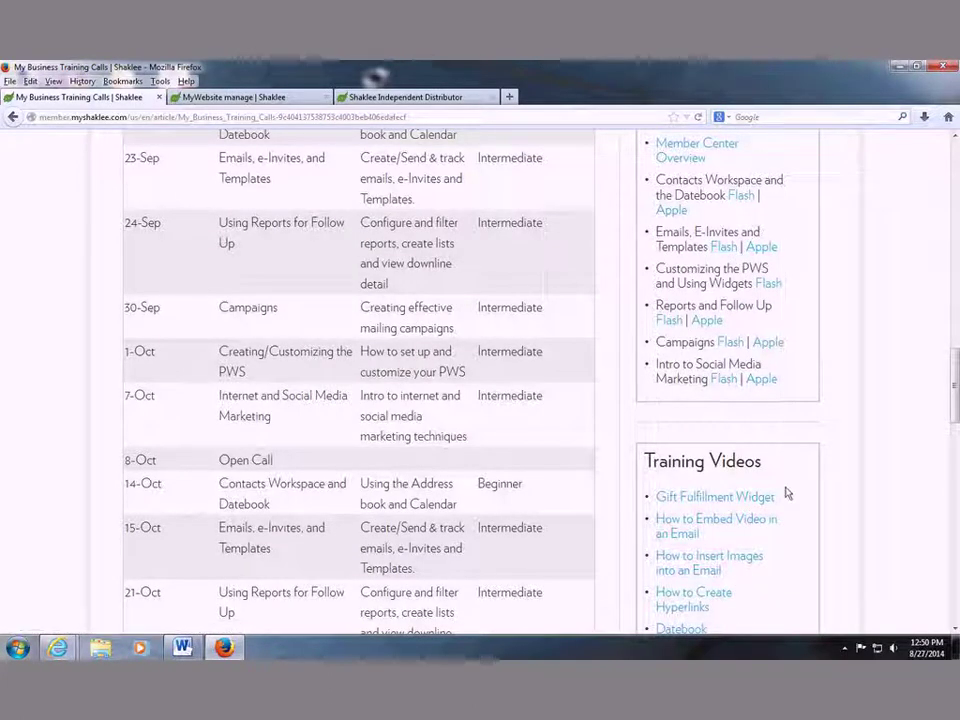
{"action": "scroll", "coordinate": [785, 491], "scroll_direction": "down", "scroll_amount": 8}
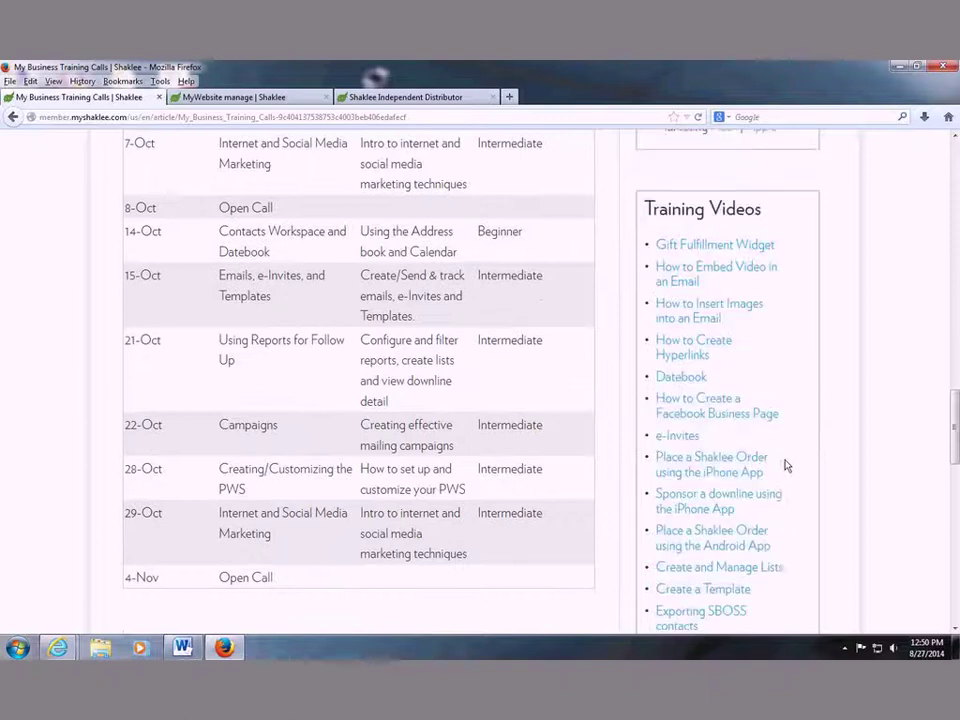
{"action": "scroll", "coordinate": [785, 465], "scroll_direction": "down", "scroll_amount": 3}
{"action": "scroll", "coordinate": [785, 465], "scroll_direction": "down", "scroll_amount": 5}
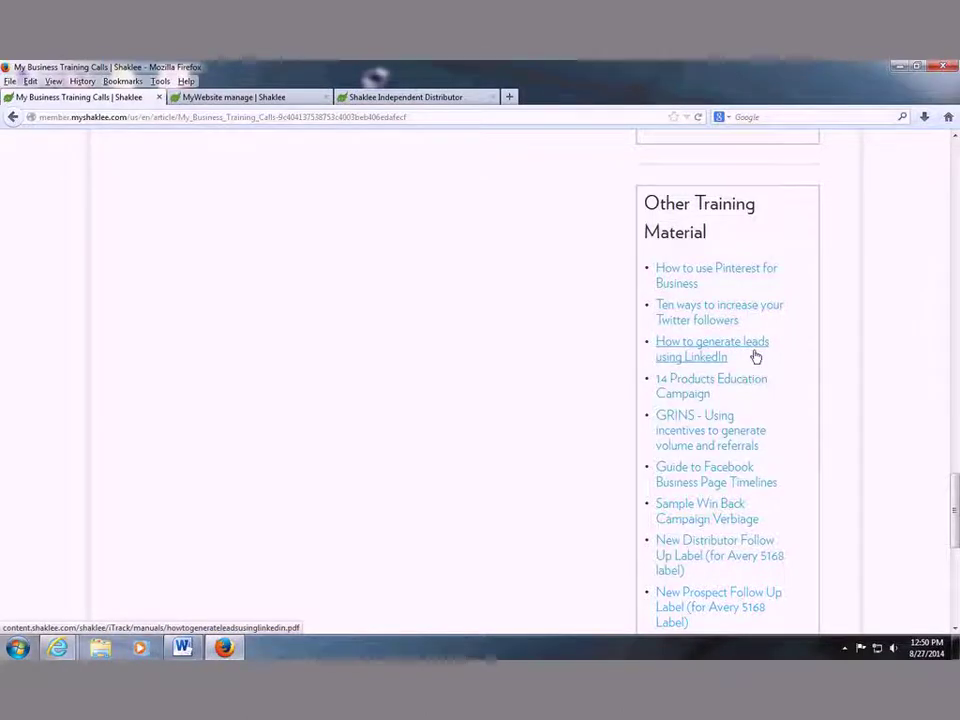
{"action": "scroll", "coordinate": [740, 363], "scroll_direction": "down", "scroll_amount": 1}
{"action": "scroll", "coordinate": [736, 363], "scroll_direction": "down", "scroll_amount": 1}
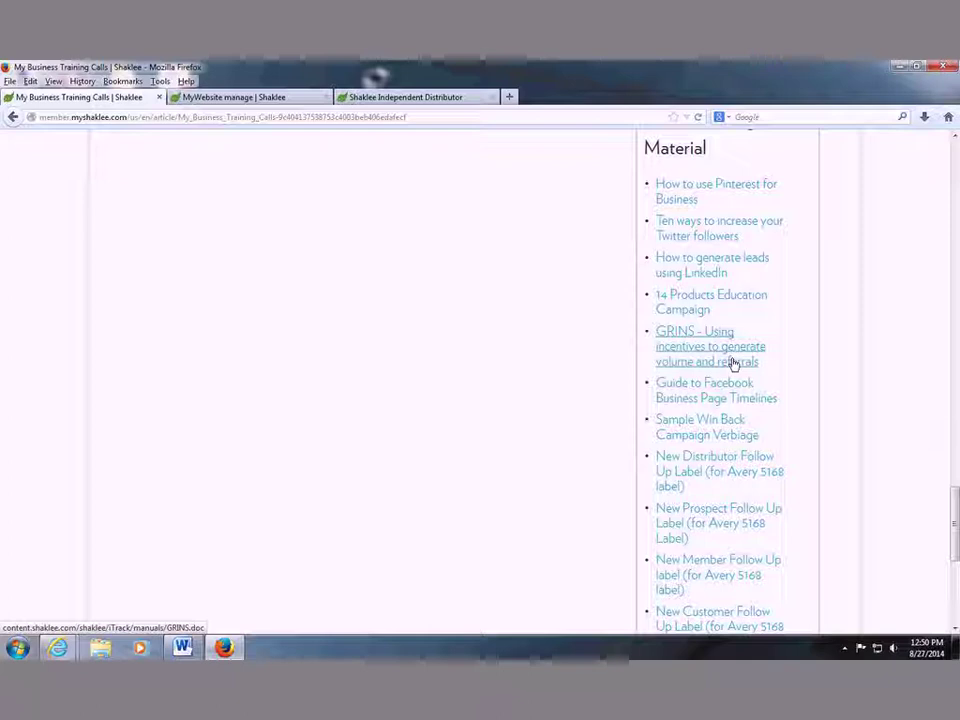
{"action": "scroll", "coordinate": [733, 365], "scroll_direction": "down", "scroll_amount": 2}
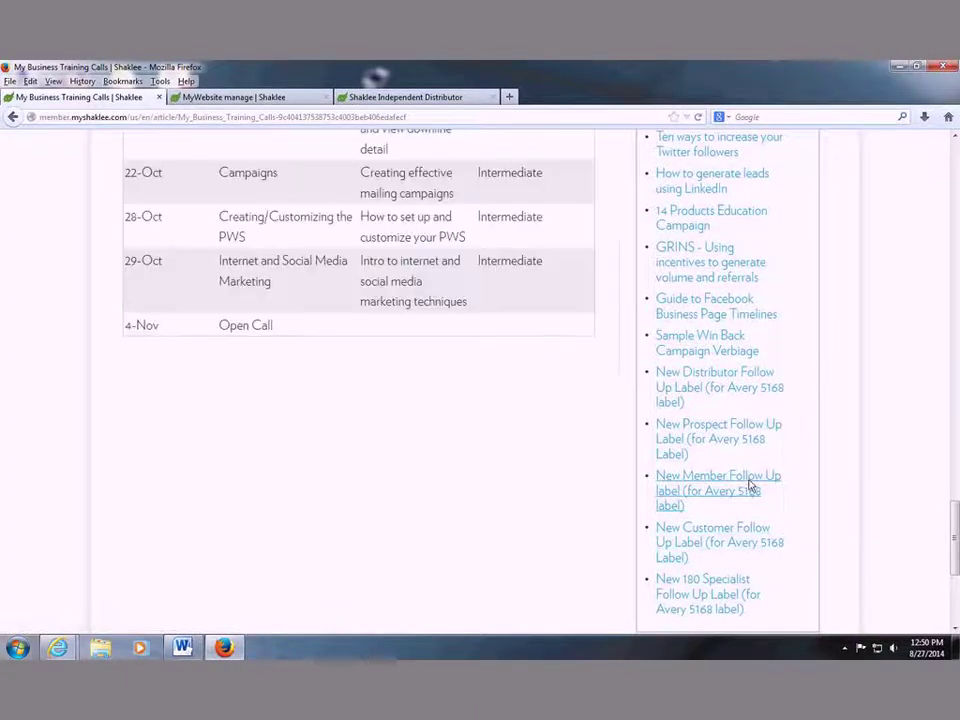
{"action": "scroll", "coordinate": [750, 482], "scroll_direction": "up", "scroll_amount": 10}
{"action": "scroll", "coordinate": [745, 465], "scroll_direction": "up", "scroll_amount": 10}
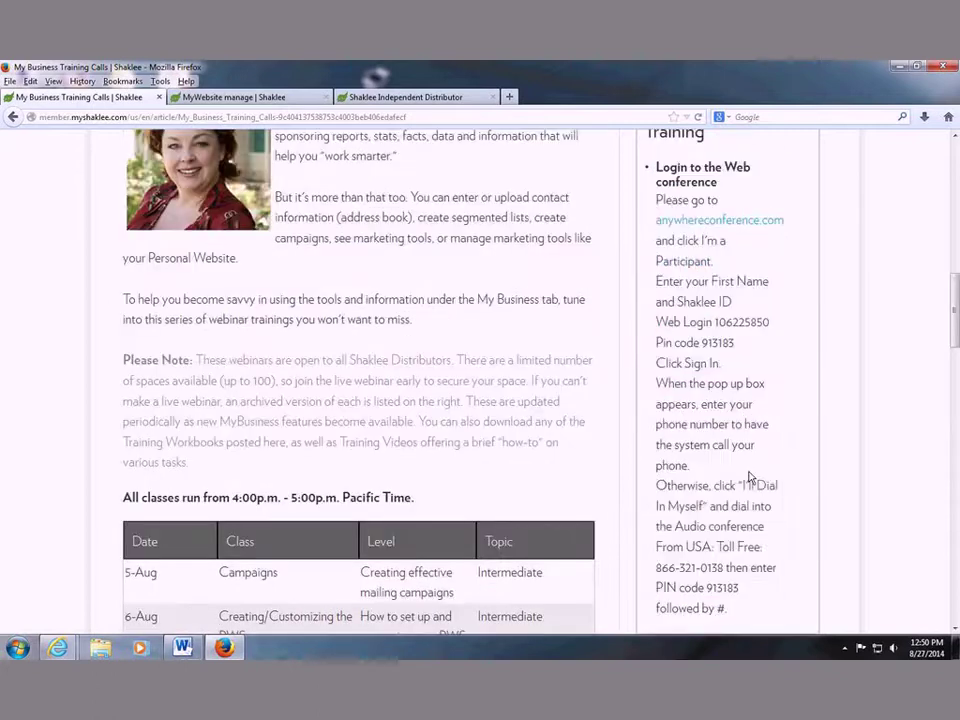
{"action": "scroll", "coordinate": [750, 478], "scroll_direction": "up", "scroll_amount": 5}
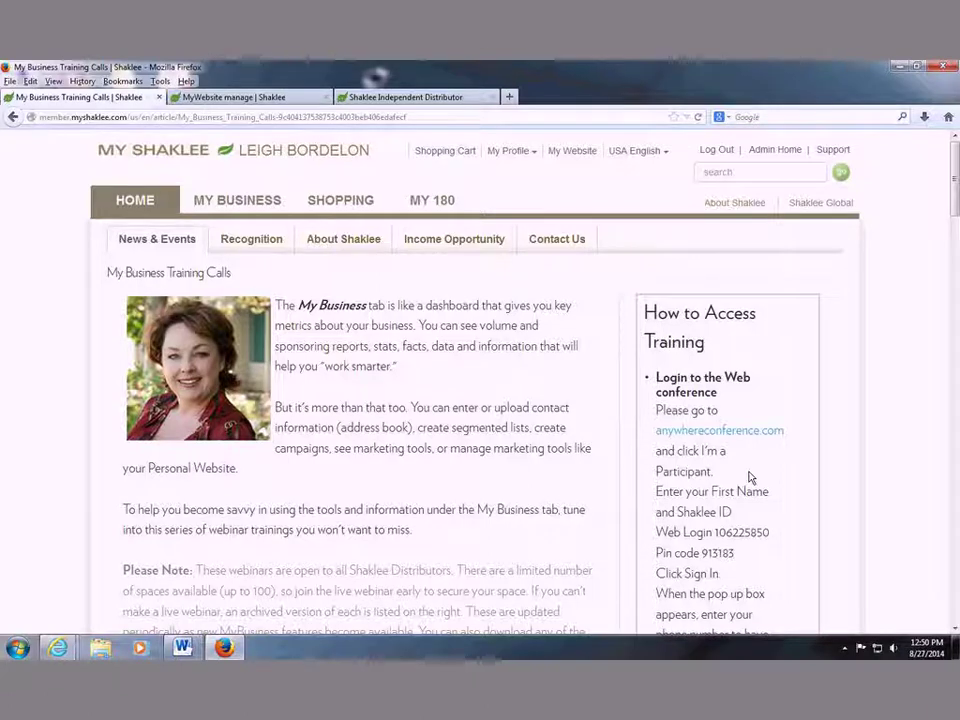
{"action": "scroll", "coordinate": [750, 477], "scroll_direction": "down", "scroll_amount": 3}
{"action": "scroll", "coordinate": [480, 380], "scroll_direction": "up", "scroll_amount": 3}
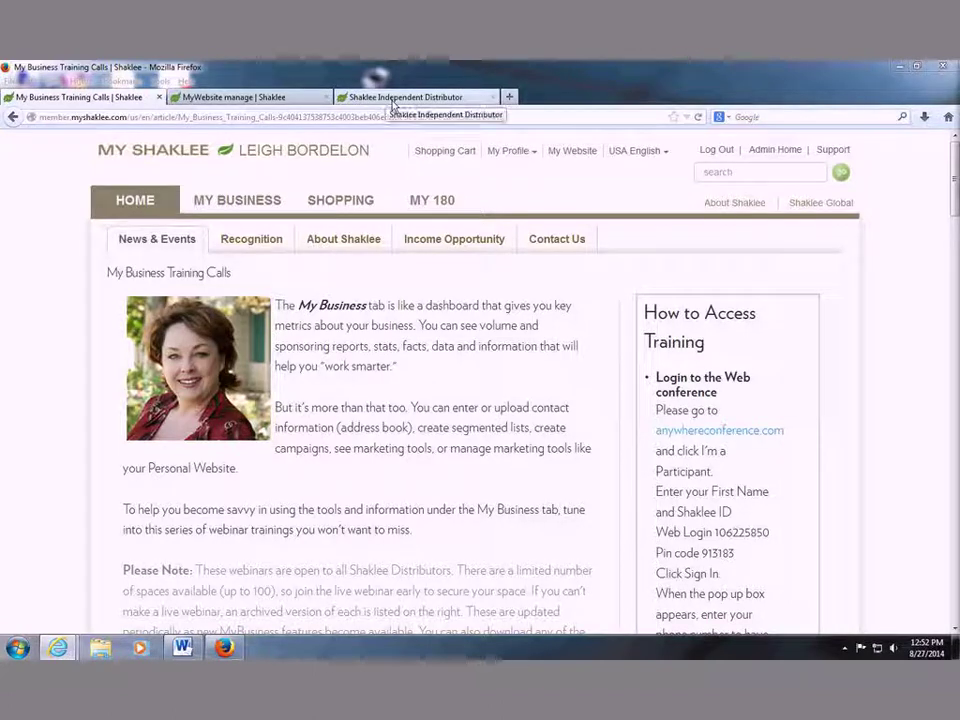
Preview The Sunny Vitamin custom page from MyWebsite's manage page, then return to the management tab.
{"action": "left_click", "coordinate": [297, 104]}
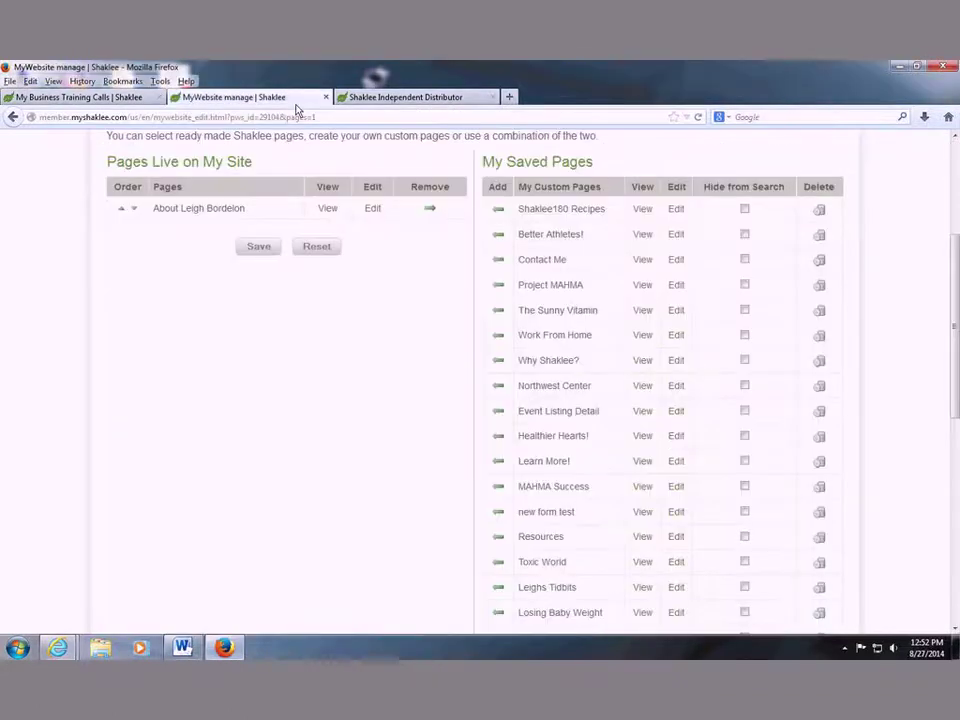
{"action": "left_click", "coordinate": [648, 316]}
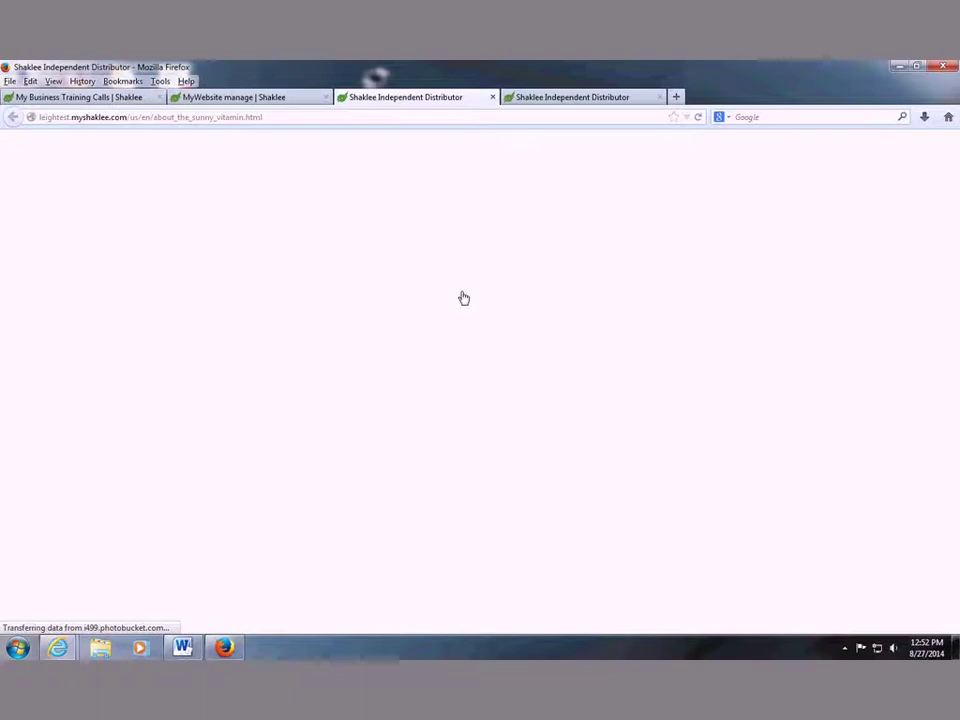
{"action": "mouse_move", "coordinate": [476, 166]}
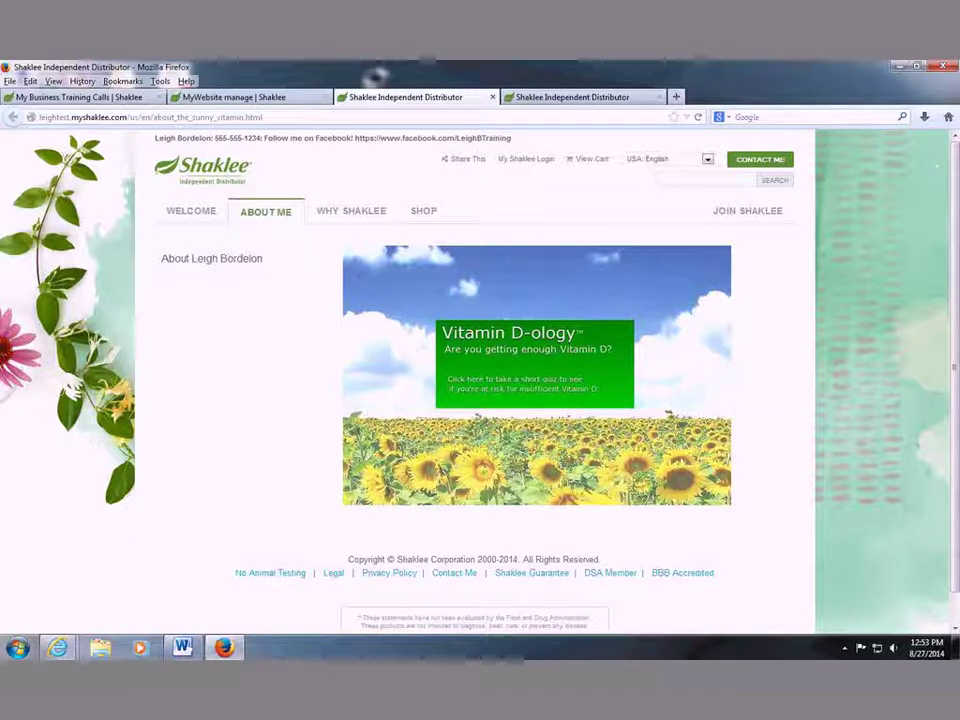
{"action": "left_click", "coordinate": [250, 97]}
Switch to the My Business Training Calls tab to read its anywhereconference.com access instructions.
{"action": "left_click", "coordinate": [80, 97]}
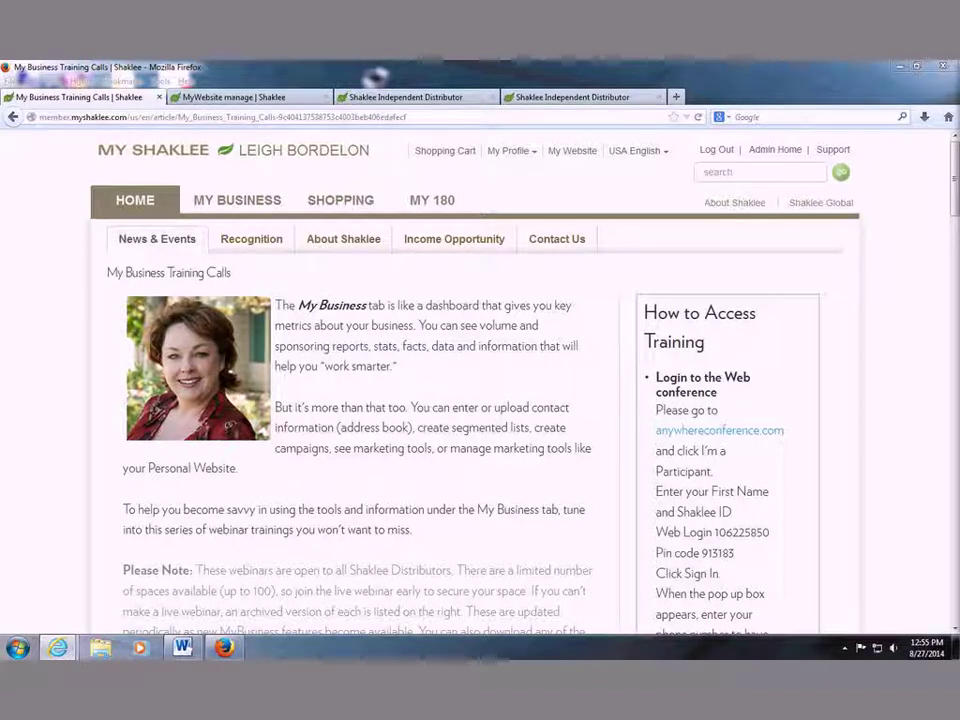
In a new Firefox tab, load the Quackit site by entering 'quackit' in the address bar.
{"action": "left_click", "coordinate": [680, 100]}
{"action": "type", "text": "quack.it"}
{"action": "key", "text": "Return"}
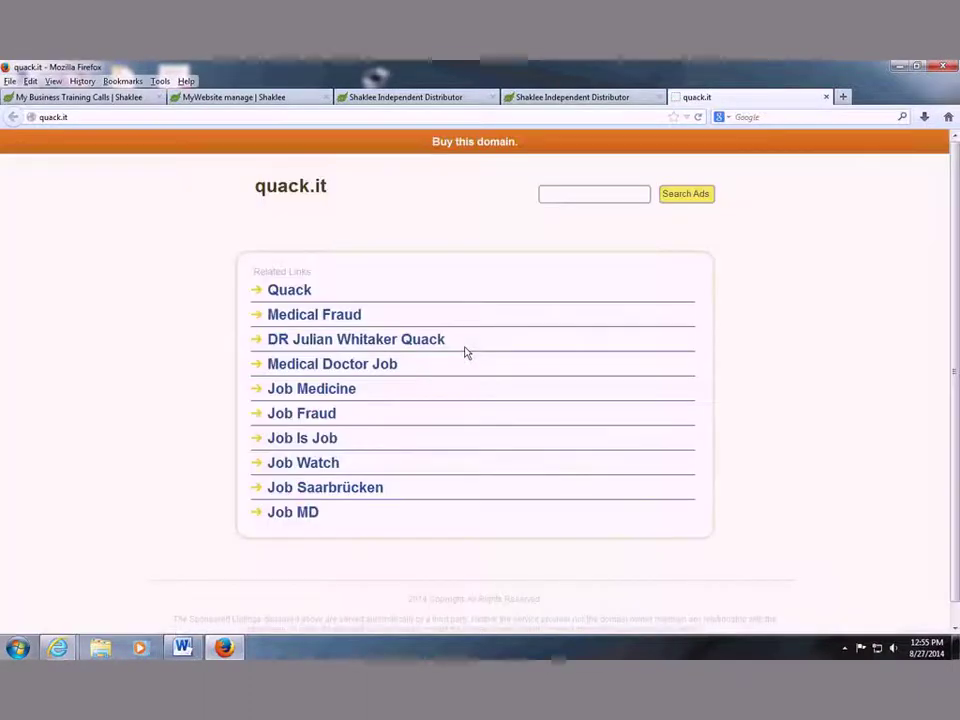
{"action": "left_click", "coordinate": [45, 117]}
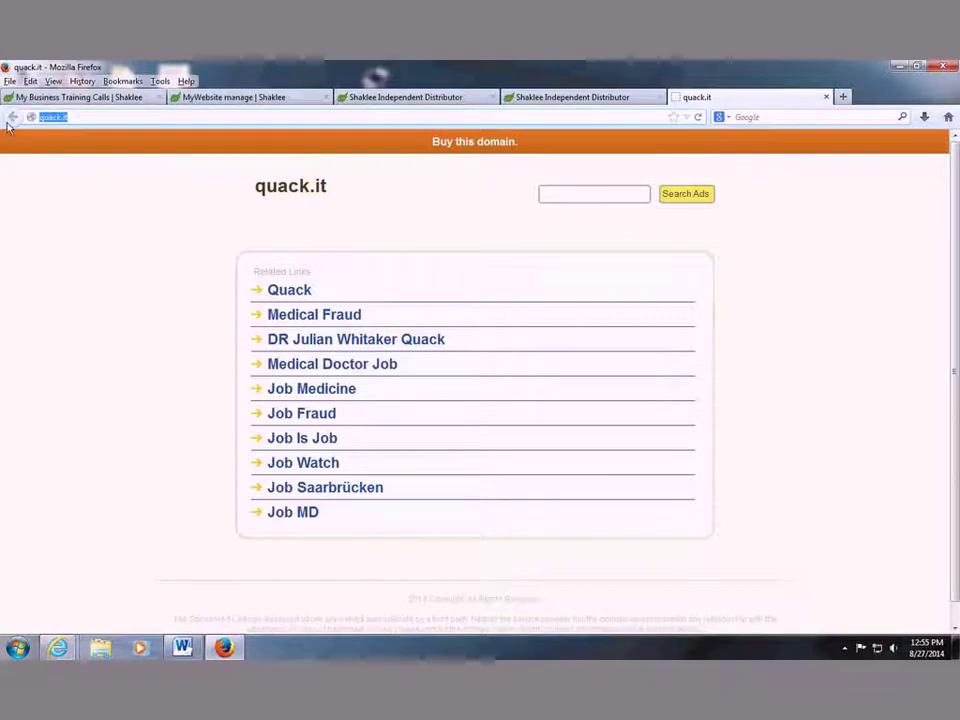
{"action": "type", "text": "quia"}
{"action": "key", "text": "Escape"}
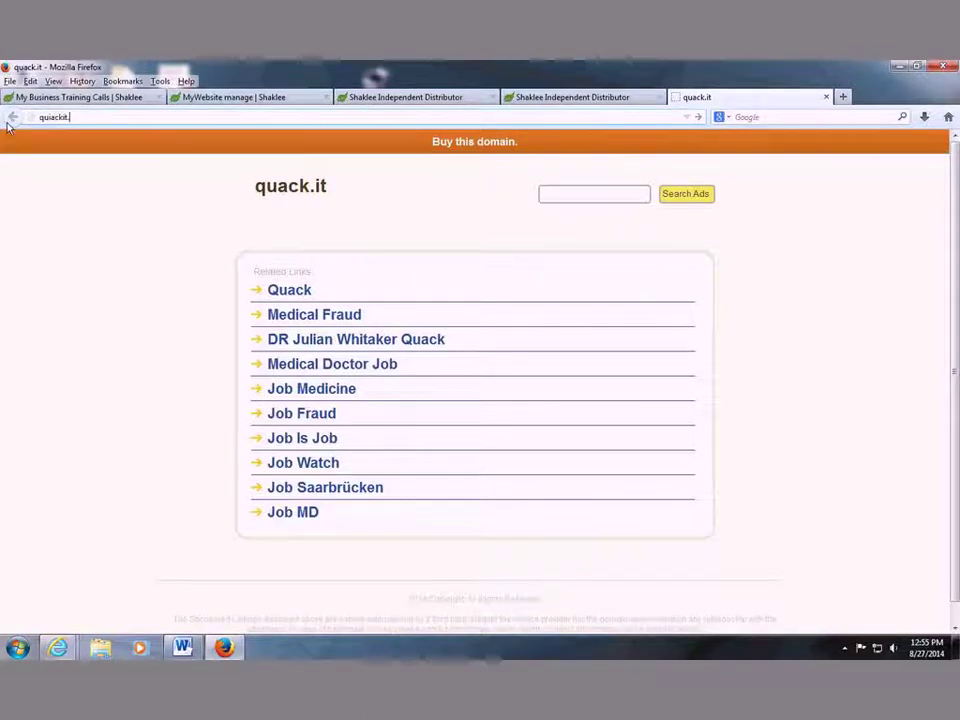
{"action": "key", "text": "BackSpace"}
{"action": "type", "text": "quackit"}
{"action": "key", "text": "Return"}
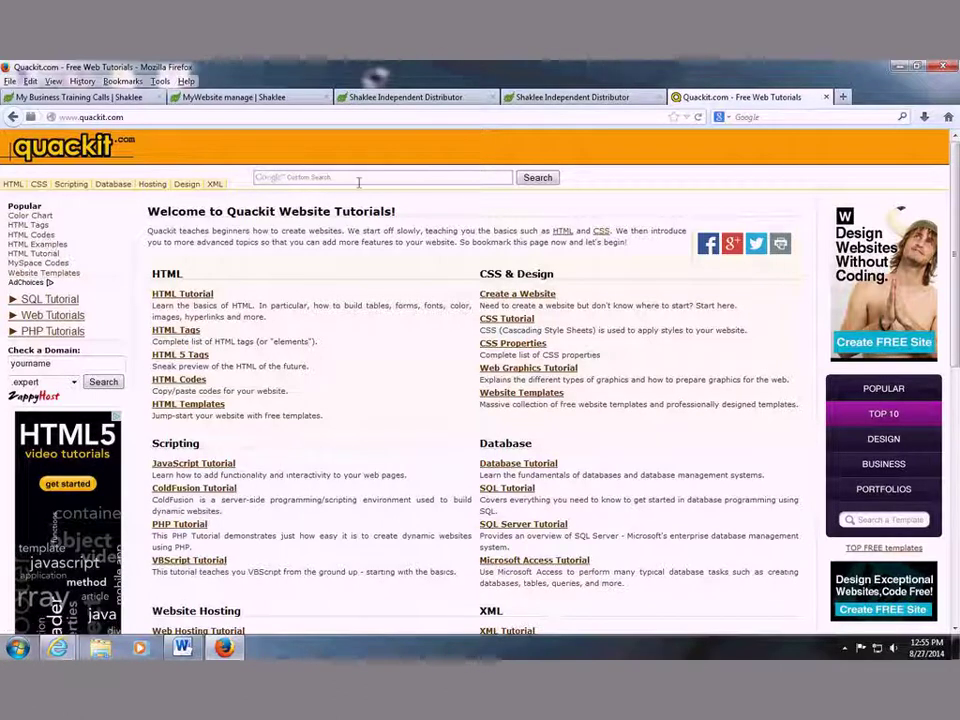
Look over the Quackit home page and open the free HTML Codes page.
{"action": "scroll", "coordinate": [274, 401], "scroll_direction": "down", "scroll_amount": 1}
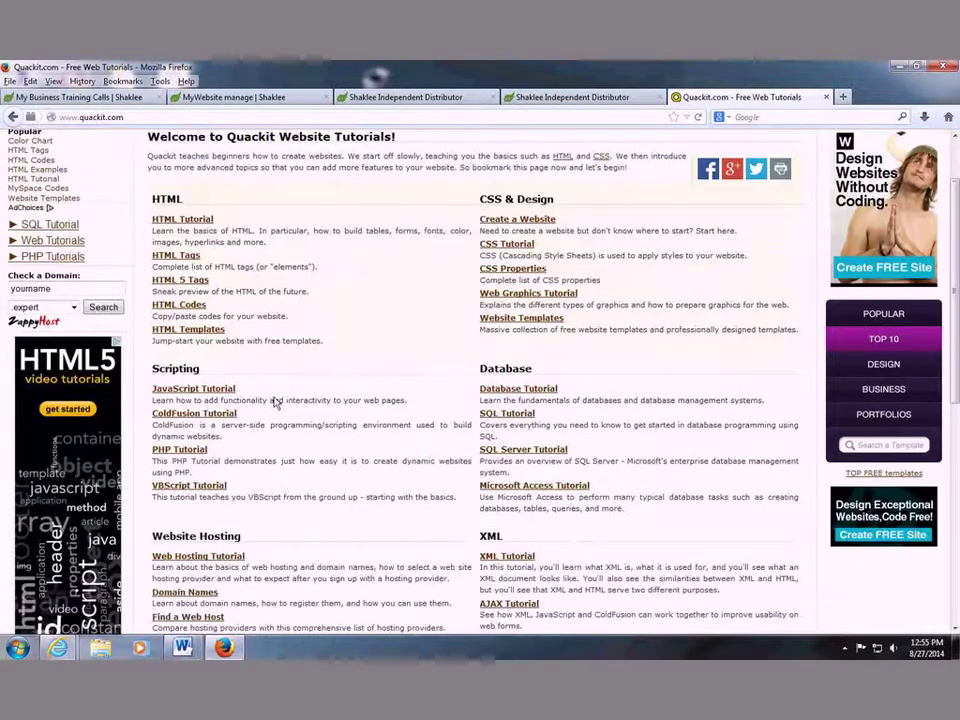
{"action": "scroll", "coordinate": [288, 380], "scroll_direction": "down", "scroll_amount": 1}
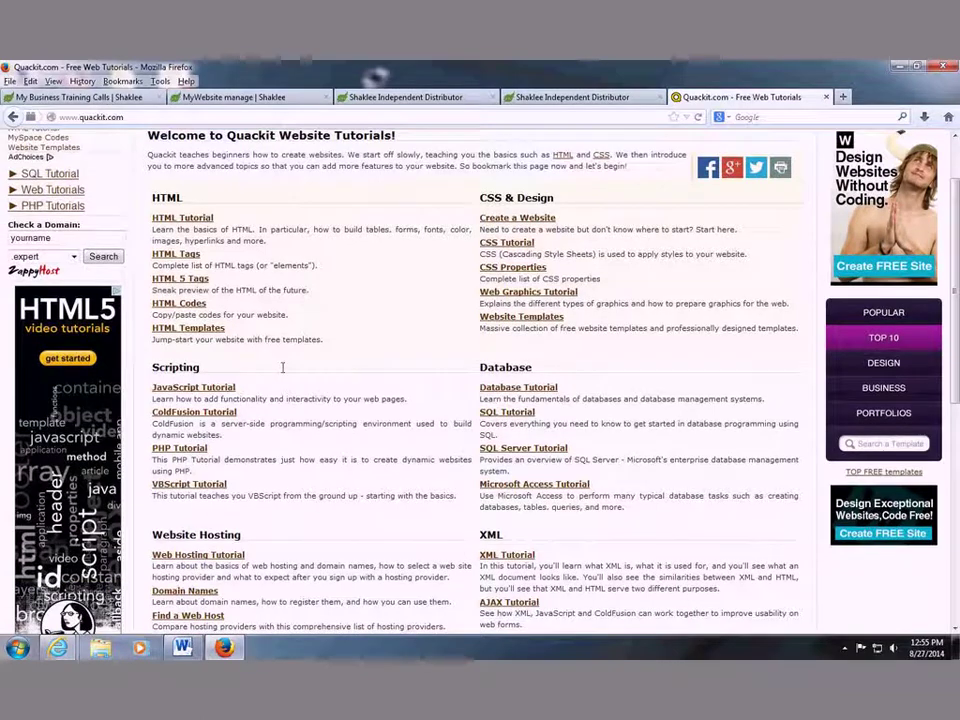
{"action": "scroll", "coordinate": [291, 380], "scroll_direction": "down", "scroll_amount": 1}
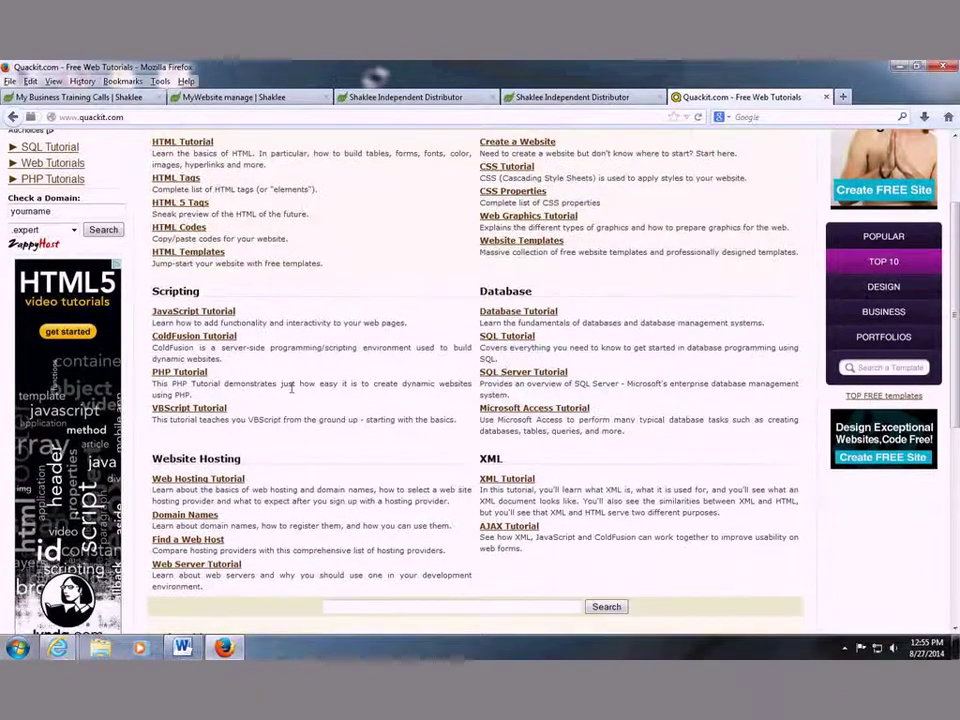
{"action": "scroll", "coordinate": [220, 387], "scroll_direction": "up", "scroll_amount": 1}
{"action": "scroll", "coordinate": [287, 338], "scroll_direction": "up", "scroll_amount": 1}
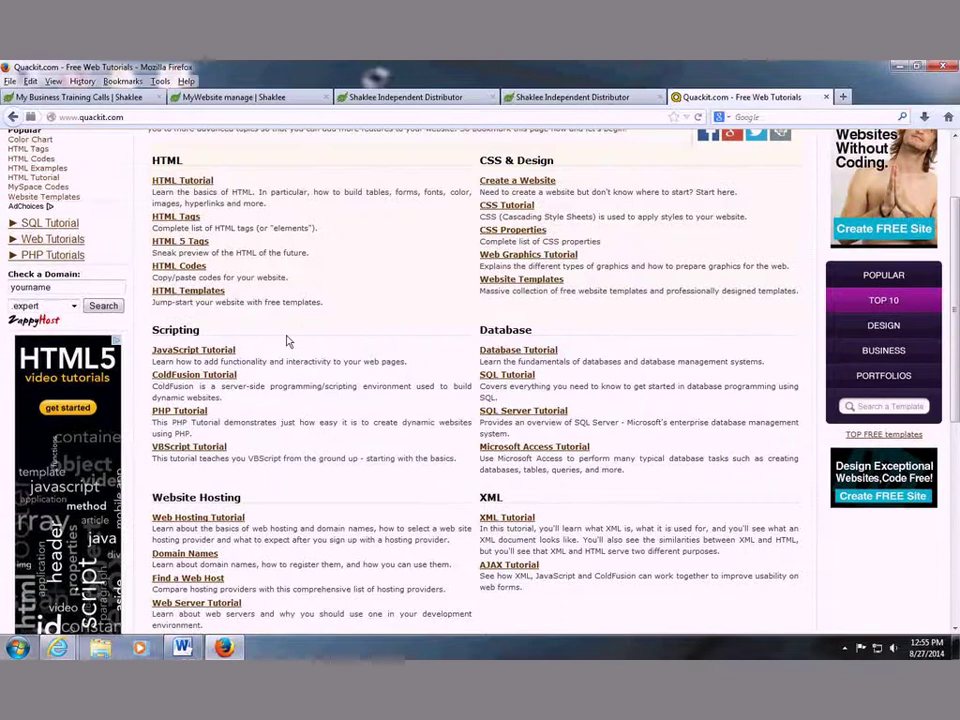
{"action": "scroll", "coordinate": [157, 305], "scroll_direction": "up", "scroll_amount": 2}
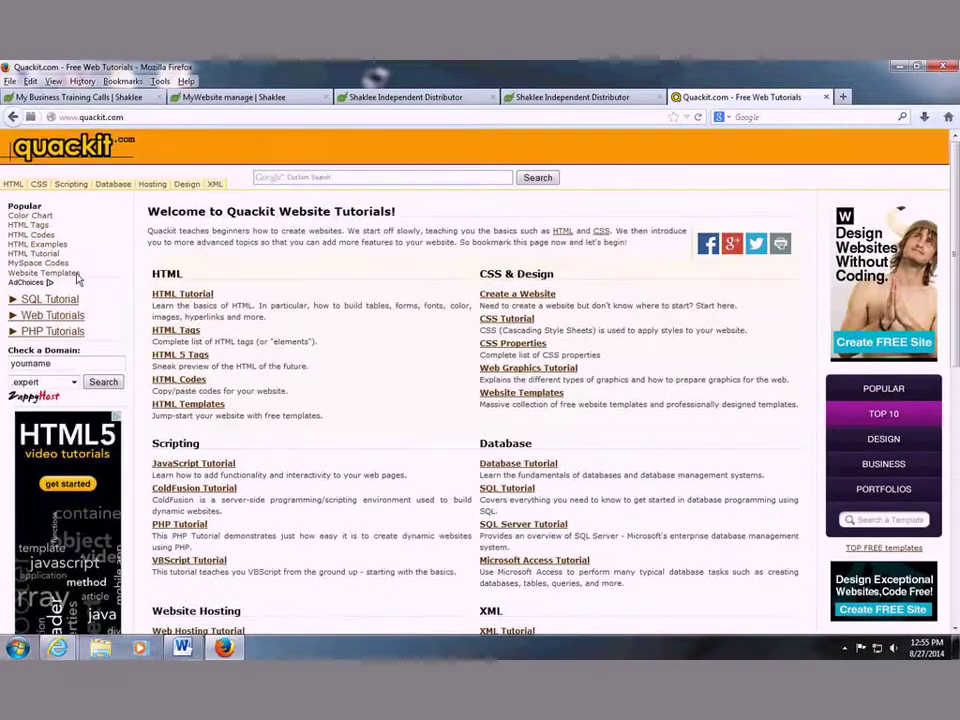
{"action": "left_click", "coordinate": [34, 236]}
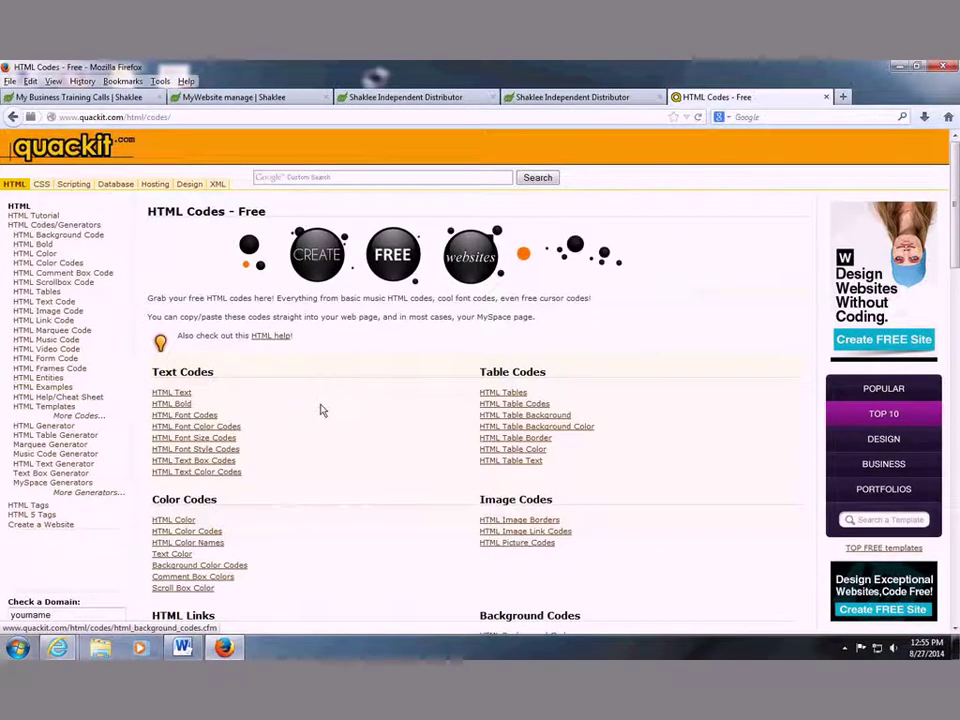
Scroll the HTML Codes page down to the Forms section.
{"action": "scroll", "coordinate": [321, 409], "scroll_direction": "down", "scroll_amount": 2}
{"action": "scroll", "coordinate": [321, 409], "scroll_direction": "down", "scroll_amount": 3}
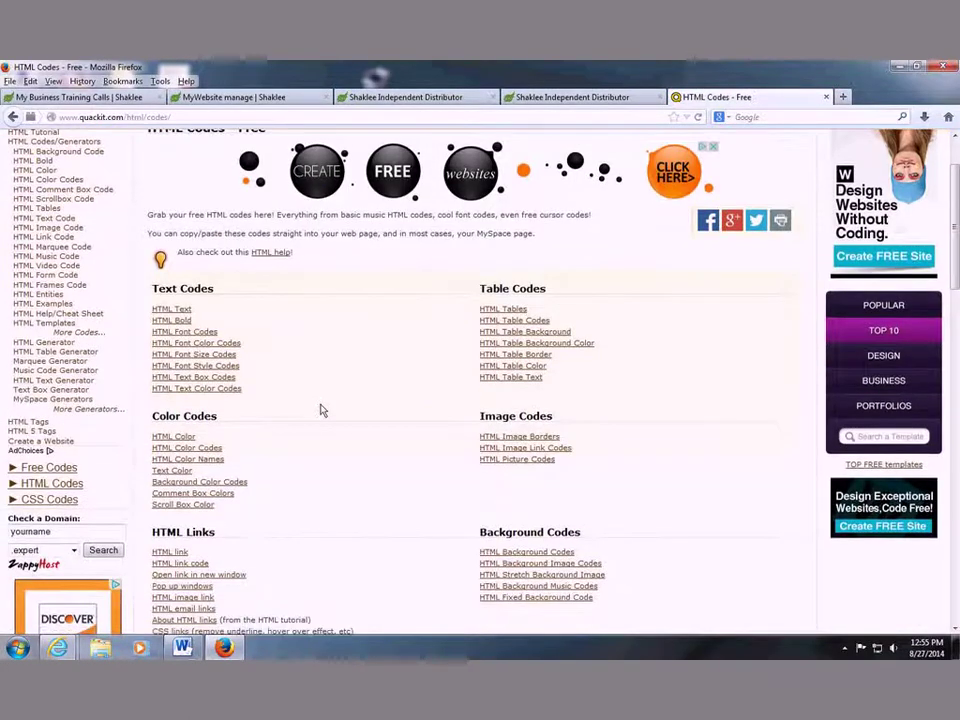
{"action": "scroll", "coordinate": [321, 409], "scroll_direction": "down", "scroll_amount": 3}
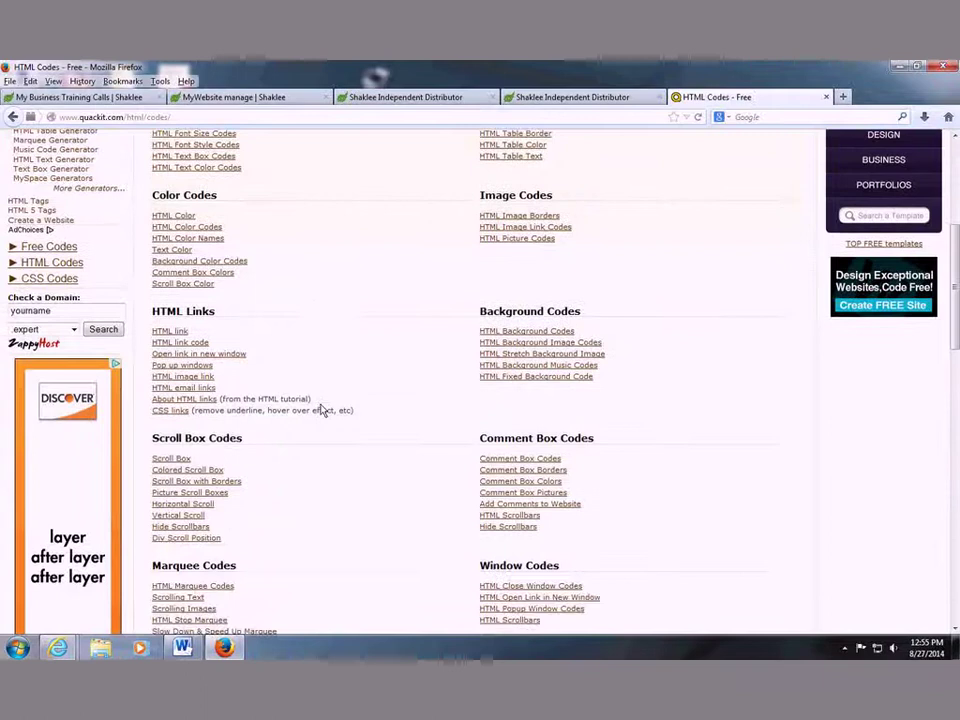
{"action": "scroll", "coordinate": [321, 409], "scroll_direction": "down", "scroll_amount": 2}
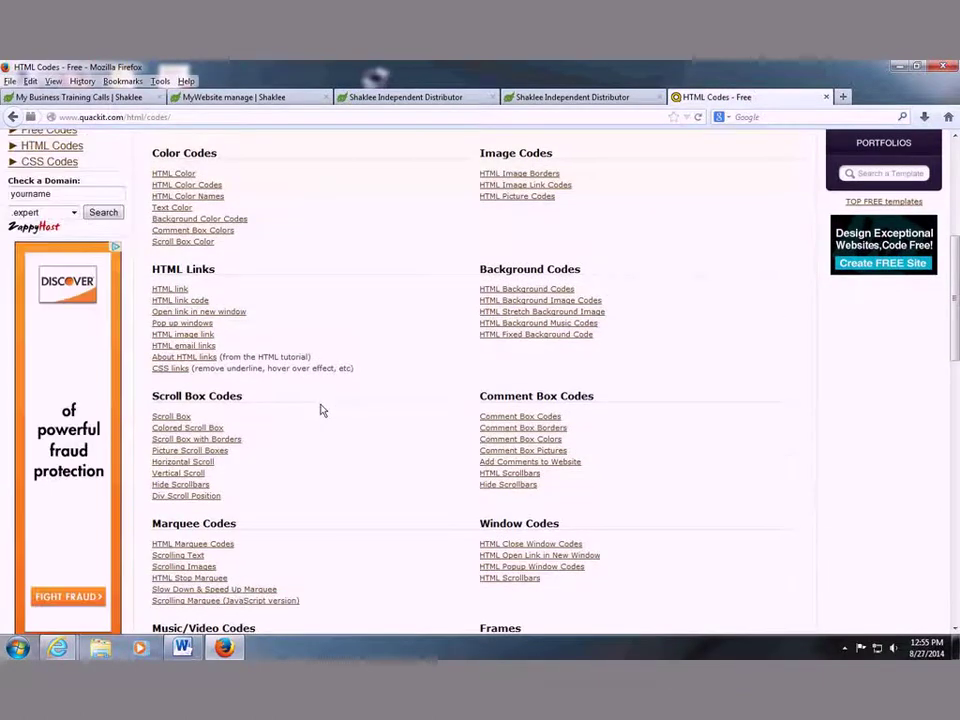
{"action": "scroll", "coordinate": [321, 409], "scroll_direction": "down", "scroll_amount": 1}
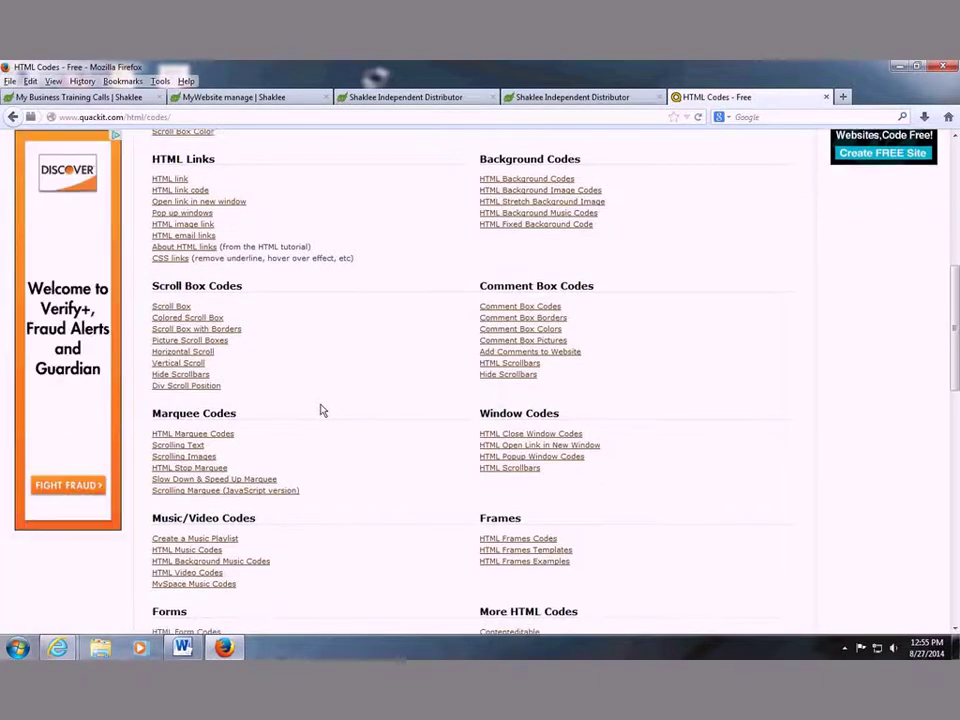
{"action": "scroll", "coordinate": [321, 409], "scroll_direction": "down", "scroll_amount": 2}
{"action": "scroll", "coordinate": [300, 420], "scroll_direction": "down", "scroll_amount": 2}
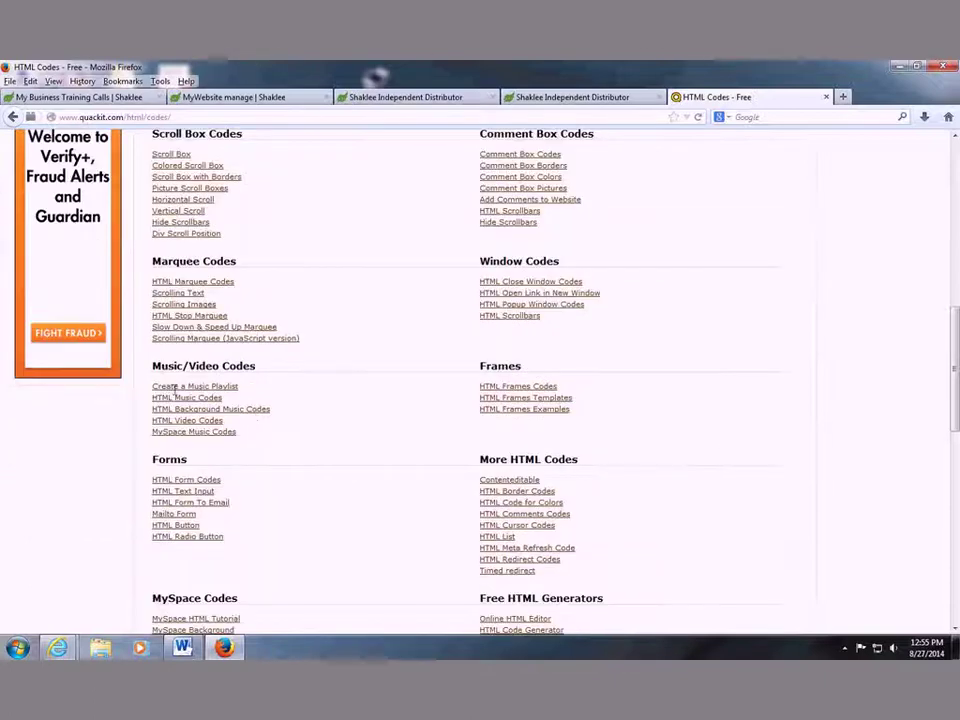
{"action": "scroll", "coordinate": [253, 411], "scroll_direction": "down", "scroll_amount": 2}
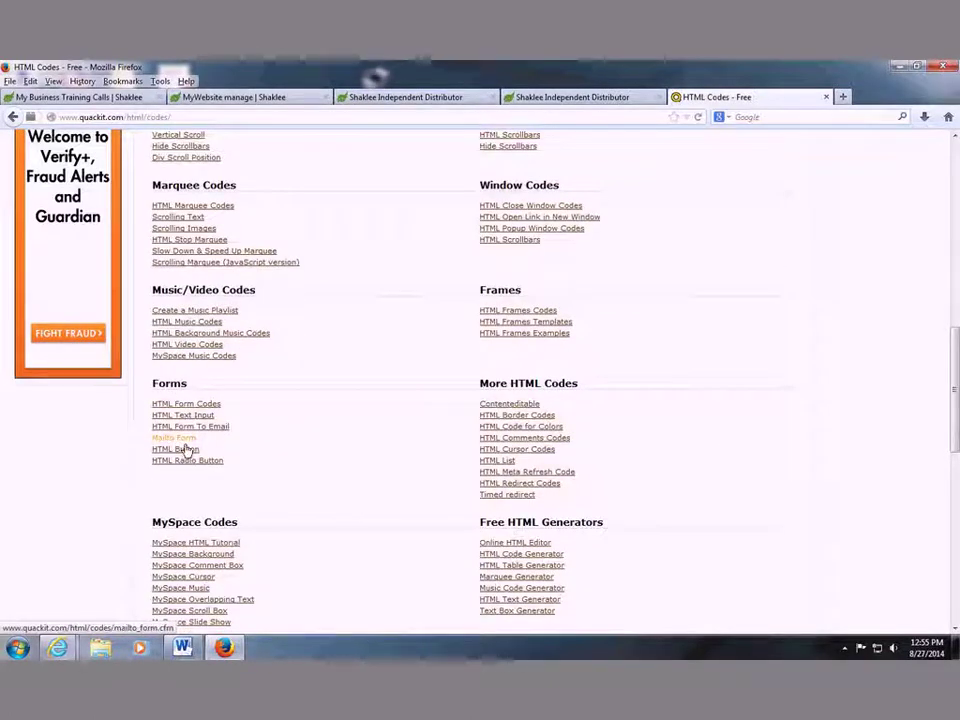
Review Quackit's HTML Form To Email and Mailto Form code, then open the Shaklee About Me page.
{"action": "left_click", "coordinate": [185, 430]}
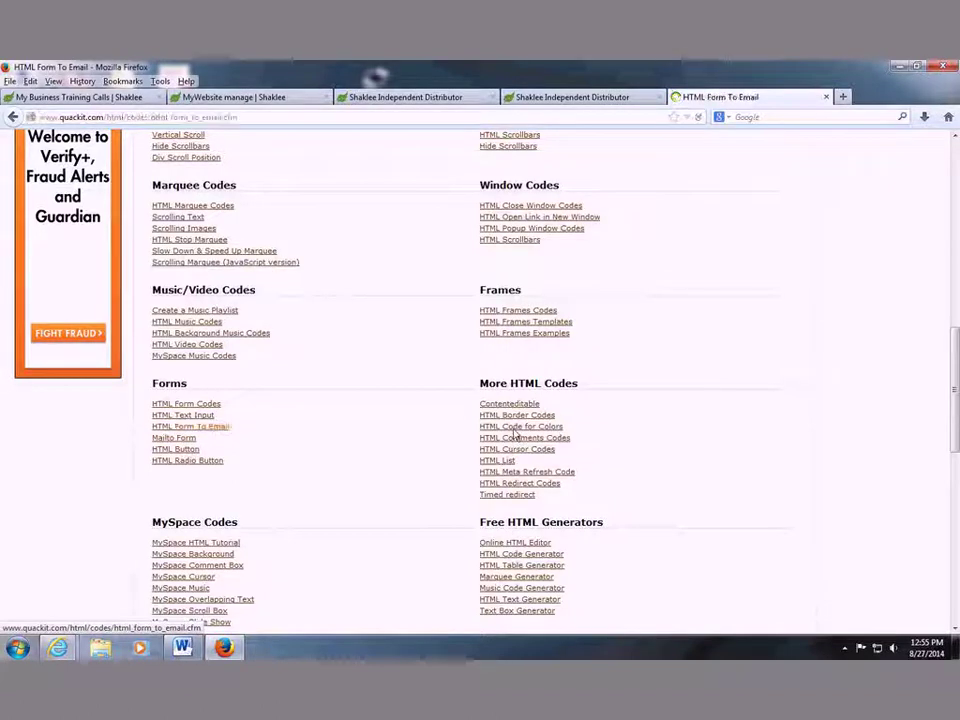
{"action": "scroll", "coordinate": [545, 429], "scroll_direction": "down", "scroll_amount": 15}
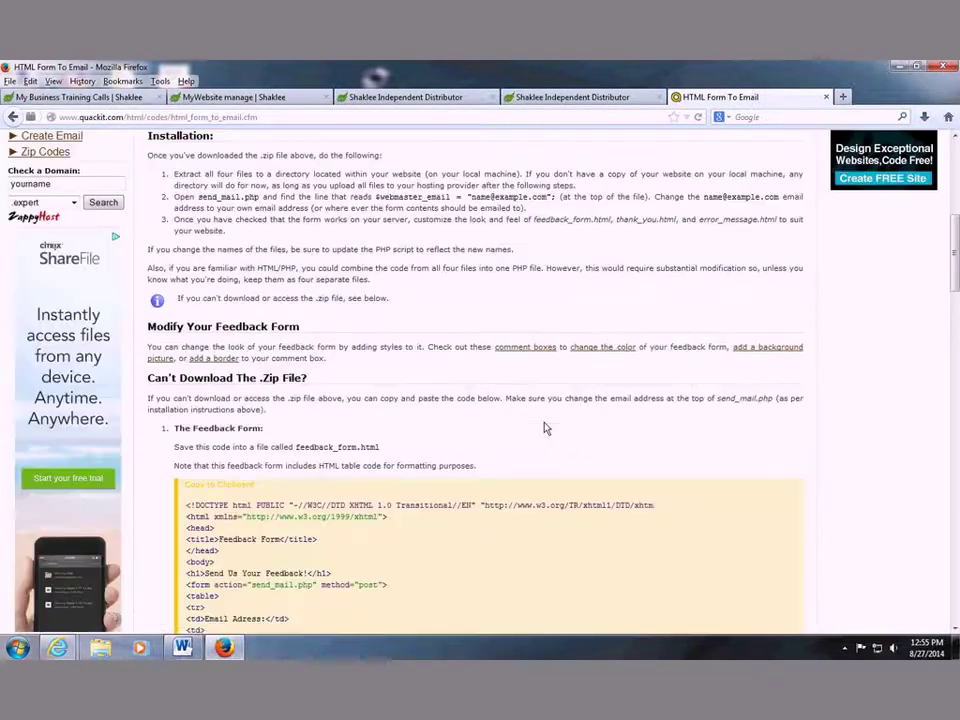
{"action": "scroll", "coordinate": [542, 429], "scroll_direction": "down", "scroll_amount": 15}
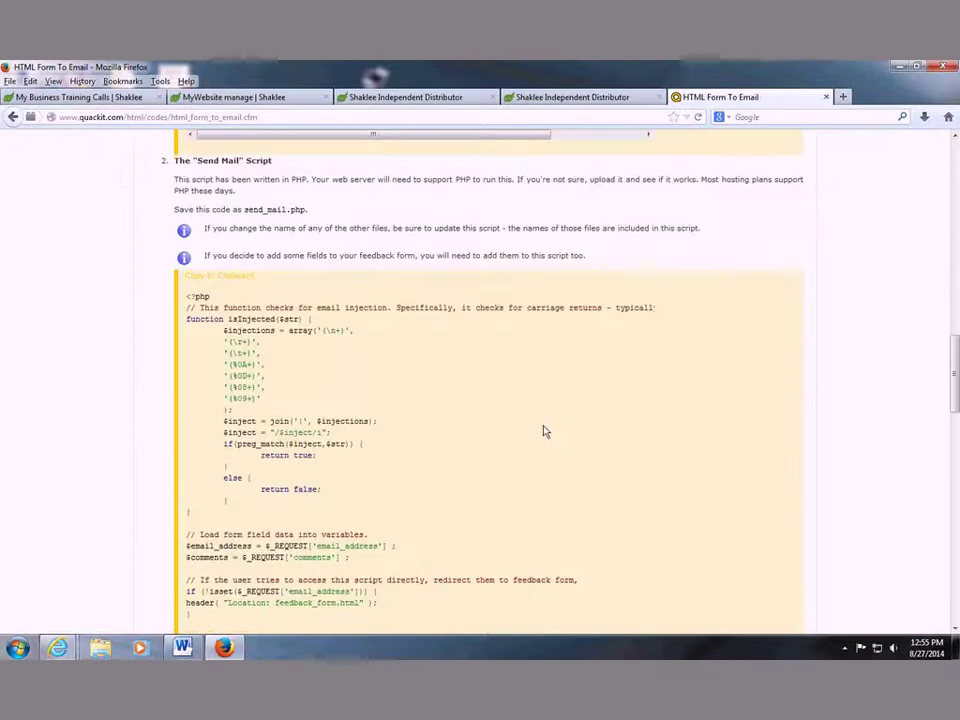
{"action": "left_click", "coordinate": [14, 119]}
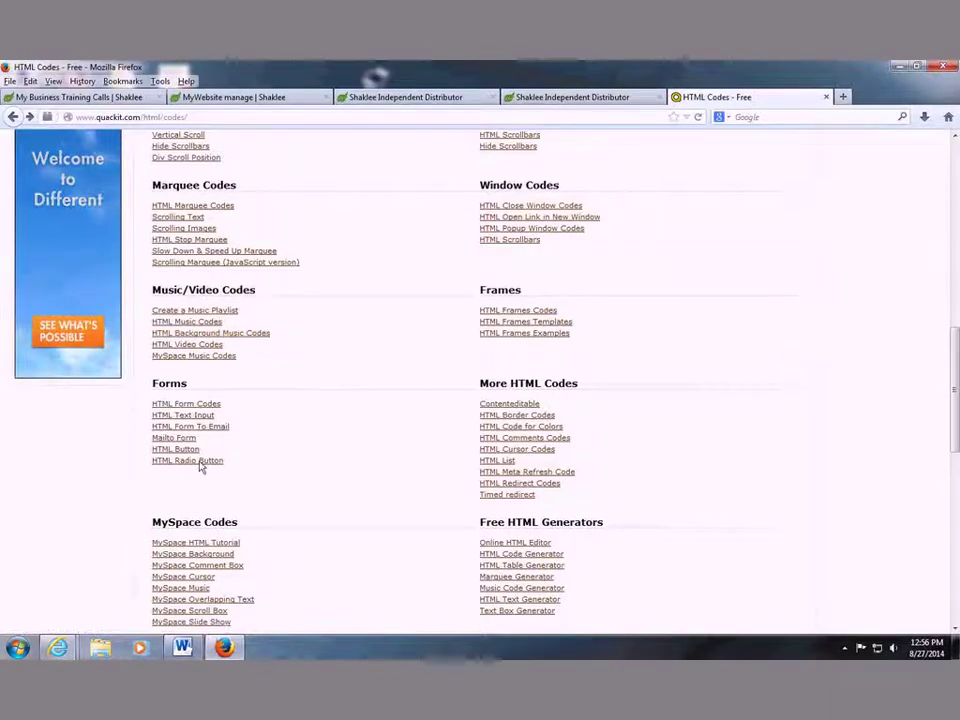
{"action": "left_click", "coordinate": [174, 437]}
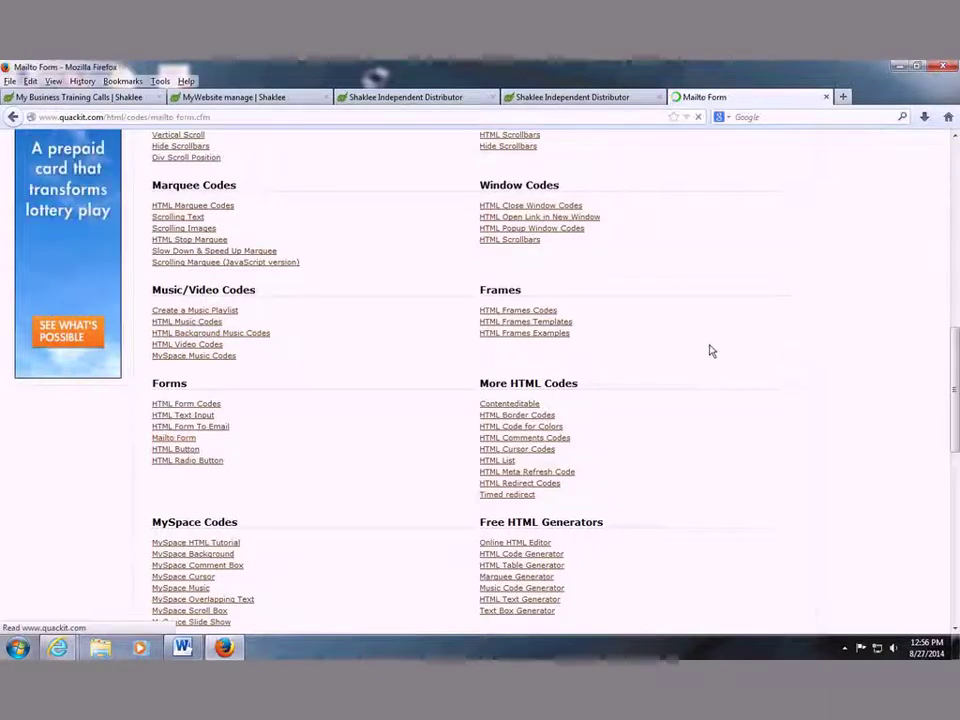
{"action": "scroll", "coordinate": [678, 346], "scroll_direction": "down", "scroll_amount": 3}
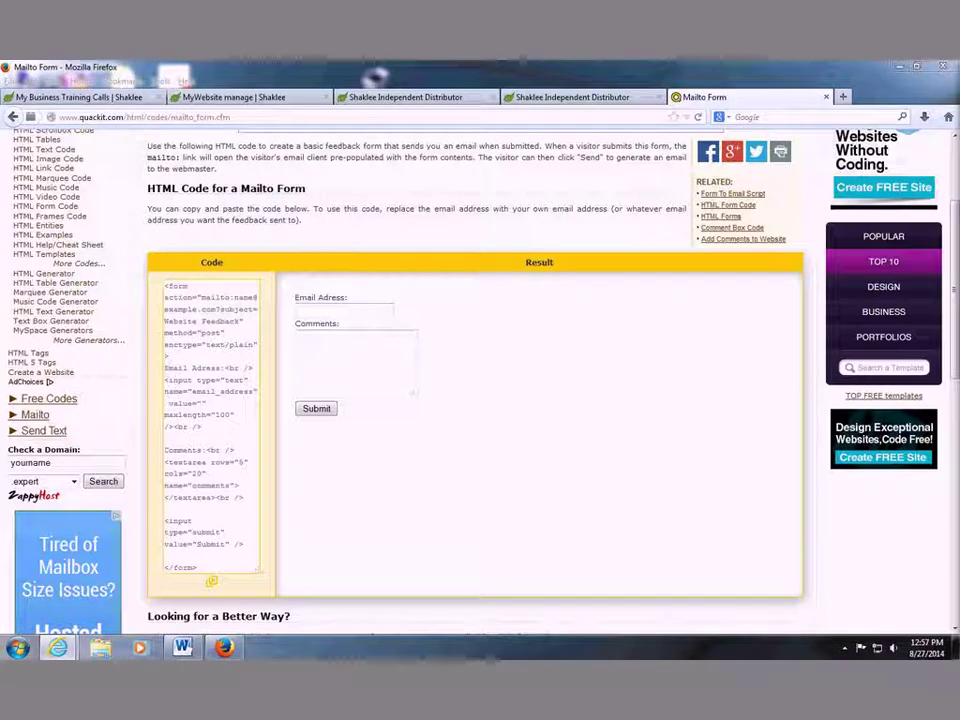
{"action": "left_click", "coordinate": [416, 99]}
{"action": "left_click", "coordinate": [190, 272]}
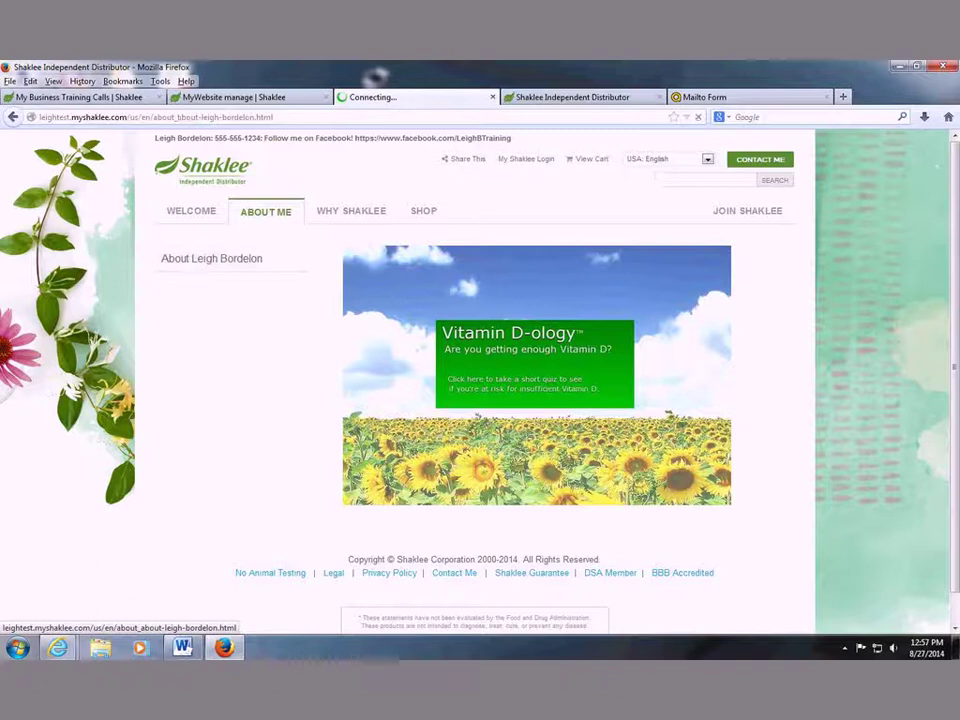
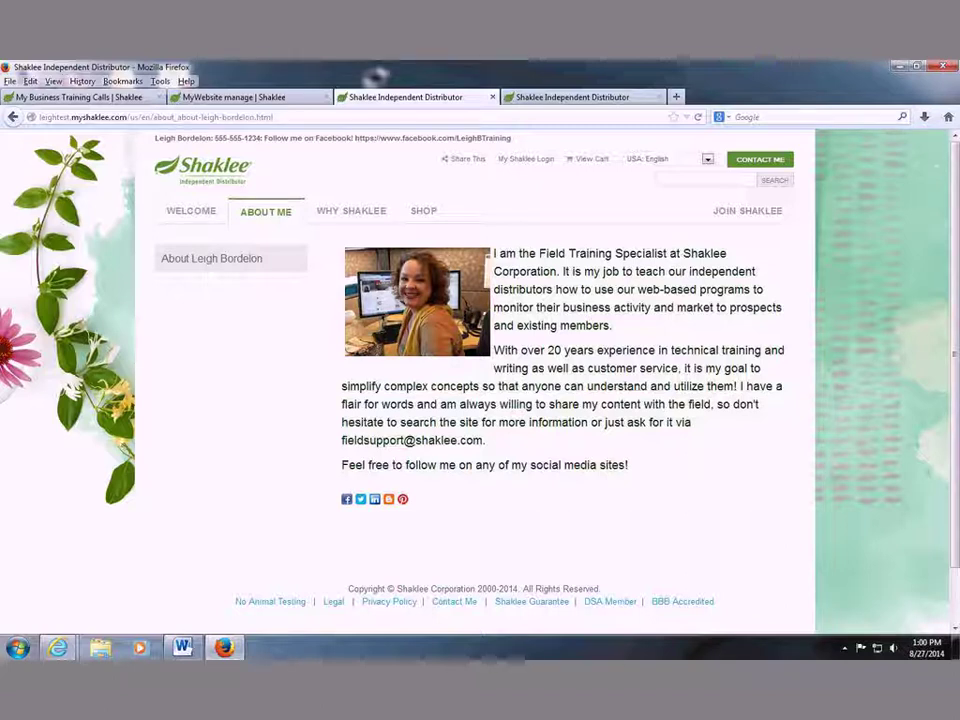
Close the fourth Firefox tab, the duplicate 'Shaklee Independent Distributor' site preview.
{"action": "left_click", "coordinate": [660, 97]}
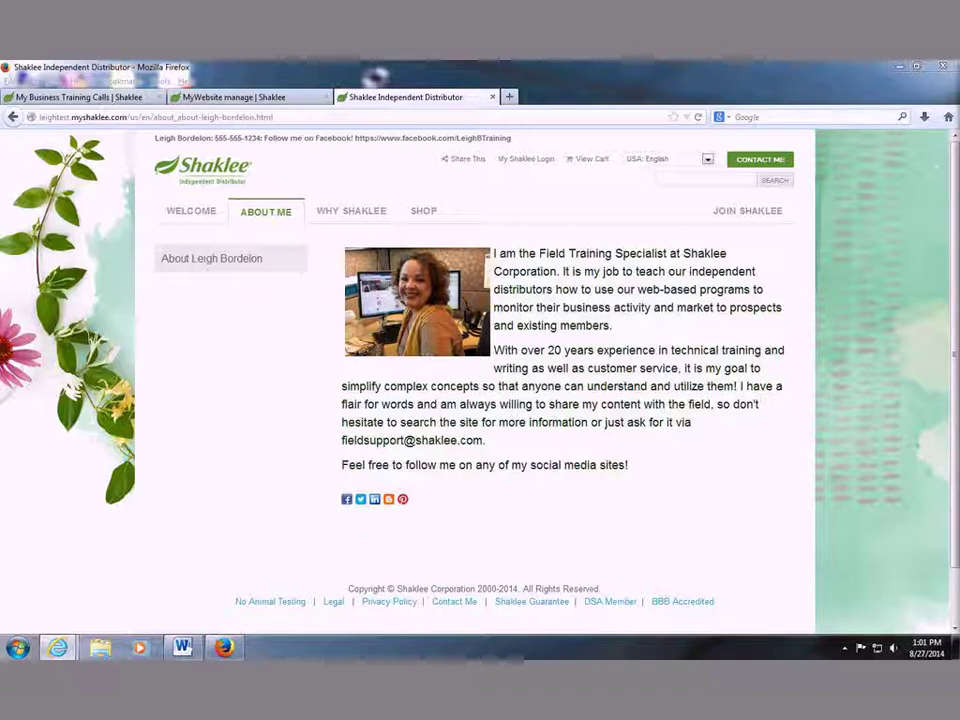
{"action": "left_click", "coordinate": [262, 100]}
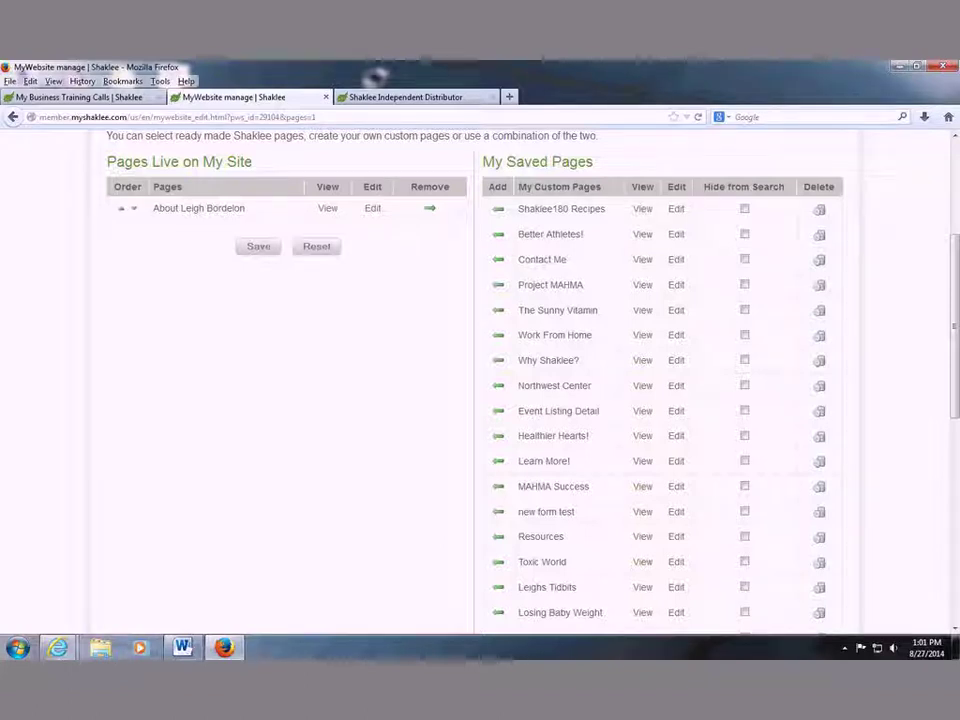
{"action": "left_click", "coordinate": [482, 99]}
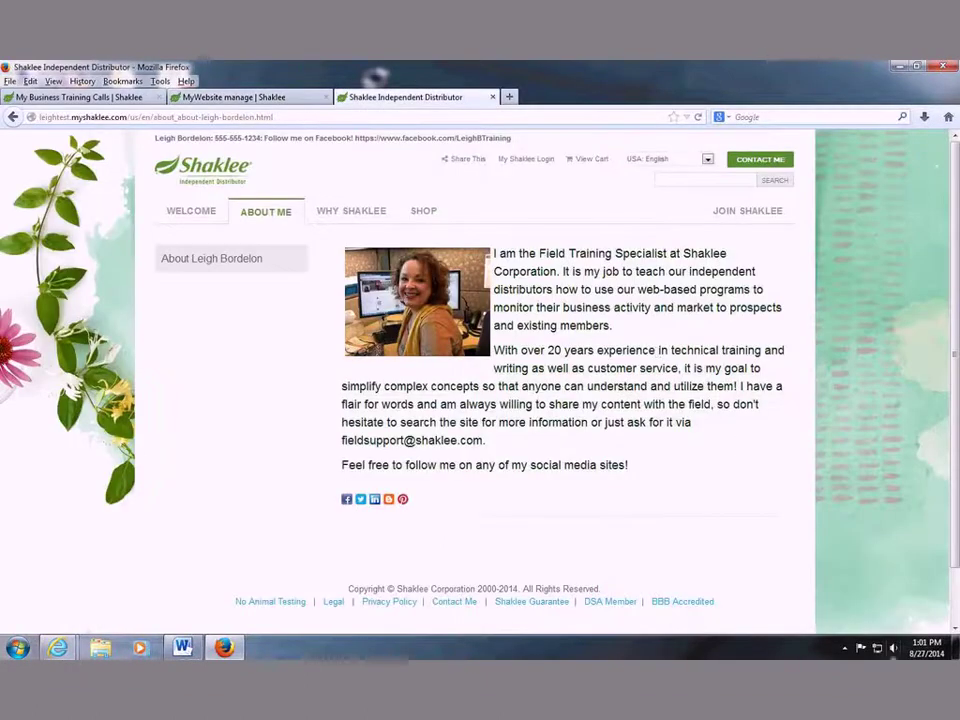